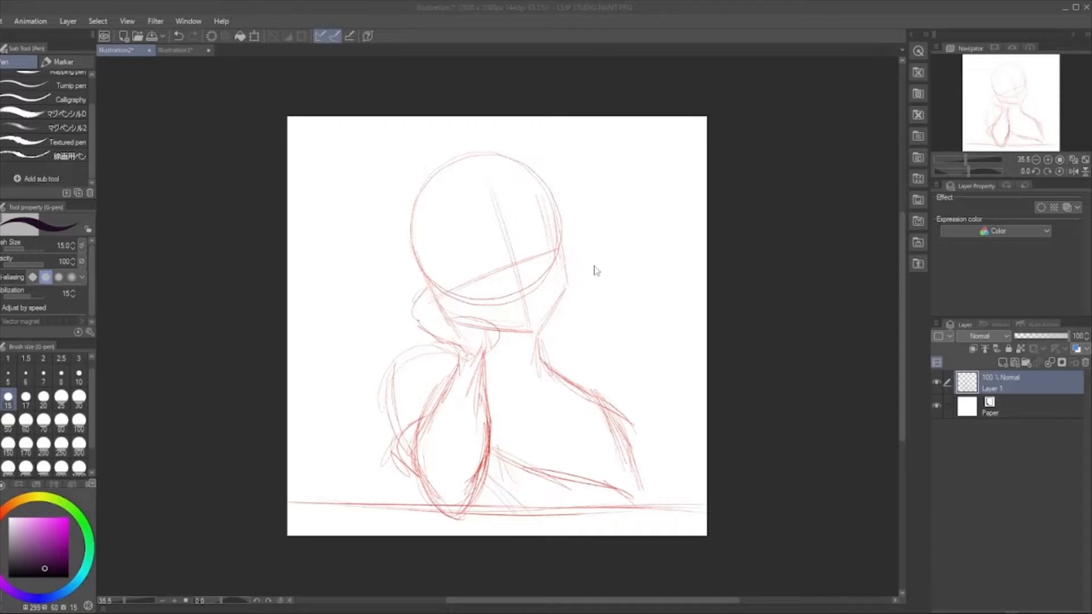
Add a new layer above the red sketch layer for the refined line sketch.
click(1004, 363)
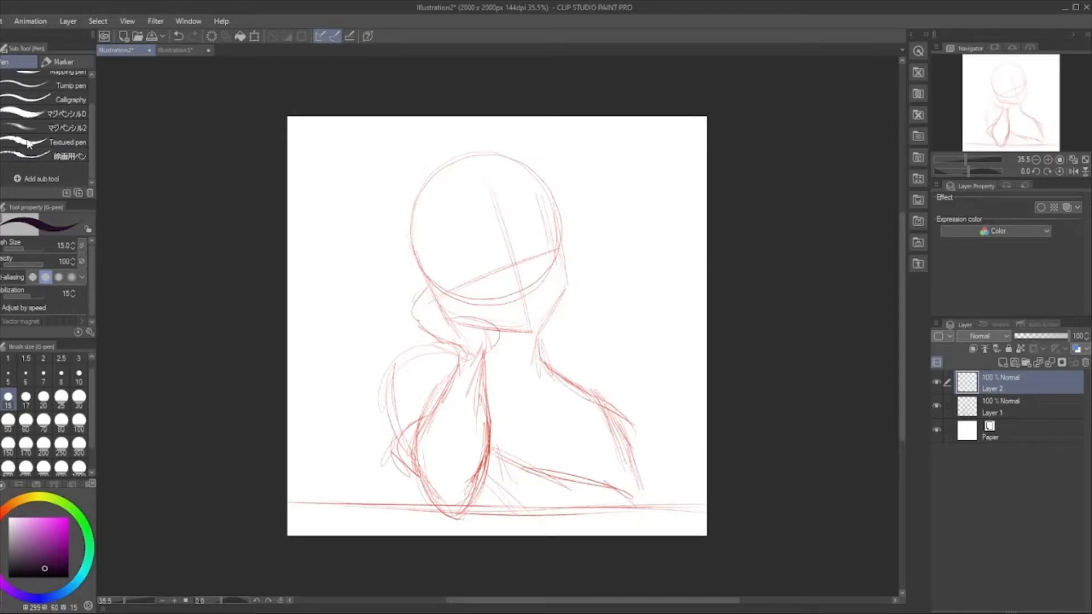
key(p)
key(p)
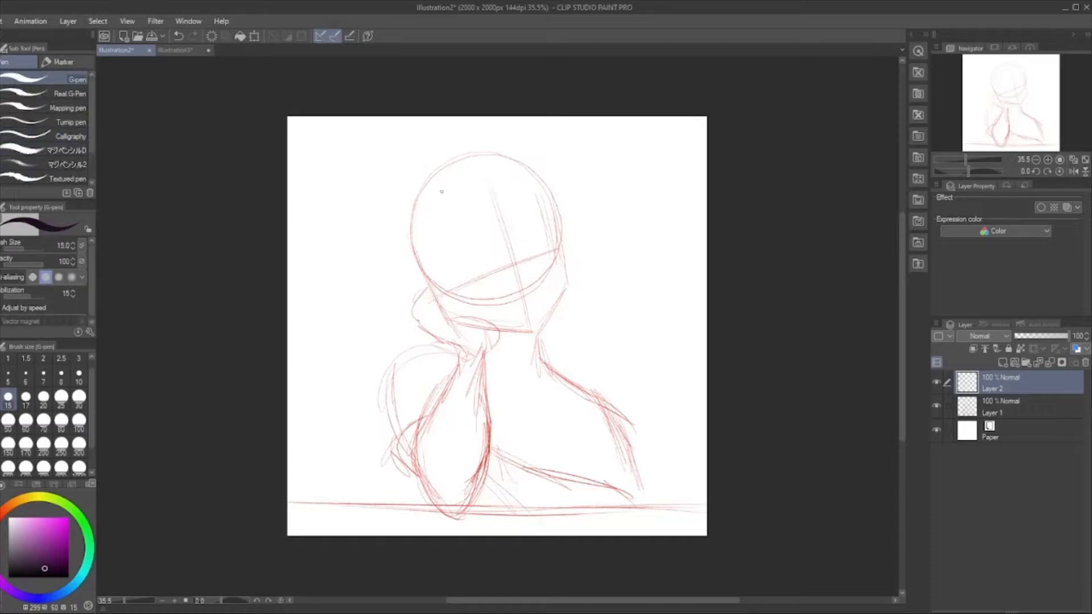
mouse_move(443, 170)
mouse_down()
mouse_move(406, 248)
mouse_move(441, 278)
mouse_up()
key(ctrl+z)
scroll(638, 290, up, 1)
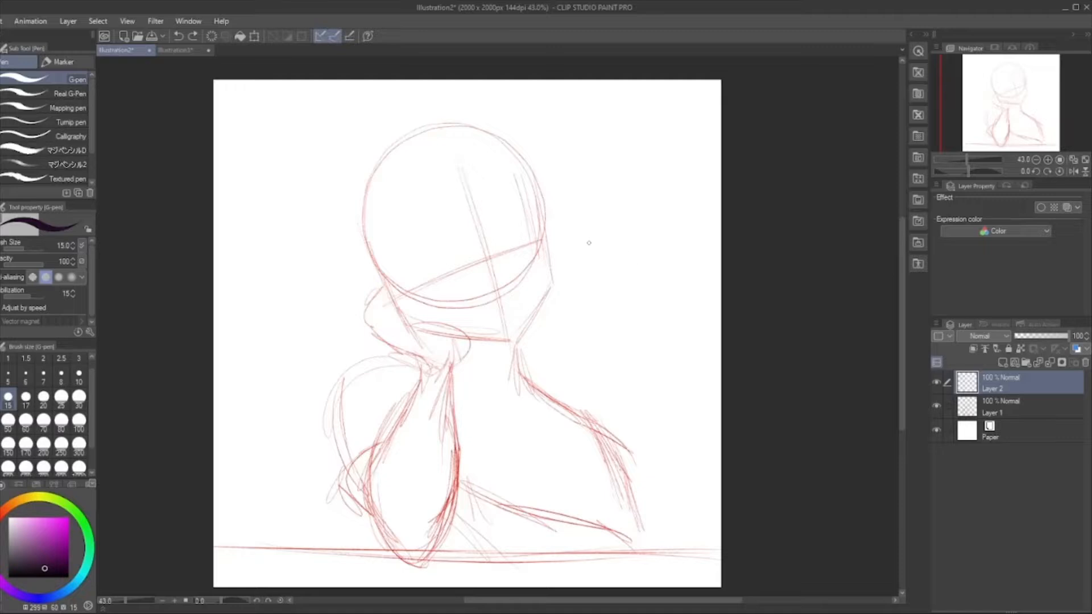
scroll(540, 277, up, 2)
scroll(431, 298, down, 1)
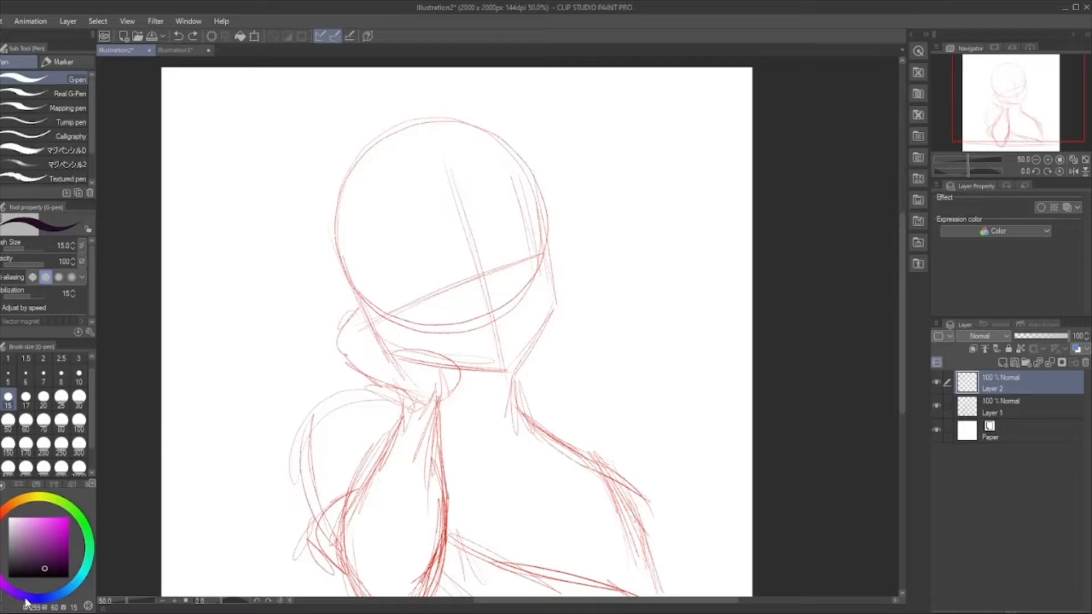
Set the drawing colour to a bright blue and switch to the Pencil with a brush size of 10.
click(42, 599)
drag(48, 555, 60, 517)
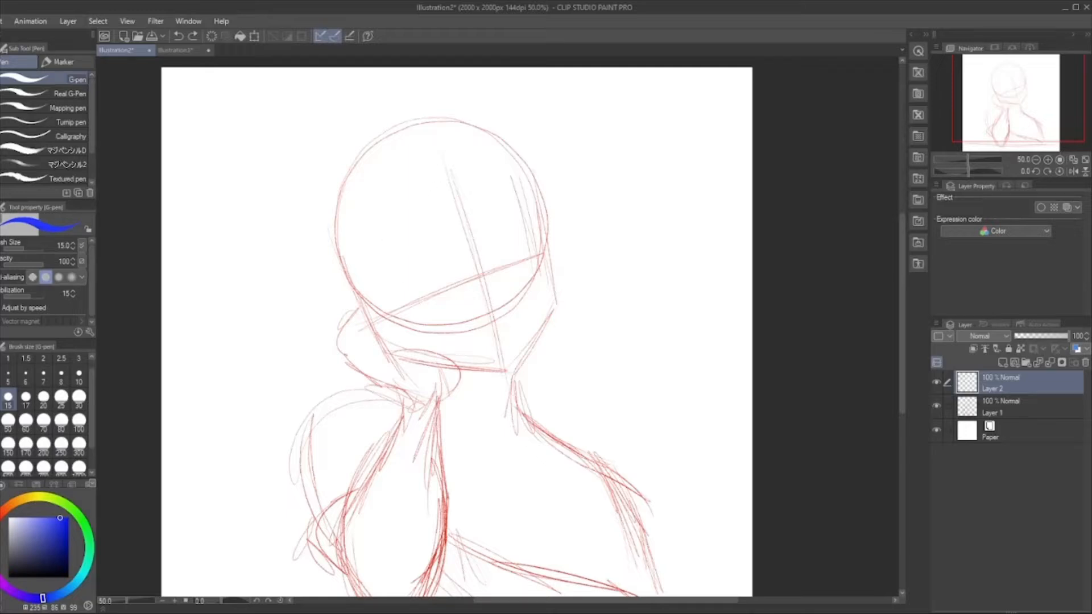
key(p)
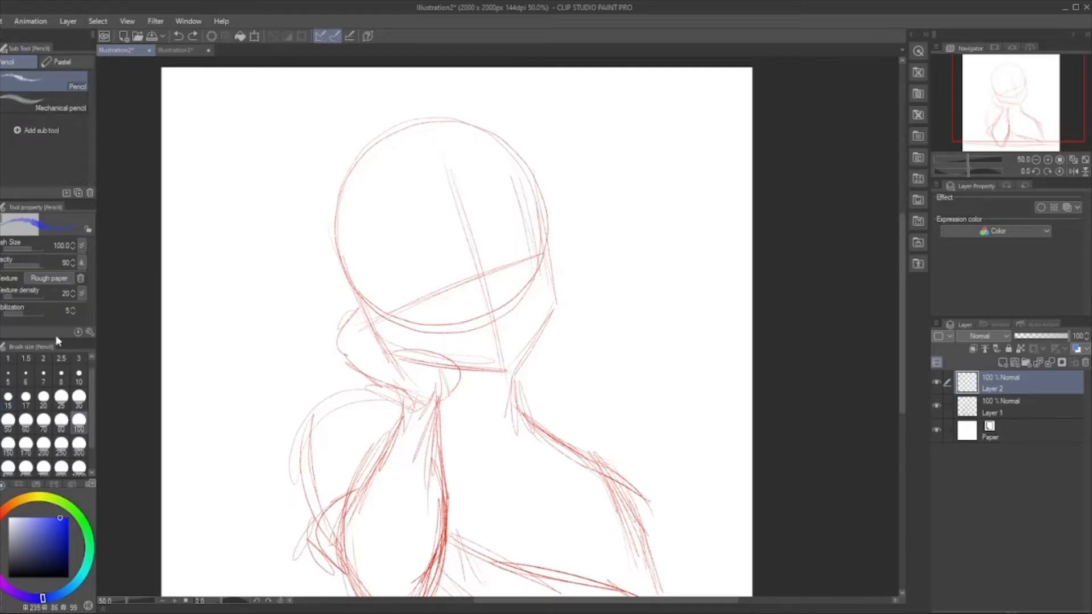
click(80, 375)
scroll(90, 370, up, 1)
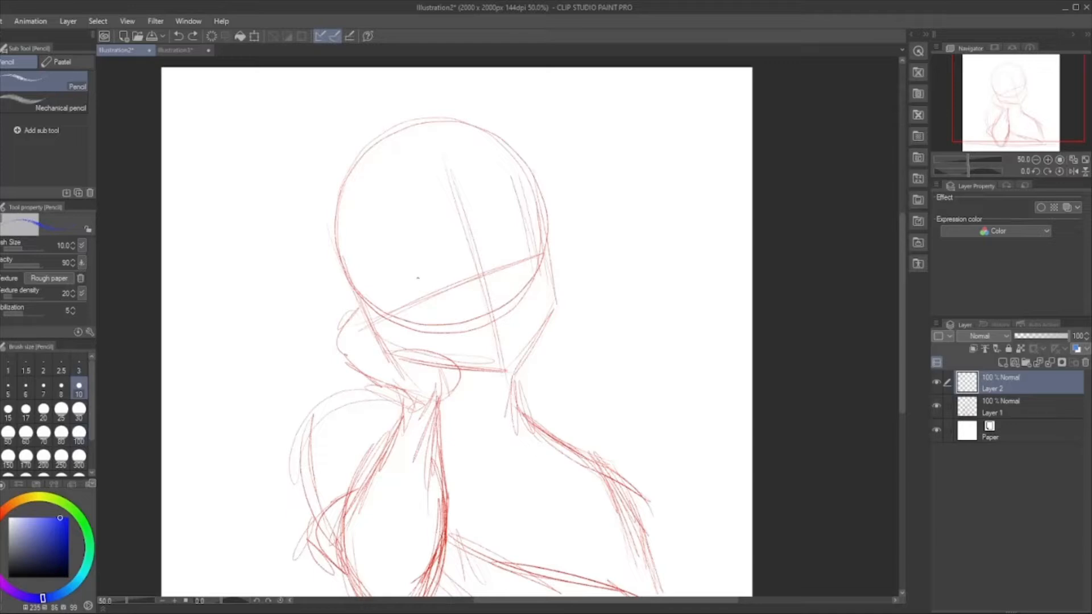
Draw both upper eyelids with iris lines, a small nose and two curved eyebrows in blue along the tilted face guides.
mouse_move(401, 283)
mouse_down()
mouse_move(421, 261)
mouse_move(439, 265)
mouse_move(515, 229)
mouse_move(535, 242)
mouse_up()
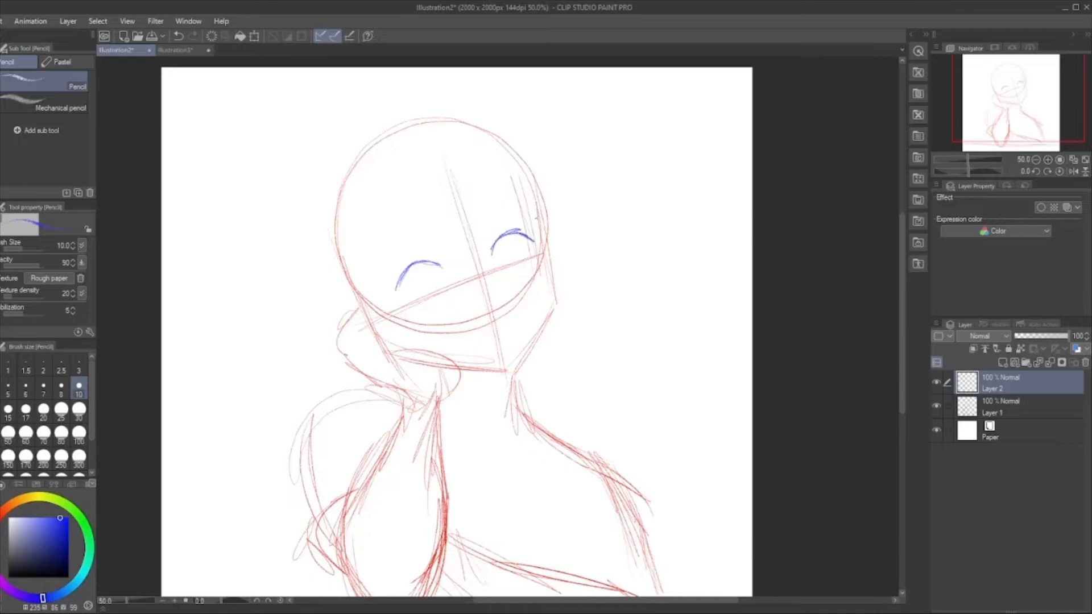
drag(425, 262, 456, 278)
key(ctrl+z)
drag(499, 294, 501, 310)
drag(432, 264, 437, 293)
drag(515, 235, 522, 267)
mouse_move(373, 258)
mouse_down()
mouse_move(393, 237)
mouse_move(520, 201)
mouse_up()
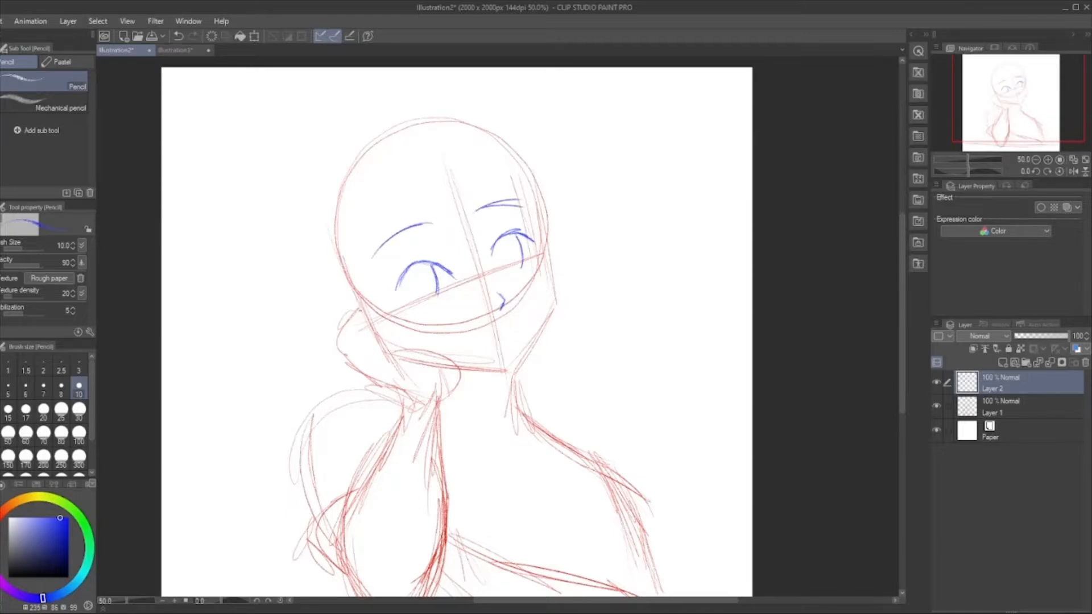
Outline the fingers and upper palm edge of the hand supporting the cheek.
mouse_move(358, 309)
mouse_down()
mouse_move(341, 344)
mouse_move(382, 376)
mouse_up()
mouse_move(356, 310)
mouse_down()
mouse_move(376, 356)
mouse_move(437, 359)
mouse_move(440, 377)
mouse_up()
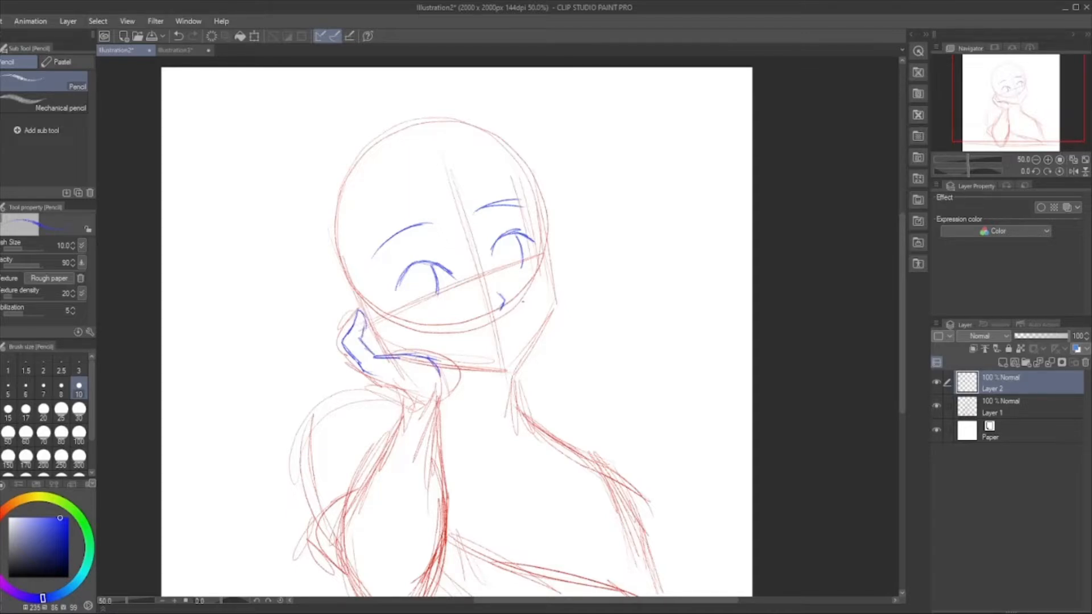
mouse_move(272, 288)
mouse_down()
mouse_move(229, 246)
mouse_move(301, 272)
mouse_move(279, 281)
mouse_move(278, 299)
mouse_up()
drag(235, 263, 278, 298)
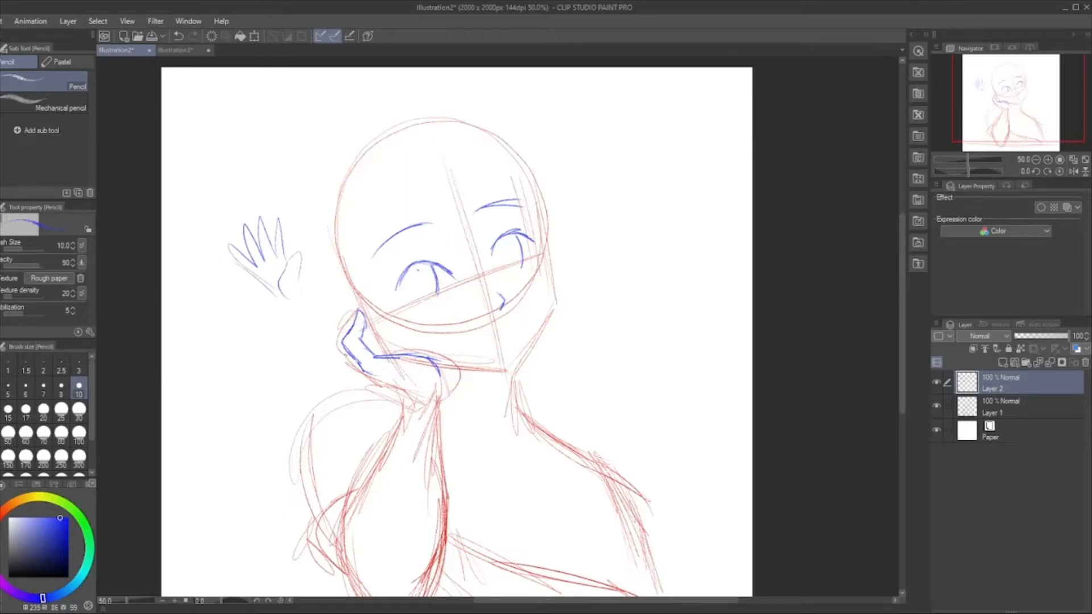
key(ctrl+z)
key(ctrl+z)
key(ctrl+z)
key(ctrl+z)
key(ctrl+z)
key(ctrl+z)
key(ctrl+z)
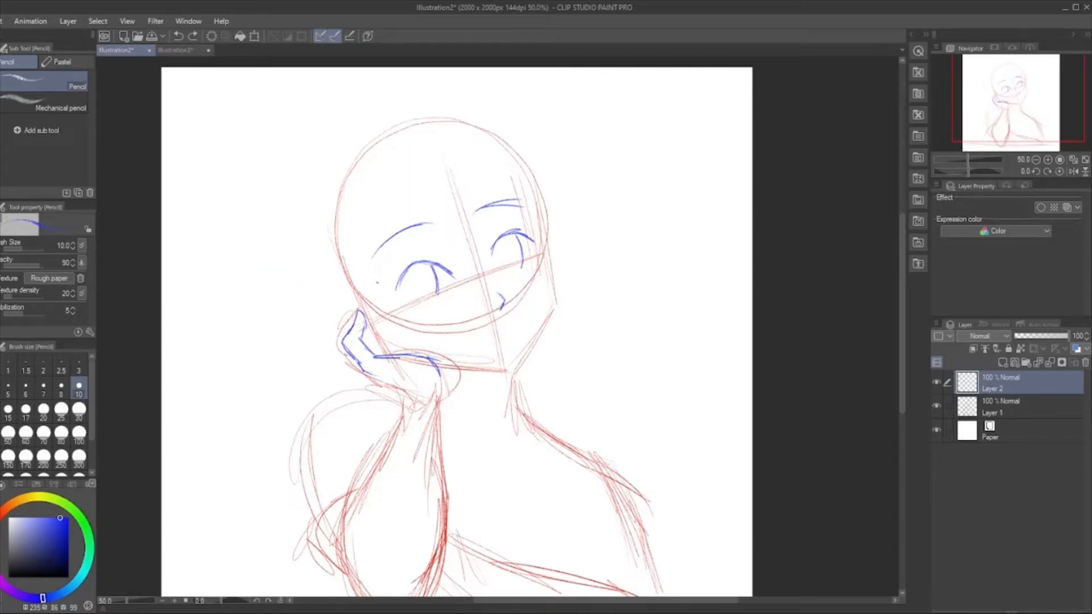
Draw the lower edge of the supporting hand, the line from wrist down the outer forearm, and a short stroke below the chin.
drag(362, 371, 404, 390)
drag(364, 326, 382, 355)
mouse_move(401, 394)
mouse_down()
mouse_move(399, 427)
mouse_move(346, 528)
mouse_up()
drag(381, 453, 347, 553)
drag(361, 484, 347, 550)
mouse_move(290, 613)
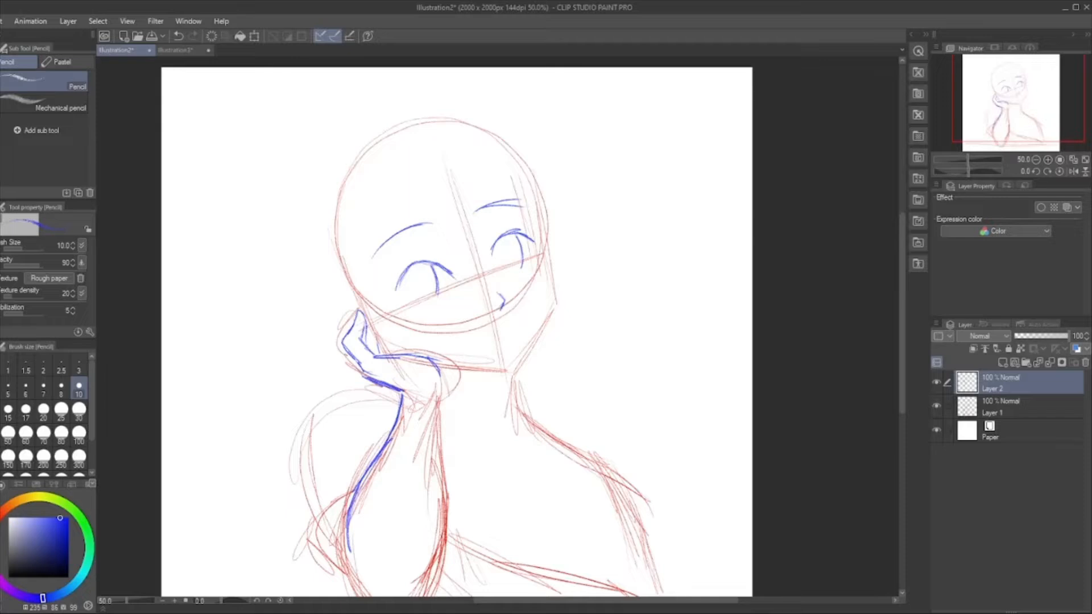
drag(447, 369, 452, 391)
mouse_move(523, 174)
mouse_down()
mouse_move(536, 202)
mouse_move(540, 248)
mouse_up()
mouse_move(529, 182)
mouse_down()
mouse_move(557, 290)
mouse_move(538, 336)
mouse_up()
key(ctrl+z)
key(ctrl+z)
key(ctrl+z)
key(ctrl+z)
key(ctrl+z)
key(ctrl+z)
key(ctrl+z)
Draw the far side of the face from the forehead over the cheek to the chin, and the jawline back to the hand.
drag(529, 178, 547, 268)
mouse_move(536, 204)
mouse_down()
mouse_move(560, 284)
mouse_move(561, 313)
mouse_move(539, 341)
mouse_up()
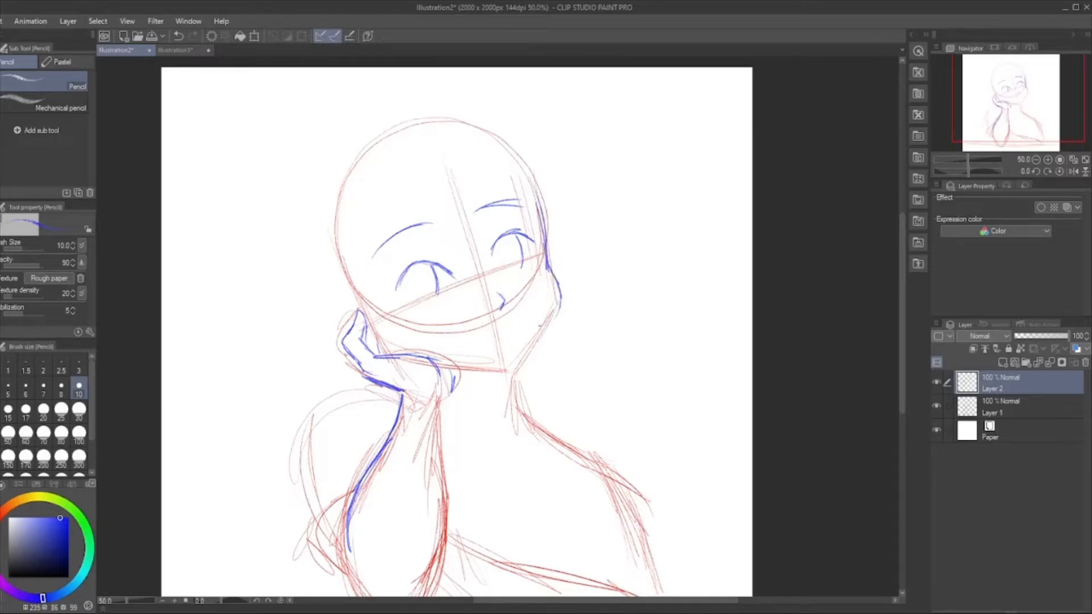
mouse_move(549, 274)
mouse_down()
mouse_move(558, 321)
mouse_move(510, 370)
mouse_up()
drag(546, 323, 503, 366)
drag(438, 371, 521, 360)
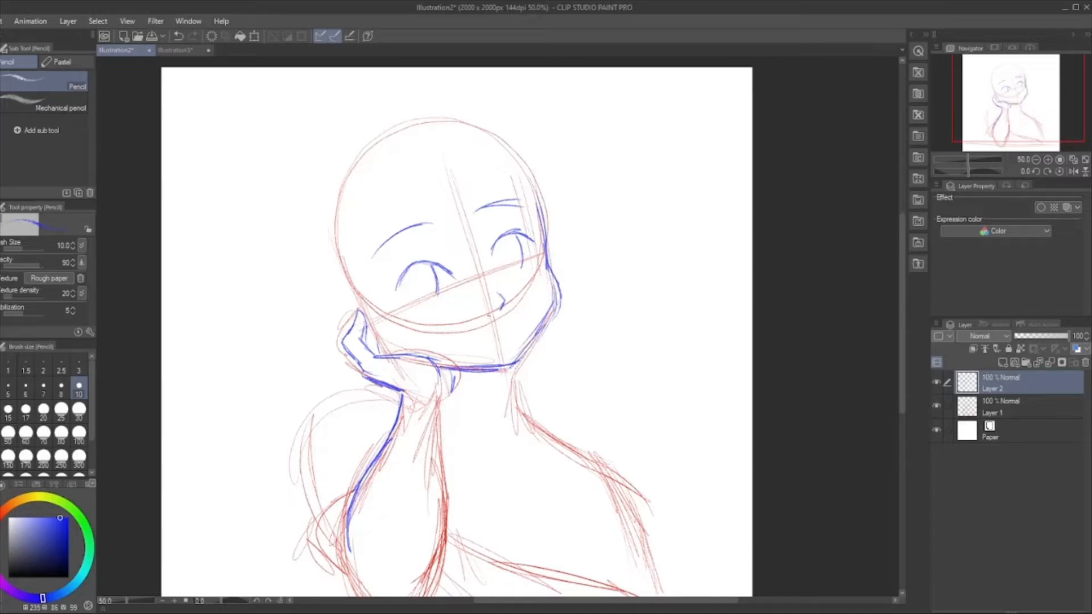
Sketch a small closed mouth between the nose and chin, redrawing it after an undone first attempt.
drag(479, 342, 512, 330)
key(ctrl+z)
key(ctrl+z)
key(ctrl+z)
drag(480, 342, 515, 336)
scroll(426, 125, down, 1)
scroll(436, 157, down, 2)
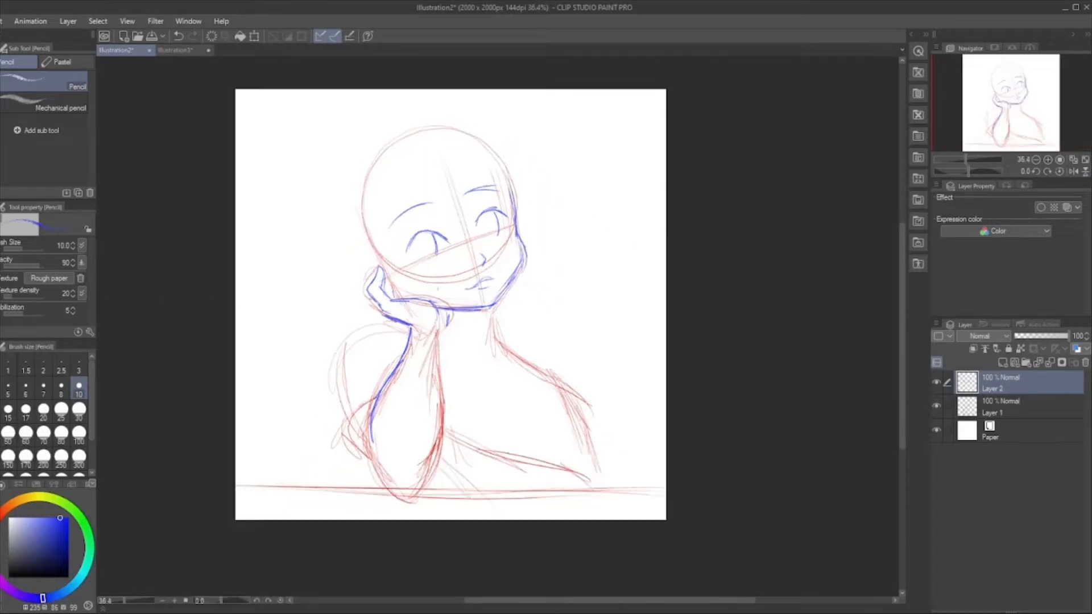
Draw the neck line down from the chin and a rounded neckline curve below it.
scroll(448, 316, up, 4)
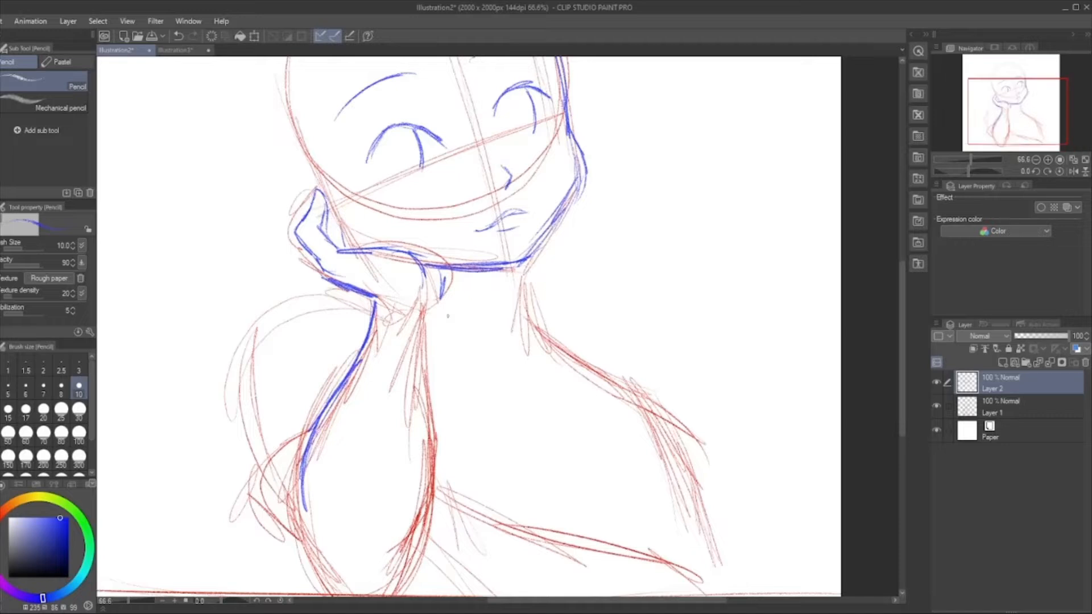
drag(524, 260, 525, 353)
drag(526, 293, 531, 374)
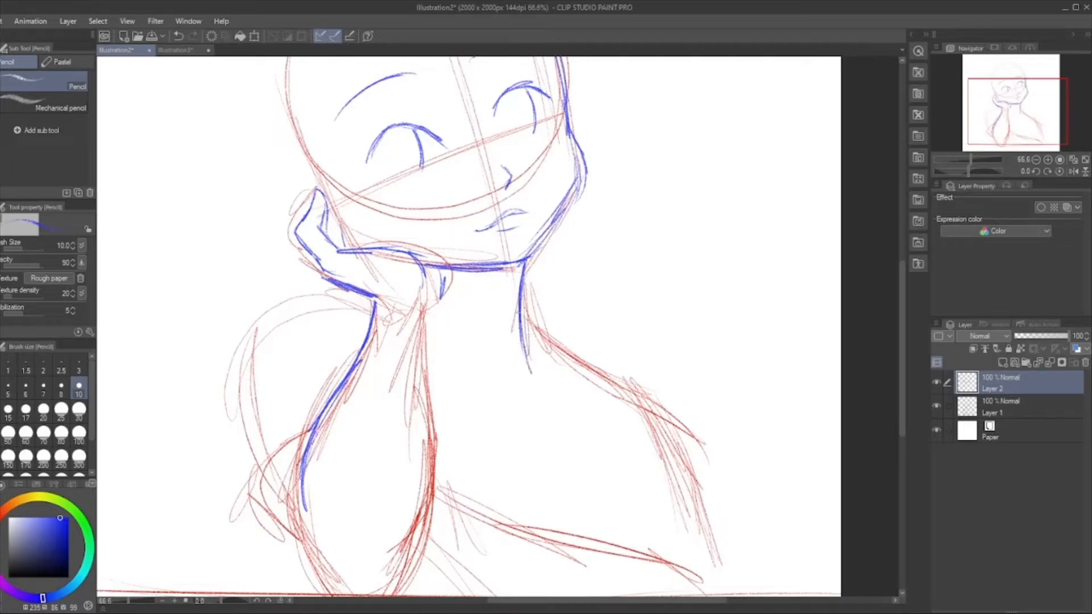
mouse_move(428, 366)
mouse_down()
mouse_move(491, 441)
mouse_move(534, 449)
mouse_move(557, 428)
mouse_up()
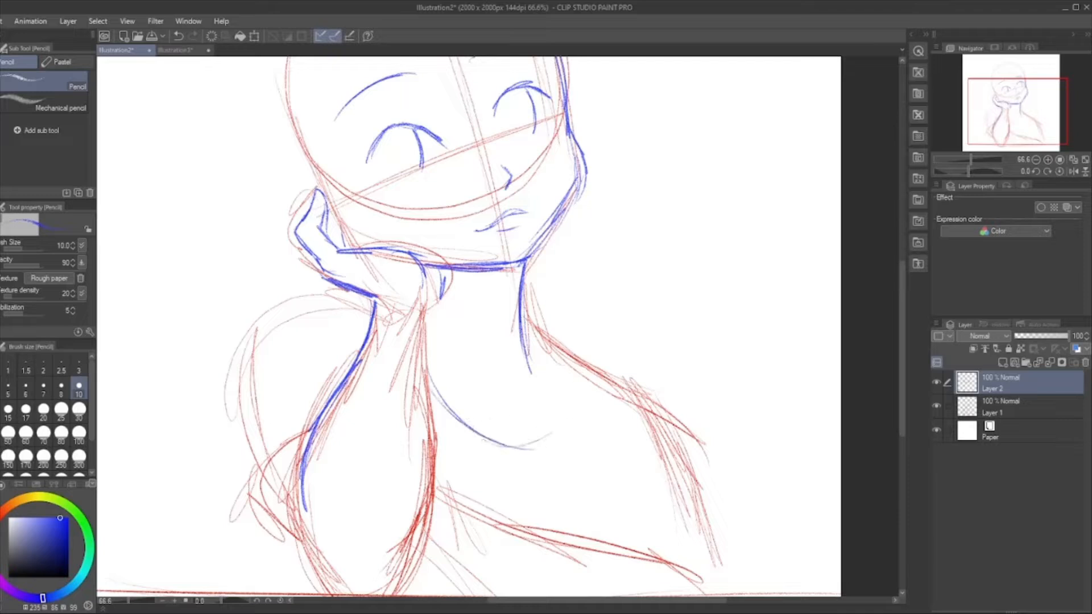
mouse_move(537, 335)
mouse_down()
mouse_move(567, 404)
mouse_move(557, 433)
mouse_move(566, 415)
mouse_up()
Trace the rounded near shoulder behind the raised forearm and continue the upper arm line down to the elbow.
mouse_move(344, 289)
mouse_down()
mouse_move(286, 299)
mouse_move(246, 344)
mouse_up()
drag(307, 294, 245, 376)
drag(281, 310, 242, 398)
drag(265, 327, 249, 426)
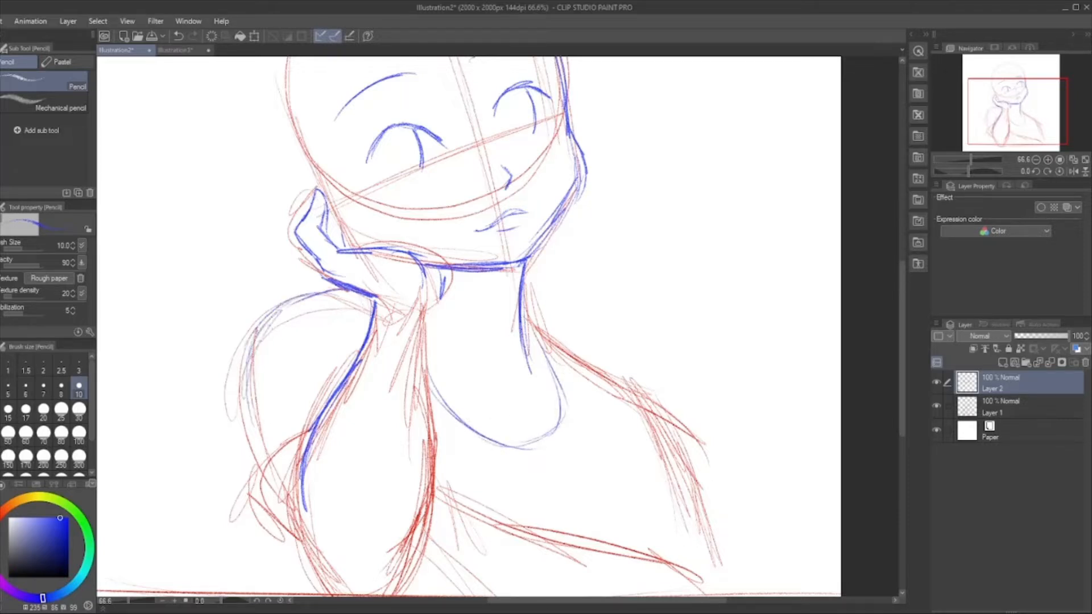
drag(247, 355, 290, 472)
drag(248, 389, 298, 497)
drag(281, 457, 308, 550)
drag(298, 475, 330, 583)
drag(303, 455, 331, 584)
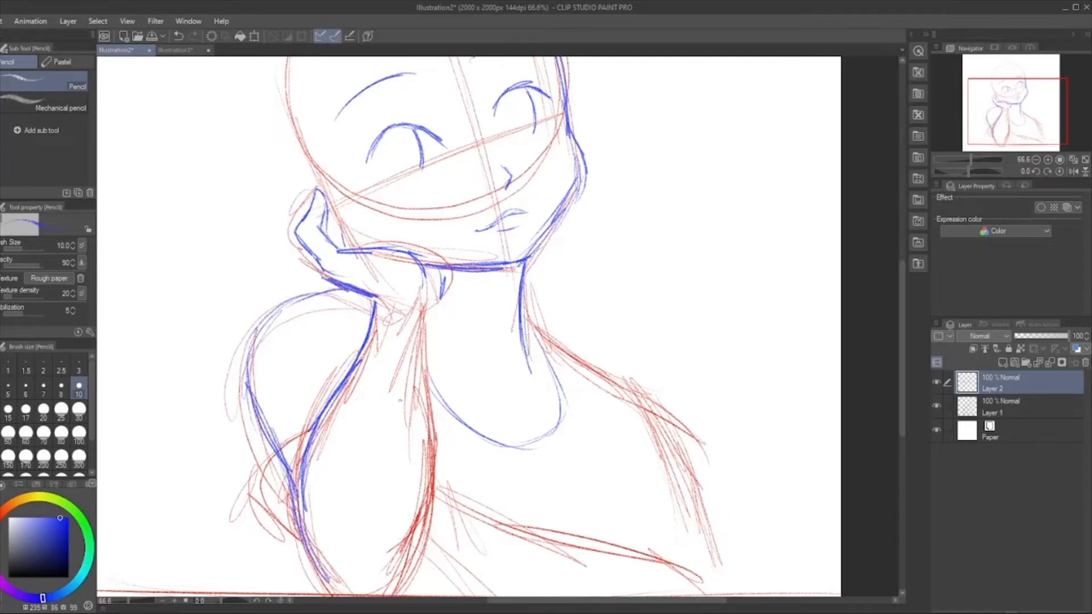
Draw the inner edge of the raised forearm from the wrist down, and round off the elbow on the table line.
scroll(392, 324, down, 4)
scroll(372, 441, up, 3)
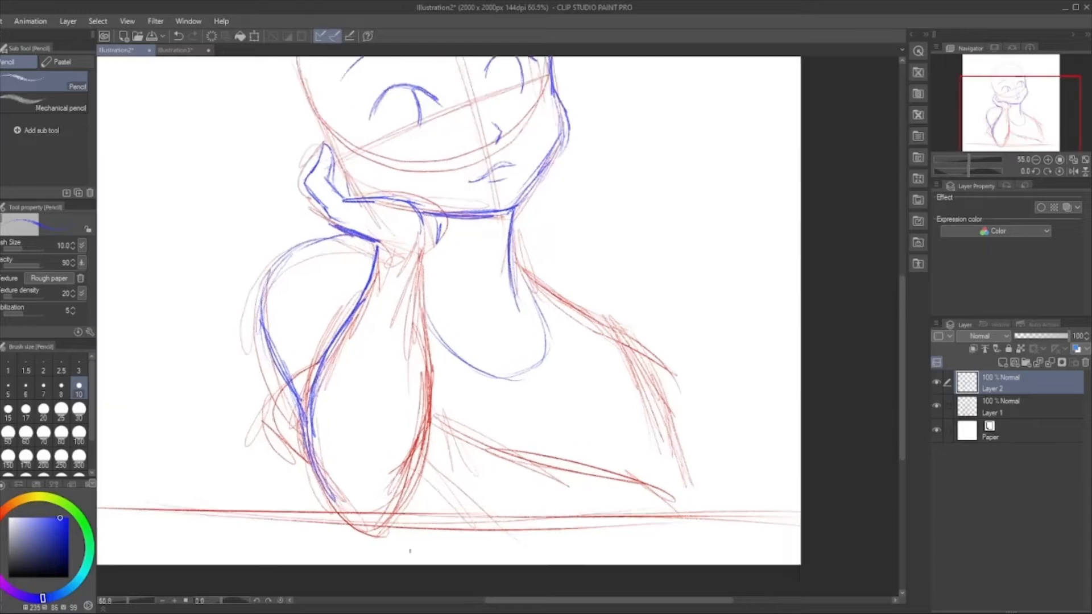
scroll(410, 550, up, 1)
mouse_move(439, 210)
mouse_down()
mouse_move(422, 230)
mouse_move(424, 273)
mouse_up()
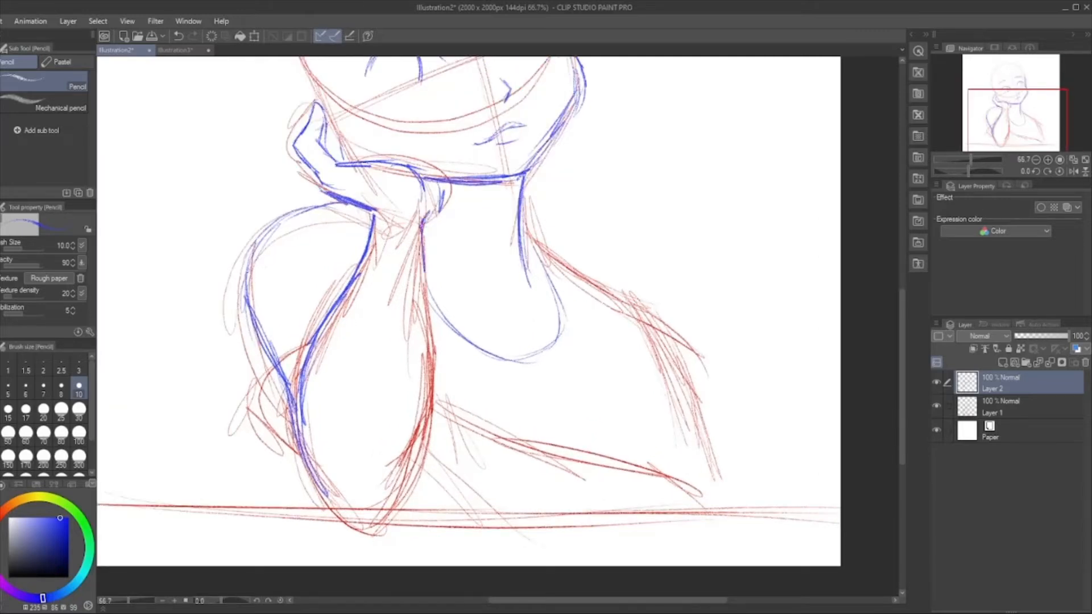
drag(422, 226, 427, 319)
drag(424, 264, 432, 432)
drag(433, 364, 418, 492)
mouse_move(321, 494)
mouse_down()
mouse_move(373, 522)
mouse_move(395, 489)
mouse_up()
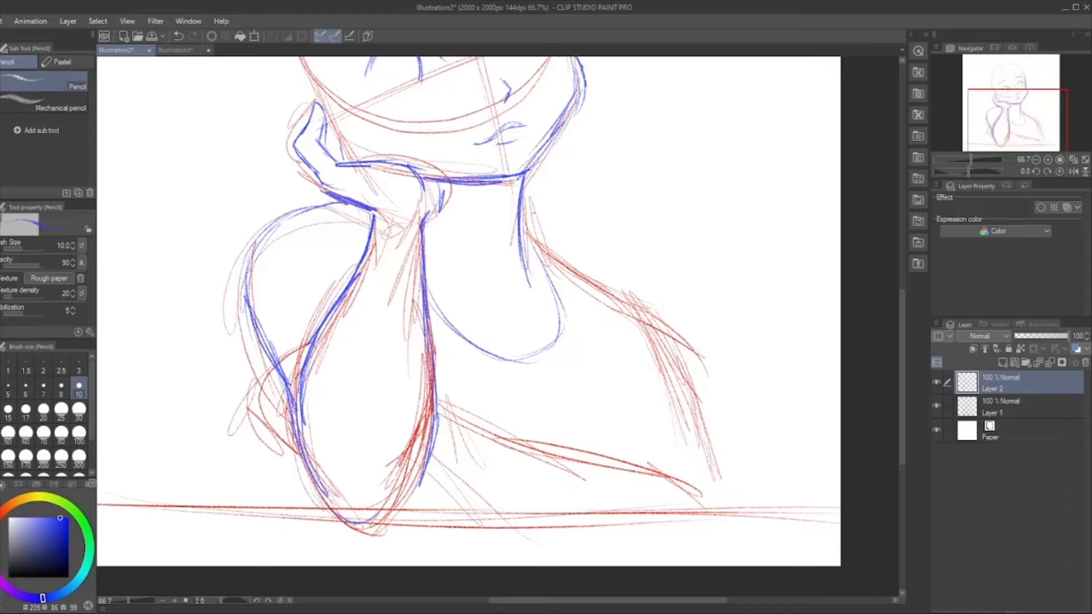
Draw the sleeve opening around the wrist with short gather folds, and extend the sleeve's outer edge down the forearm.
scroll(528, 244, down, 6)
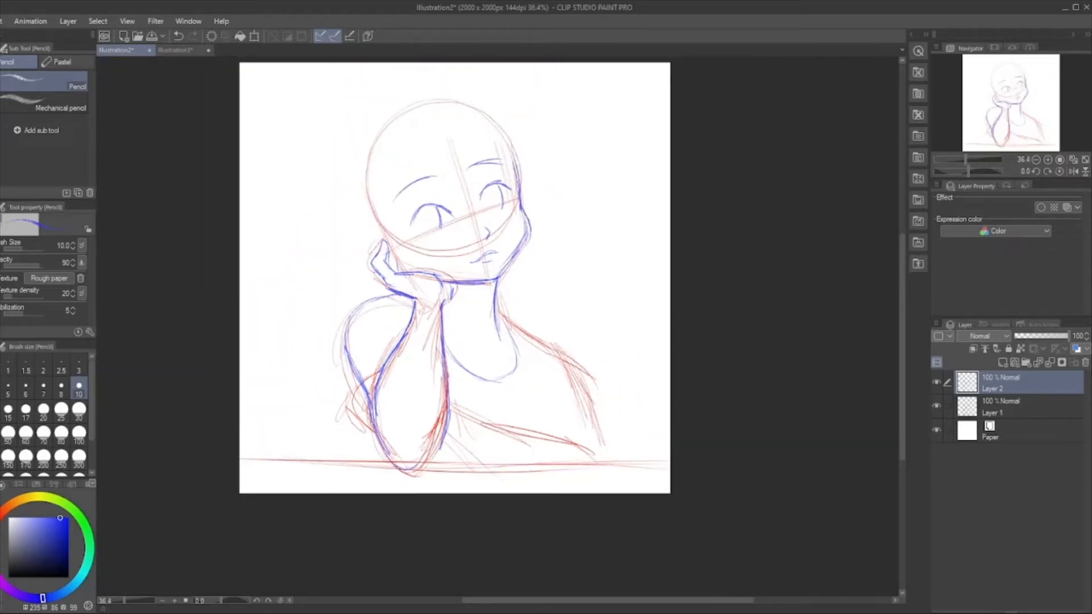
scroll(449, 344, up, 8)
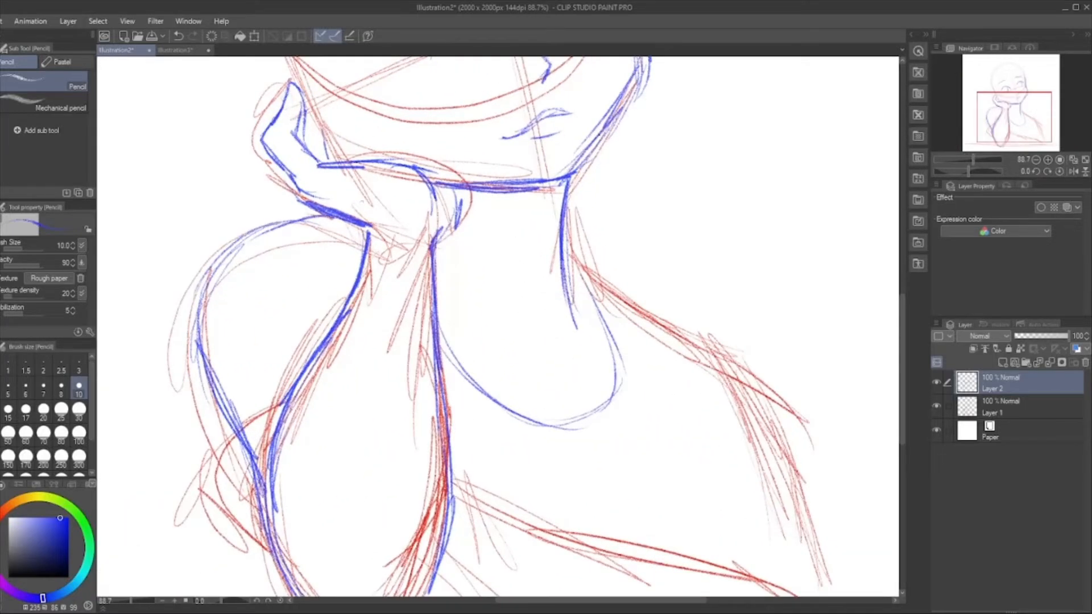
mouse_move(355, 276)
mouse_down()
mouse_move(360, 228)
mouse_move(398, 247)
mouse_move(432, 236)
mouse_move(442, 296)
mouse_up()
drag(358, 259, 342, 291)
mouse_move(374, 238)
mouse_down()
mouse_move(361, 294)
mouse_move(387, 311)
mouse_up()
mouse_move(424, 239)
mouse_down()
mouse_move(409, 316)
mouse_move(441, 319)
mouse_up()
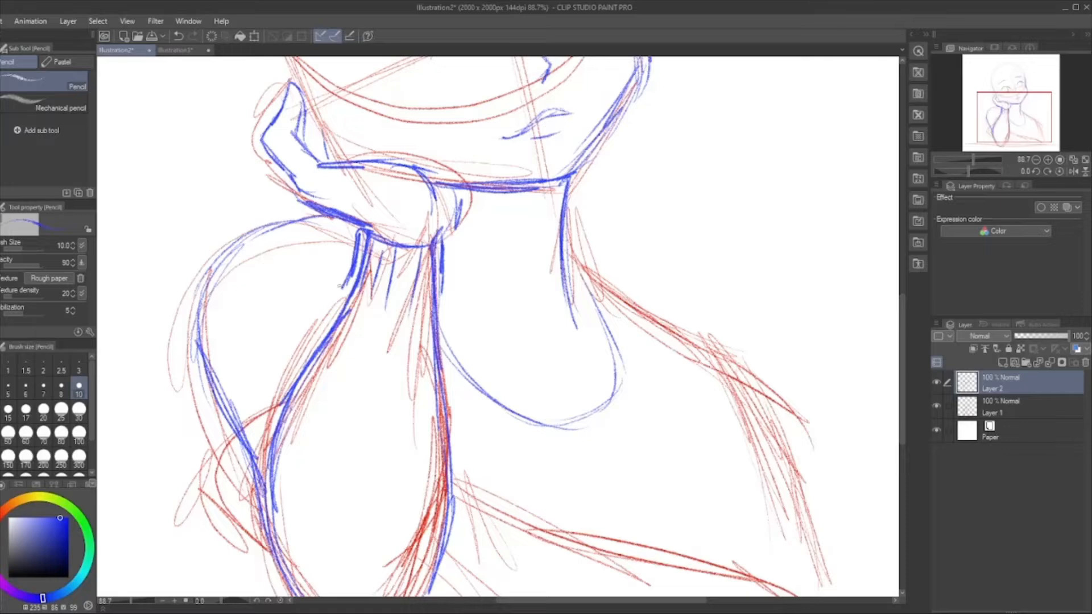
mouse_move(347, 284)
mouse_down()
mouse_move(316, 305)
mouse_move(265, 417)
mouse_up()
drag(288, 373, 239, 467)
Outline the loose sleeve down both sides of the forearm and around the elbow, just outside the arm lines.
scroll(402, 239, down, 3)
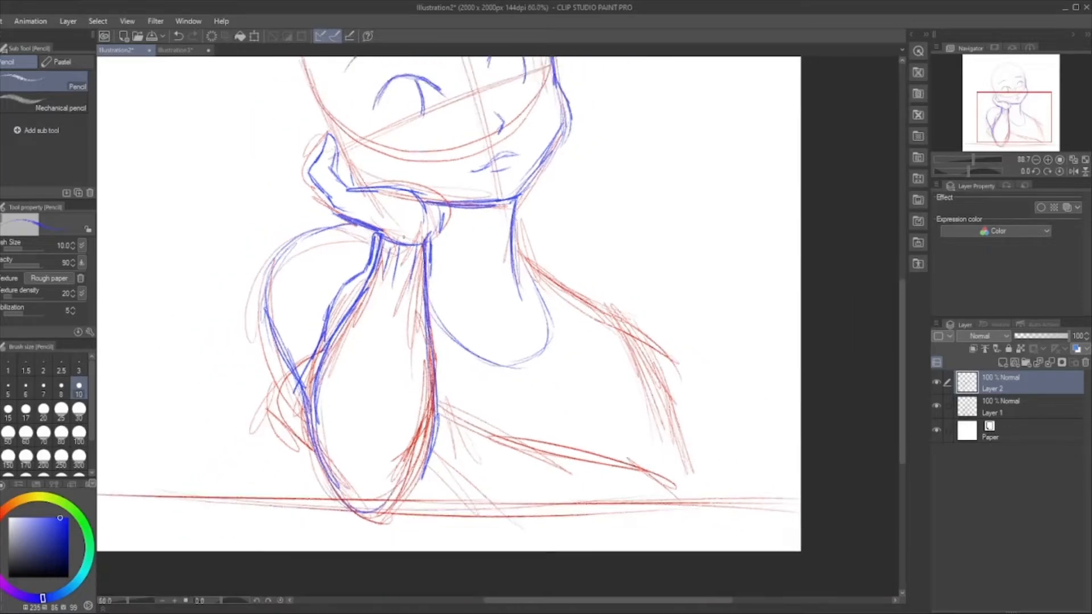
mouse_move(308, 371)
mouse_down()
mouse_move(288, 408)
mouse_move(325, 477)
mouse_up()
drag(300, 416, 326, 459)
drag(426, 274, 447, 463)
drag(301, 436, 387, 505)
drag(308, 458, 426, 478)
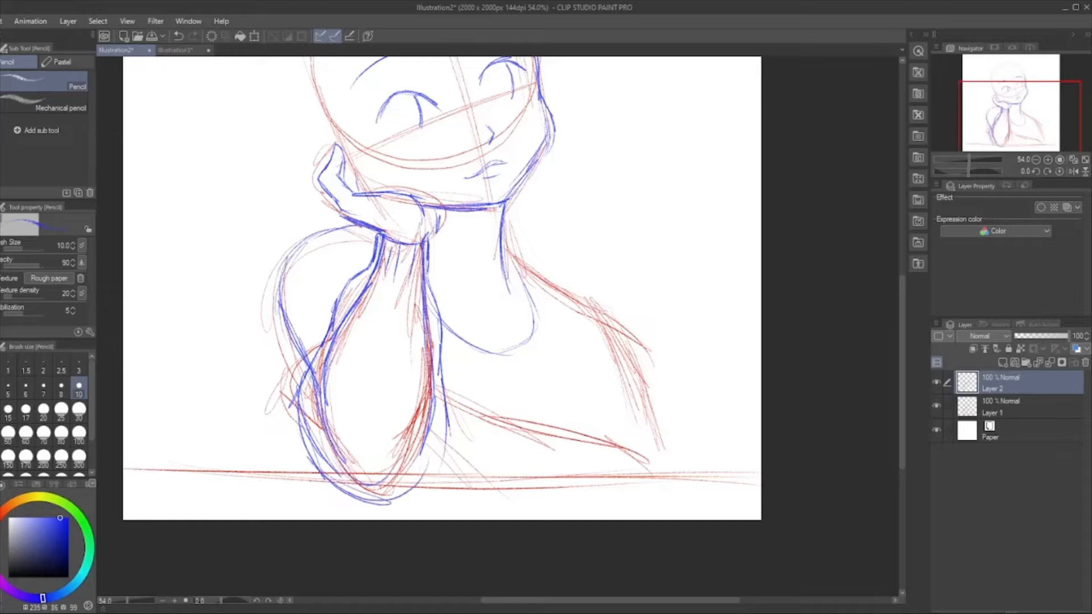
drag(431, 424, 419, 474)
Sketch a turtleneck collar around the neck with curved upper and lower edges and a folded side.
drag(428, 275, 501, 289)
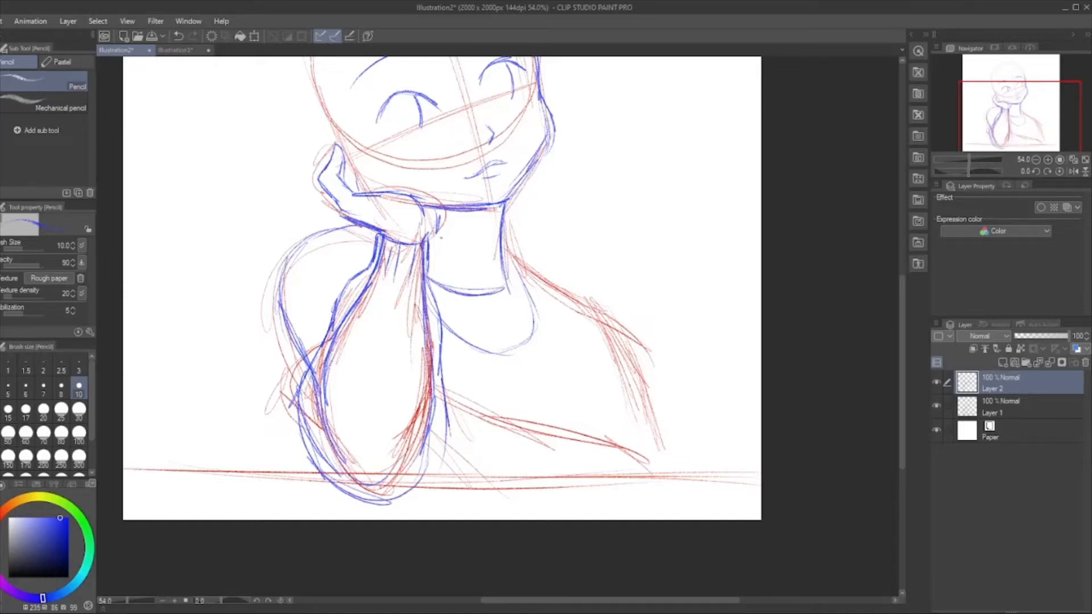
mouse_move(436, 240)
mouse_down()
mouse_move(459, 249)
mouse_move(519, 229)
mouse_move(520, 262)
mouse_move(495, 280)
mouse_move(509, 281)
mouse_move(466, 298)
mouse_move(433, 293)
mouse_up()
mouse_move(433, 279)
mouse_down()
mouse_move(526, 277)
mouse_move(512, 288)
mouse_up()
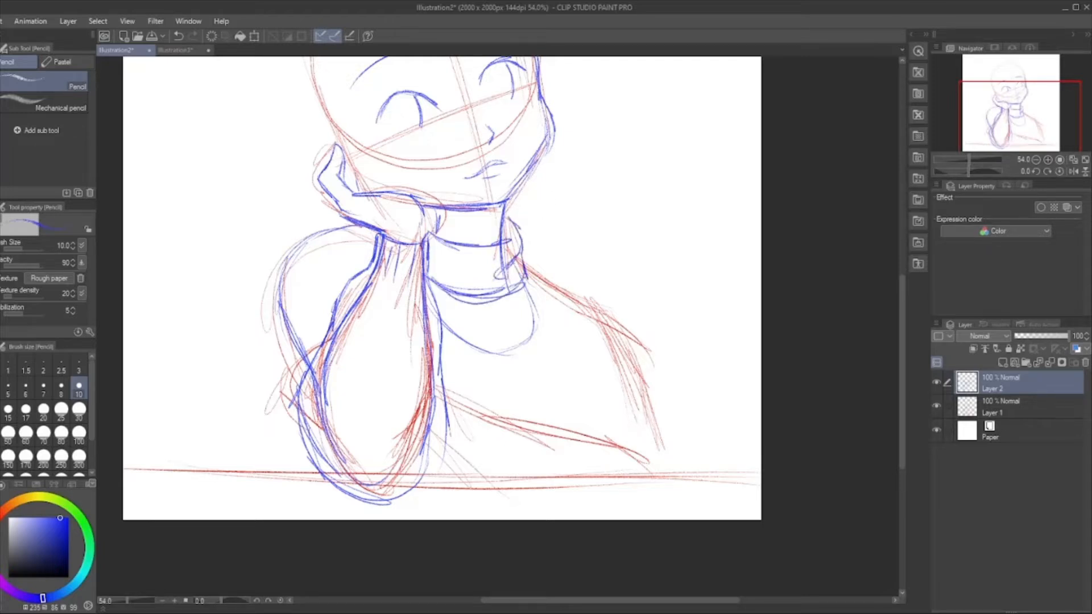
Reinforce the outer contour of the near shoulder and upper arm down to where it meets the sleeve.
mouse_move(335, 229)
mouse_down()
mouse_move(285, 279)
mouse_move(277, 342)
mouse_up()
drag(275, 299, 304, 369)
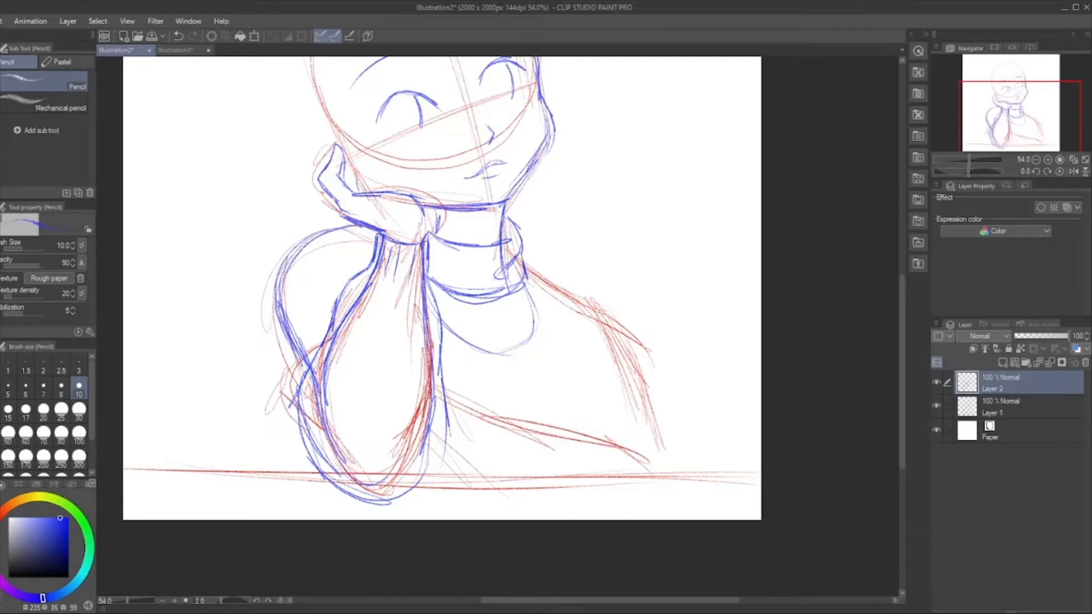
drag(302, 361, 301, 388)
Trace the far shoulder and upper arm down to the table, and the line running from the raised sleeve to the far arm.
mouse_move(527, 271)
mouse_down()
mouse_move(609, 313)
mouse_move(652, 356)
mouse_up()
drag(594, 306, 665, 411)
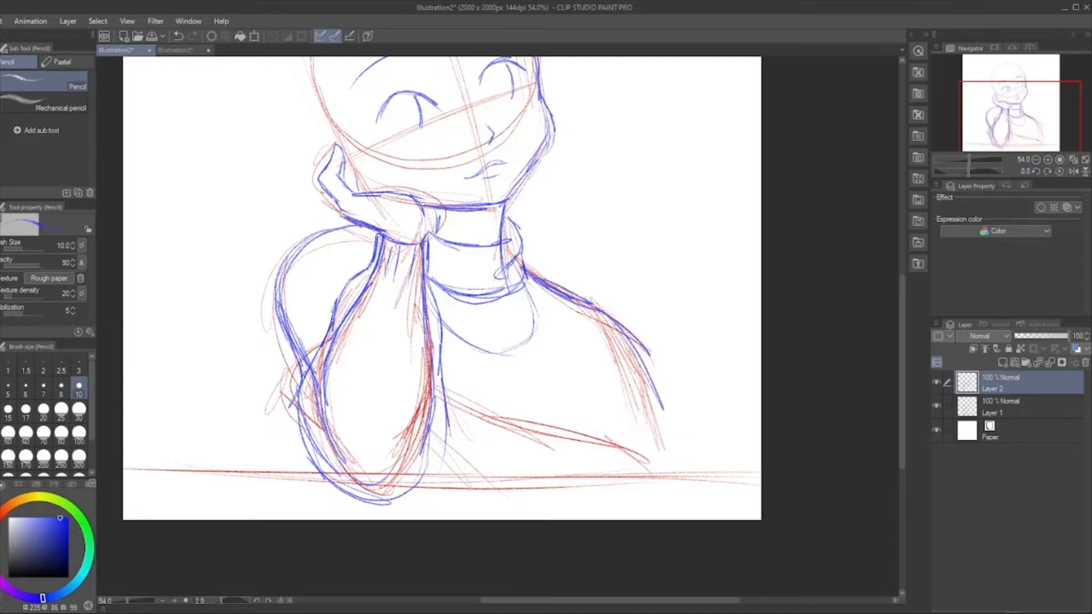
drag(611, 323, 675, 458)
drag(616, 345, 668, 473)
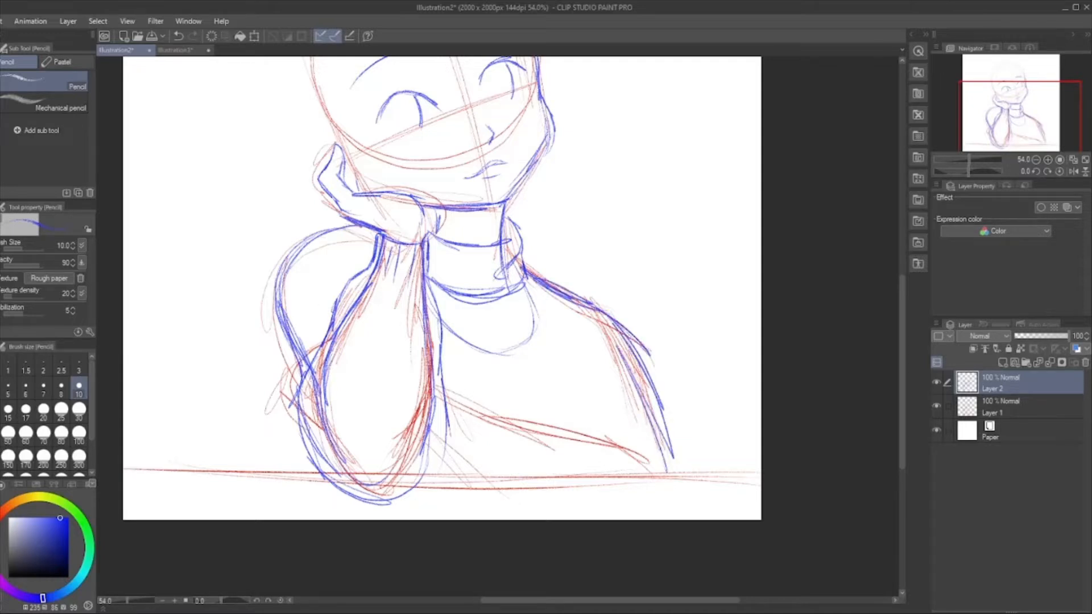
mouse_move(444, 382)
mouse_down()
mouse_move(487, 423)
mouse_move(528, 428)
mouse_up()
drag(467, 405, 636, 444)
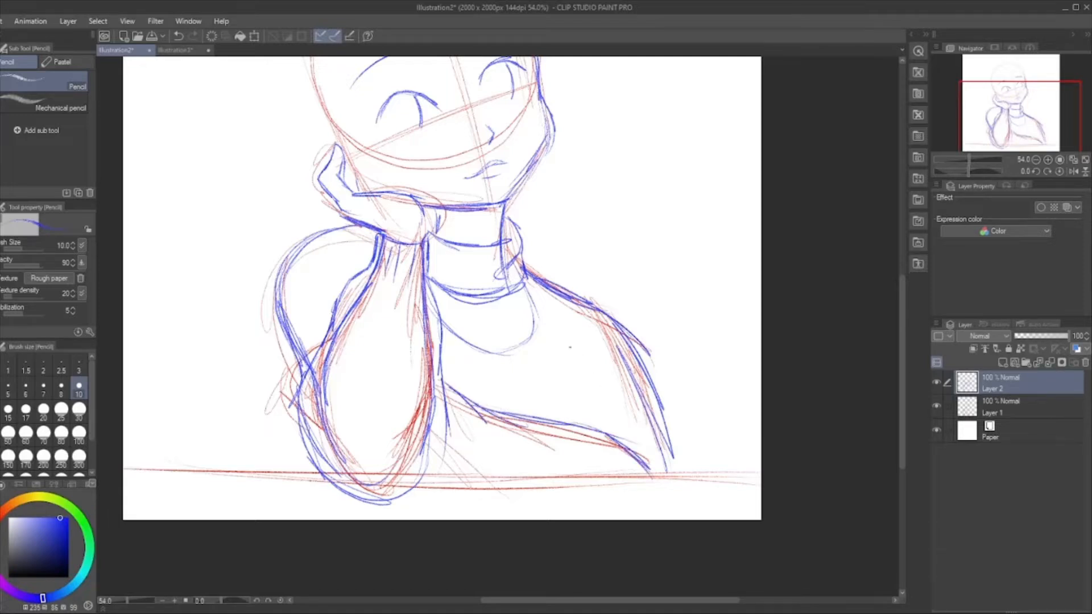
Draw the inner line of the far upper arm and sketch the far hand's fingers gripping behind the raised elbow.
drag(559, 329, 589, 430)
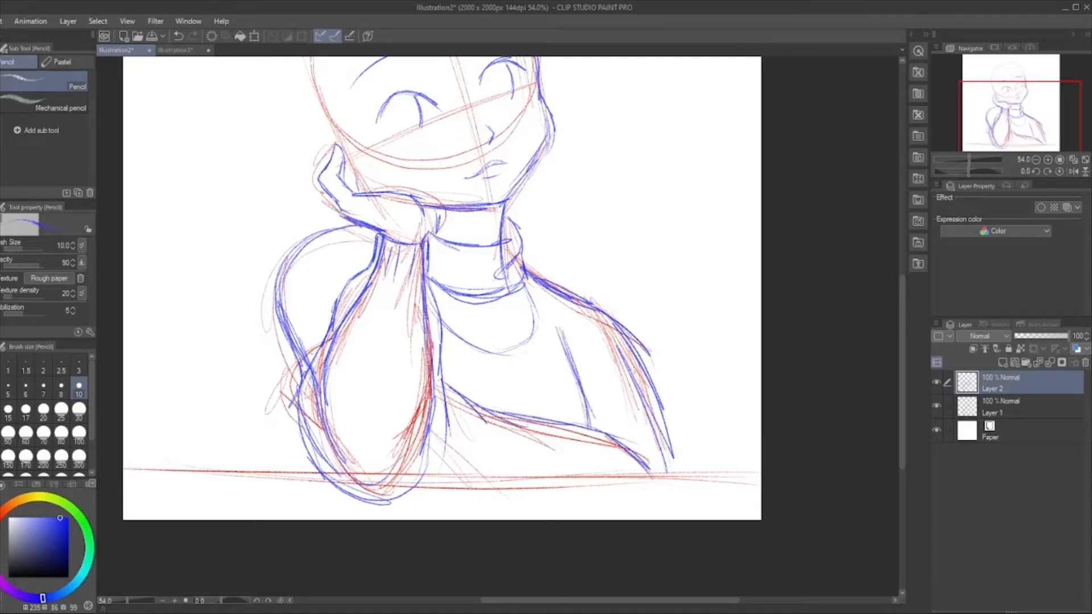
drag(313, 338, 277, 376)
mouse_move(286, 354)
mouse_down()
mouse_move(275, 385)
mouse_move(287, 415)
mouse_up()
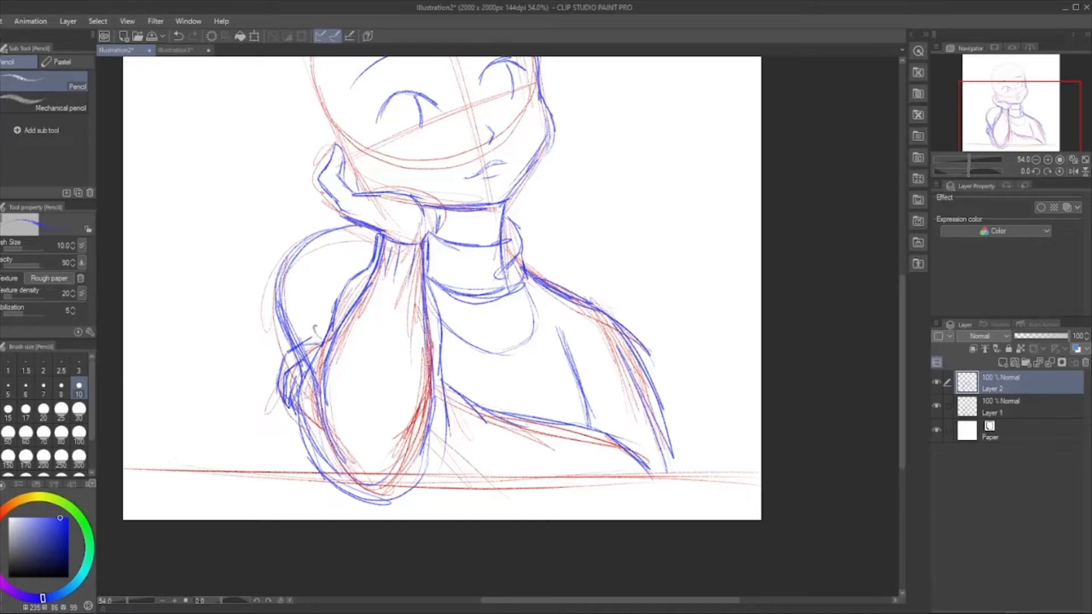
drag(312, 345, 327, 326)
key(ctrl+z)
drag(301, 422, 295, 382)
scroll(739, 432, down, 3)
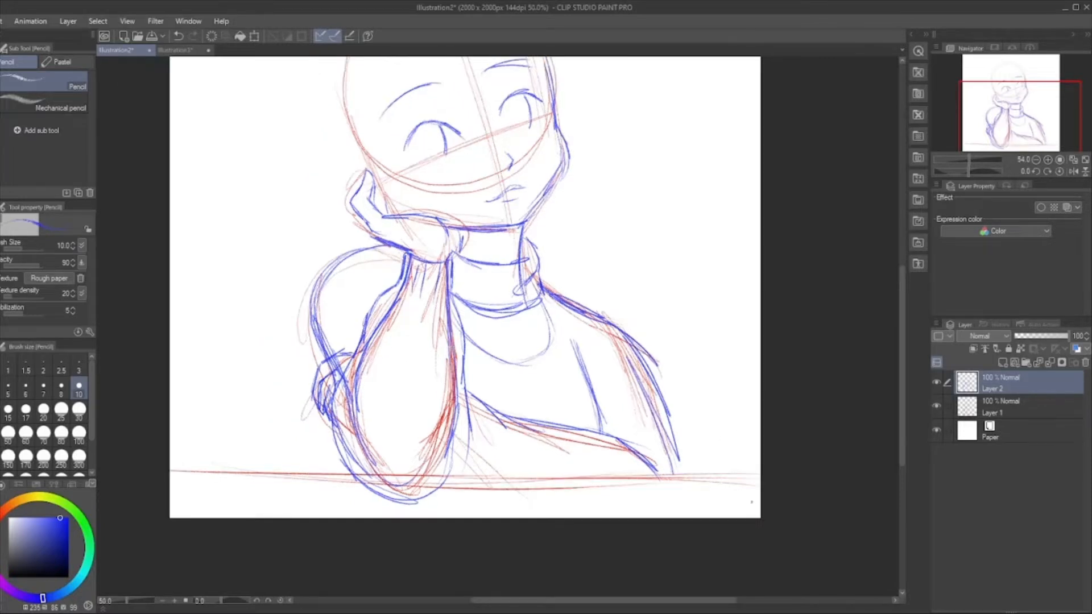
scroll(705, 550, down, 1)
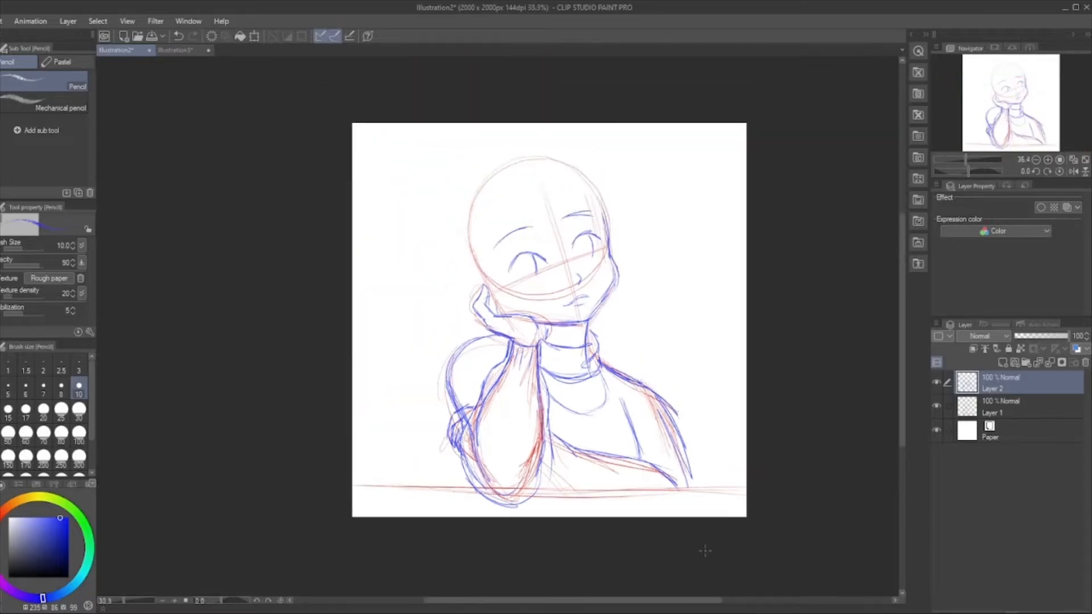
Add three outer lashes to the near eye, thicken its upper lash line and add a short lower lid stroke.
scroll(704, 320, up, 6)
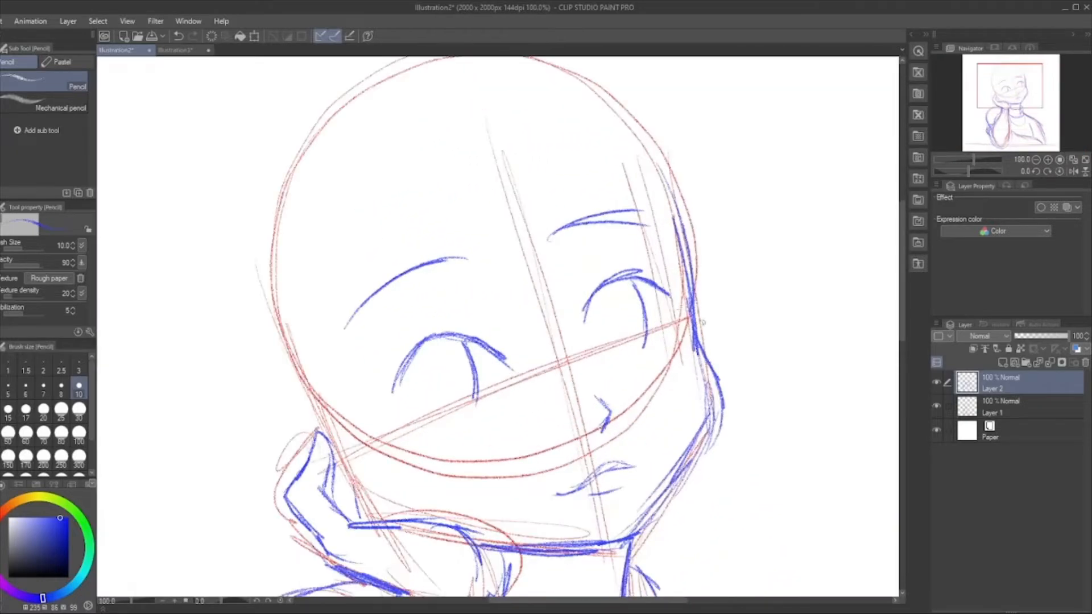
scroll(704, 321, up, 1)
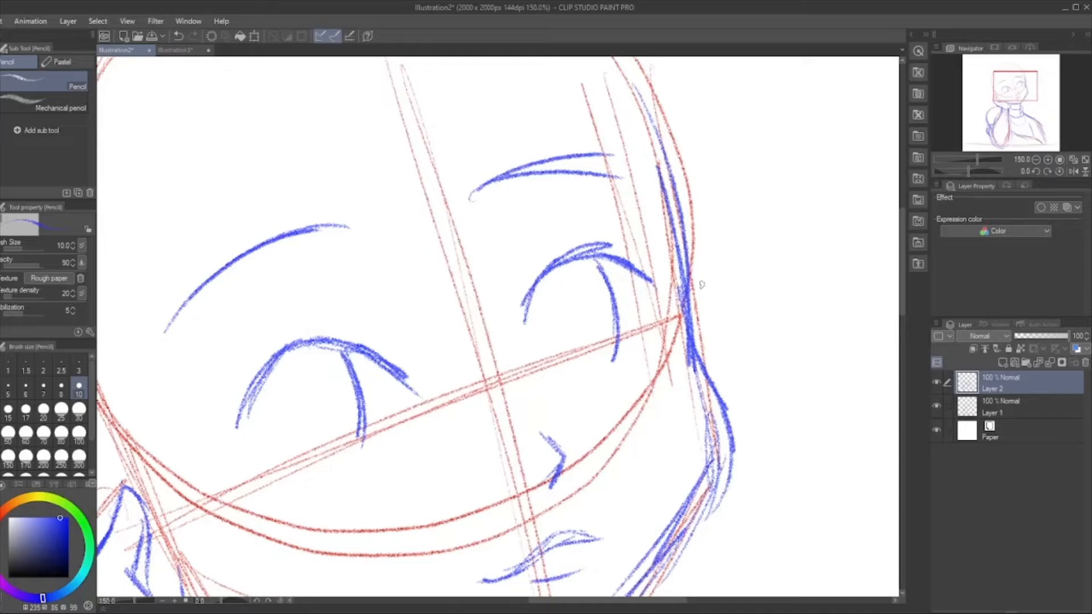
mouse_move(274, 358)
mouse_down()
mouse_move(211, 379)
mouse_move(229, 380)
mouse_move(211, 380)
mouse_move(217, 413)
mouse_up()
mouse_move(254, 382)
mouse_down()
mouse_move(194, 418)
mouse_move(223, 411)
mouse_move(212, 440)
mouse_up()
mouse_move(249, 406)
mouse_down()
mouse_move(193, 449)
mouse_move(232, 435)
mouse_up()
drag(282, 361, 243, 413)
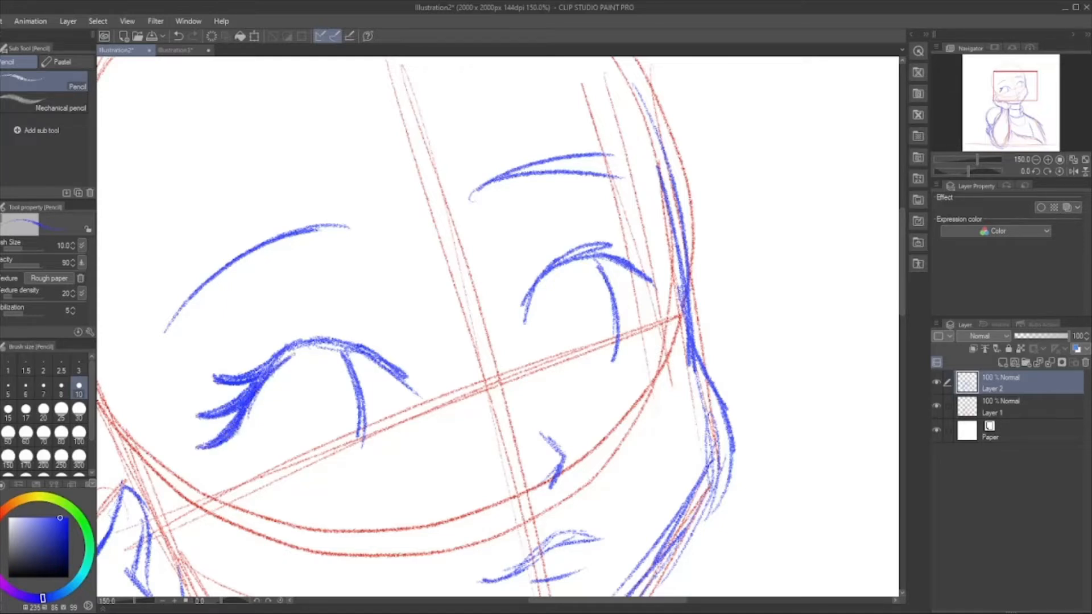
mouse_move(310, 349)
mouse_down()
mouse_move(261, 382)
mouse_move(274, 363)
mouse_up()
mouse_move(342, 340)
mouse_down()
mouse_move(266, 369)
mouse_move(279, 362)
mouse_up()
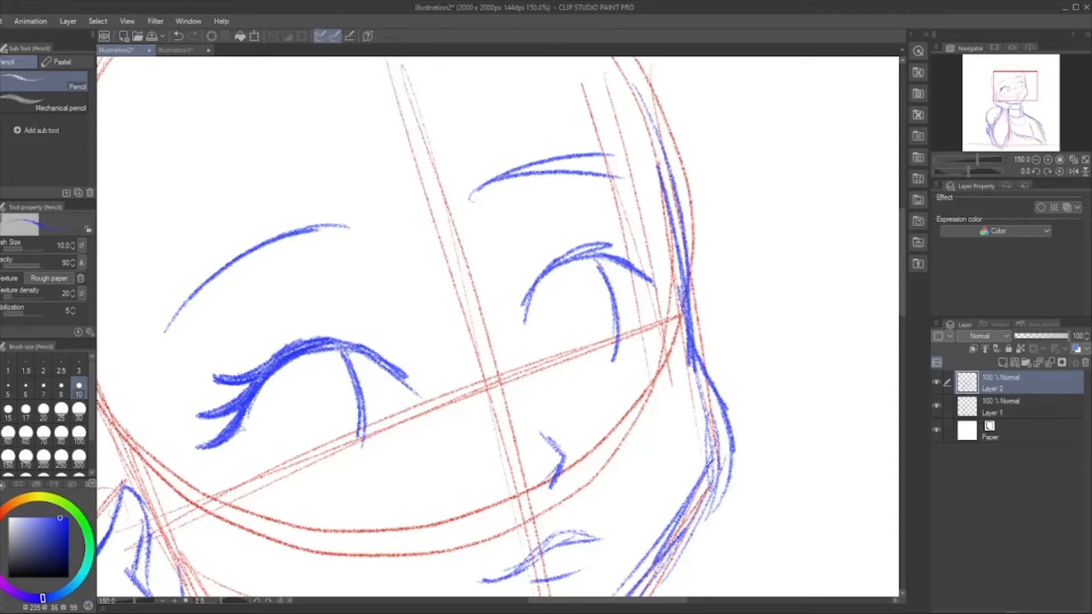
drag(241, 427, 265, 454)
scroll(390, 319, down, 5)
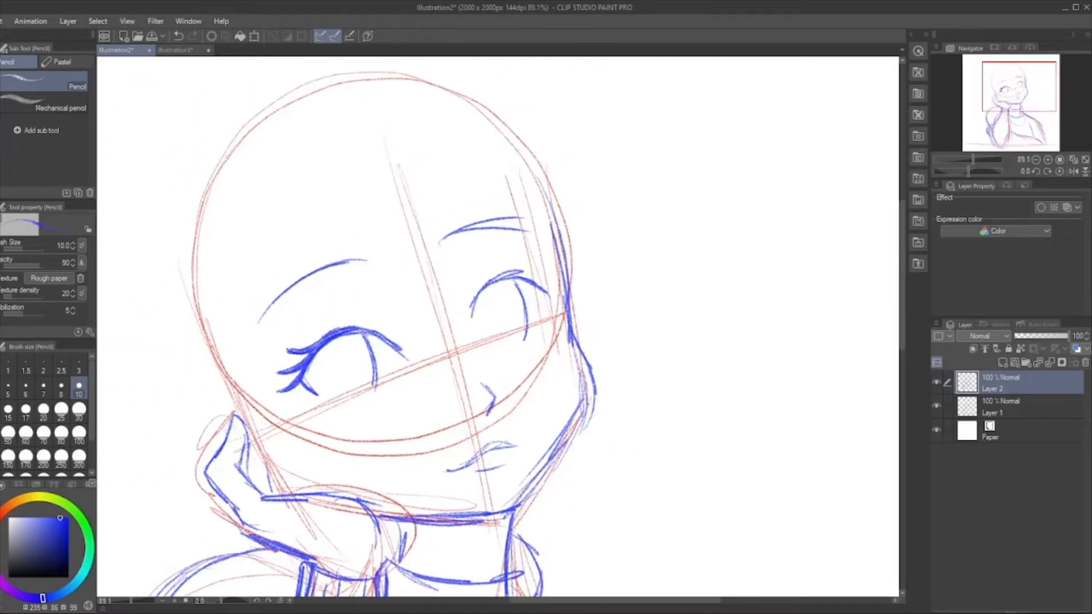
Thicken the far eye's upper lash line, flick lashes out at its outer corner and sketch an eyelid crease above.
scroll(496, 292, up, 5)
drag(446, 341, 508, 259)
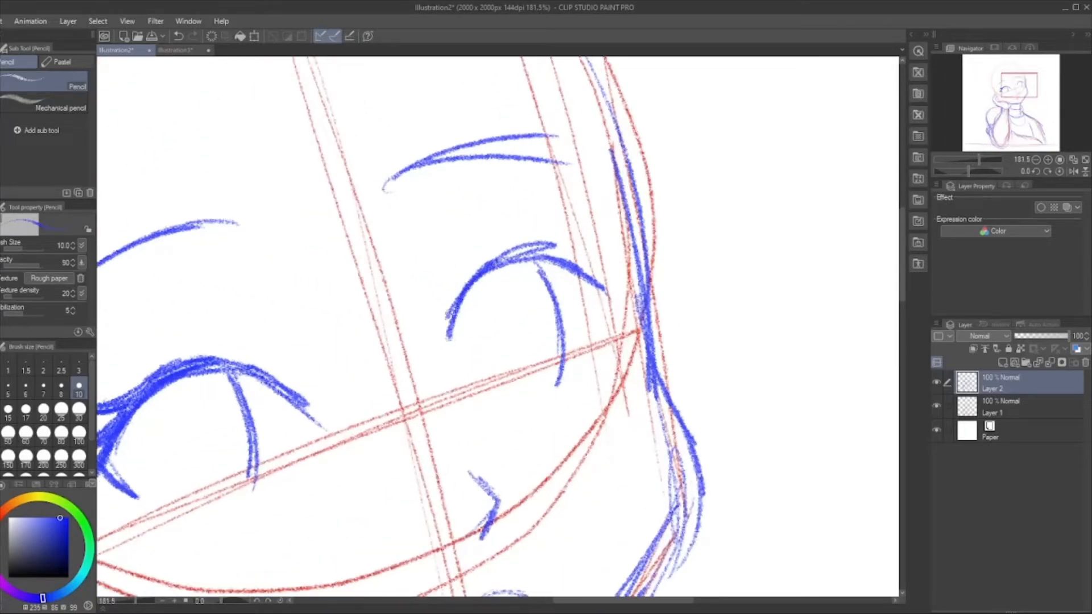
mouse_move(447, 316)
mouse_down()
mouse_move(492, 266)
mouse_move(543, 247)
mouse_move(581, 265)
mouse_up()
mouse_move(498, 256)
mouse_down()
mouse_move(591, 271)
mouse_move(604, 229)
mouse_up()
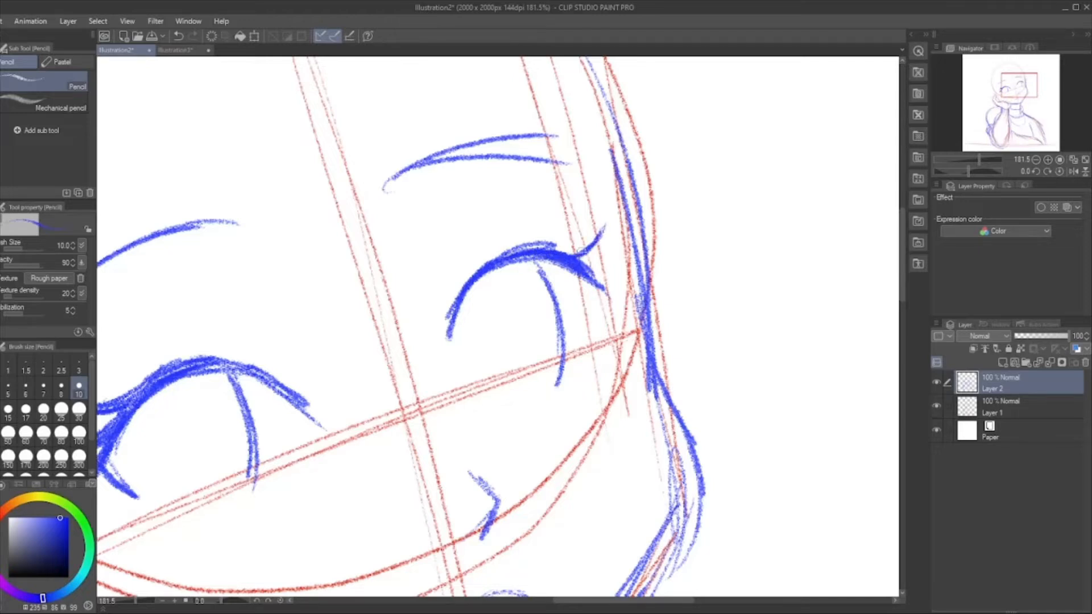
key(ctrl+z)
mouse_move(549, 250)
mouse_down()
mouse_move(582, 230)
mouse_move(621, 254)
mouse_move(638, 282)
mouse_move(617, 283)
mouse_up()
mouse_move(449, 293)
mouse_down()
mouse_move(506, 245)
mouse_move(529, 242)
mouse_up()
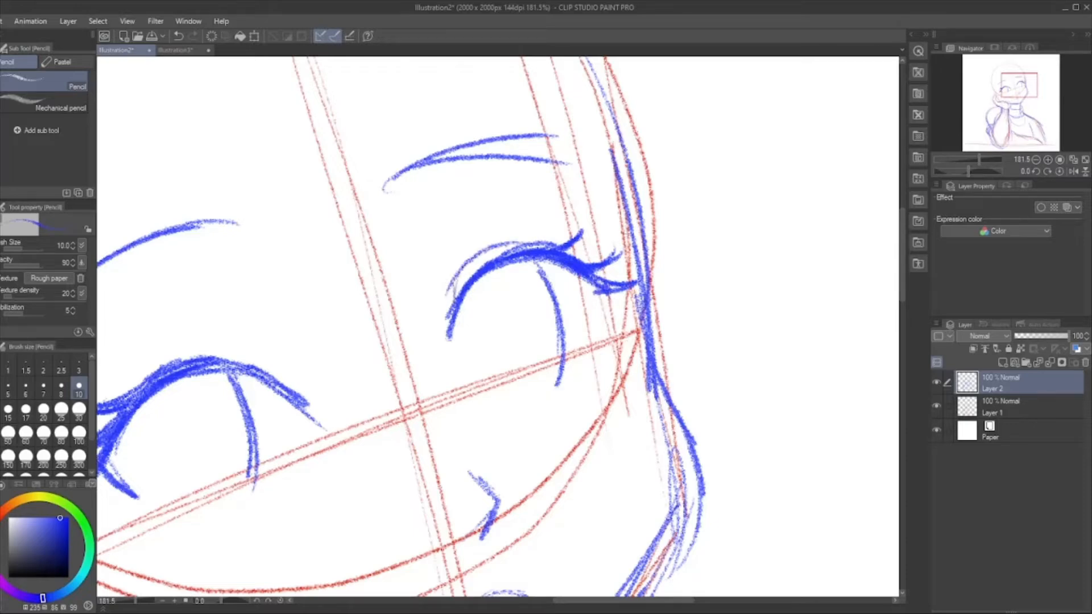
scroll(777, 256, down, 6)
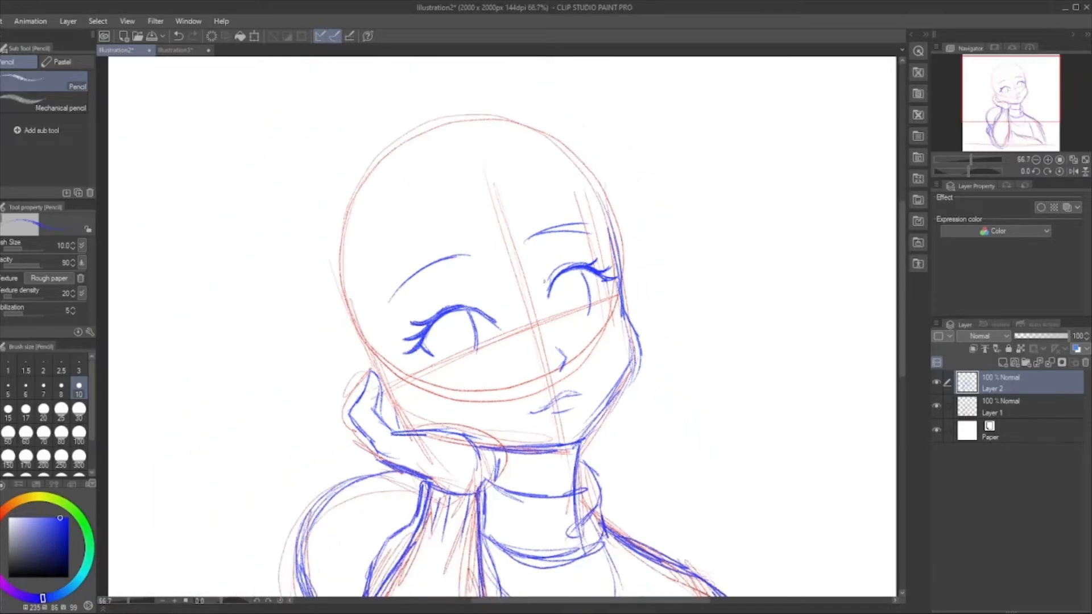
Sketch a light curved guideline across the forehead at brow level for the lower edge of the bangs.
scroll(776, 256, down, 1)
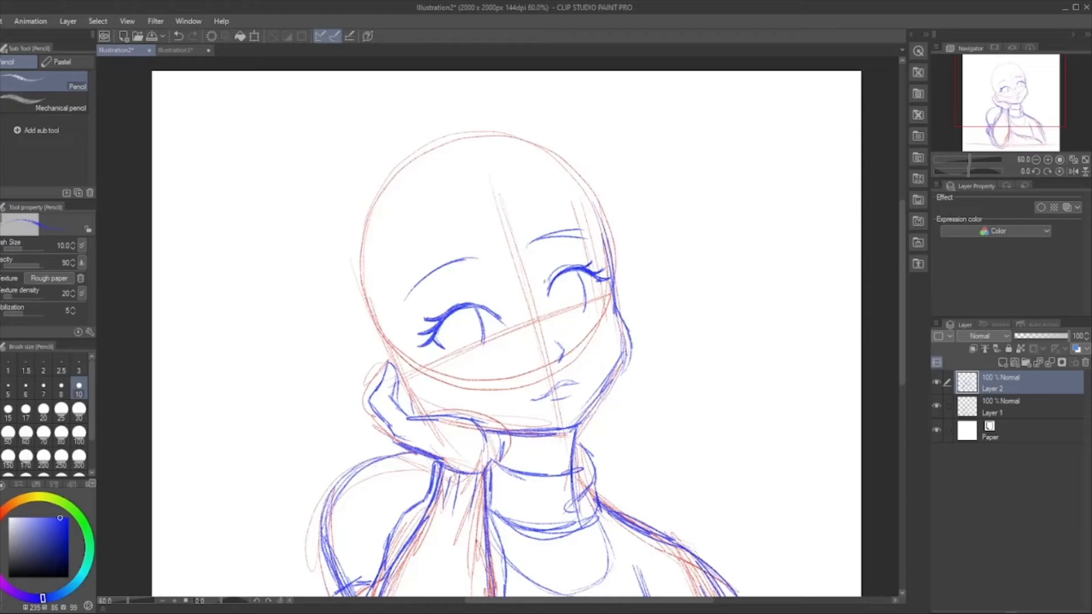
scroll(547, 285, up, 5)
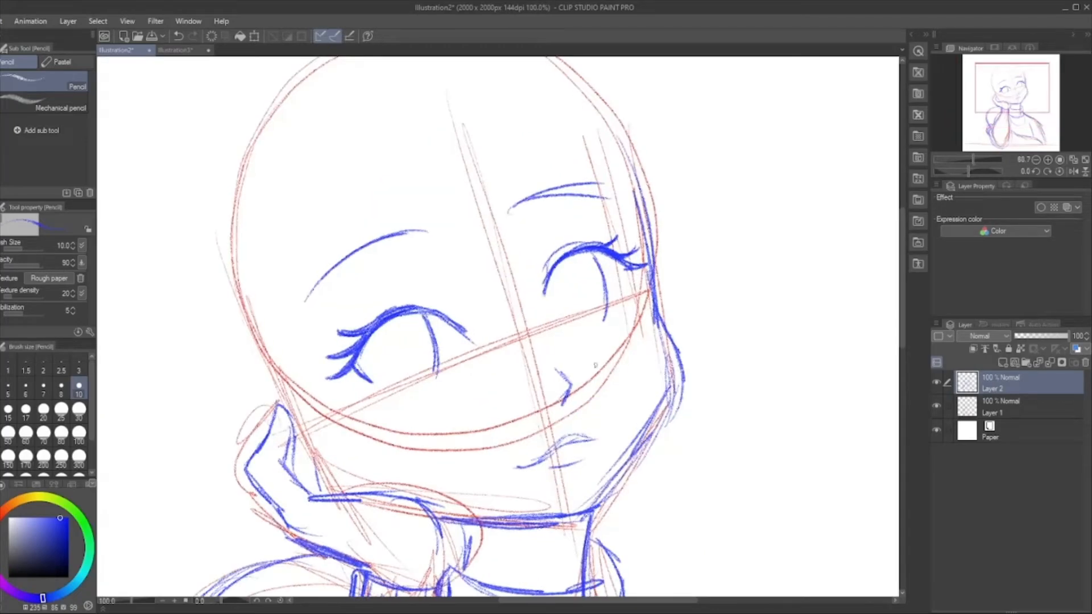
scroll(595, 366, down, 2)
scroll(505, 236, down, 1)
scroll(504, 236, down, 1)
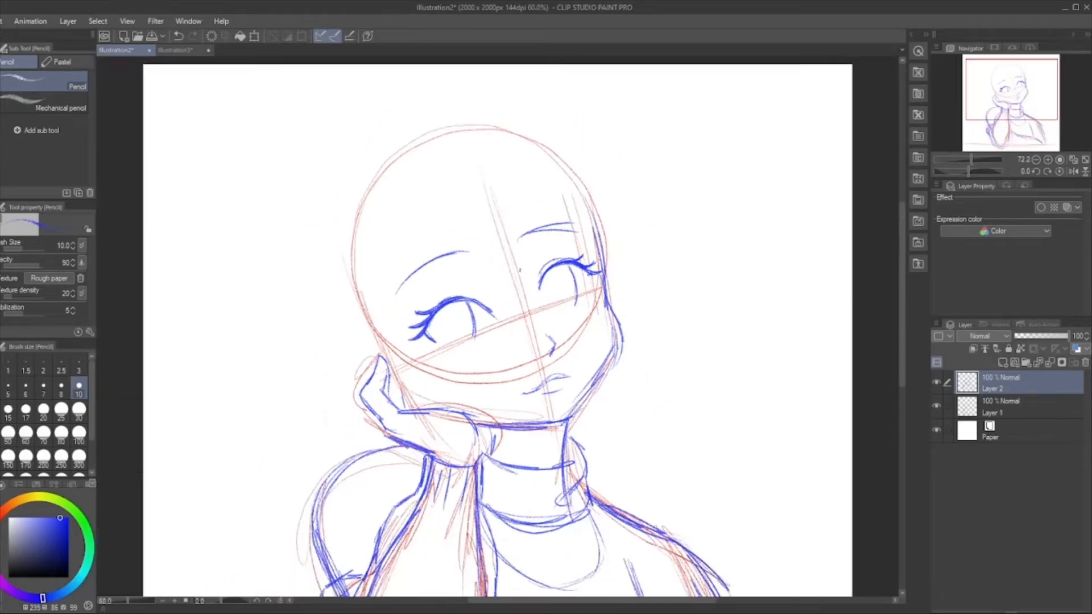
scroll(437, 112, up, 1)
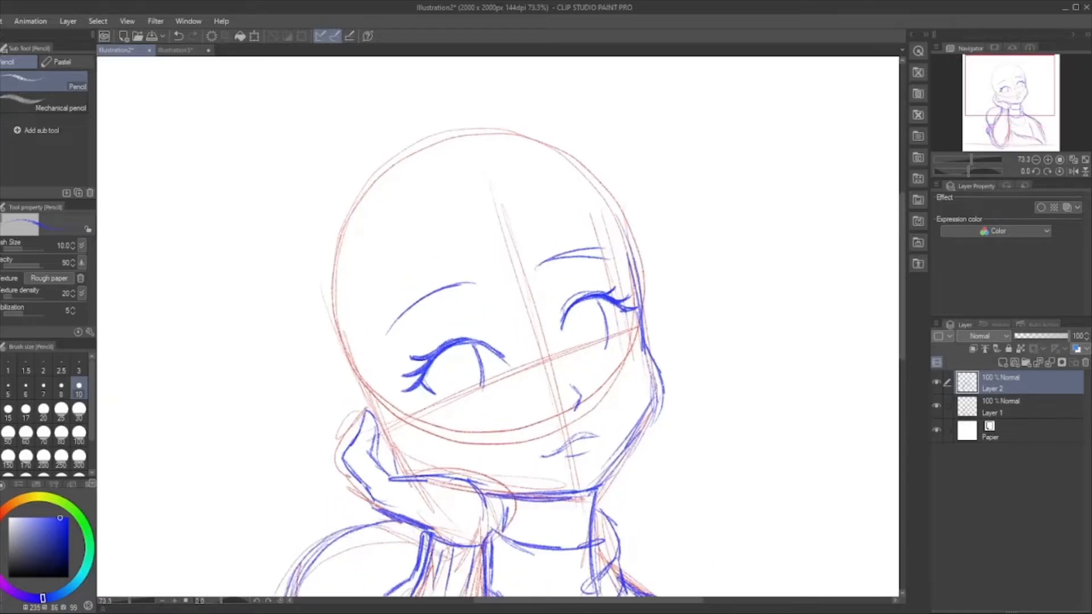
drag(449, 300, 671, 239)
drag(458, 302, 691, 245)
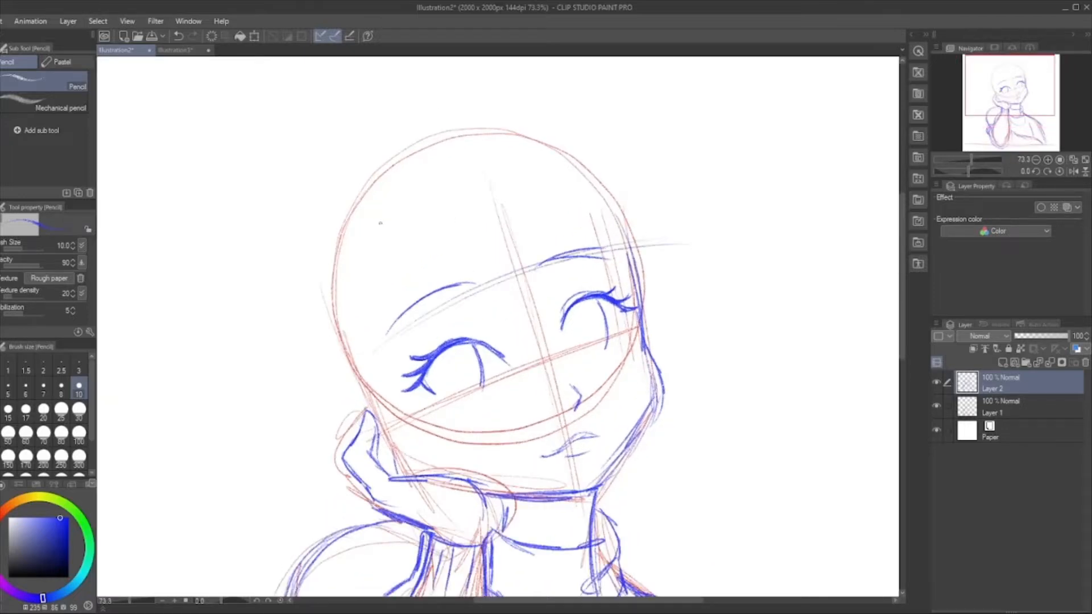
Sketch the bangs as long curved strands falling from the crown to the brow guideline, ending beside the far temple.
mouse_move(361, 213)
mouse_down()
mouse_move(400, 335)
mouse_move(392, 323)
mouse_move(467, 286)
mouse_up()
drag(433, 175, 455, 267)
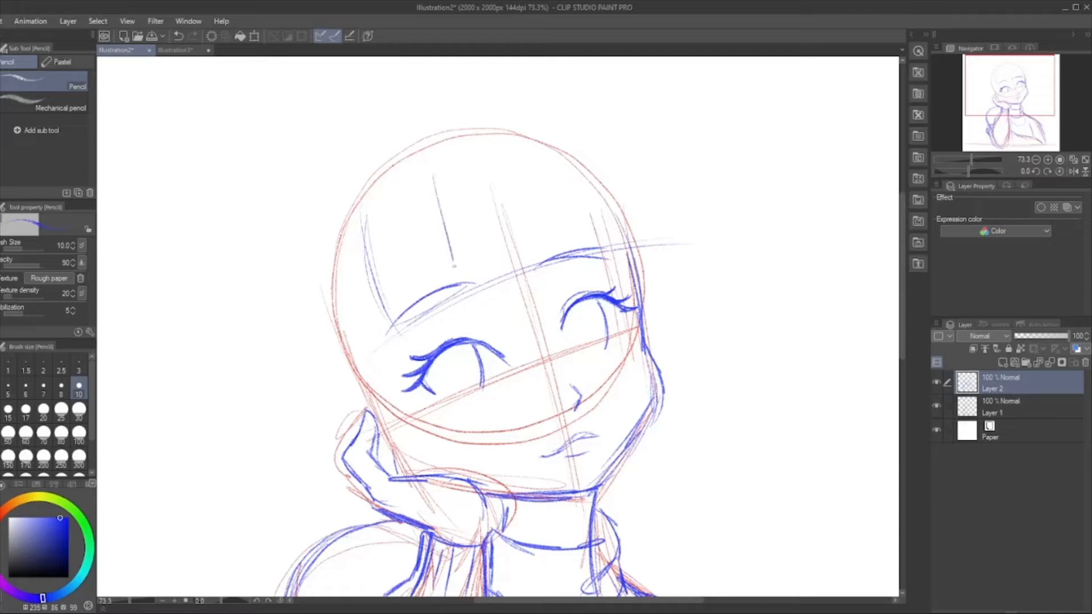
drag(446, 226, 467, 283)
drag(462, 133, 524, 276)
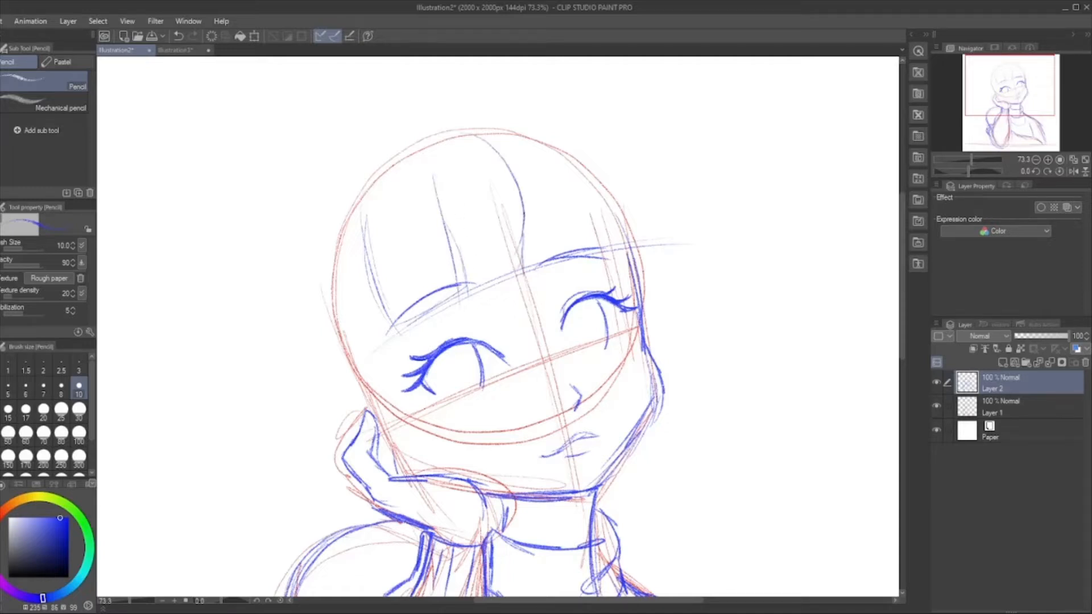
mouse_move(457, 297)
mouse_down()
mouse_move(534, 266)
mouse_move(553, 209)
mouse_up()
drag(549, 251, 562, 235)
drag(533, 113, 590, 252)
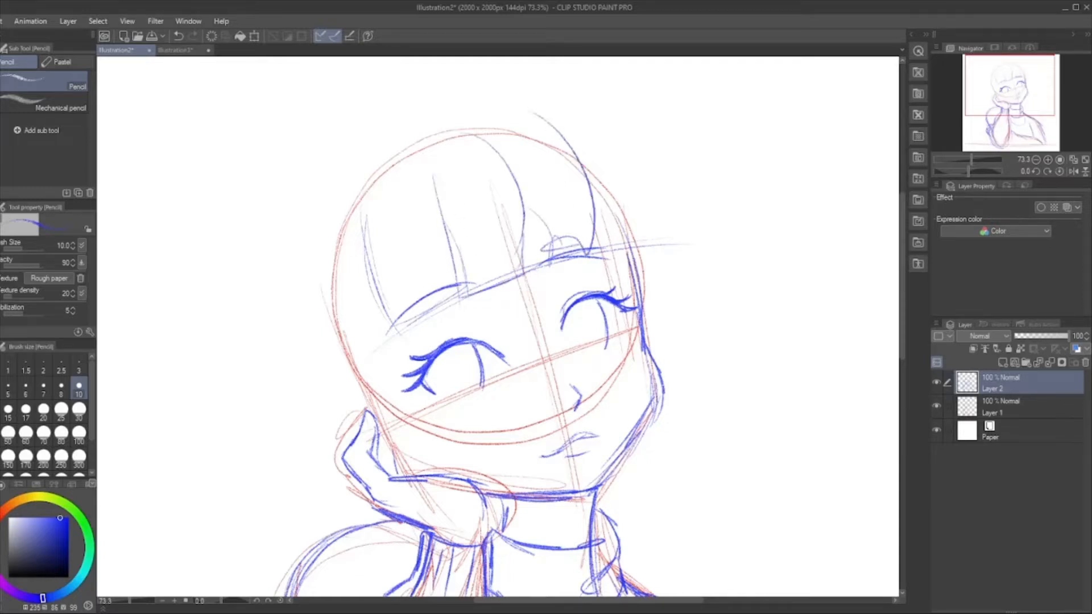
mouse_move(582, 132)
mouse_down()
mouse_move(621, 177)
mouse_move(628, 249)
mouse_up()
Outline the hair on the resting hand's side, curving outside the skull, past the hand and down over the near shoulder.
mouse_move(353, 162)
mouse_down()
mouse_move(293, 236)
mouse_move(285, 327)
mouse_up()
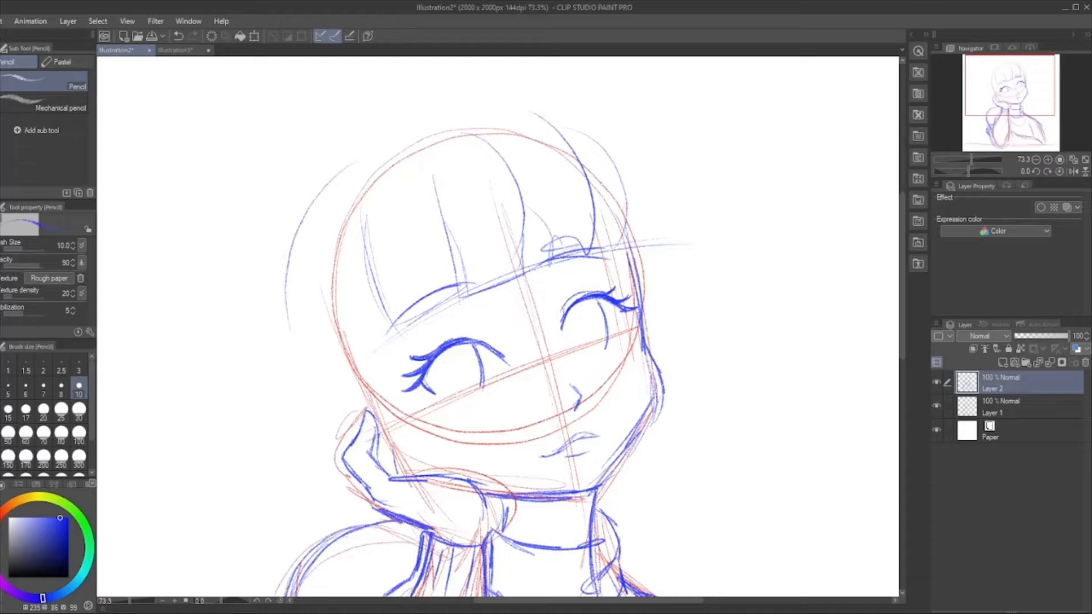
drag(284, 260, 330, 408)
mouse_move(326, 370)
mouse_down()
mouse_move(307, 481)
mouse_move(291, 499)
mouse_up()
drag(328, 441, 320, 462)
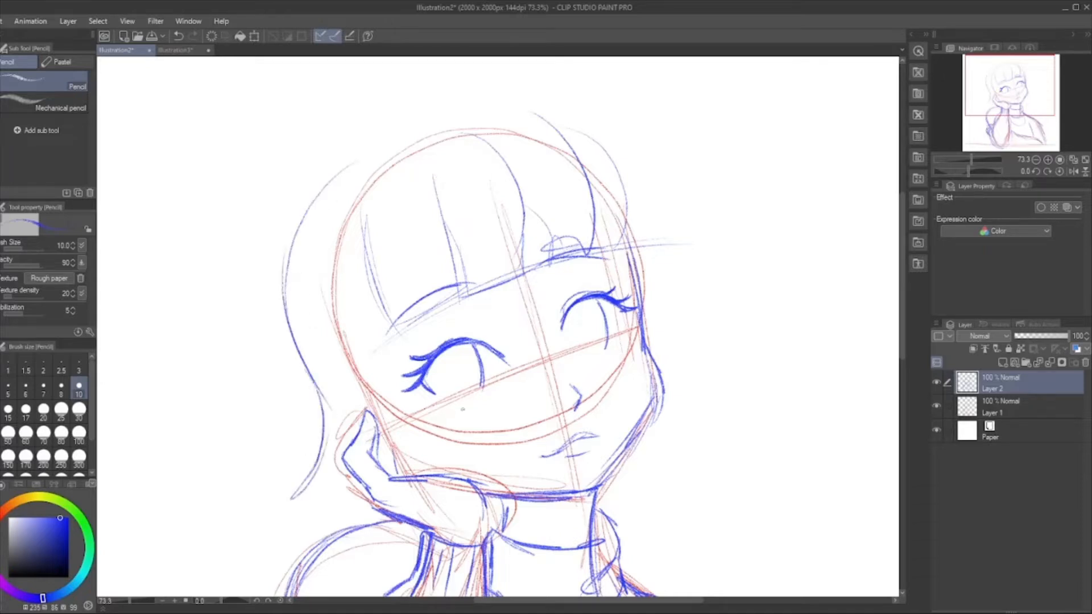
scroll(429, 230, down, 2)
scroll(353, 353, up, 1)
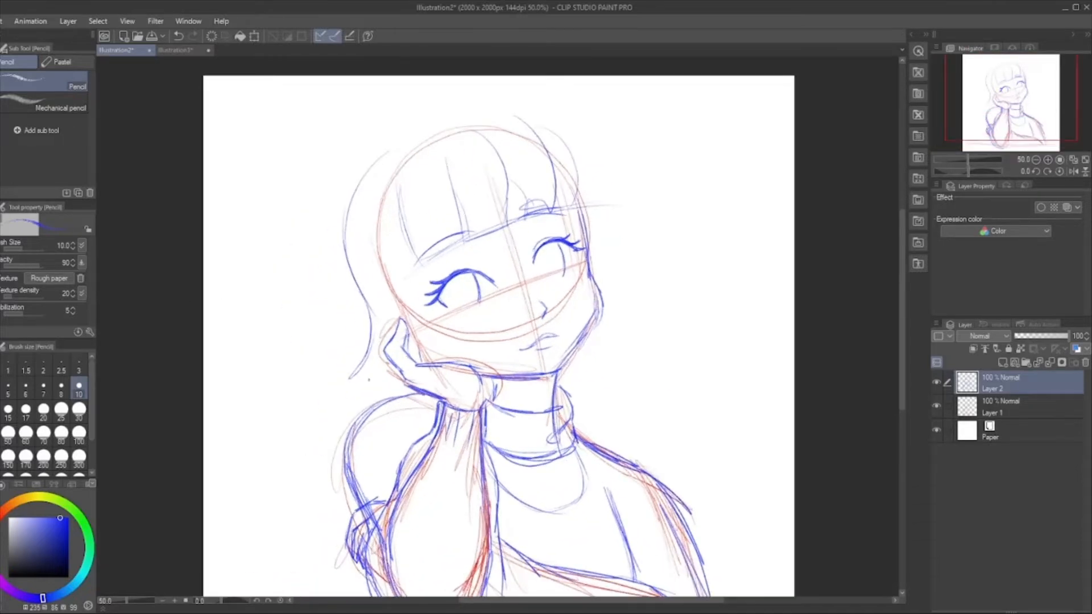
mouse_move(366, 364)
mouse_down()
mouse_move(340, 389)
mouse_move(342, 405)
mouse_up()
drag(344, 405, 326, 495)
Outline the top of the hair just above the skull circle, from the near side over to the far temple.
drag(347, 208, 424, 125)
mouse_move(380, 157)
mouse_down()
mouse_move(420, 131)
mouse_move(527, 98)
mouse_move(569, 126)
mouse_move(597, 170)
mouse_up()
drag(494, 106, 599, 167)
drag(596, 166, 615, 242)
Draw the long hair on the far side of the face, ending in pointed locks above the far shoulder.
drag(574, 145, 606, 287)
drag(601, 193, 613, 338)
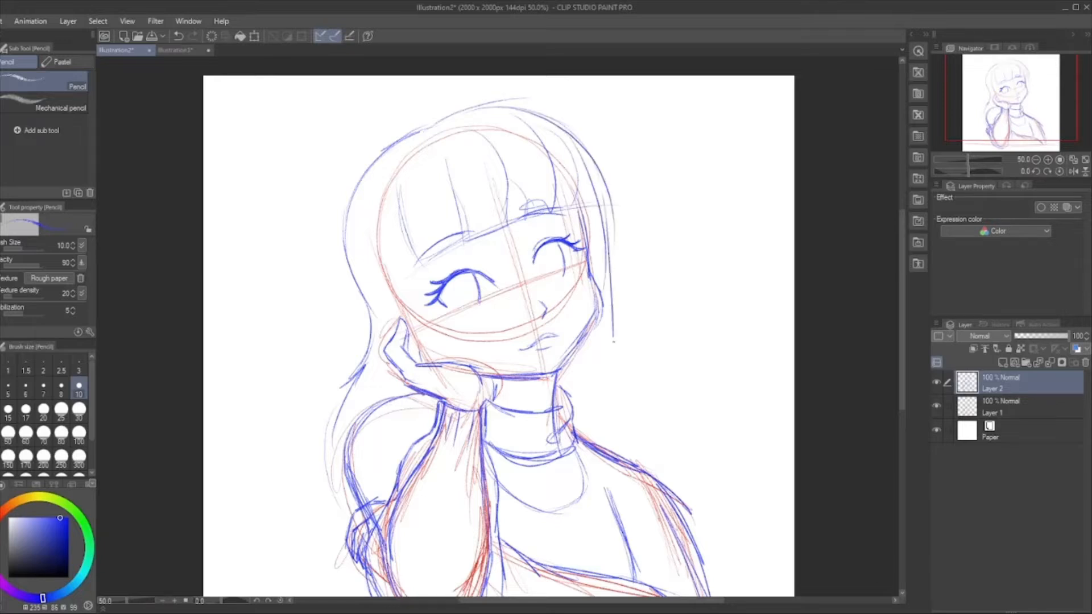
mouse_move(604, 279)
mouse_down()
mouse_move(624, 371)
mouse_move(657, 427)
mouse_up()
drag(600, 346, 623, 457)
drag(616, 396, 622, 446)
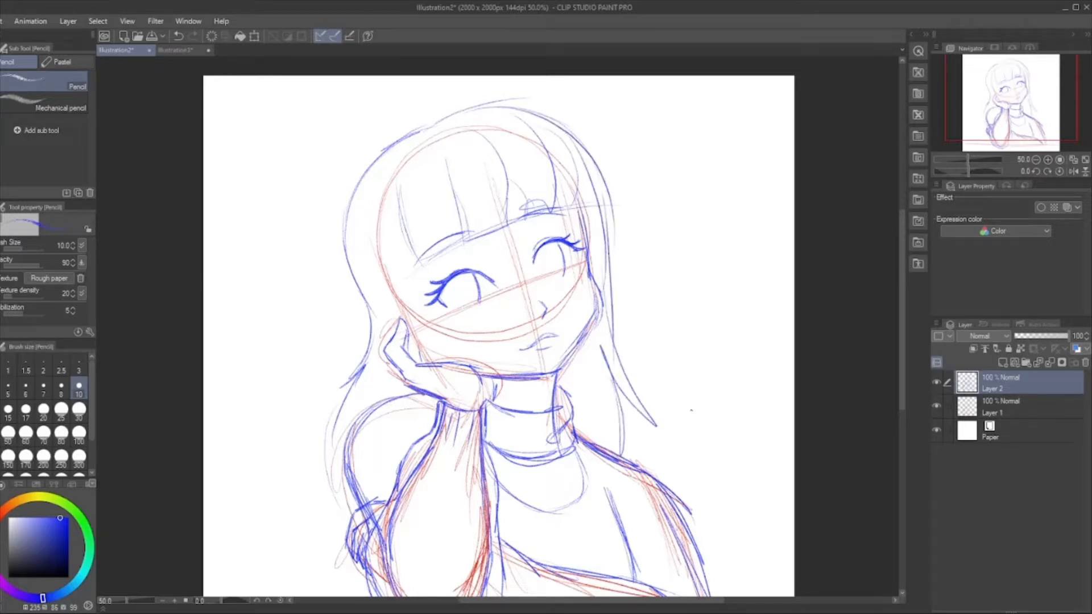
Sketch a cup on the table by the far arm, with a flat elliptical rim and a rounded bowl.
scroll(533, 215, down, 3)
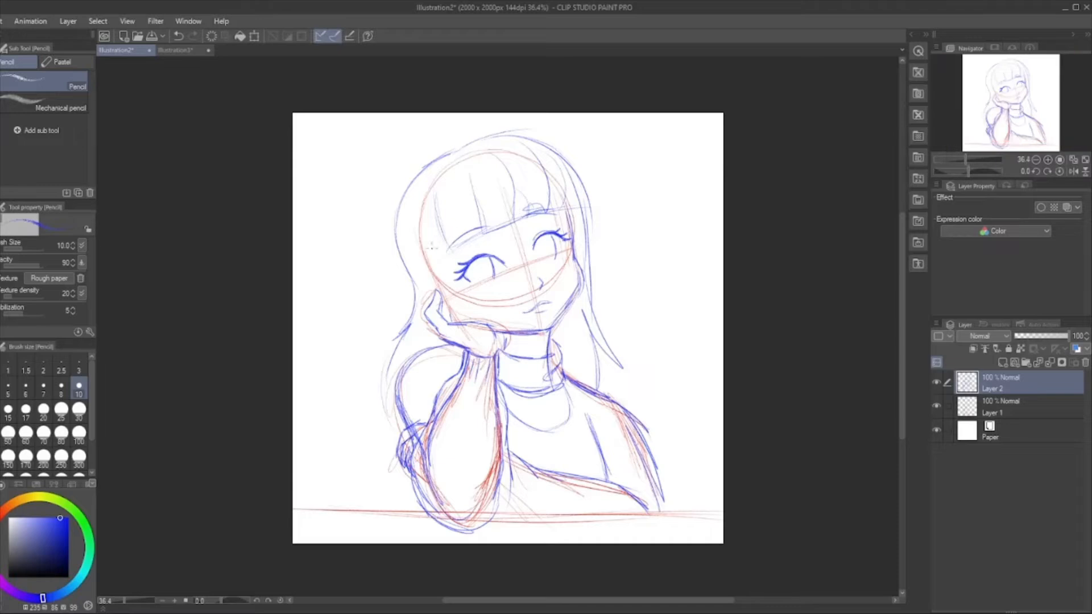
scroll(431, 247, down, 1)
scroll(627, 405, up, 4)
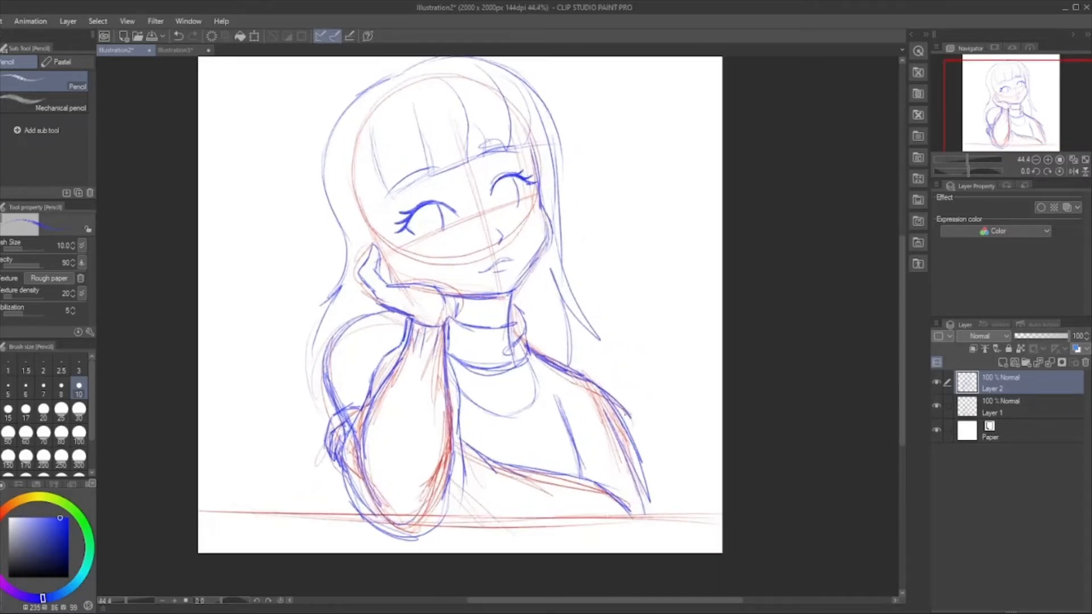
scroll(628, 395, down, 3)
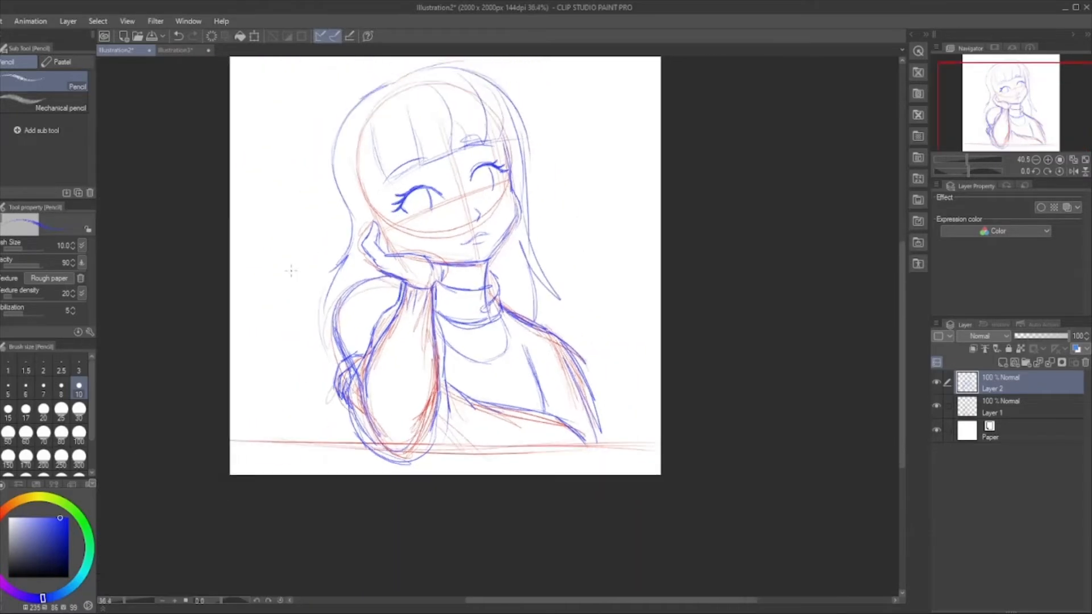
scroll(288, 200, up, 2)
scroll(671, 438, up, 2)
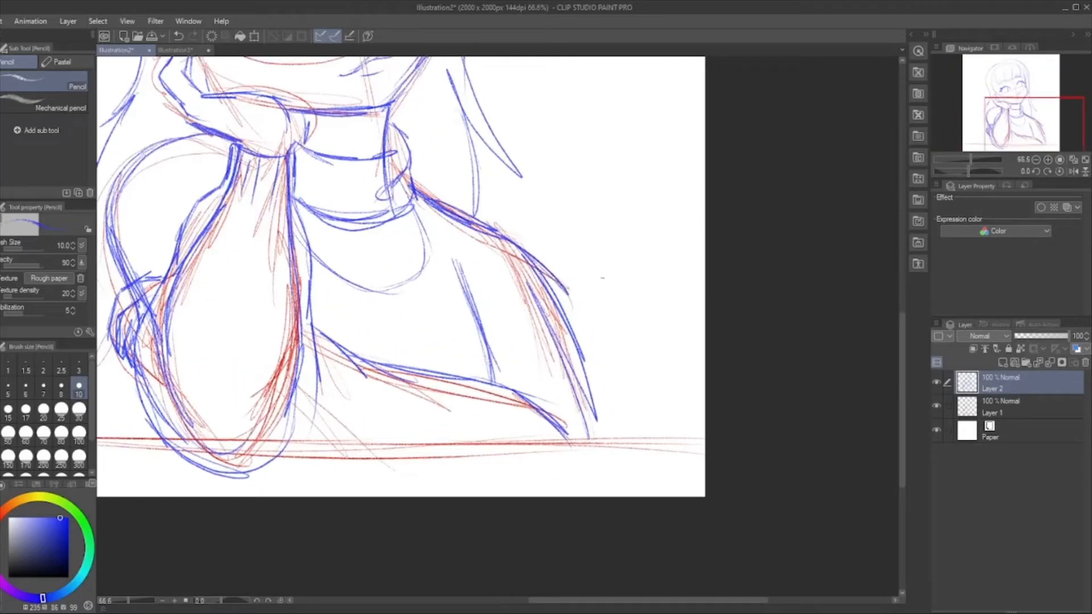
mouse_move(613, 382)
mouse_down()
mouse_move(583, 387)
mouse_move(646, 382)
mouse_move(535, 391)
mouse_move(562, 378)
mouse_move(523, 427)
mouse_up()
mouse_move(517, 386)
mouse_down()
mouse_move(526, 437)
mouse_move(552, 463)
mouse_move(628, 464)
mouse_up()
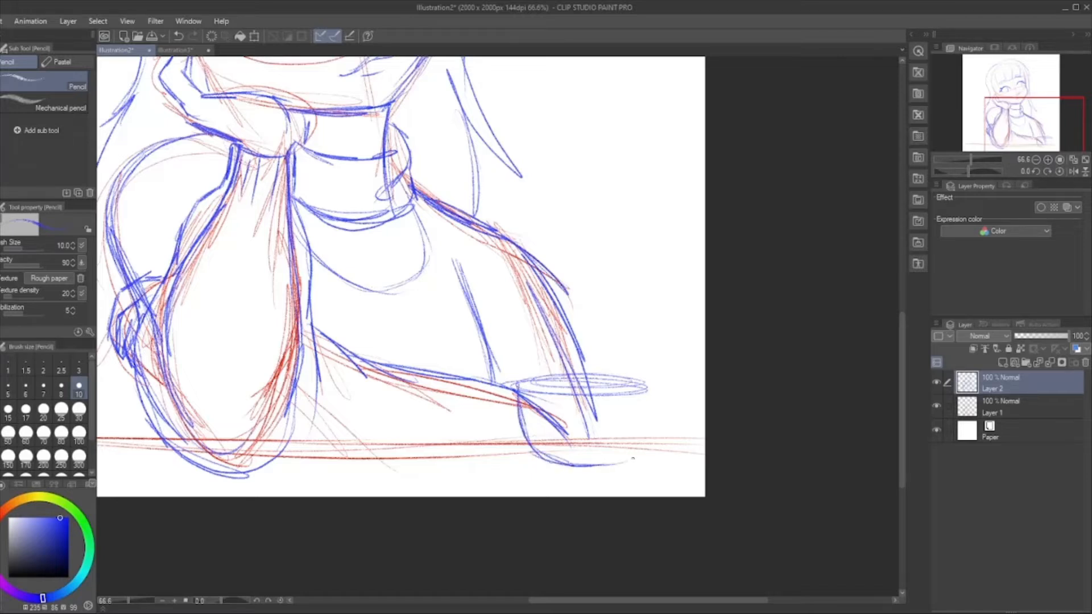
mouse_move(646, 394)
mouse_down()
mouse_move(644, 439)
mouse_move(594, 464)
mouse_up()
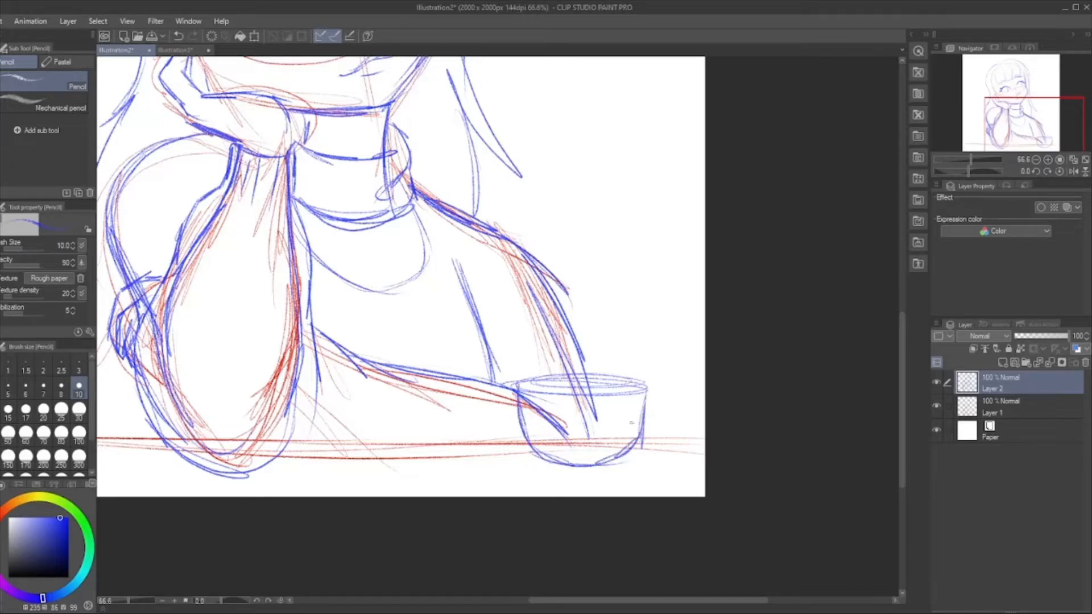
Add a wisp of steam and a small side handle to the cup, and reinforce its rim and side.
drag(596, 307, 599, 342)
drag(654, 426, 636, 446)
drag(647, 404, 642, 445)
drag(524, 388, 640, 399)
drag(569, 397, 638, 400)
mouse_move(524, 382)
mouse_down()
mouse_move(645, 381)
mouse_move(635, 445)
mouse_up()
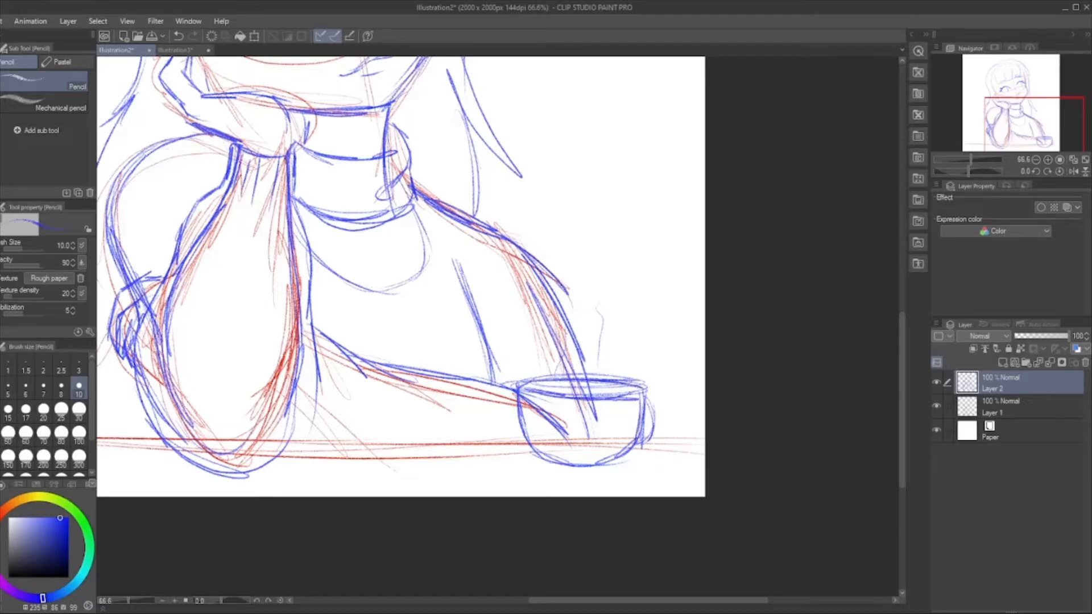
scroll(752, 400, down, 4)
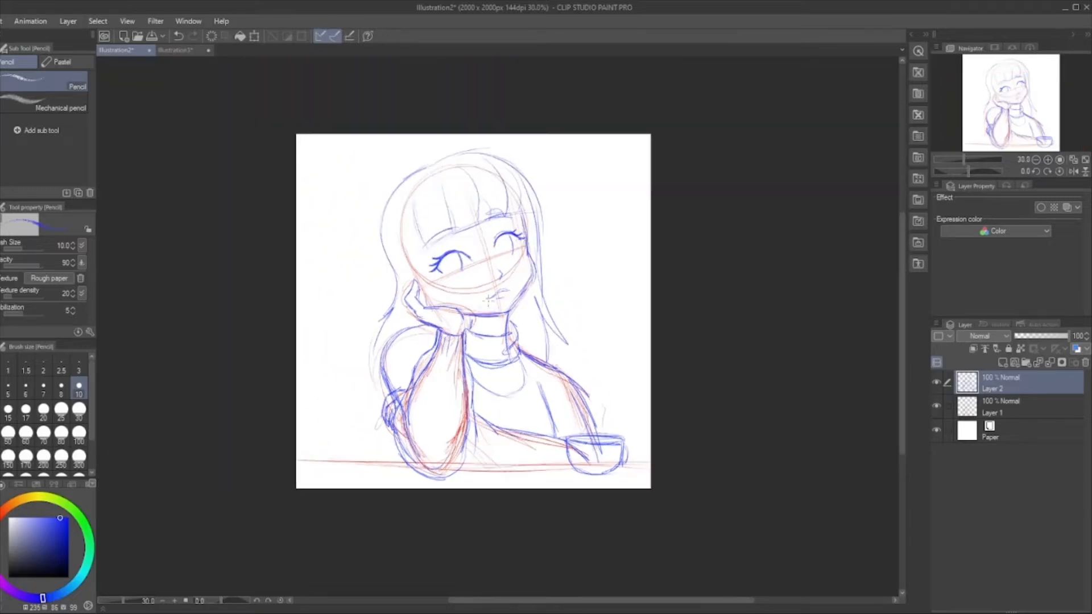
scroll(488, 300, up, 2)
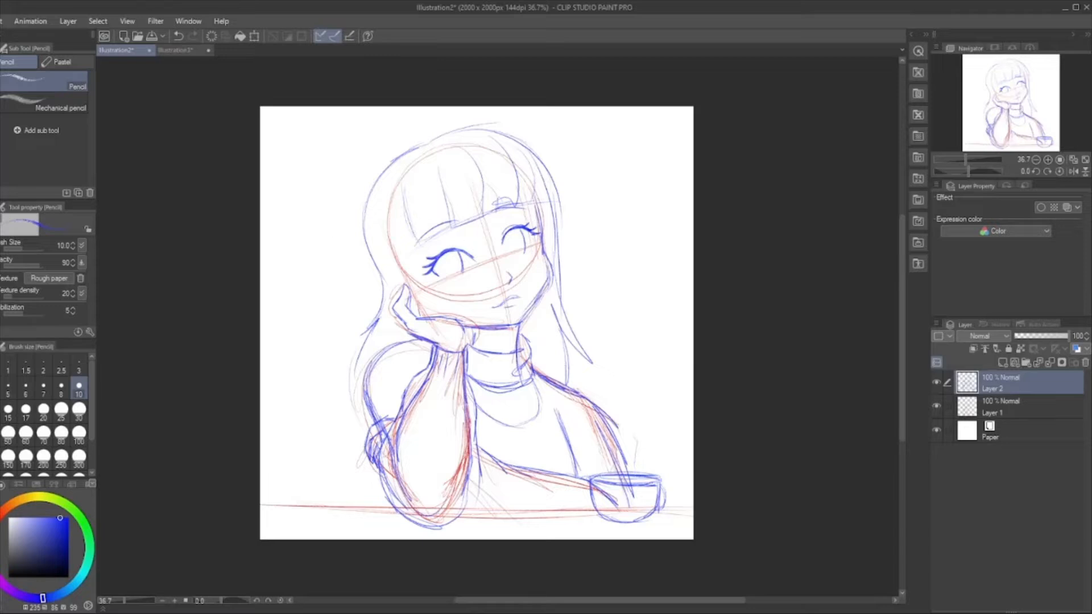
Fade out the long hair, bangs and crown outline with the Soft eraser at size 100.
scroll(550, 266, up, 1)
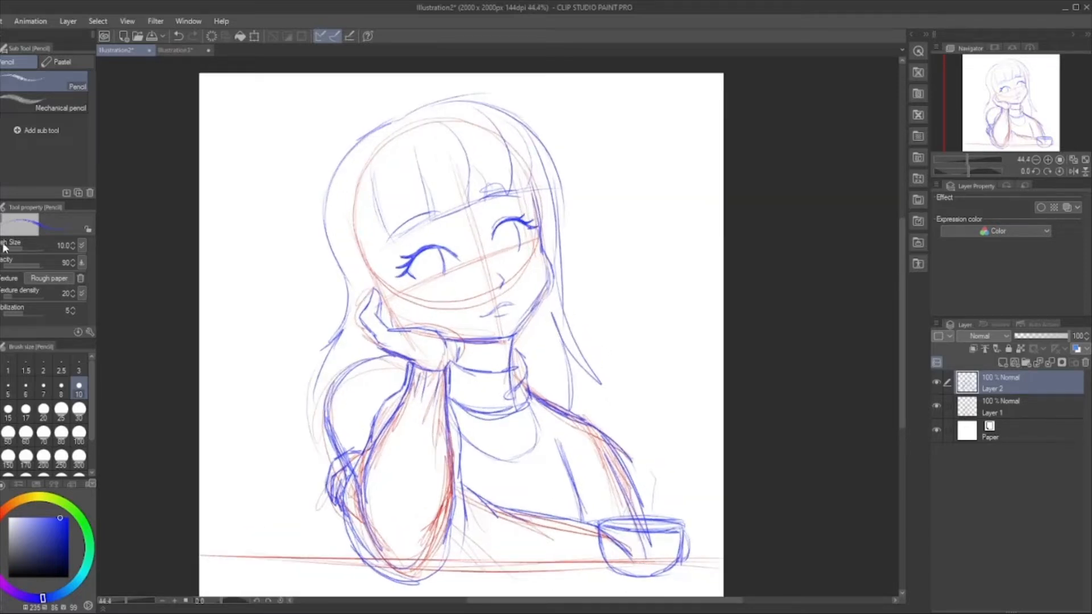
key(e)
click(63, 100)
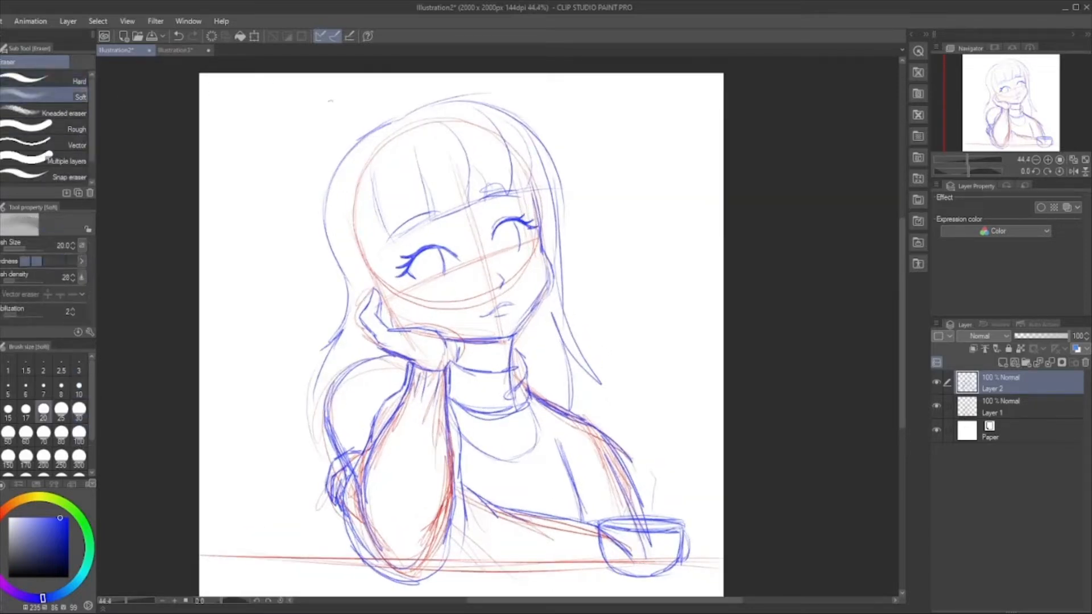
click(79, 433)
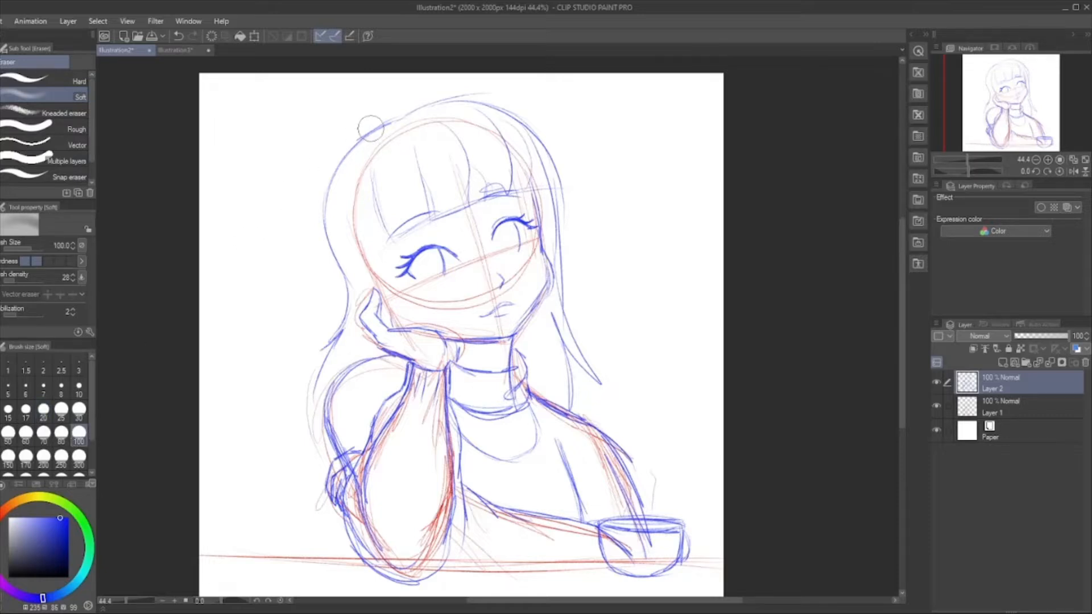
mouse_move(371, 129)
mouse_down()
mouse_move(334, 245)
mouse_move(333, 319)
mouse_move(311, 385)
mouse_up()
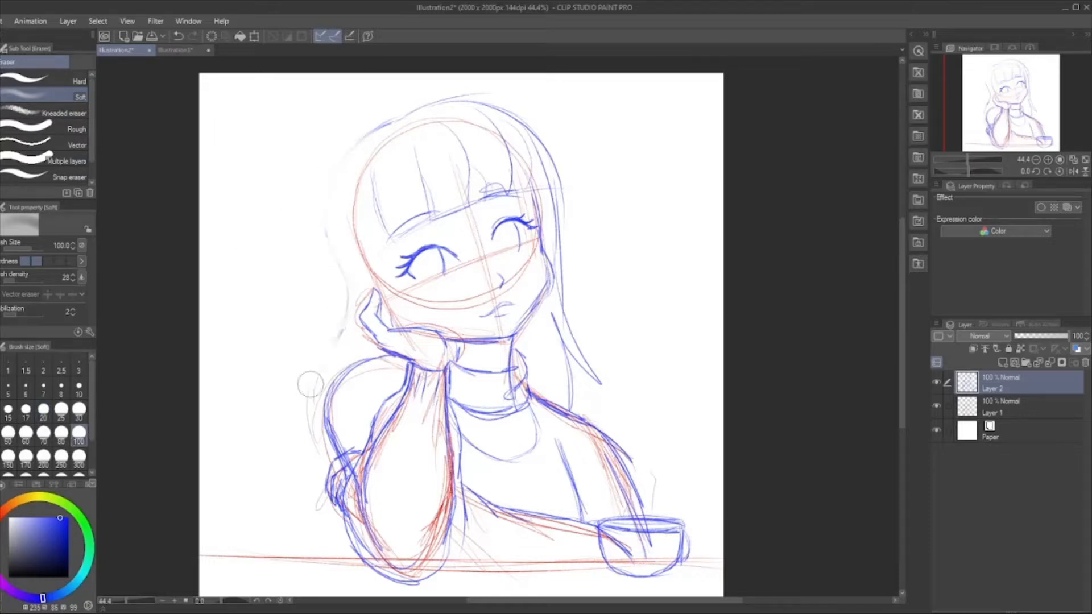
mouse_move(322, 195)
mouse_down()
mouse_move(472, 94)
mouse_move(511, 109)
mouse_move(557, 171)
mouse_up()
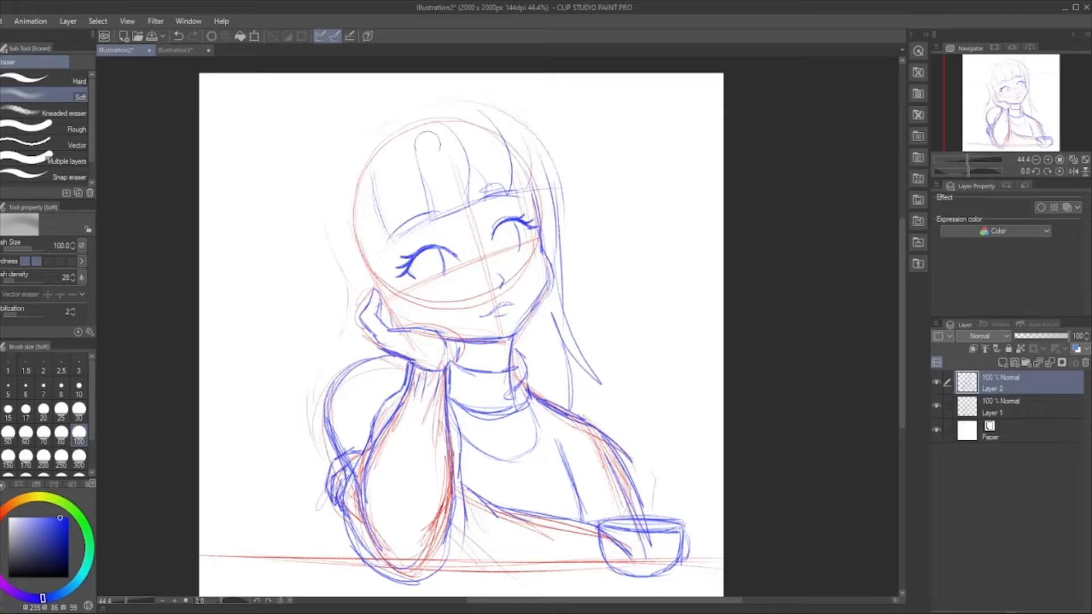
mouse_move(428, 144)
mouse_down()
mouse_move(455, 193)
mouse_move(359, 214)
mouse_move(532, 159)
mouse_move(526, 133)
mouse_move(588, 371)
mouse_up()
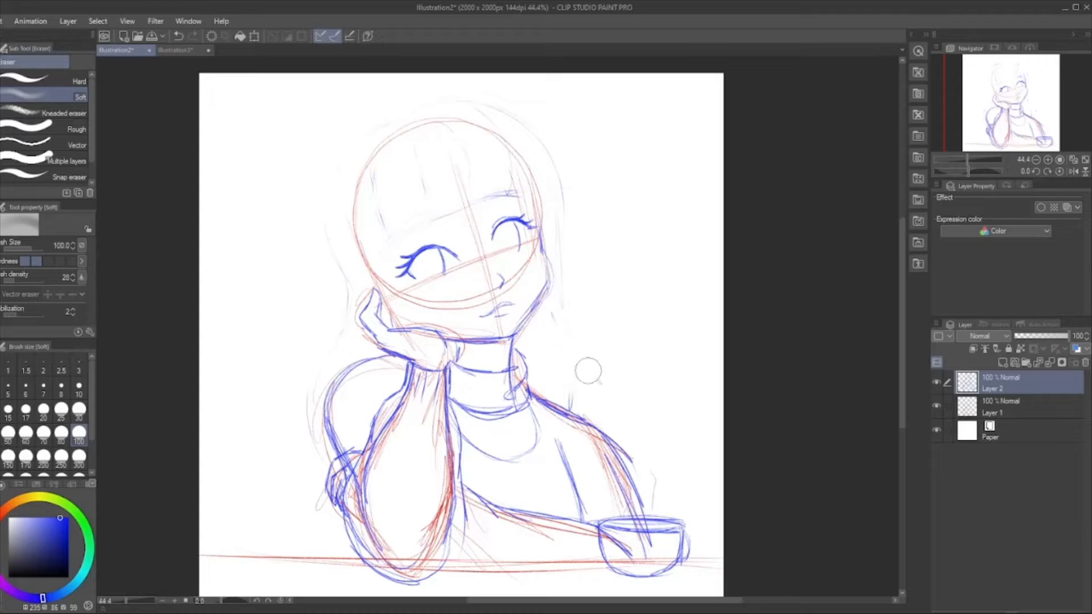
Pencil side-swept bangs across the forehead, with pointed strands falling toward the near eye and temple.
key(p)
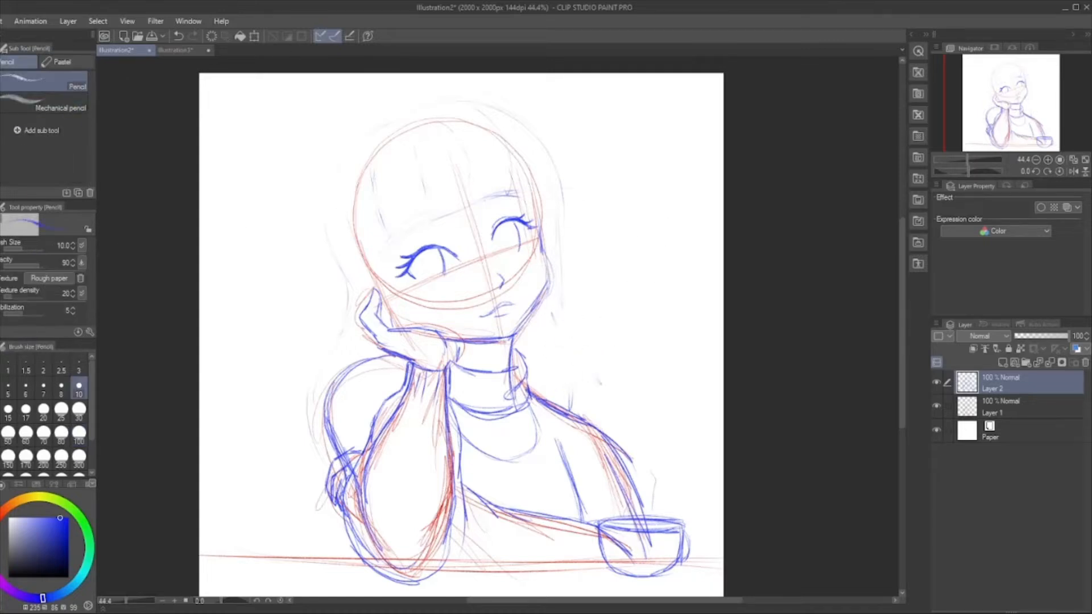
drag(481, 151, 438, 241)
drag(468, 193, 411, 255)
drag(441, 138, 392, 250)
drag(415, 169, 400, 256)
drag(431, 197, 391, 320)
drag(379, 149, 364, 296)
drag(384, 196, 375, 299)
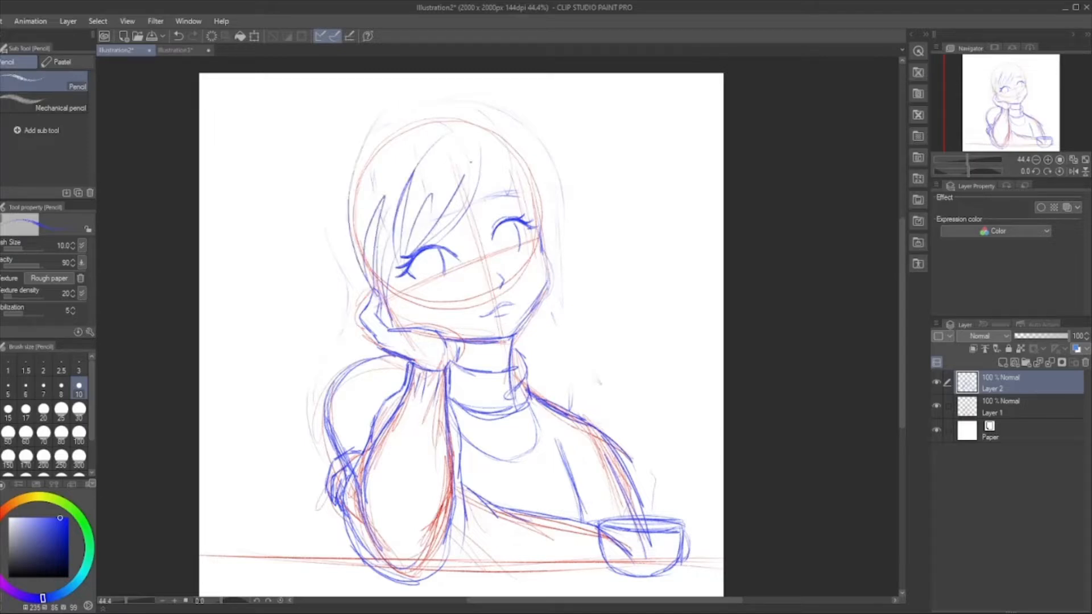
key(ctrl+z)
key(ctrl+z)
Draw the near-side lock curving along the skull circle to the hand, and add pointed fringe strands above the far eye.
mouse_move(361, 165)
mouse_down()
mouse_move(350, 219)
mouse_move(367, 275)
mouse_up()
mouse_move(371, 164)
mouse_down()
mouse_move(351, 222)
mouse_move(380, 299)
mouse_up()
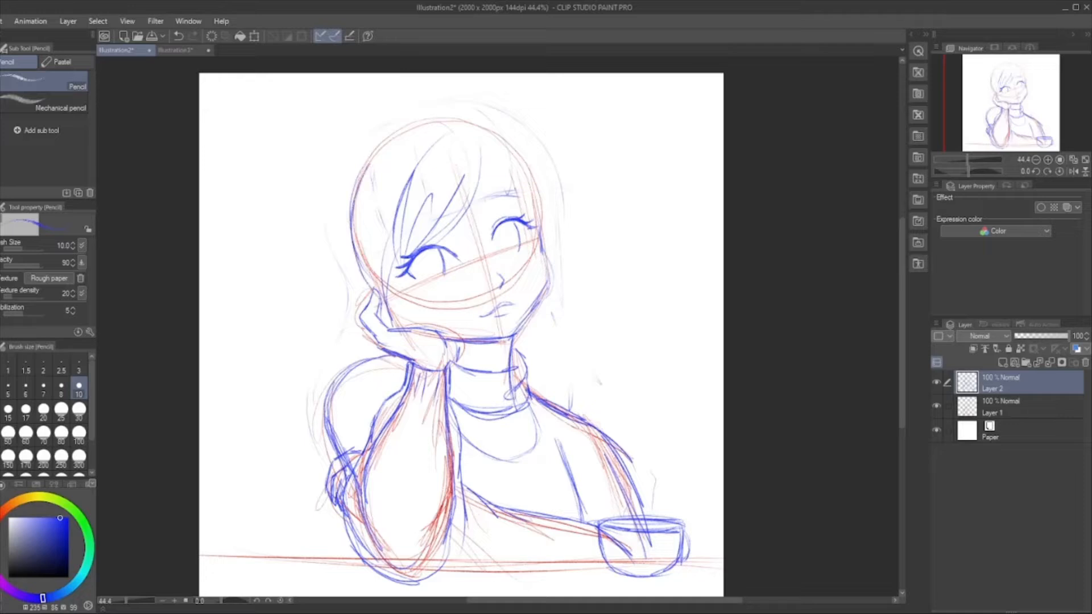
drag(468, 232, 515, 132)
drag(471, 232, 501, 162)
mouse_move(513, 225)
mouse_down()
mouse_move(531, 160)
mouse_move(536, 215)
mouse_up()
drag(348, 182, 379, 300)
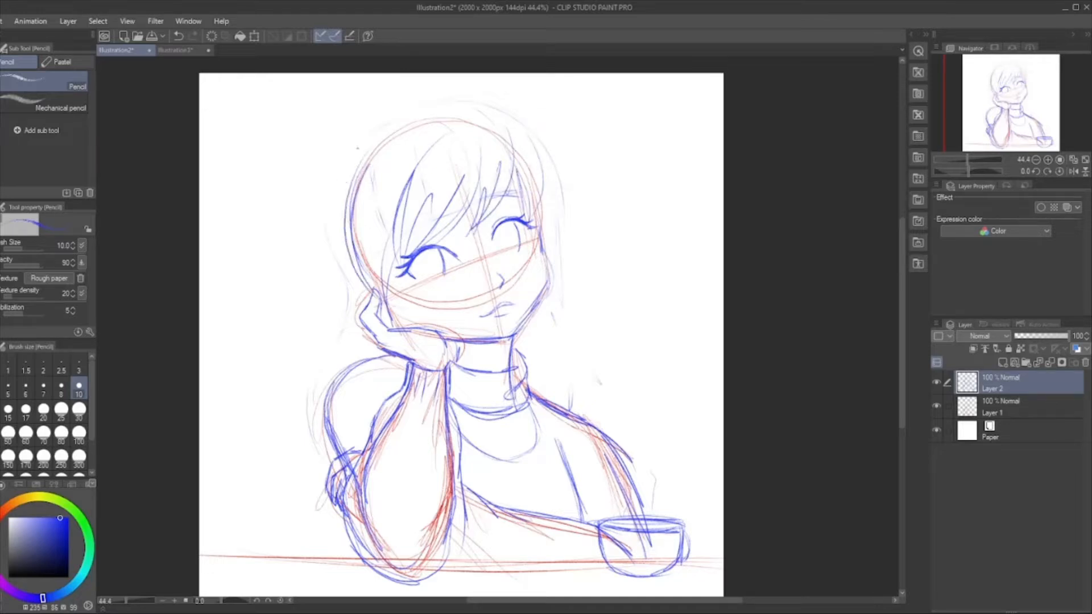
Try long wavy hair flowing from the crown down the near side, with a flicked lock and pointed ends beside the elbow.
drag(392, 114, 302, 197)
mouse_move(434, 97)
mouse_down()
mouse_move(308, 194)
mouse_move(300, 267)
mouse_up()
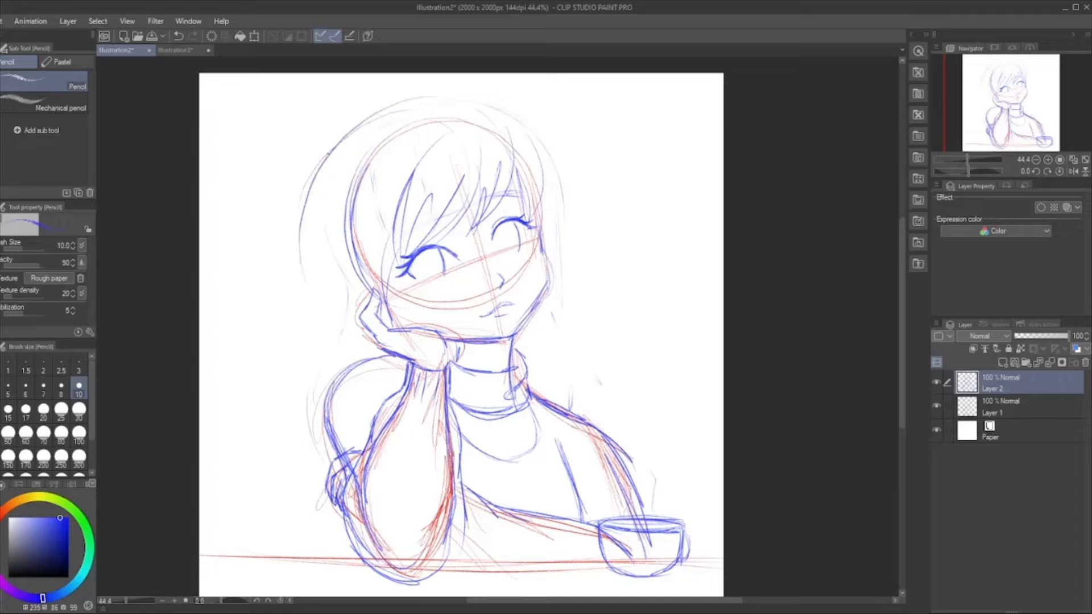
drag(301, 179, 327, 314)
mouse_move(306, 244)
mouse_down()
mouse_move(300, 360)
mouse_move(258, 363)
mouse_up()
mouse_move(259, 363)
mouse_down()
mouse_move(321, 338)
mouse_move(267, 456)
mouse_move(309, 507)
mouse_up()
drag(276, 429, 289, 491)
mouse_move(272, 474)
mouse_down()
mouse_move(293, 511)
mouse_move(326, 525)
mouse_up()
drag(263, 485, 299, 513)
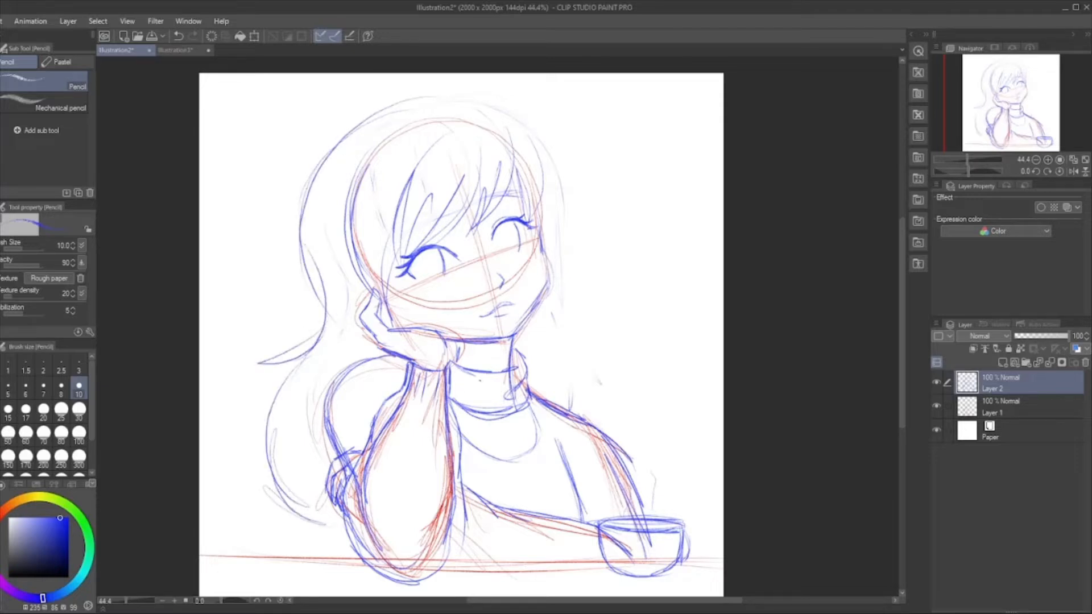
Undo the long wavy hair strokes on the near side and return to the blue drawing colour.
key(ctrl+z)
key(ctrl+z)
key(ctrl+z)
key(ctrl+z)
key(ctrl+z)
key(ctrl+z)
key(ctrl+z)
key(ctrl+z)
key(ctrl+z)
key(x)
key(ctrl+z)
key(ctrl+z)
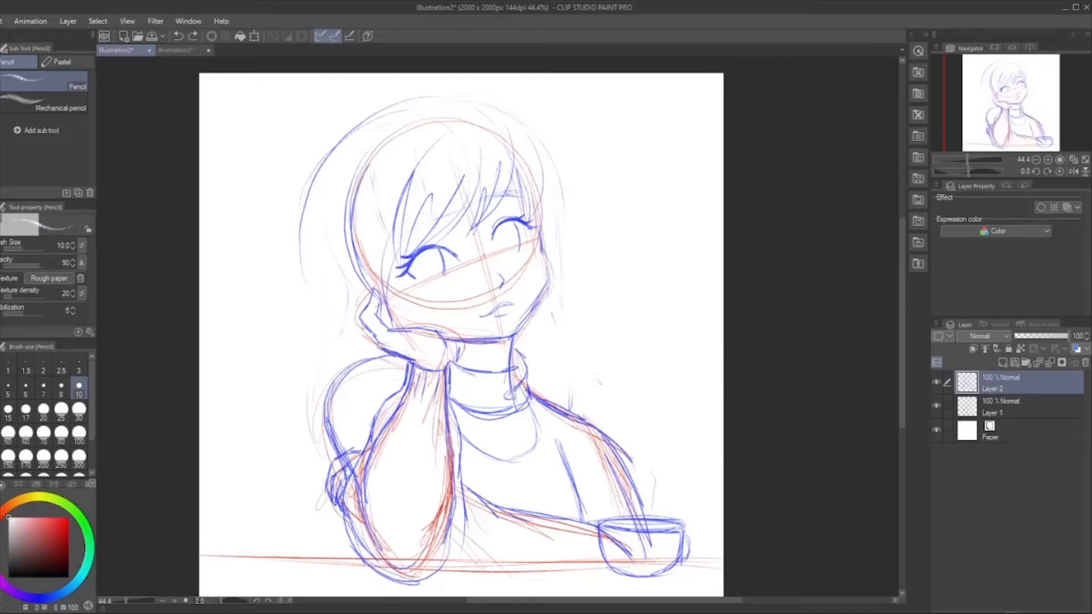
key(ctrl+z)
key(x)
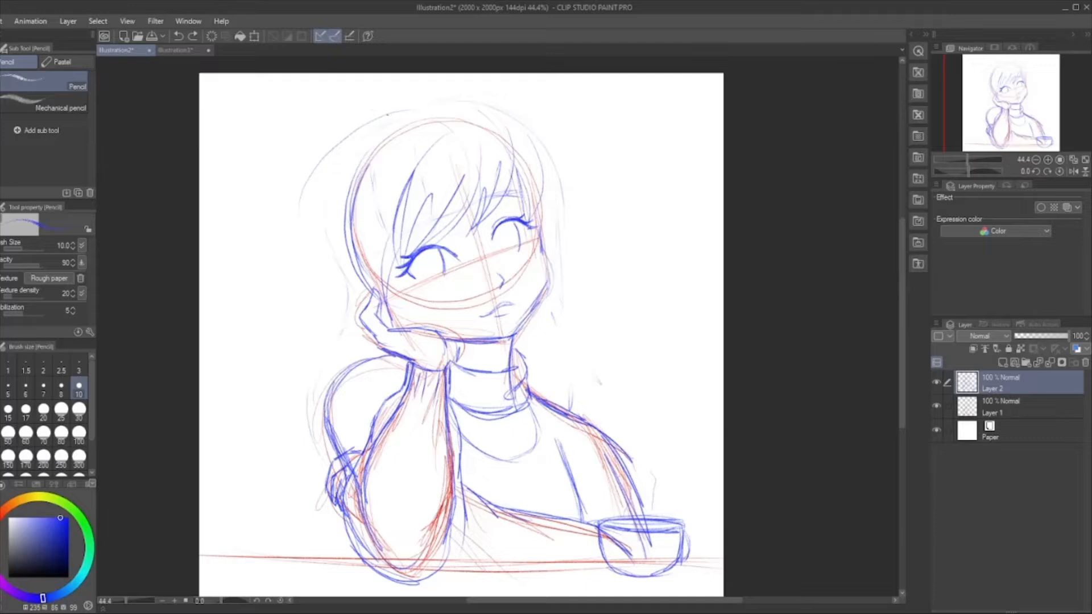
Draw the near side of a chin-length bob, with an outward-flicked lock and a lower edge curving in to the hand.
drag(367, 124, 319, 228)
mouse_move(338, 151)
mouse_down()
mouse_move(319, 251)
mouse_move(294, 283)
mouse_up()
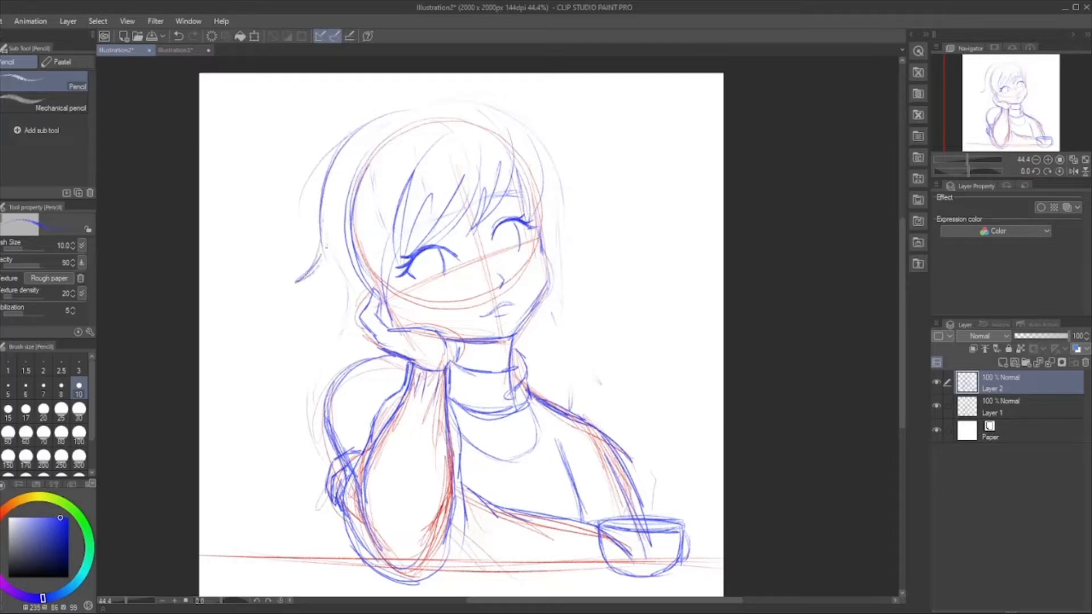
mouse_move(325, 248)
mouse_down()
mouse_move(318, 311)
mouse_move(362, 345)
mouse_up()
drag(320, 293, 382, 353)
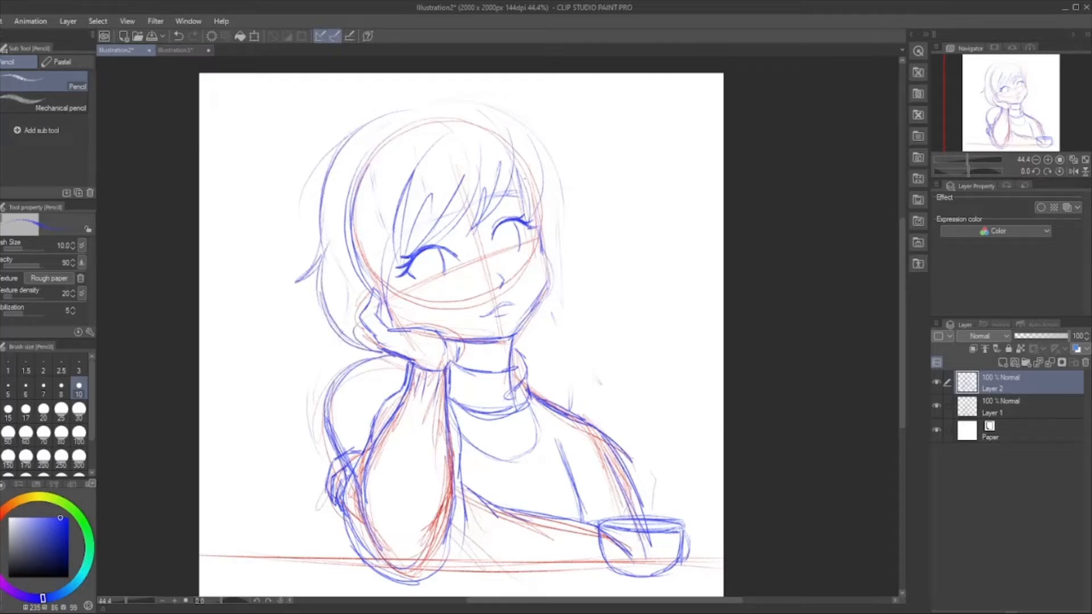
Outline the top of the hair over the crown and the far side of the bob, curving in under the jaw.
drag(342, 149, 455, 107)
mouse_move(379, 120)
mouse_down()
mouse_move(473, 110)
mouse_move(532, 124)
mouse_move(571, 200)
mouse_up()
drag(554, 159, 569, 243)
mouse_move(560, 196)
mouse_down()
mouse_move(583, 267)
mouse_move(577, 336)
mouse_move(518, 353)
mouse_up()
drag(559, 319, 516, 347)
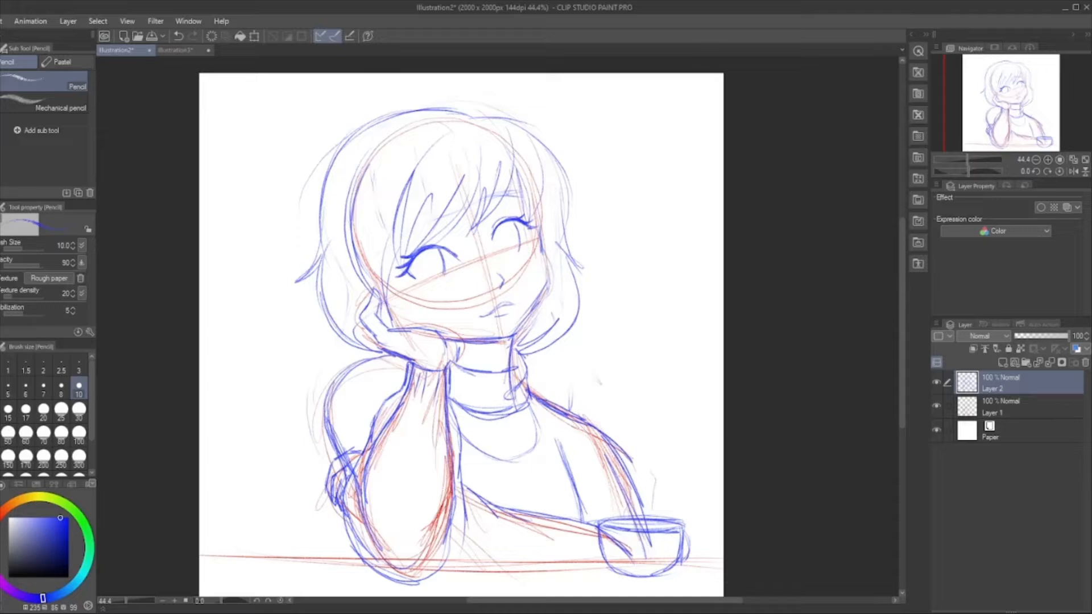
Add short slanted blush strokes on both cheeks below the eyes.
scroll(428, 271, up, 3)
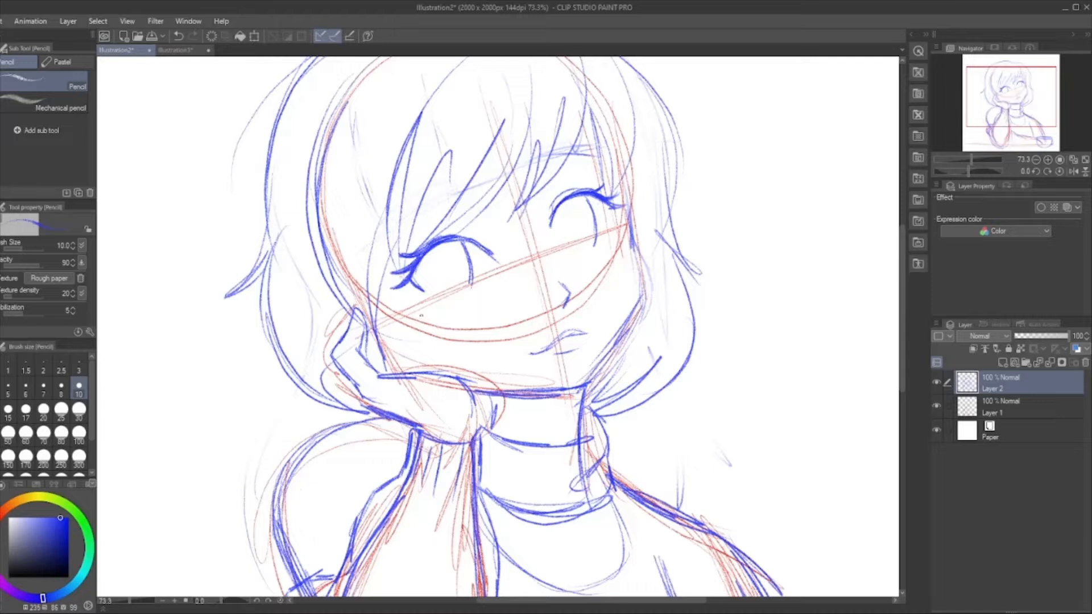
drag(421, 318, 408, 342)
drag(431, 318, 419, 341)
drag(612, 250, 600, 279)
drag(621, 250, 615, 263)
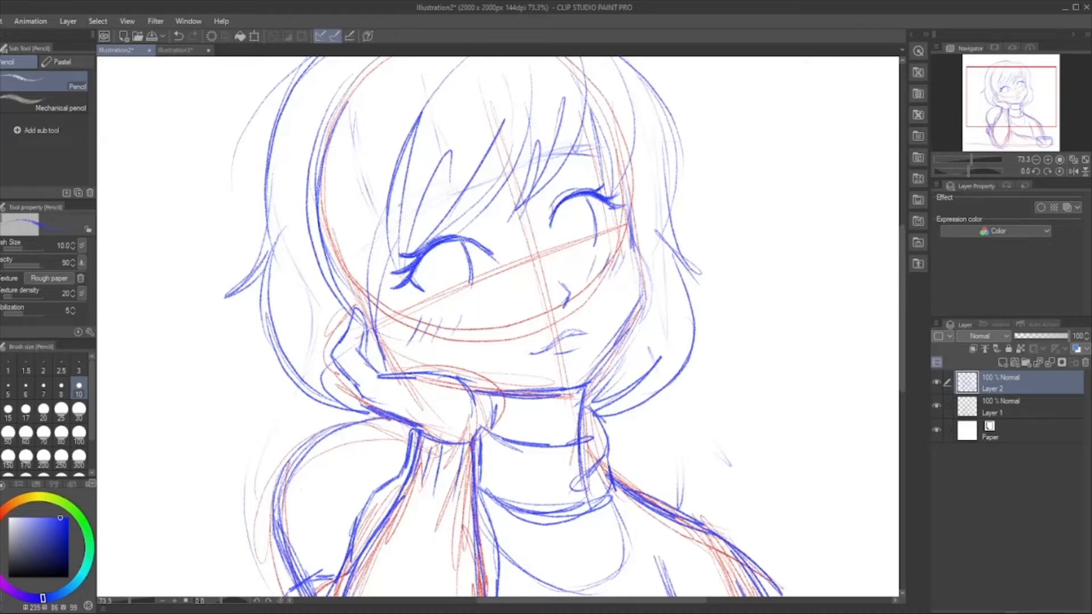
Close the lower curves of both irises into full ovals beneath the upper lash lines.
mouse_move(418, 267)
mouse_down()
mouse_move(445, 299)
mouse_move(471, 287)
mouse_up()
drag(467, 257, 470, 287)
mouse_move(551, 225)
mouse_down()
mouse_move(569, 254)
mouse_move(588, 257)
mouse_up()
drag(594, 220, 585, 256)
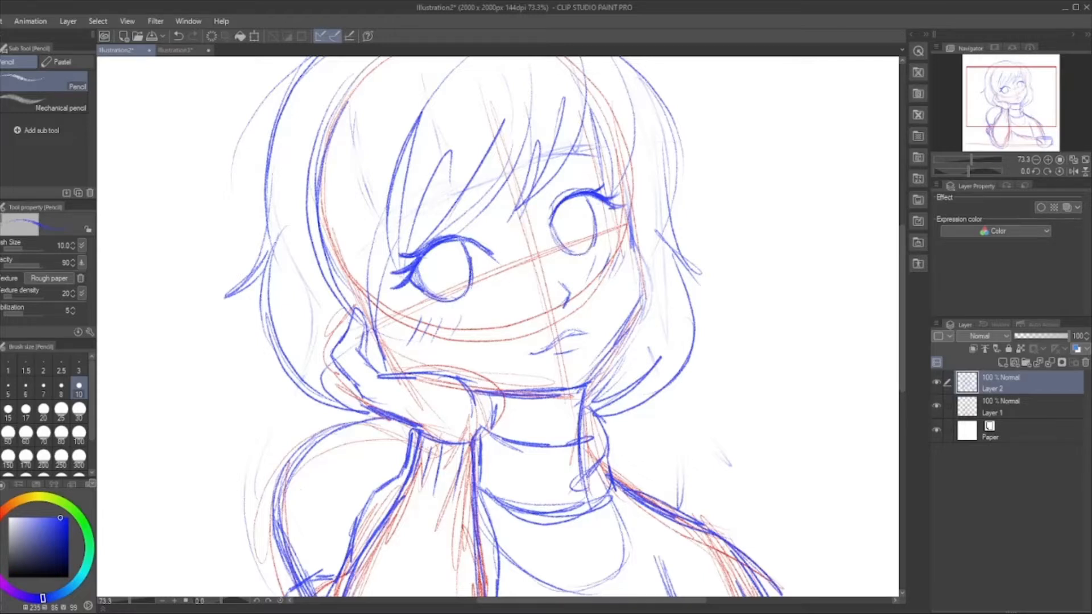
Draw an elongated oval pupil inside each iris.
drag(428, 254, 446, 293)
key(ctrl+z)
drag(425, 257, 436, 285)
mouse_move(424, 260)
mouse_down()
mouse_move(446, 288)
mouse_move(443, 249)
mouse_up()
drag(557, 219, 568, 245)
drag(555, 223, 572, 240)
drag(564, 199, 574, 238)
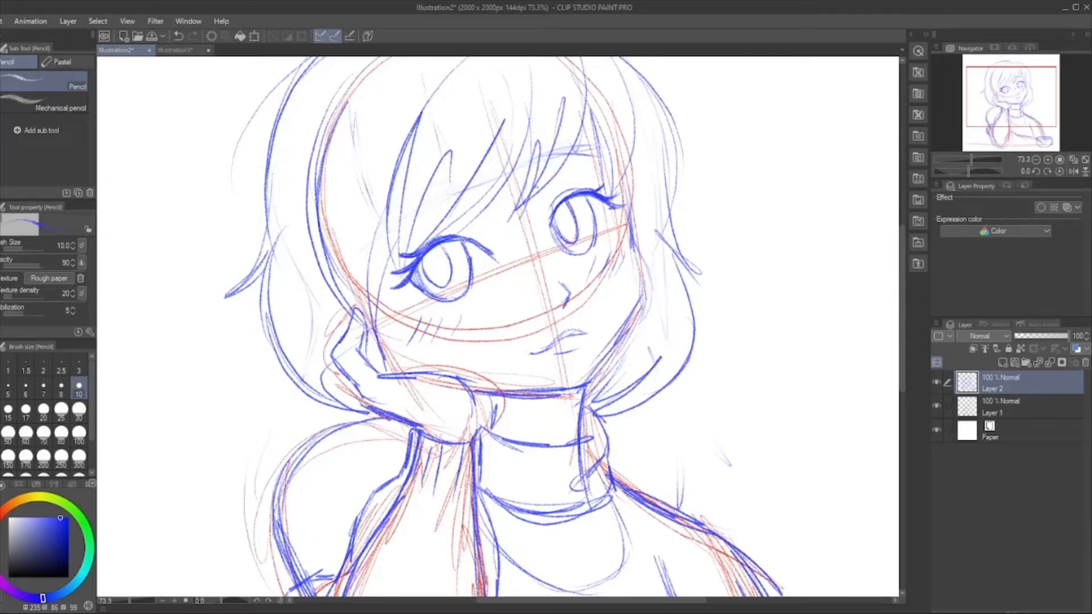
Add small round highlights and short reflection lines inside both eyes.
mouse_move(450, 281)
mouse_down()
mouse_move(465, 290)
mouse_move(470, 272)
mouse_up()
mouse_move(575, 234)
mouse_down()
mouse_move(595, 247)
mouse_move(578, 233)
mouse_up()
mouse_move(435, 277)
mouse_down()
mouse_move(430, 291)
mouse_move(442, 284)
mouse_up()
mouse_move(566, 233)
mouse_down()
mouse_move(573, 242)
mouse_move(562, 243)
mouse_up()
key(ctrl+minus)
key(ctrl+minus)
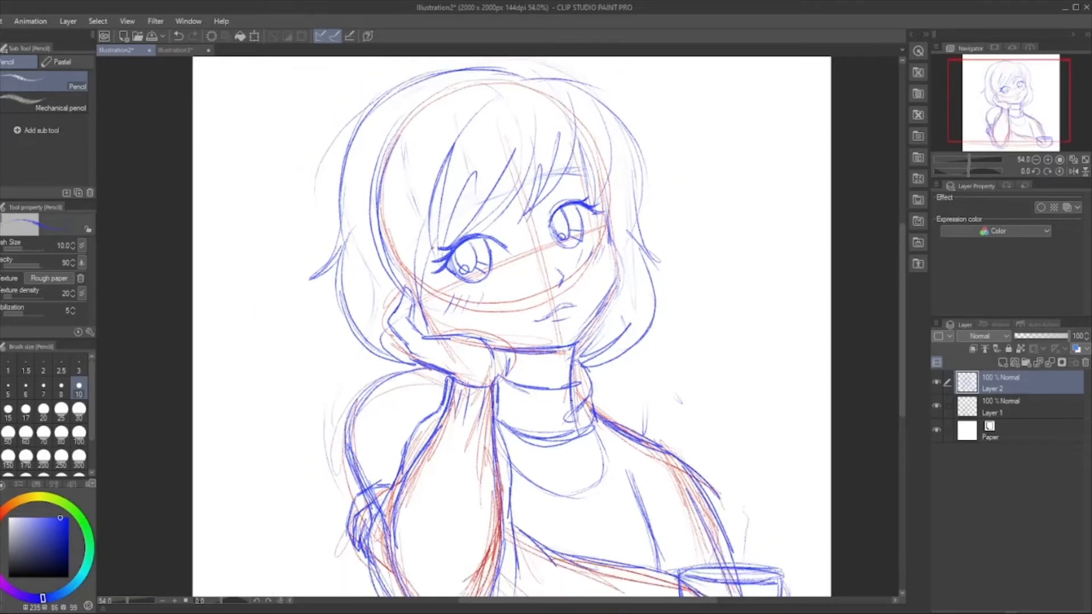
key(ctrl+minus)
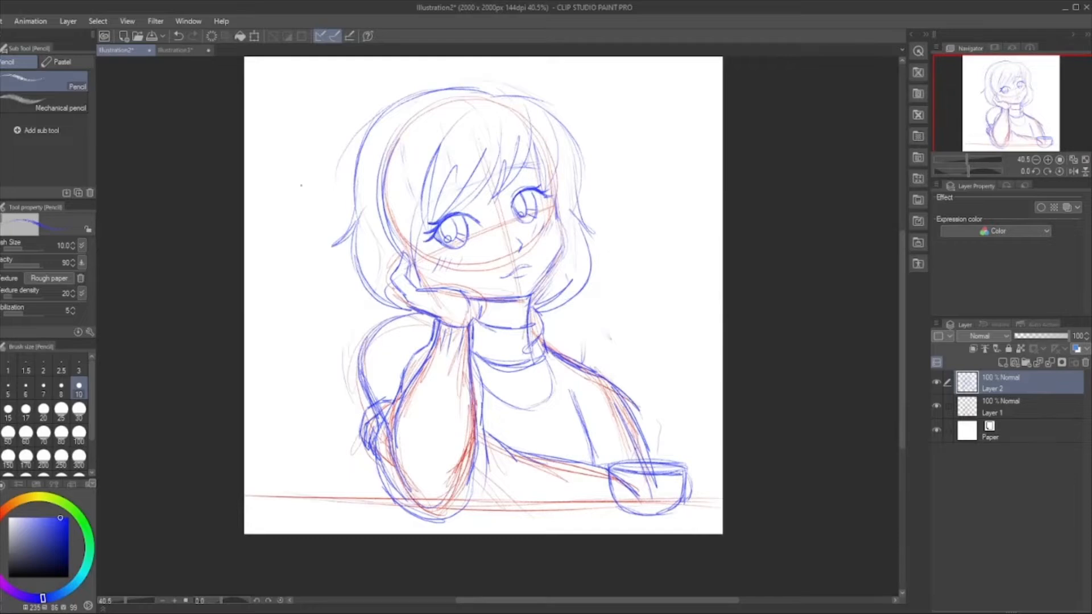
key(ctrl+minus)
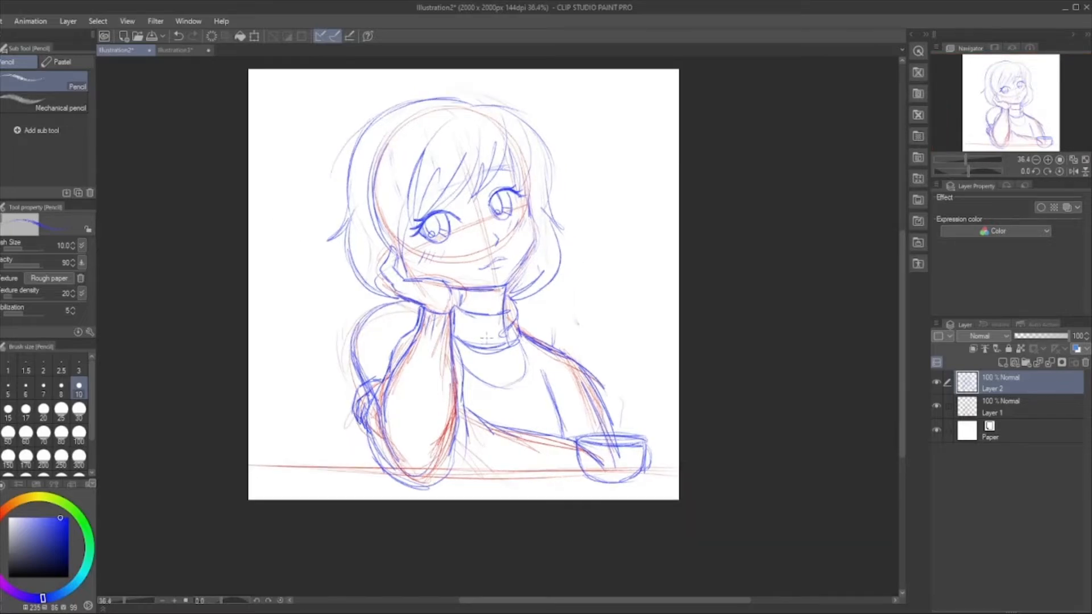
Draw the near cheek's contour curving from the fingertips down to the palm.
key(ctrl+plus)
key(ctrl+plus)
key(ctrl+plus)
key(ctrl+plus)
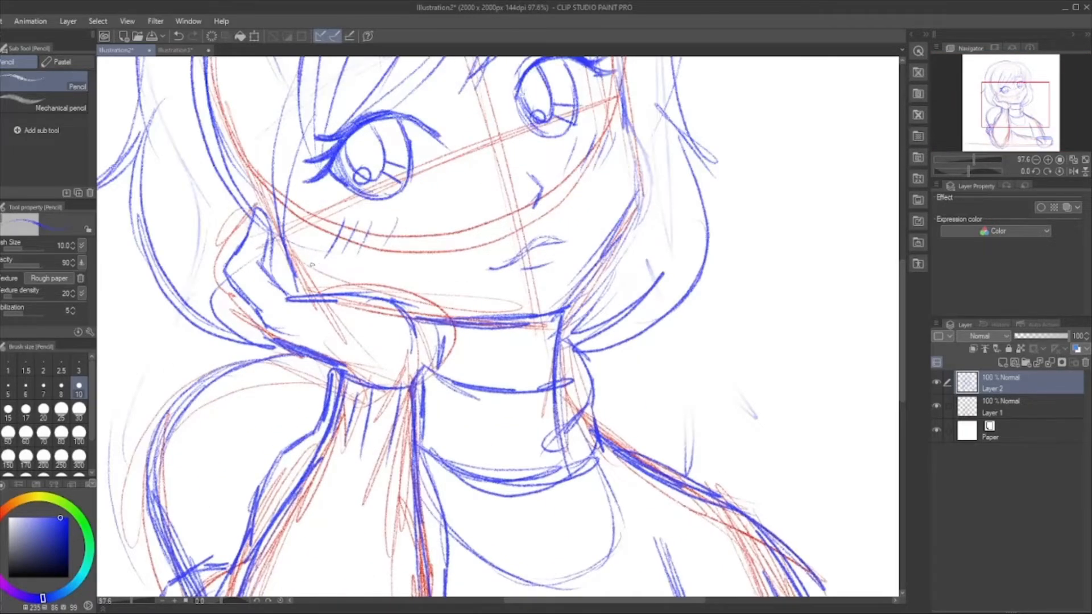
drag(284, 241, 341, 290)
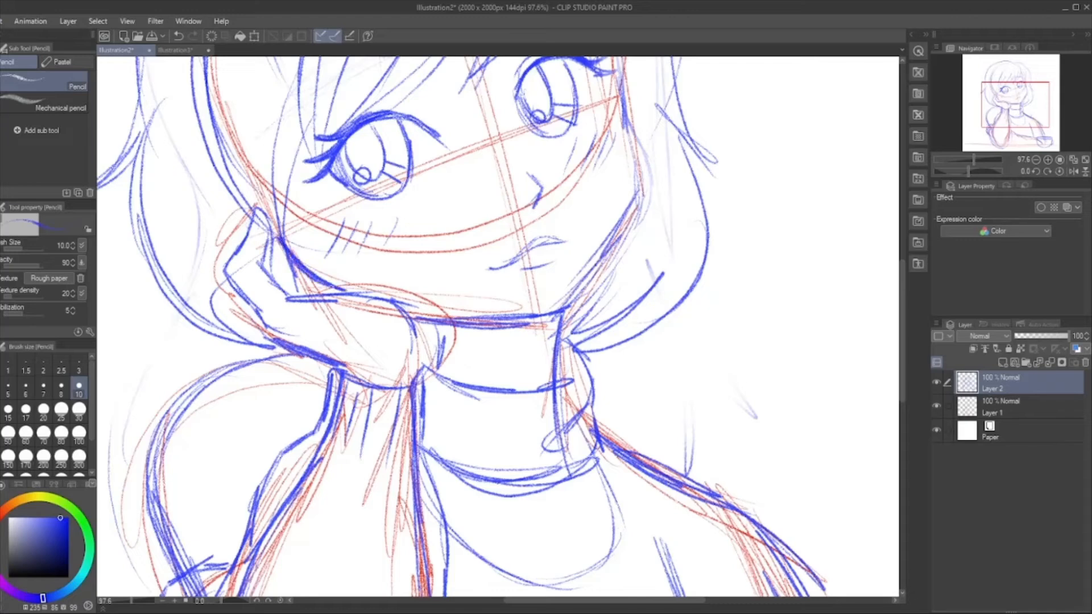
Hide the red rough sketch on Layer 1 to review the blue drawing alone, and make it visible again.
click(936, 405)
key(ctrl+minus)
key(ctrl+minus)
key(ctrl+minus)
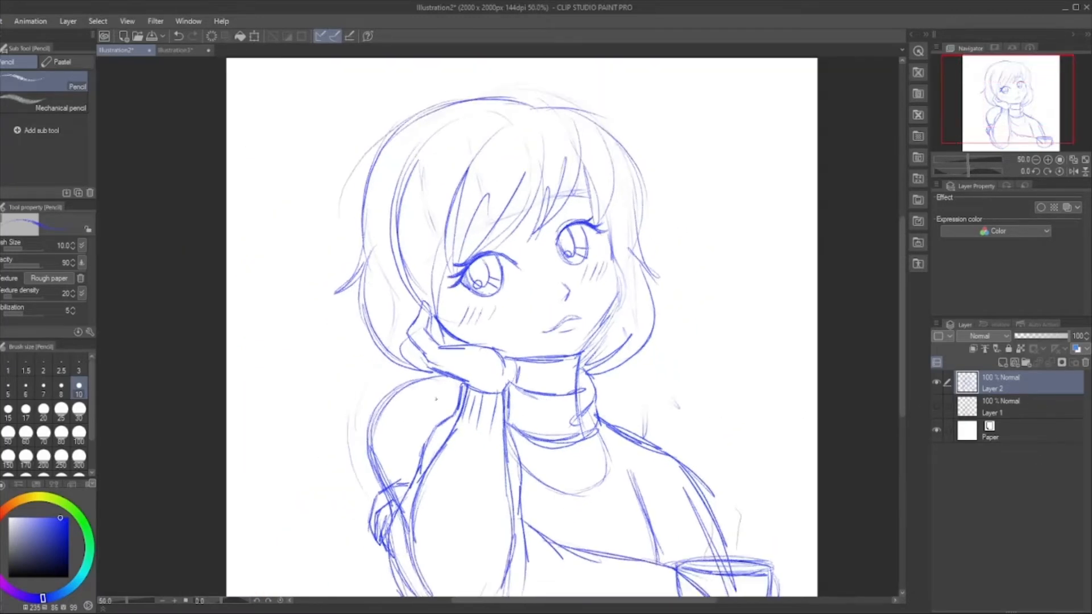
scroll(290, 184, down, 1)
scroll(556, 154, up, 3)
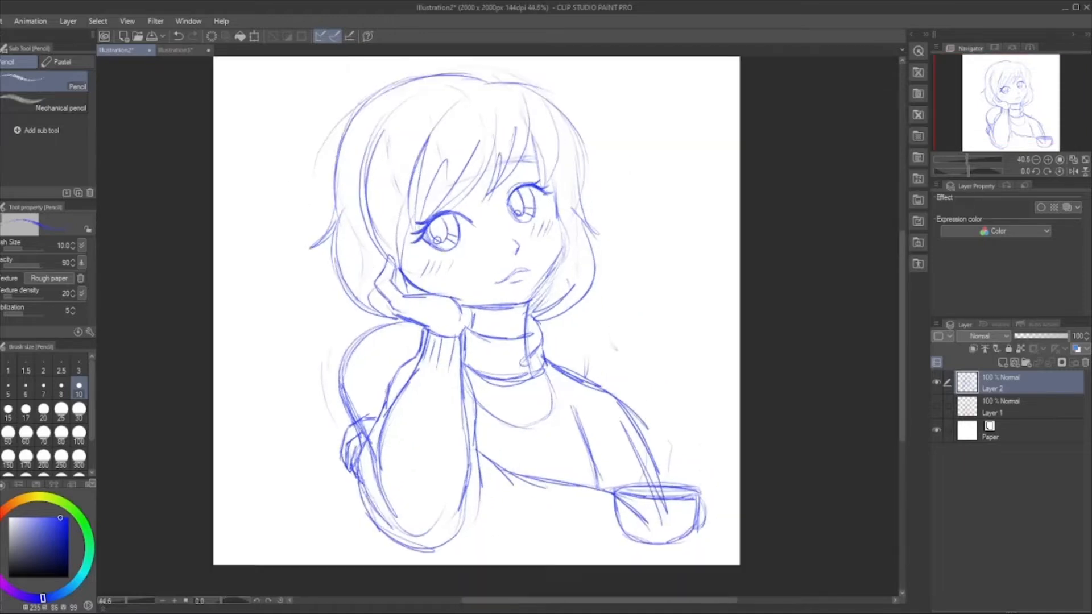
click(1036, 414)
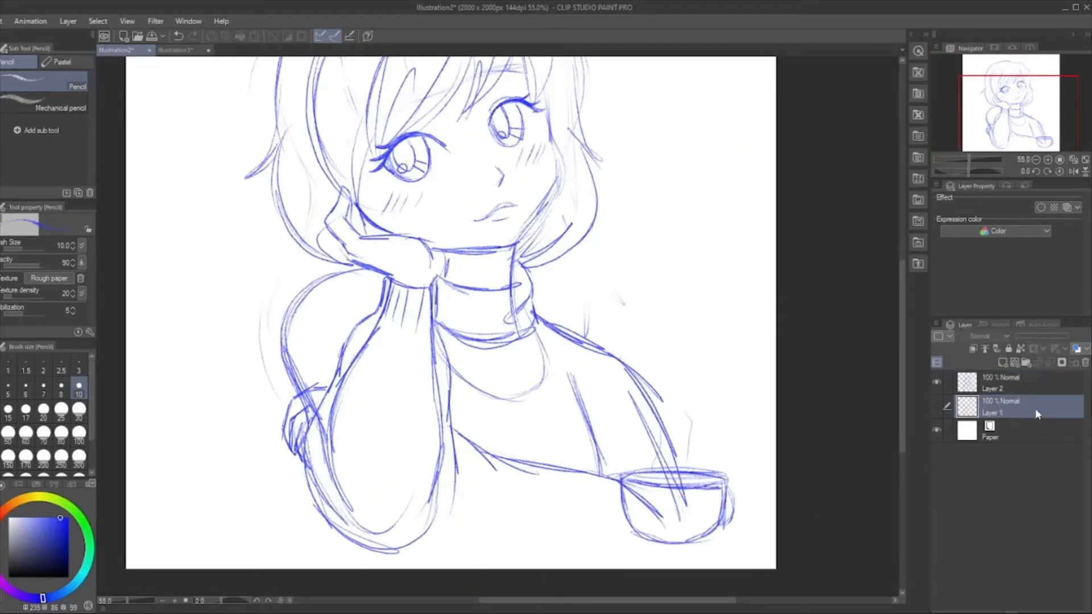
click(937, 406)
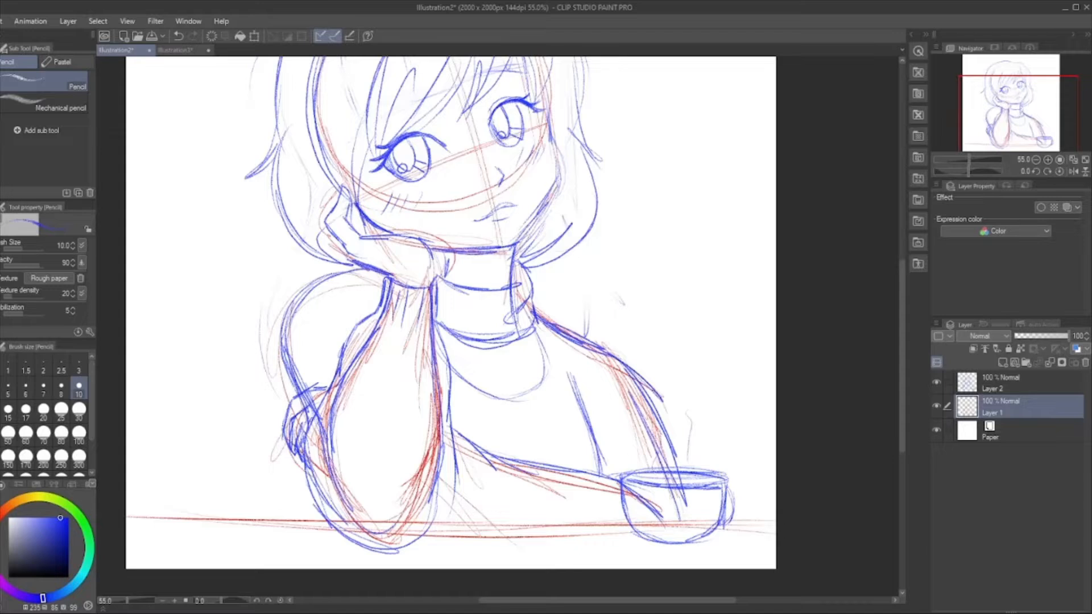
key(ctrl+minus)
key(ctrl+minus)
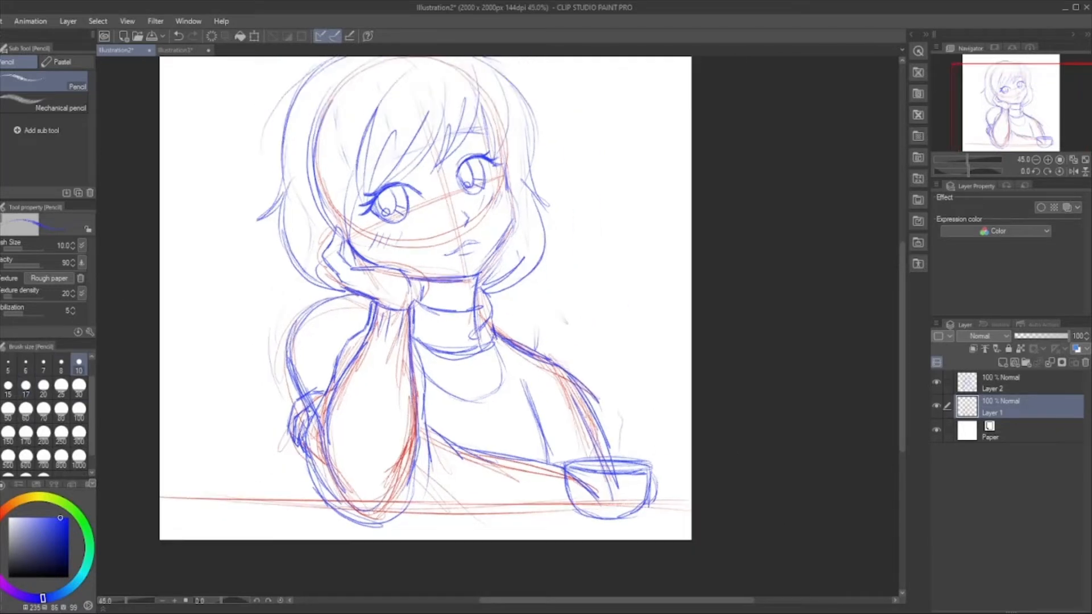
click(1003, 362)
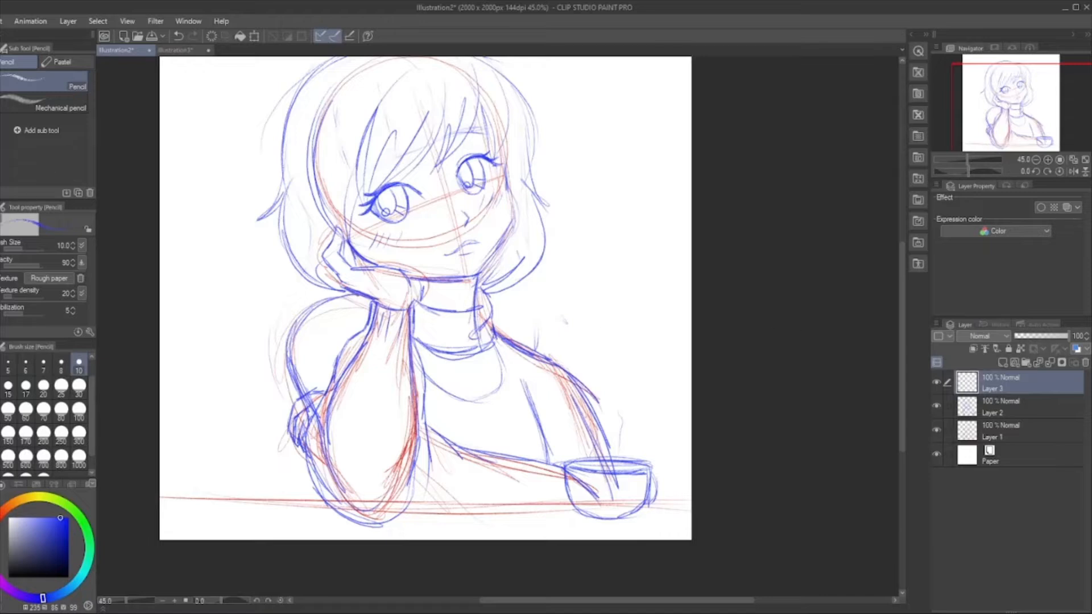
right_click(1013, 388)
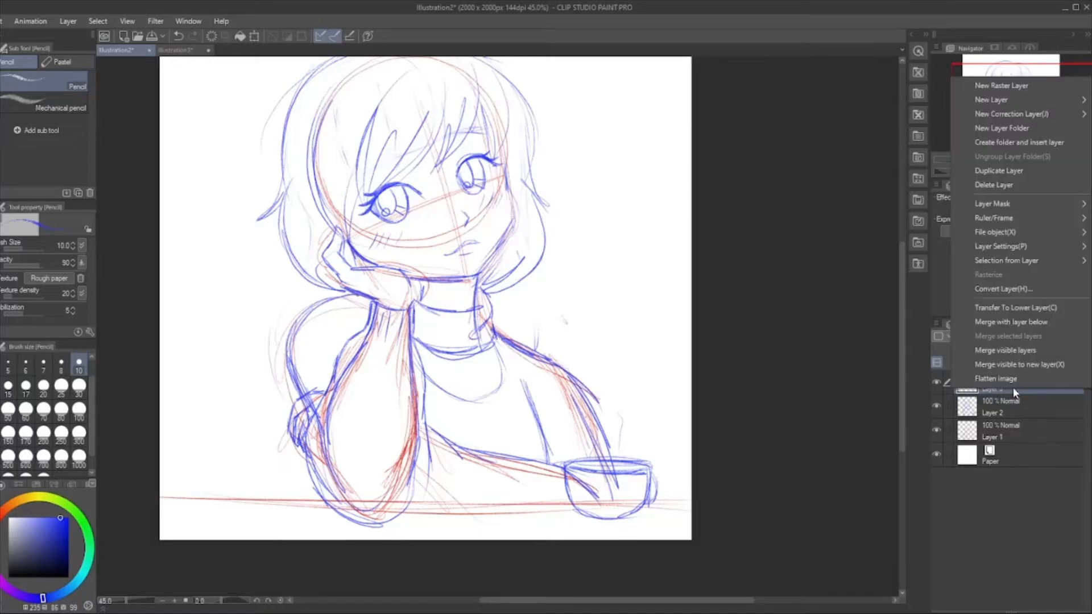
click(1029, 186)
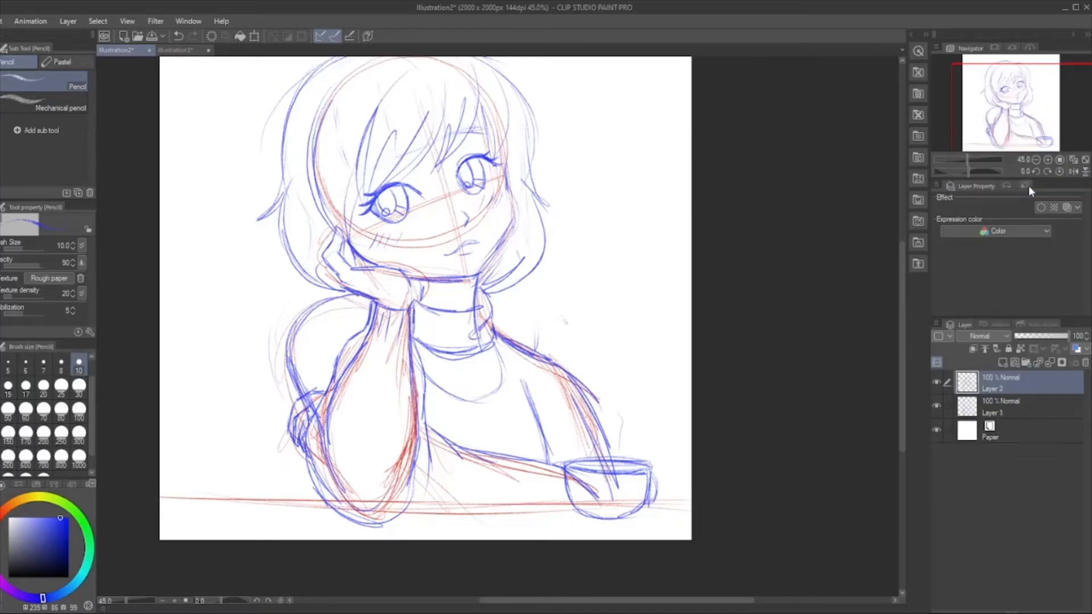
Add a new vector layer above the blue sketch layer.
click(1015, 364)
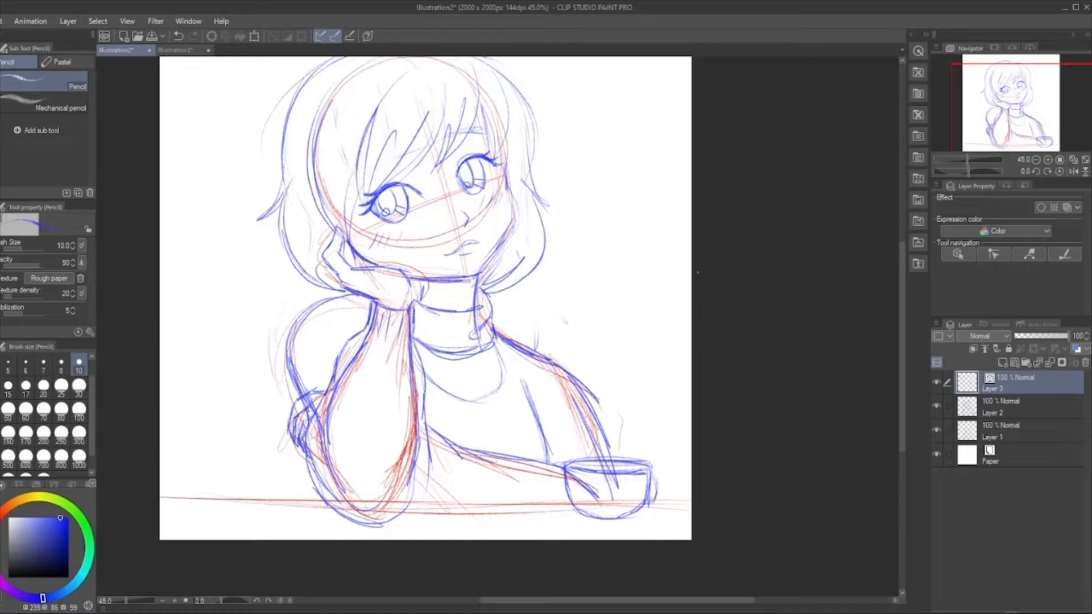
Change the drawing colour from blue to a very dark, near-black purple.
scroll(589, 227, up, 1)
scroll(582, 205, down, 1)
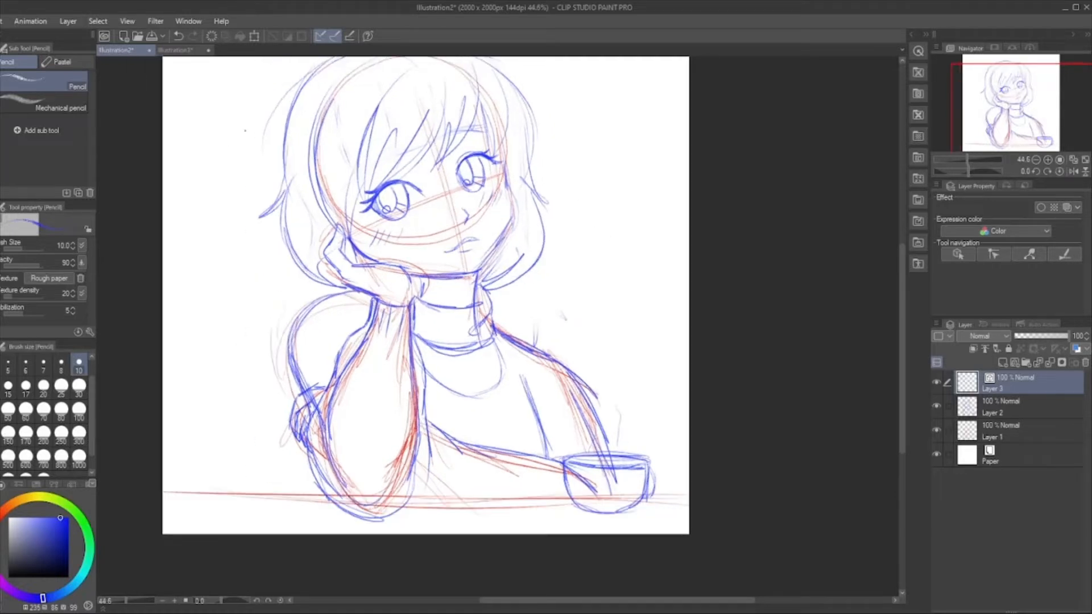
scroll(254, 137, up, 1)
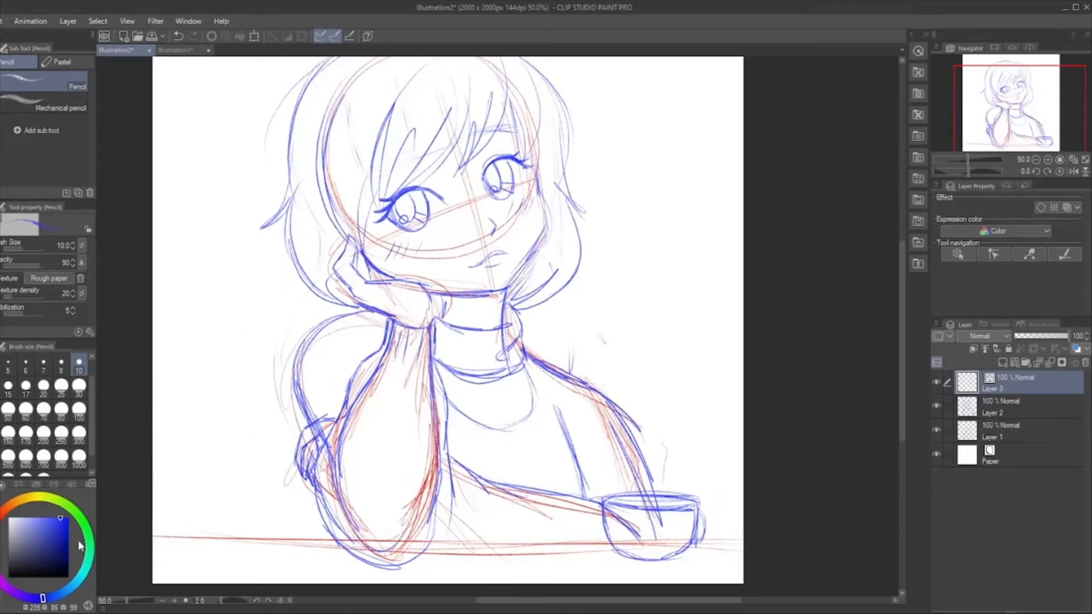
click(0, 547)
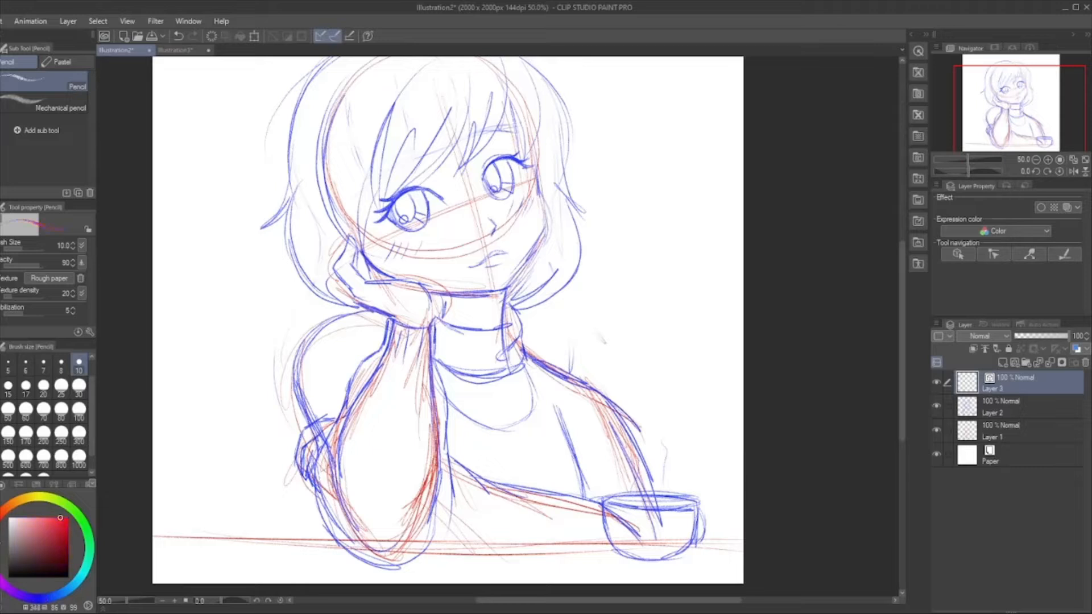
drag(1, 541, 2, 562)
click(24, 567)
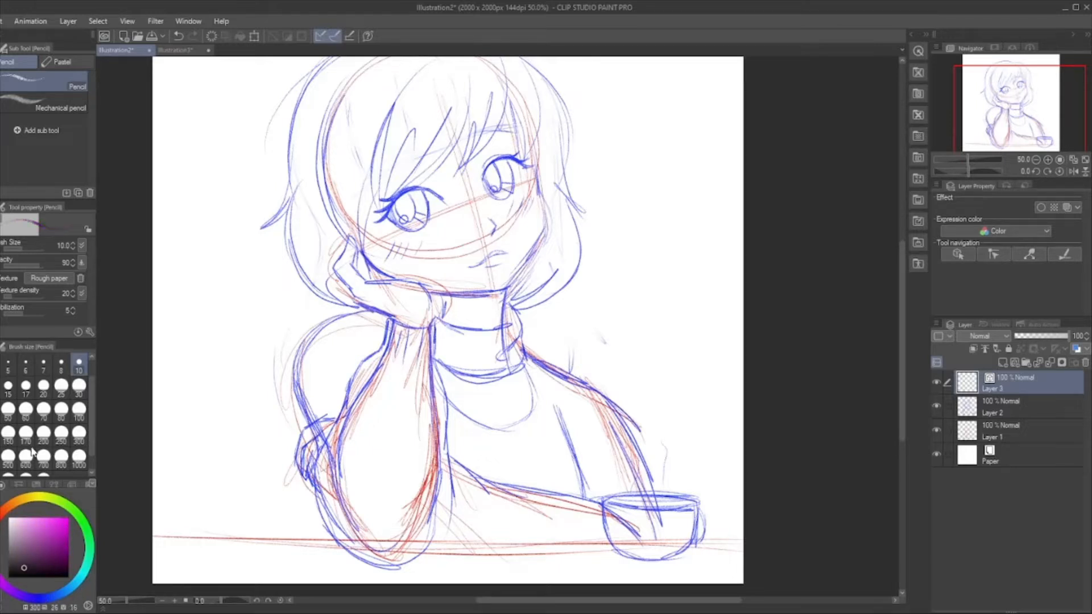
Draw a straight horizontal table-edge line of brush size 6 across the full canvas width, just above the red table guideline.
key(u)
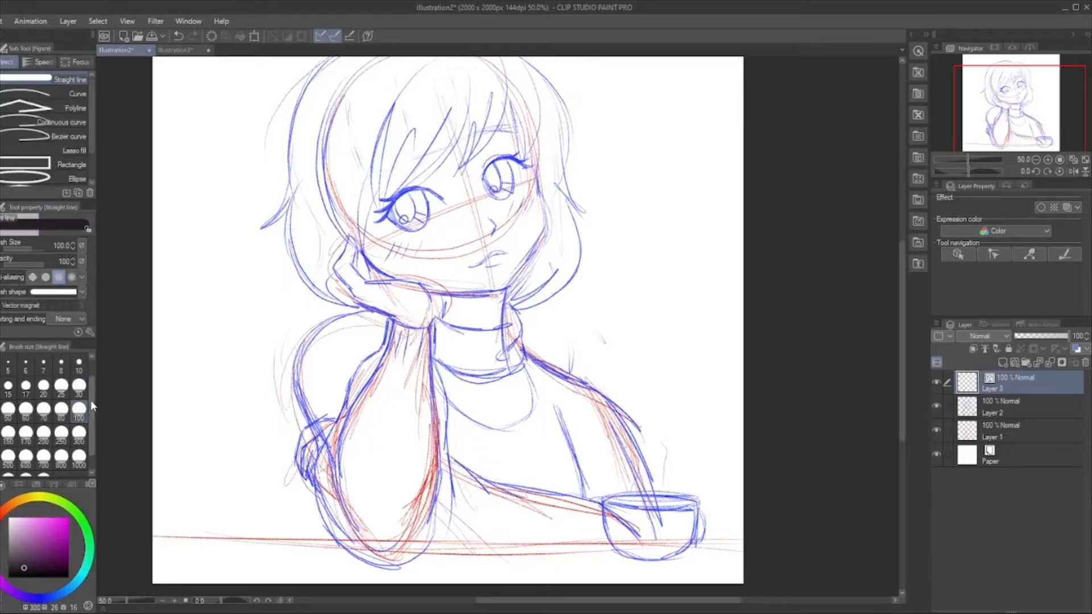
scroll(91, 400, up, 1)
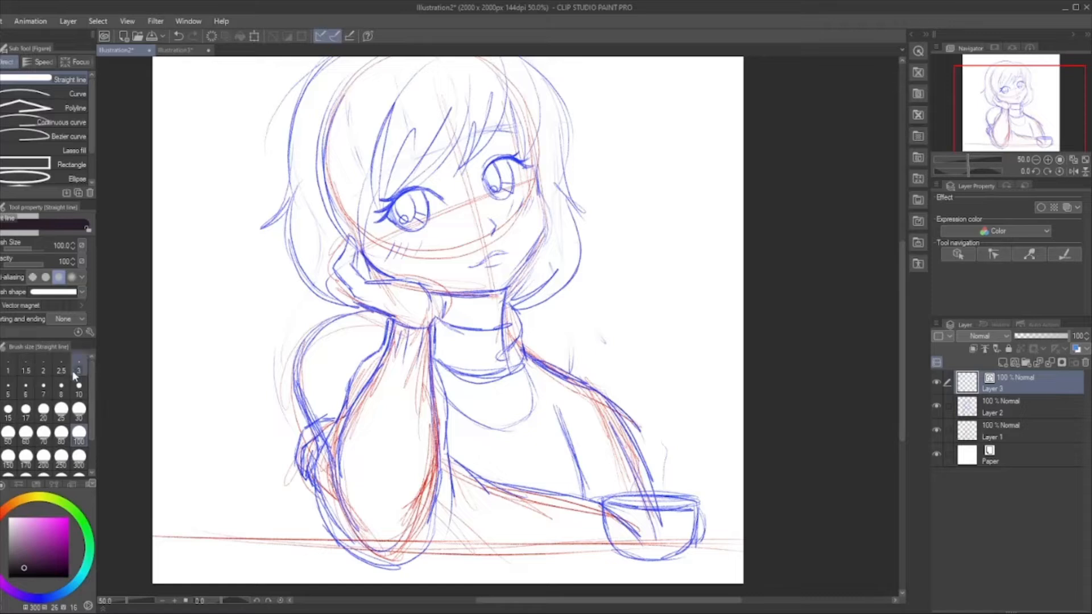
click(26, 389)
drag(143, 535, 777, 536)
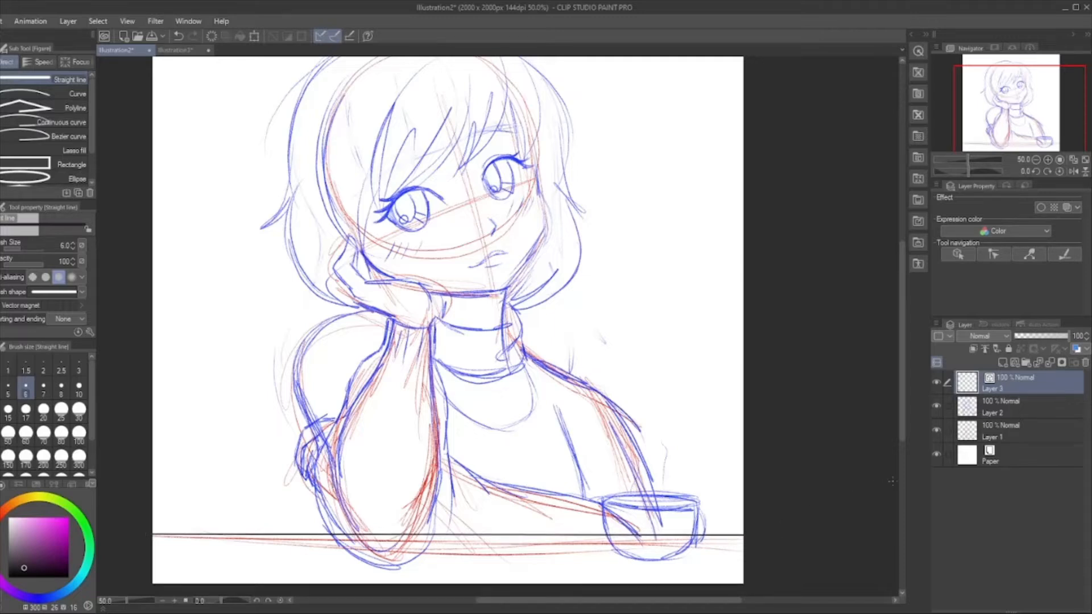
Shift the straight table line slightly down onto the sketched table edge with a transform.
scroll(895, 417, down, 2)
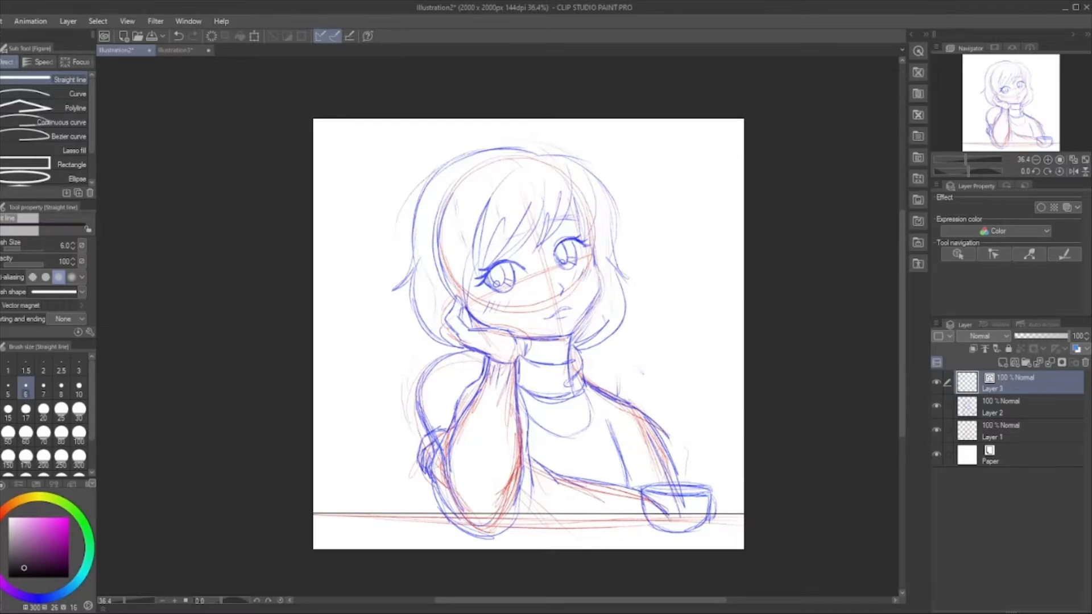
click(255, 36)
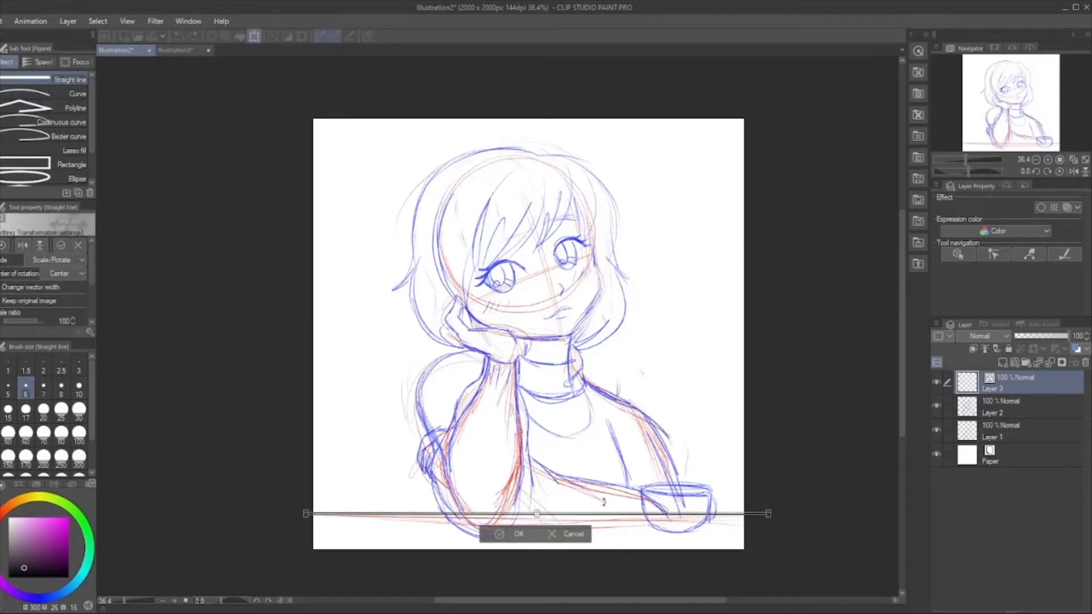
drag(604, 518, 604, 527)
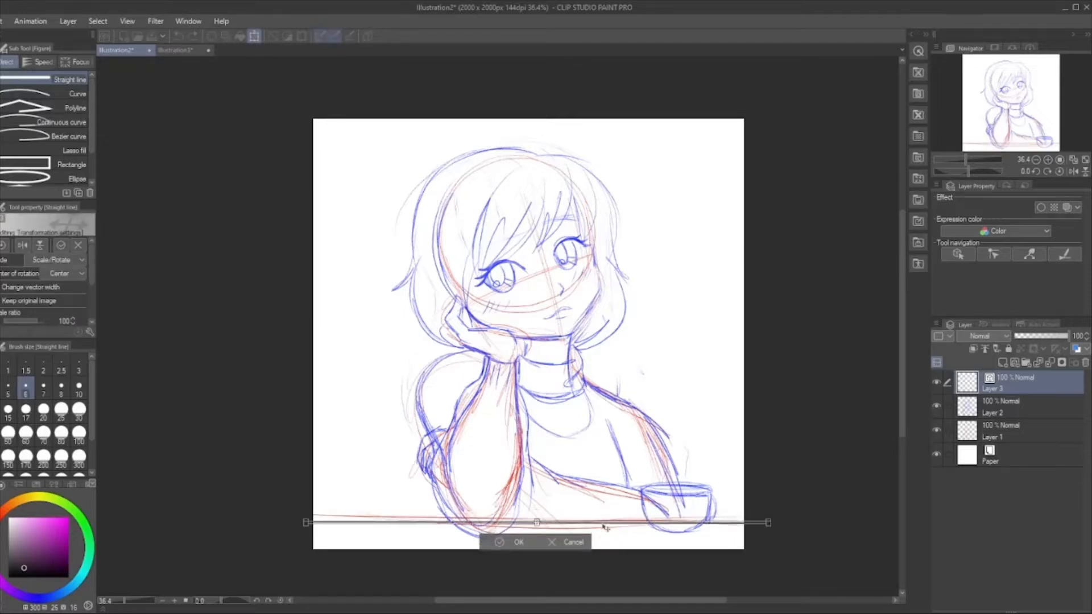
click(517, 542)
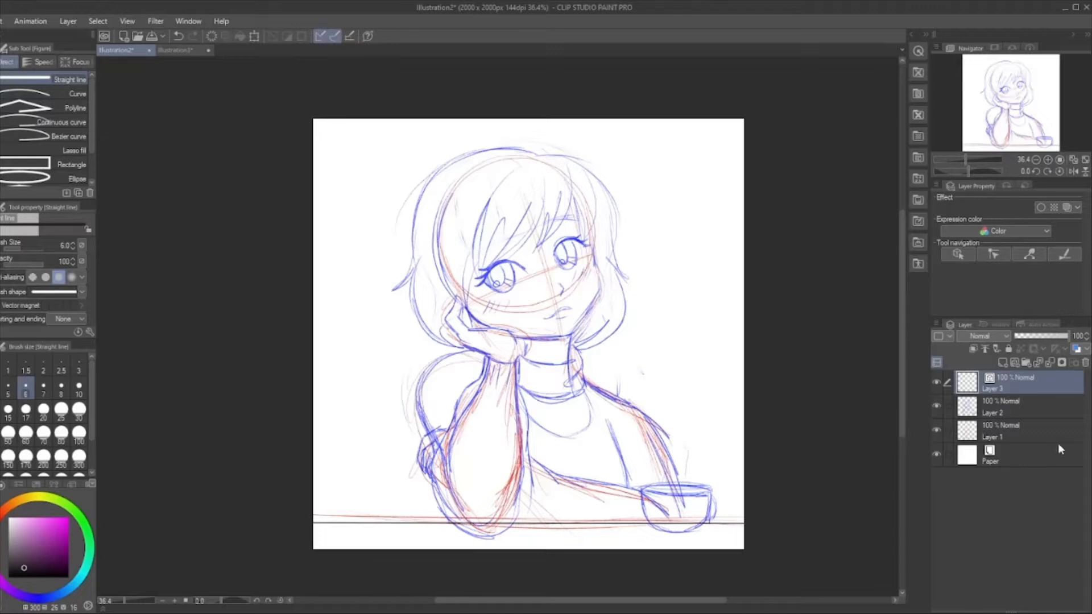
Add another vector layer above the table line layer and hide the red rough sketch on Layer 1.
click(1014, 362)
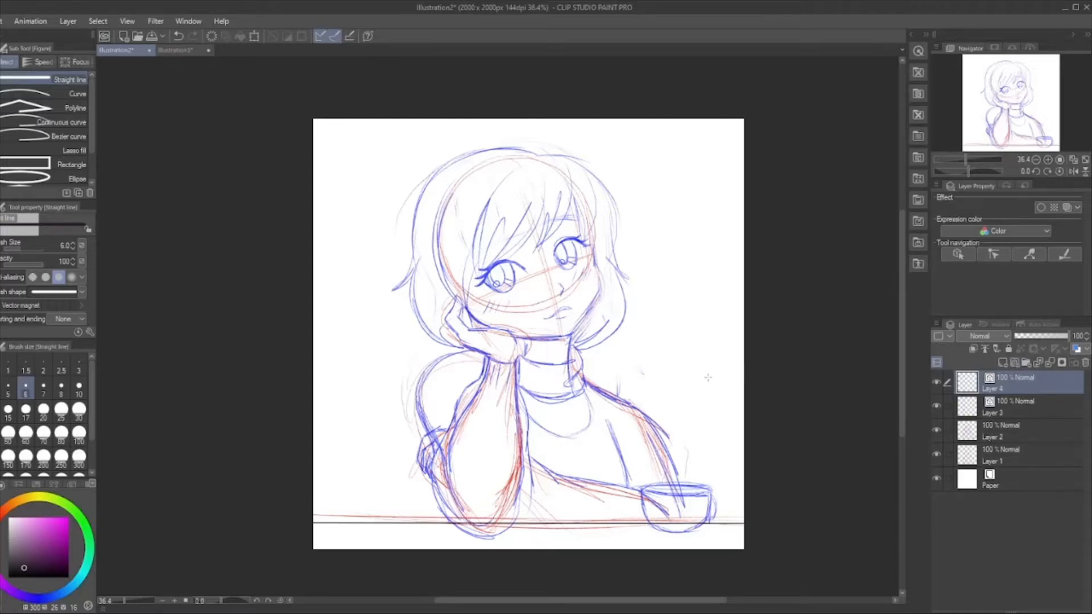
scroll(689, 308, up, 1)
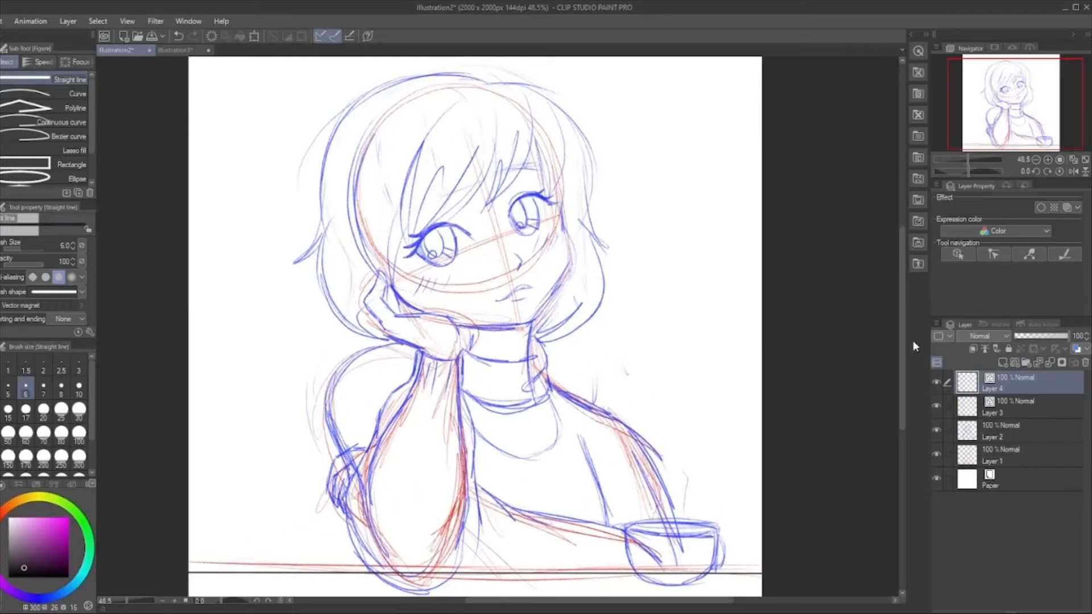
click(937, 454)
scroll(588, 359, down, 2)
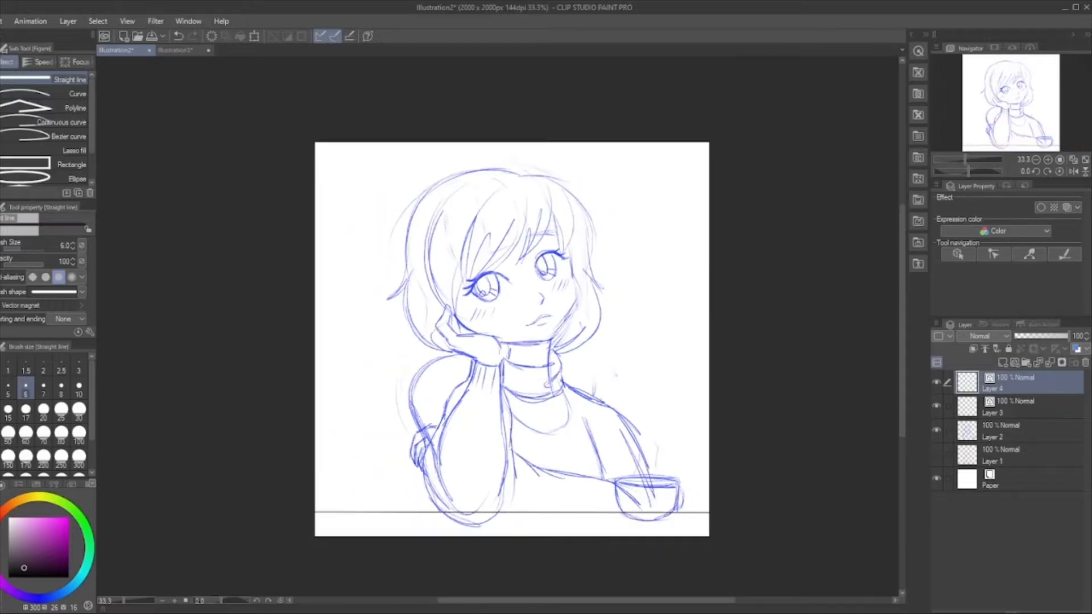
scroll(455, 191, up, 4)
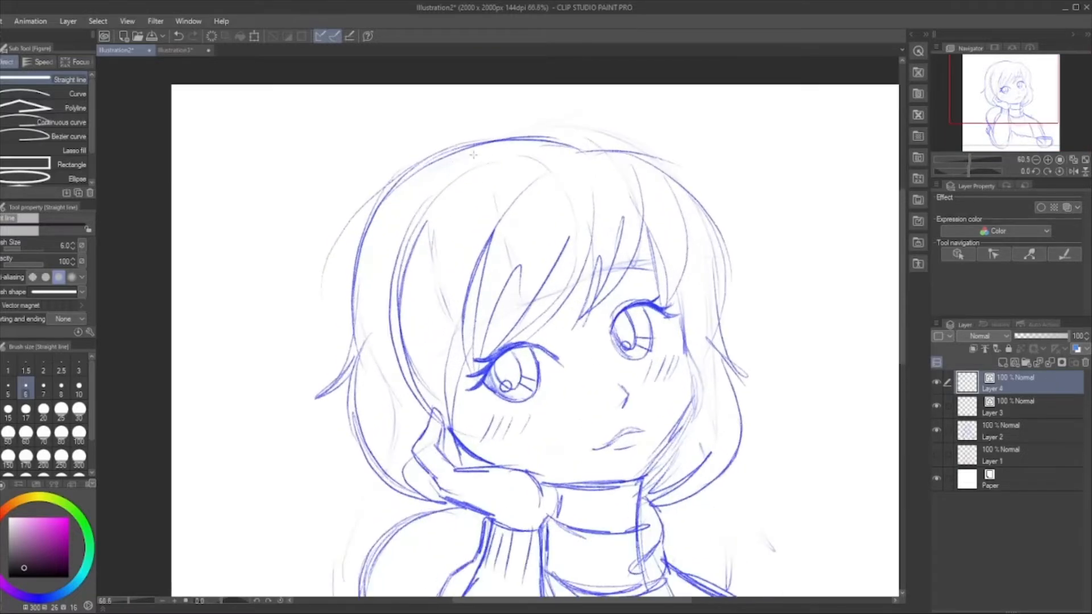
Set up the G-pen with stabilization 50 and brush size 6.
key(p)
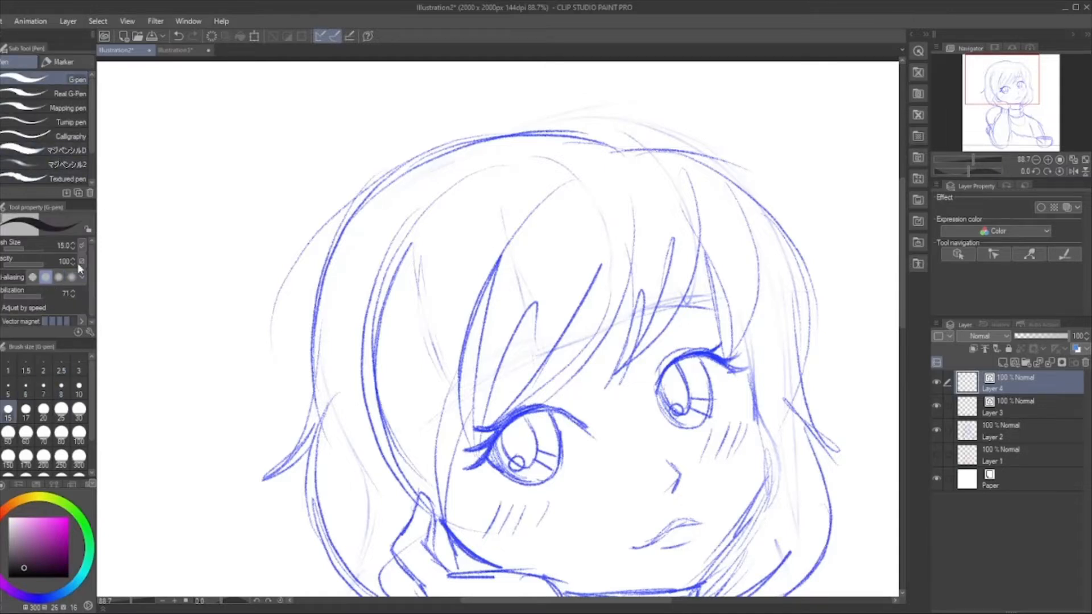
click(65, 292)
text(50)
key(Return)
click(26, 389)
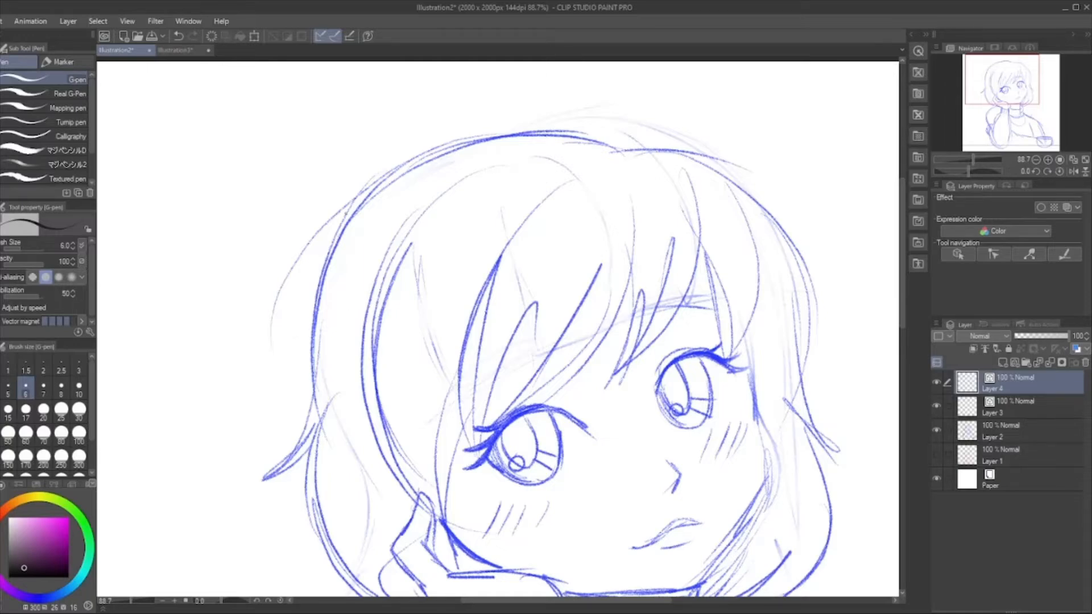
Try inking the curved lock of bangs that falls between the two eyes, undoing the test strokes.
scroll(342, 122, down, 6)
scroll(705, 509, up, 2)
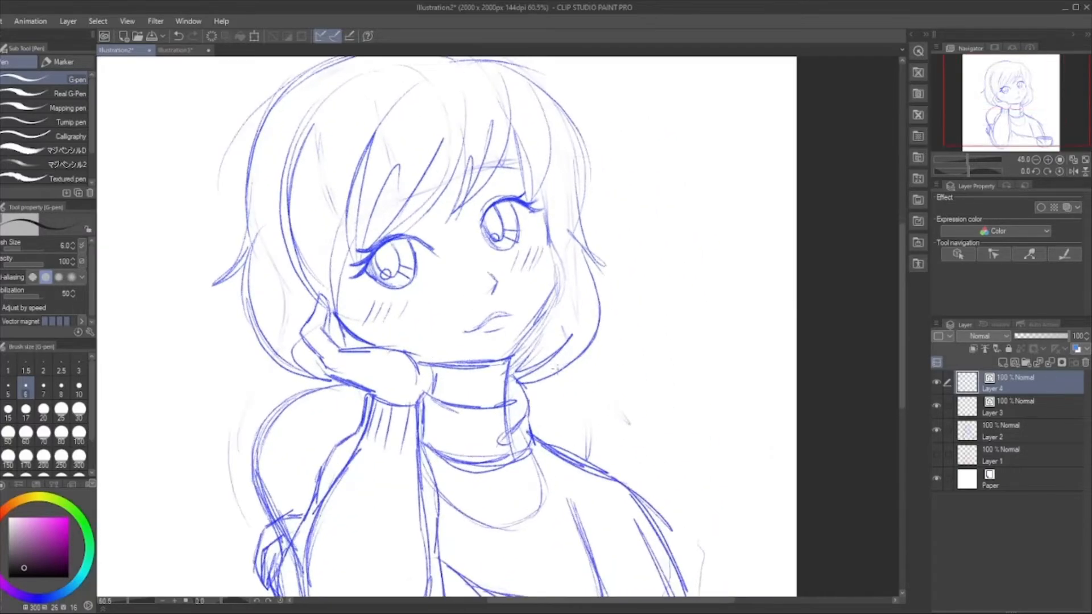
scroll(475, 140, up, 4)
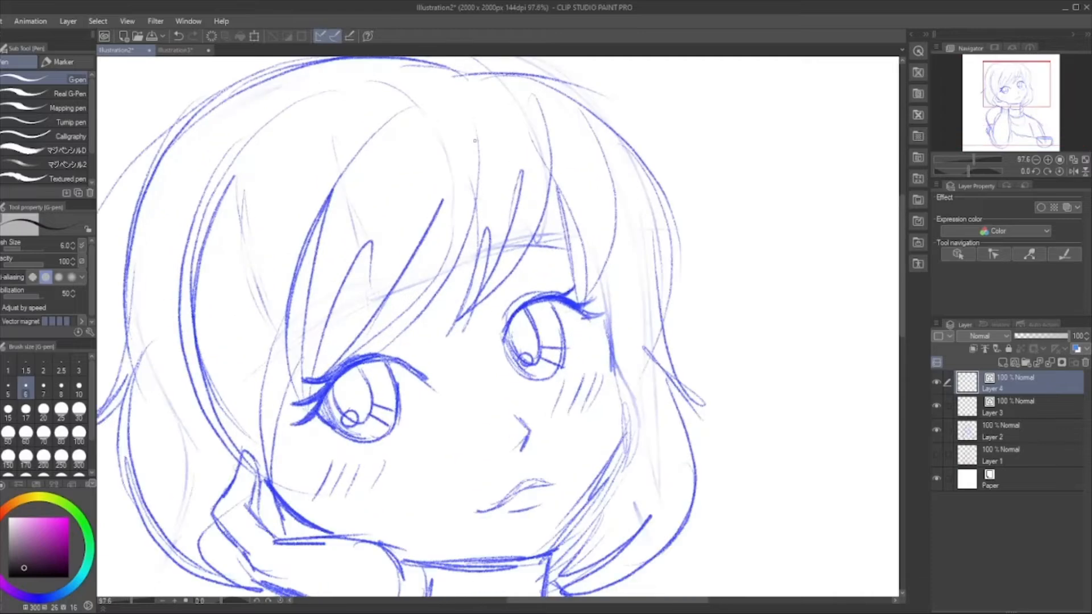
mouse_move(497, 95)
mouse_down()
mouse_move(536, 138)
mouse_move(546, 184)
mouse_move(537, 251)
mouse_move(500, 310)
mouse_move(472, 315)
mouse_move(477, 238)
mouse_move(462, 230)
mouse_move(454, 330)
mouse_move(449, 205)
mouse_up()
key(ctrl+z)
key(ctrl+z)
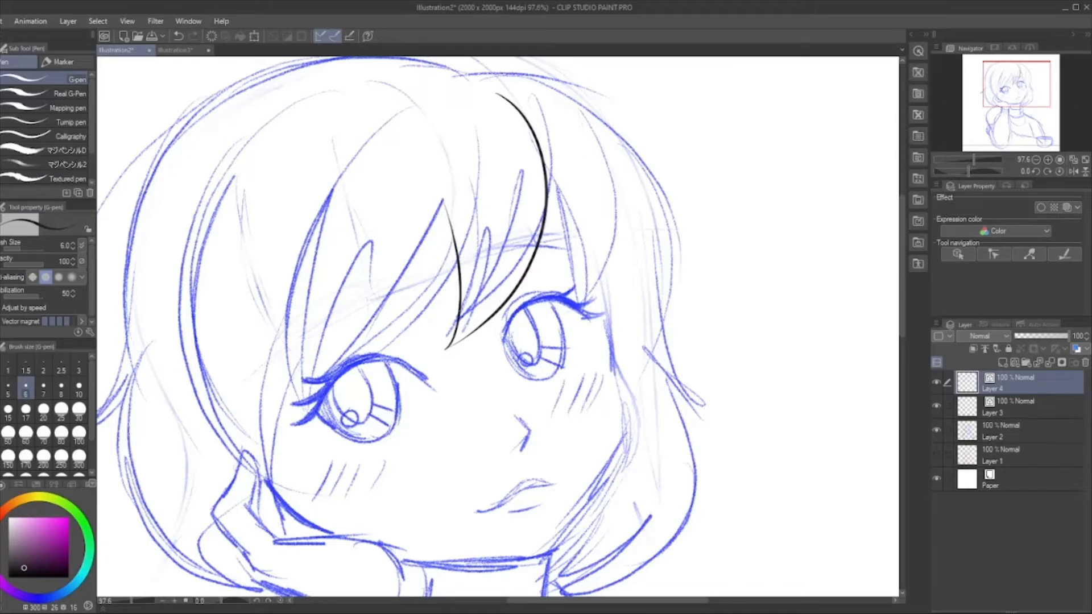
key(ctrl+z)
key(ctrl+z)
mouse_move(447, 349)
mouse_down()
mouse_move(500, 309)
mouse_move(537, 248)
mouse_move(546, 174)
mouse_move(514, 111)
mouse_up()
key(ctrl+z)
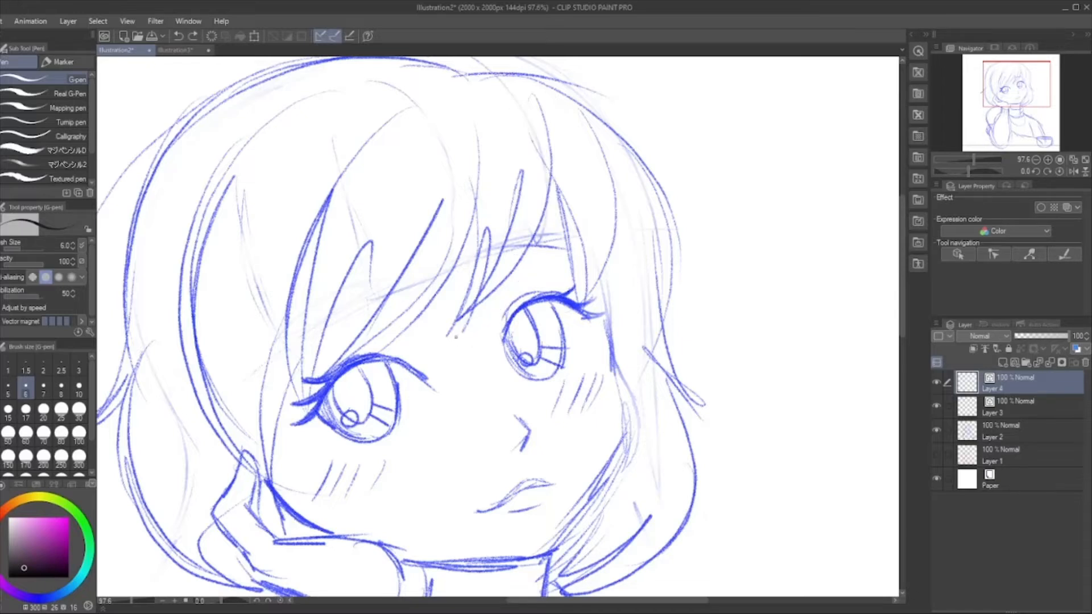
Ink the pointed lock of bangs between the eyes with two outer curves meeting at the tip and a short inner strand line.
mouse_move(452, 328)
mouse_down()
mouse_move(507, 284)
mouse_move(533, 235)
mouse_move(539, 183)
mouse_move(493, 106)
mouse_up()
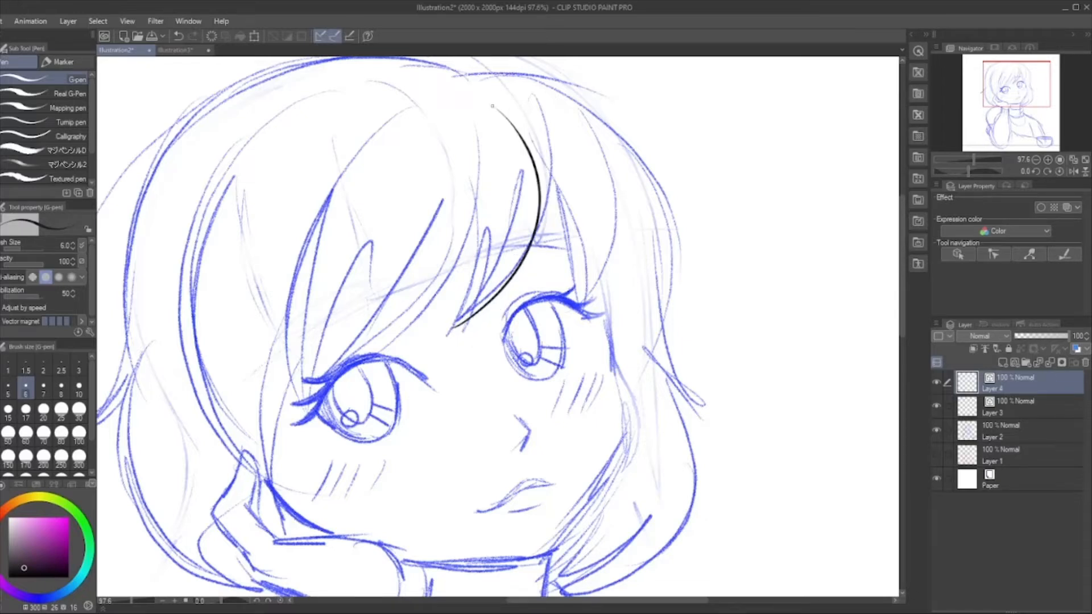
mouse_move(453, 329)
mouse_down()
mouse_move(470, 300)
mouse_move(427, 164)
mouse_up()
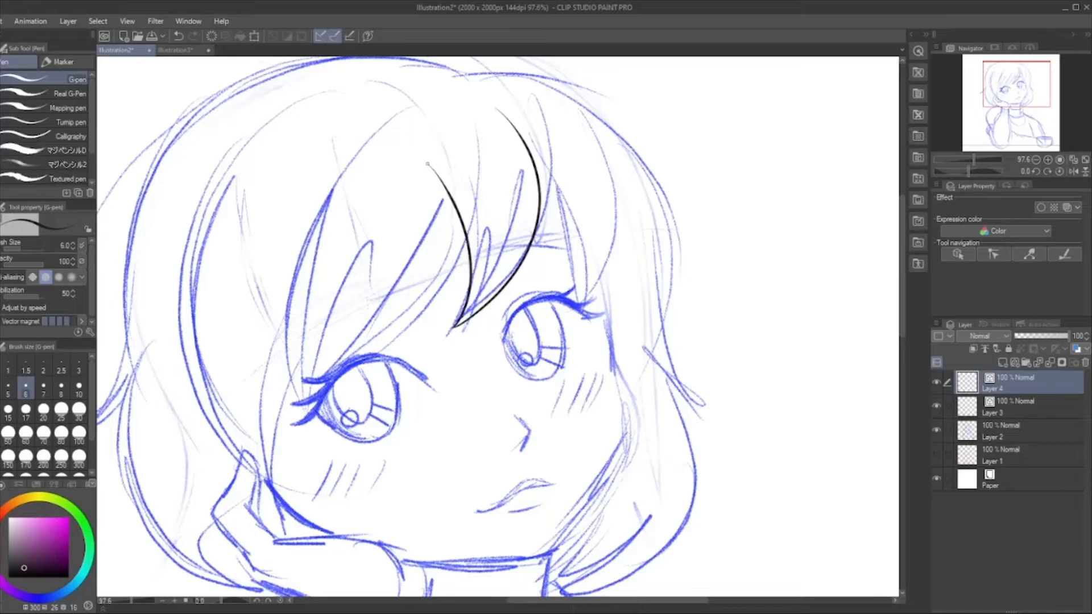
mouse_move(461, 321)
mouse_down()
mouse_move(485, 269)
mouse_move(472, 174)
mouse_up()
Ink the wide lock of bangs over the near eye with two long curves crossing at its tip inside the iris.
mouse_move(467, 239)
mouse_down()
mouse_move(418, 301)
mouse_move(337, 366)
mouse_up()
key(ctrl+z)
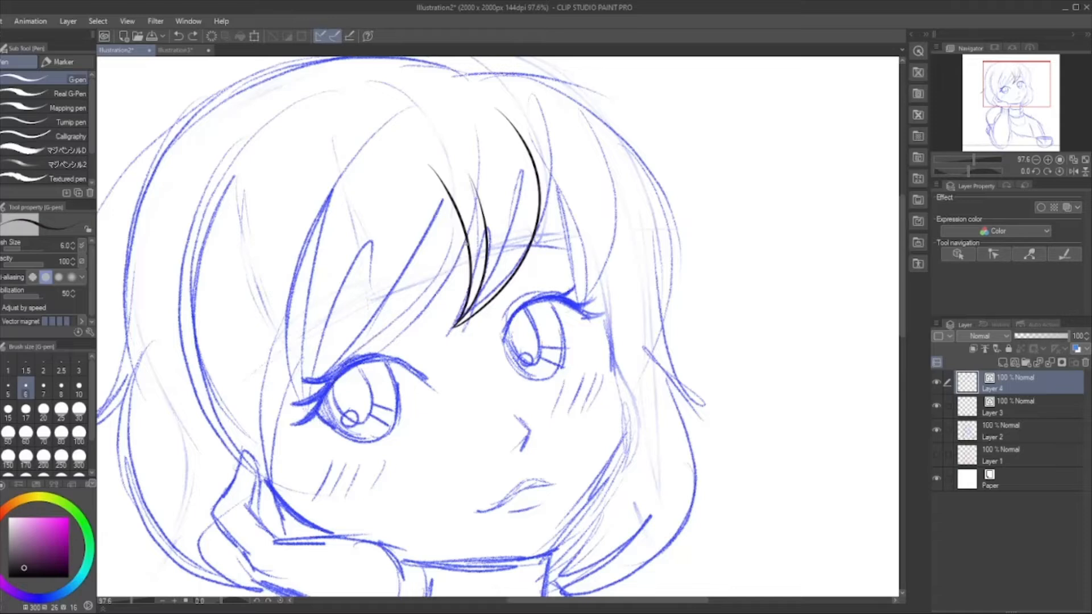
mouse_move(467, 243)
mouse_down()
mouse_move(438, 297)
mouse_move(371, 353)
mouse_move(333, 410)
mouse_move(305, 300)
mouse_move(335, 191)
mouse_move(312, 242)
mouse_move(312, 354)
mouse_move(335, 418)
mouse_up()
key(ctrl+z)
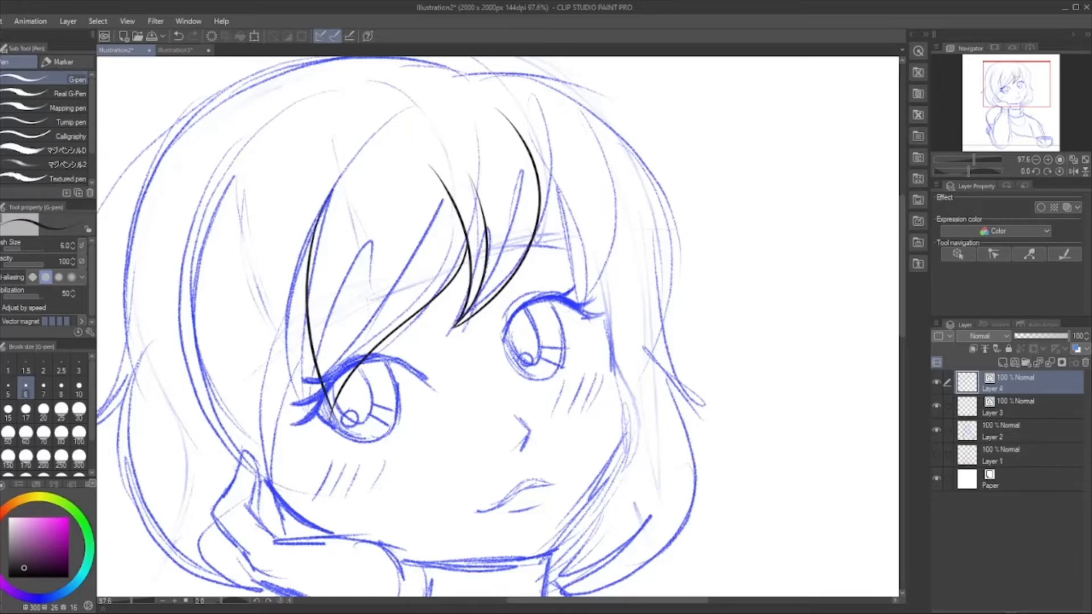
Erase the line ends overshooting the tip of the lock over the near eye with the Soft eraser at size 10.
scroll(498, 244, down, 4)
scroll(444, 347, up, 3)
scroll(498, 348, down, 2)
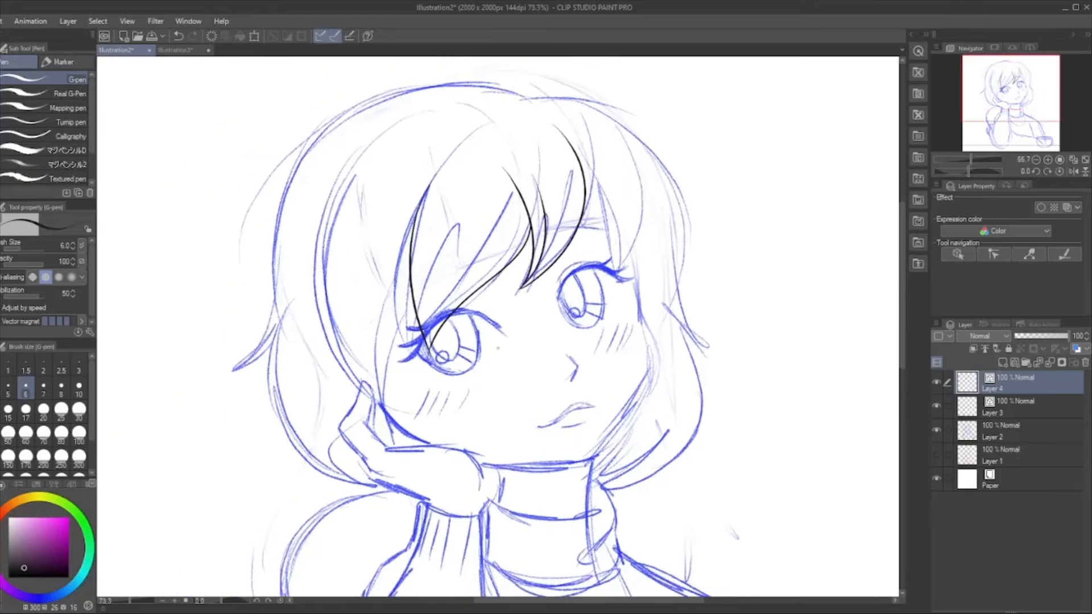
scroll(499, 347, up, 8)
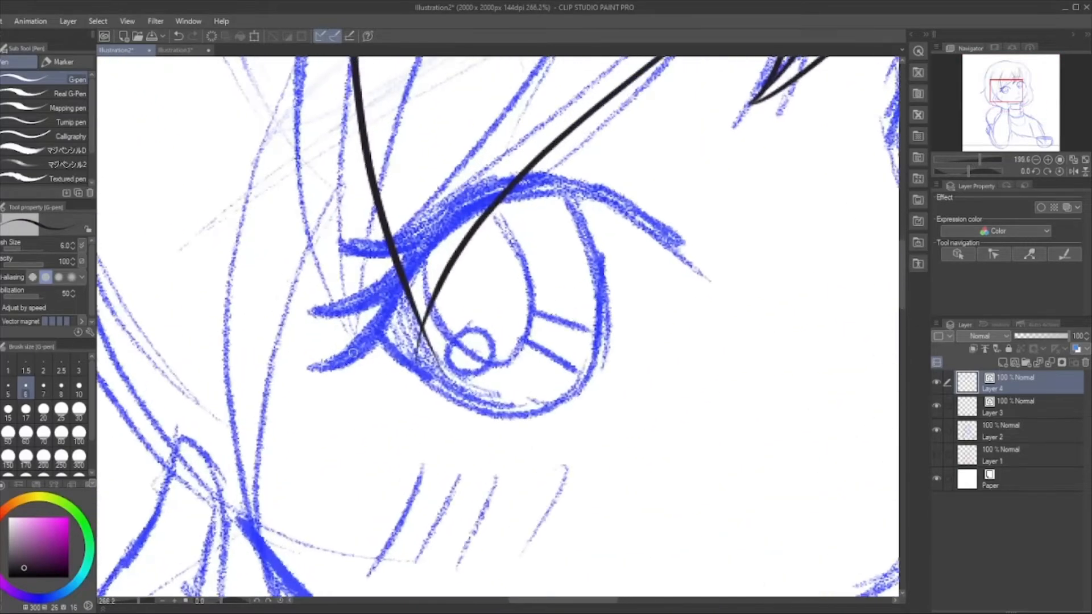
scroll(353, 352, up, 2)
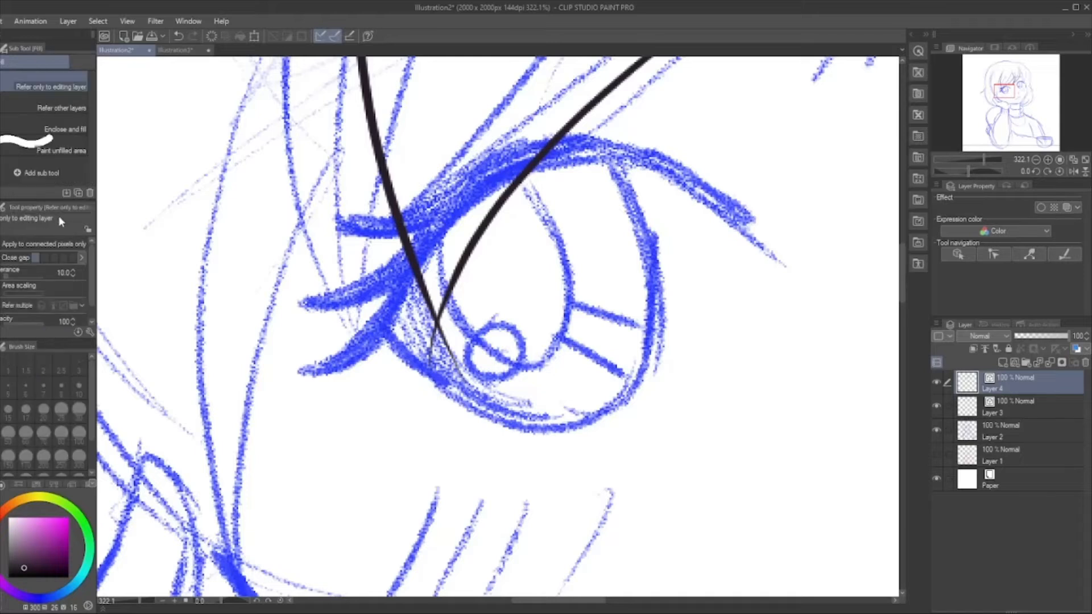
key(e)
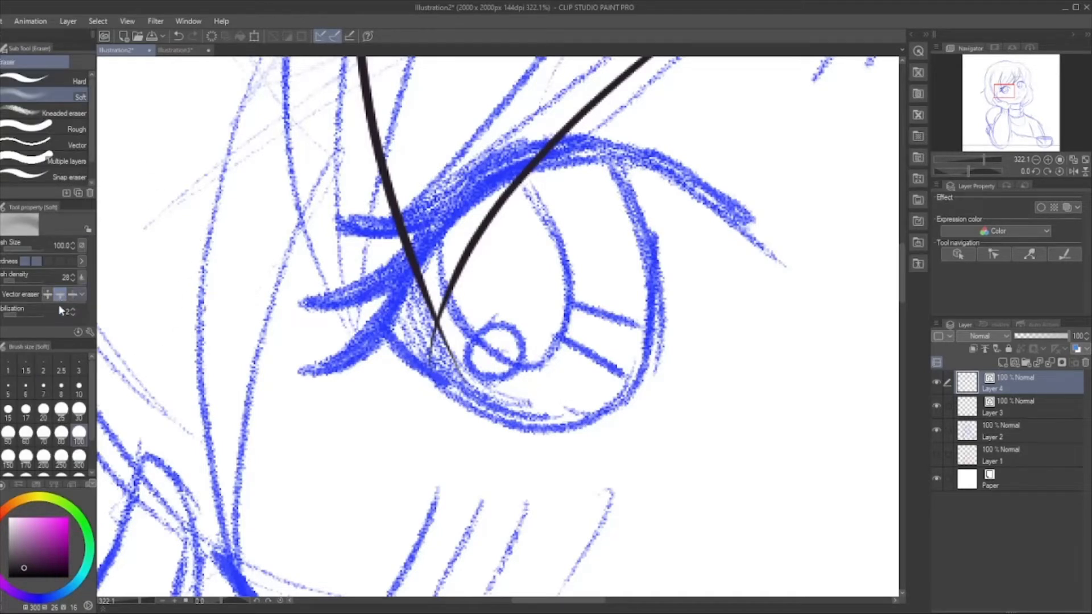
click(79, 389)
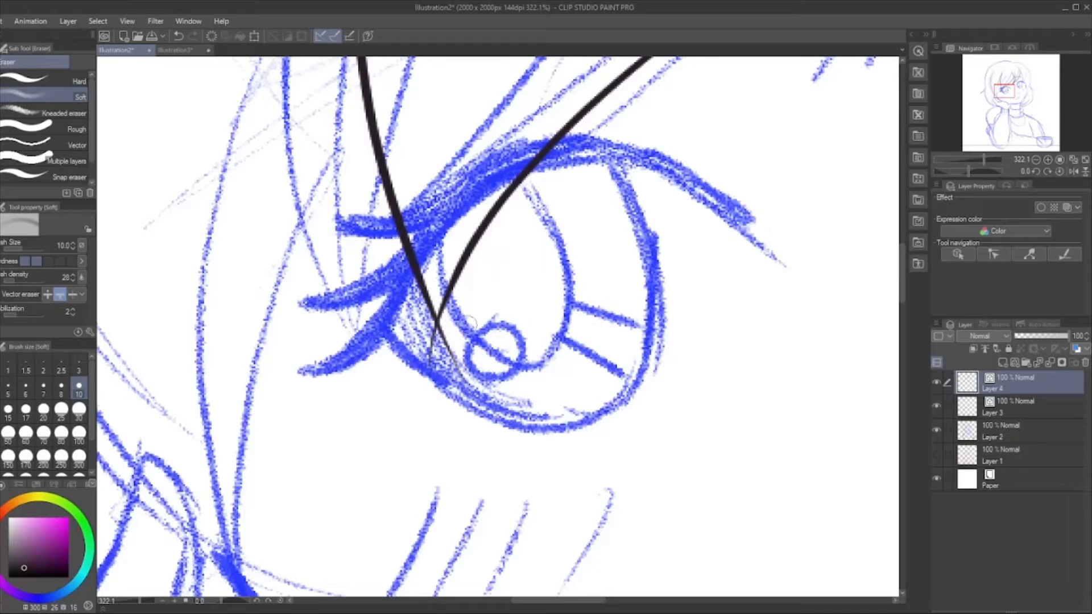
drag(461, 357, 422, 337)
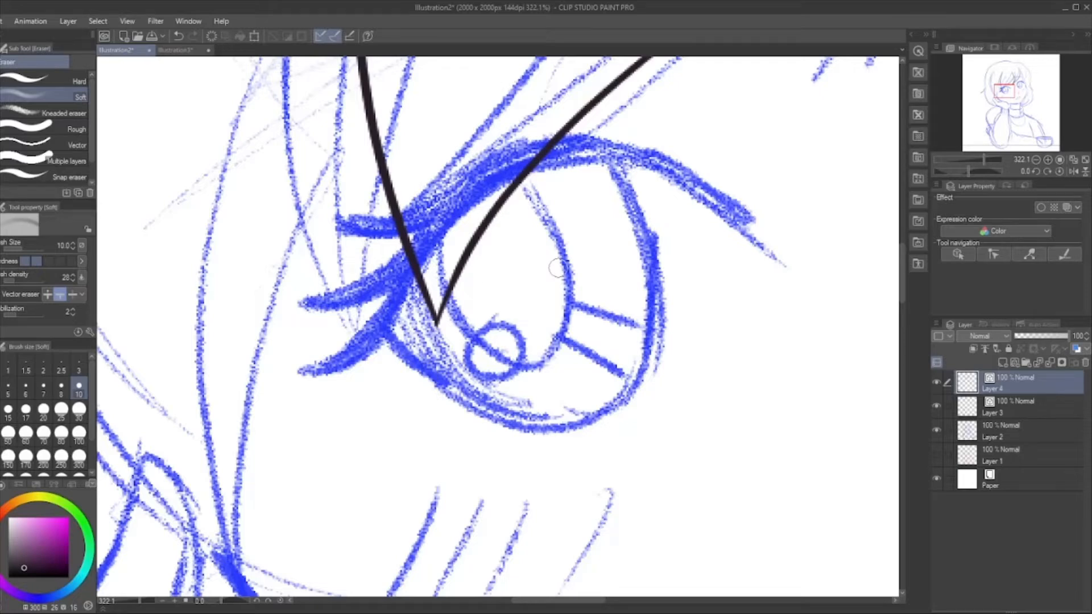
Ink a curved side strand with the G-pen from behind the wide bangs lock down past the near eye to the cheek.
scroll(557, 268, down, 6)
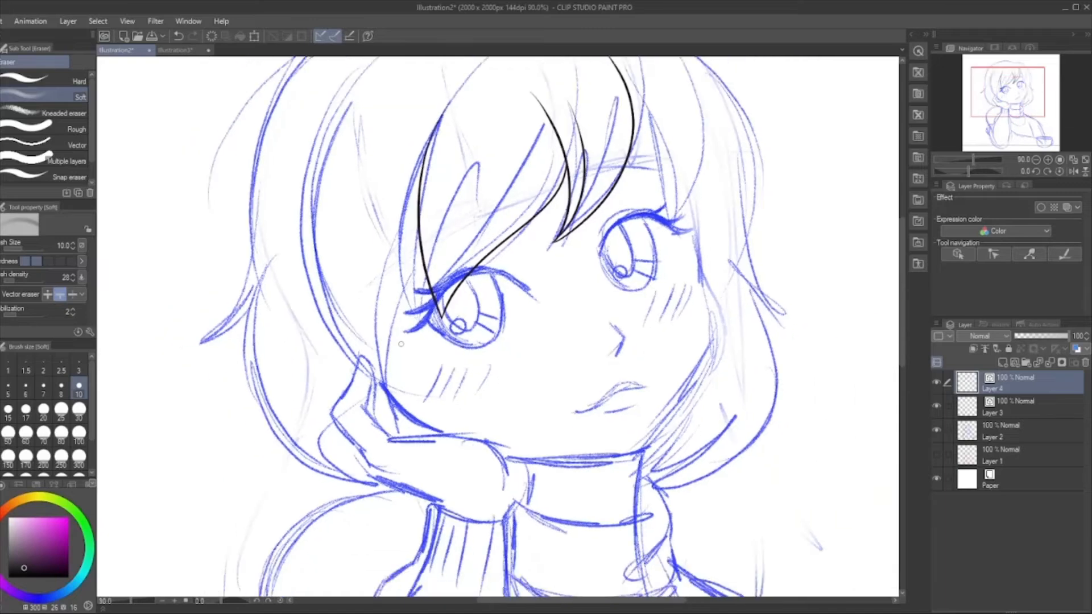
key(p)
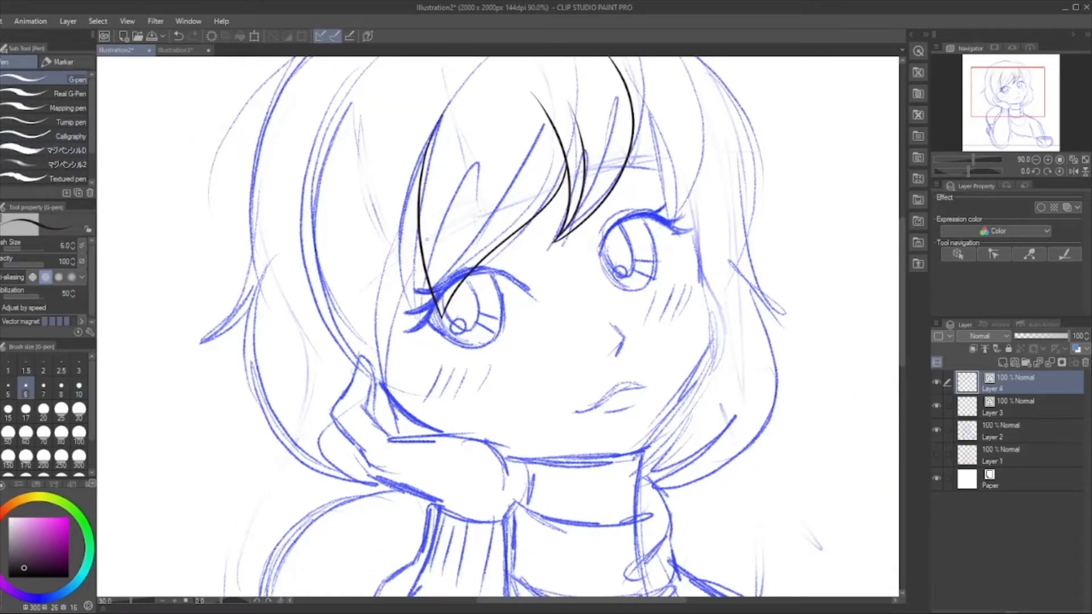
mouse_move(440, 231)
mouse_down()
mouse_move(391, 363)
mouse_move(410, 433)
mouse_up()
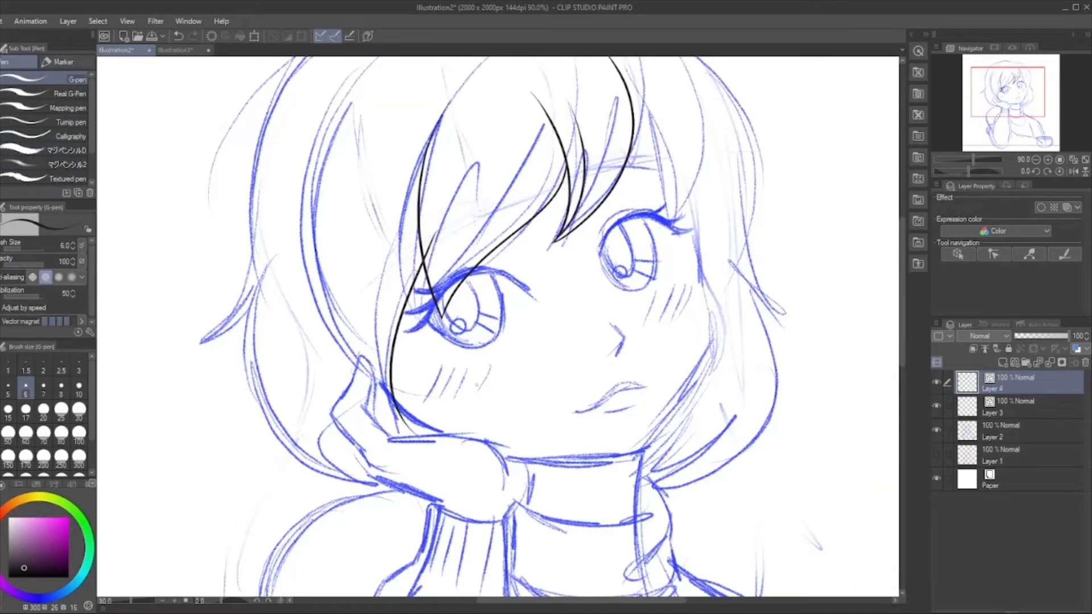
scroll(477, 385, down, 4)
scroll(382, 278, up, 4)
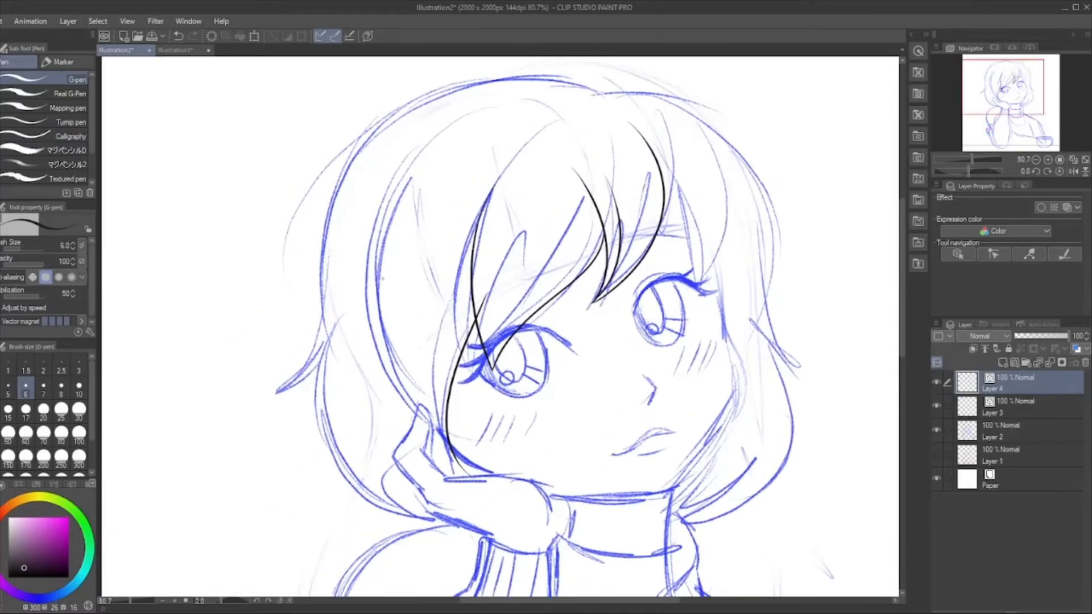
Ink long curved strands from the crown to the cheek beside the near eye, plus an upper curve inside the wide bangs lock.
mouse_move(485, 148)
mouse_down()
mouse_move(407, 265)
mouse_move(399, 337)
mouse_move(415, 404)
mouse_move(458, 465)
mouse_move(480, 164)
mouse_up()
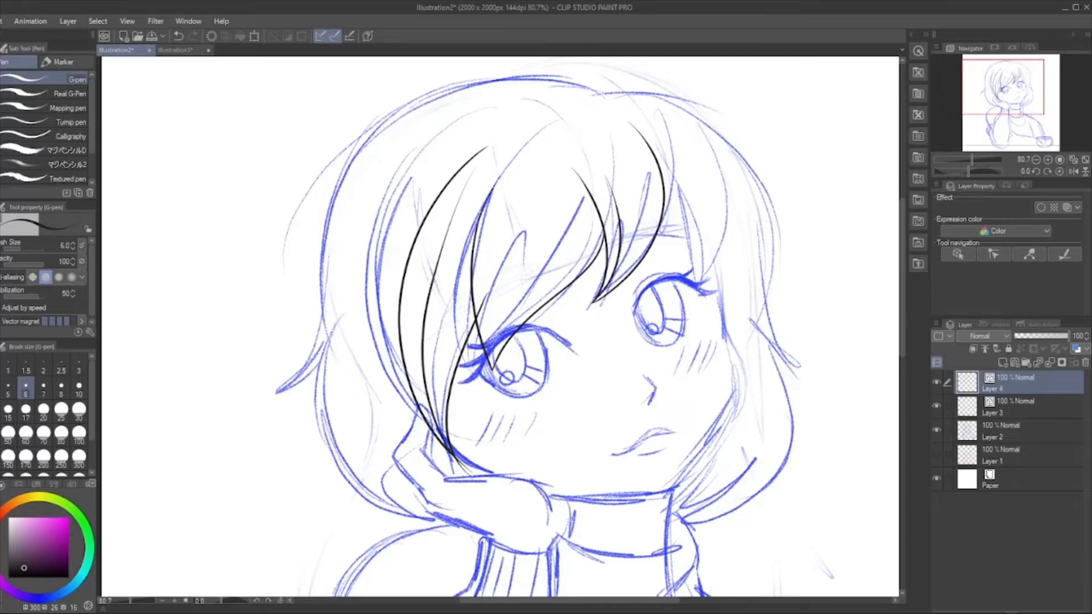
mouse_move(491, 358)
mouse_down()
mouse_move(508, 245)
mouse_move(574, 152)
mouse_up()
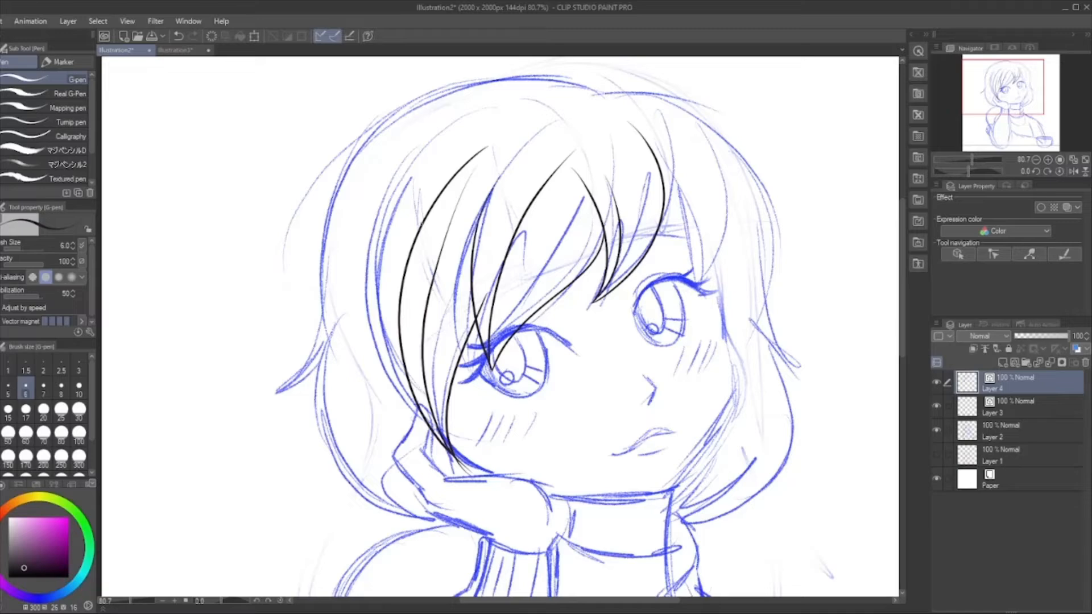
Erase the overshooting upper end of the side strand and the stray ends at the cheek with the Hard eraser at size 10.
scroll(423, 337, up, 3)
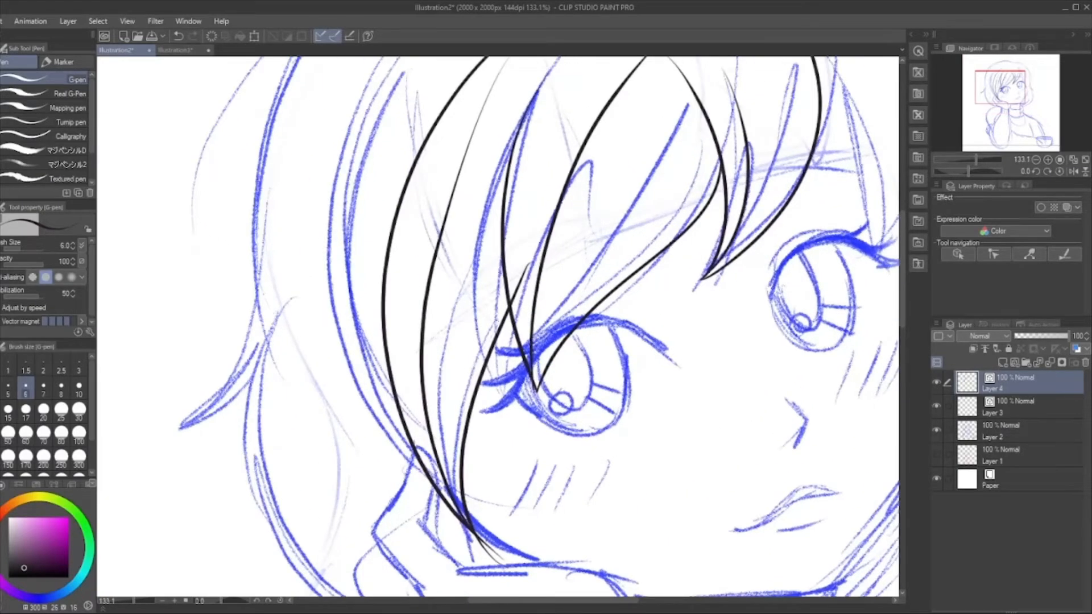
key(e)
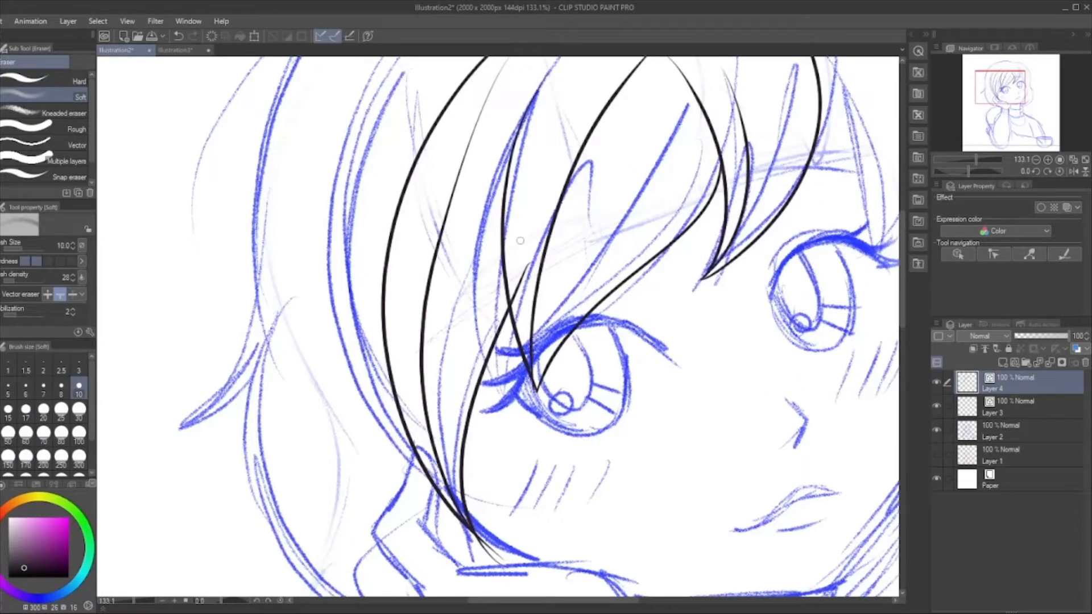
click(52, 80)
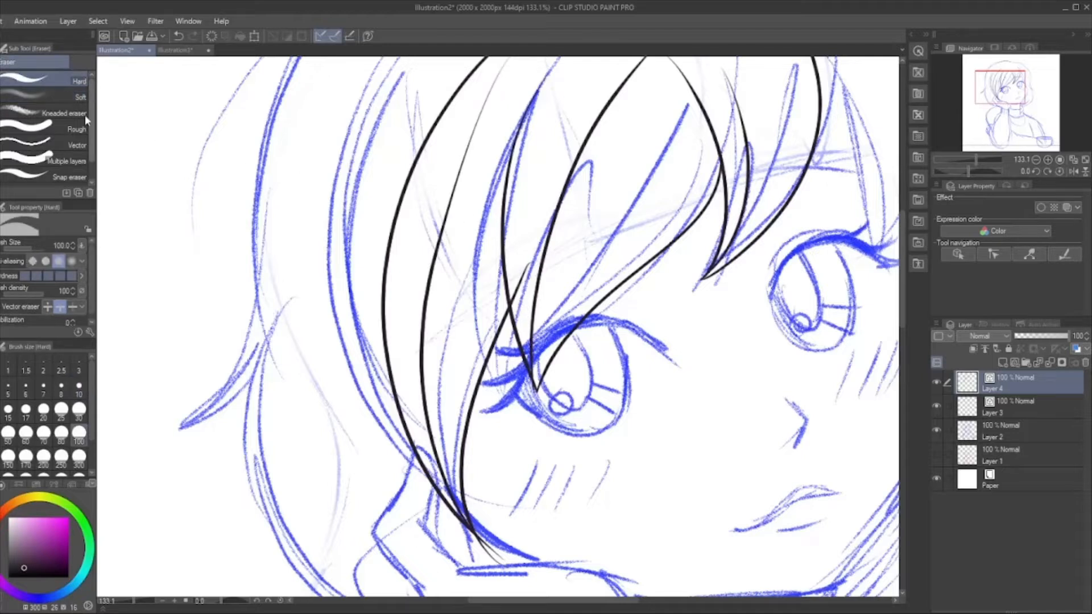
click(79, 391)
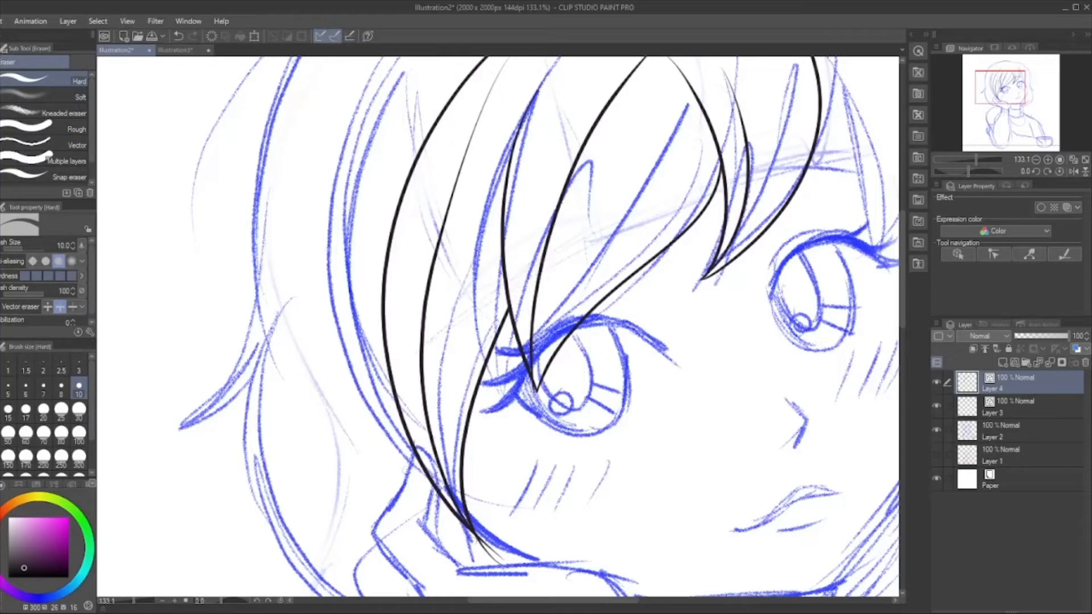
drag(479, 550, 512, 523)
click(660, 601)
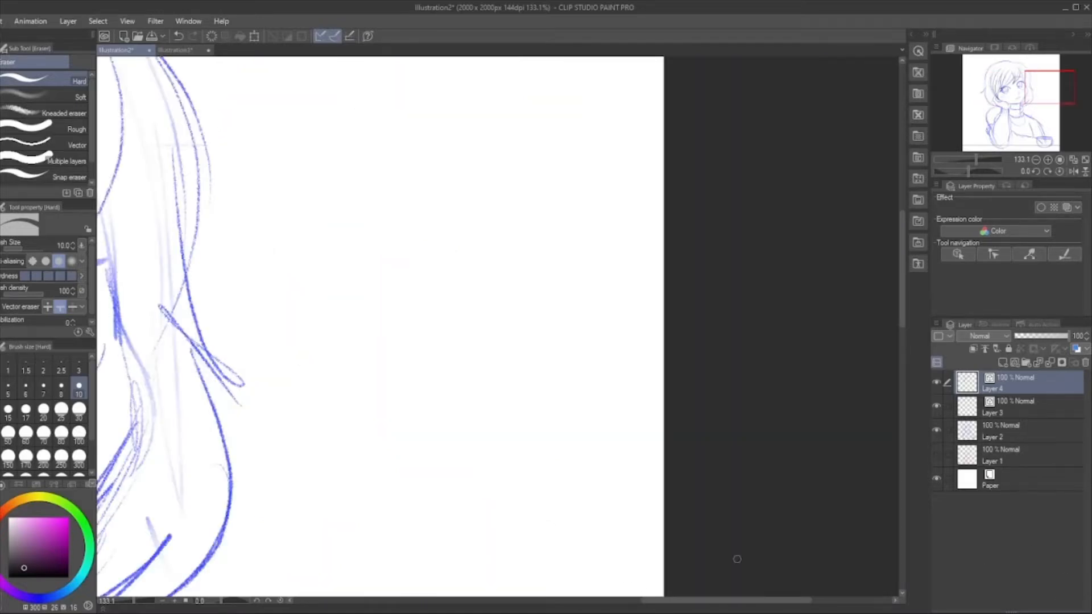
drag(749, 599, 613, 609)
scroll(729, 324, down, 5)
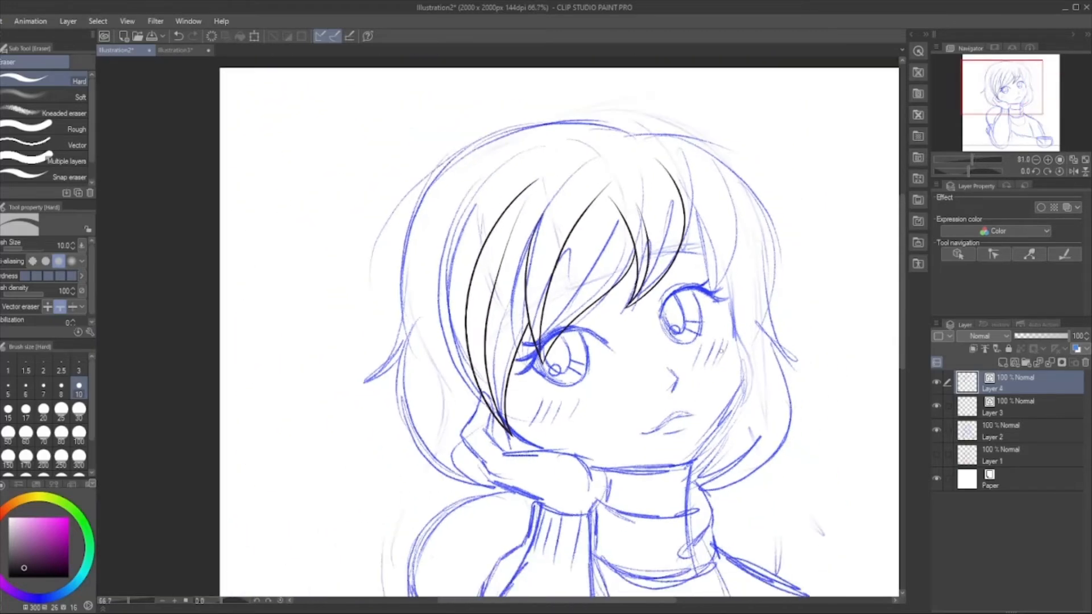
scroll(547, 364, up, 2)
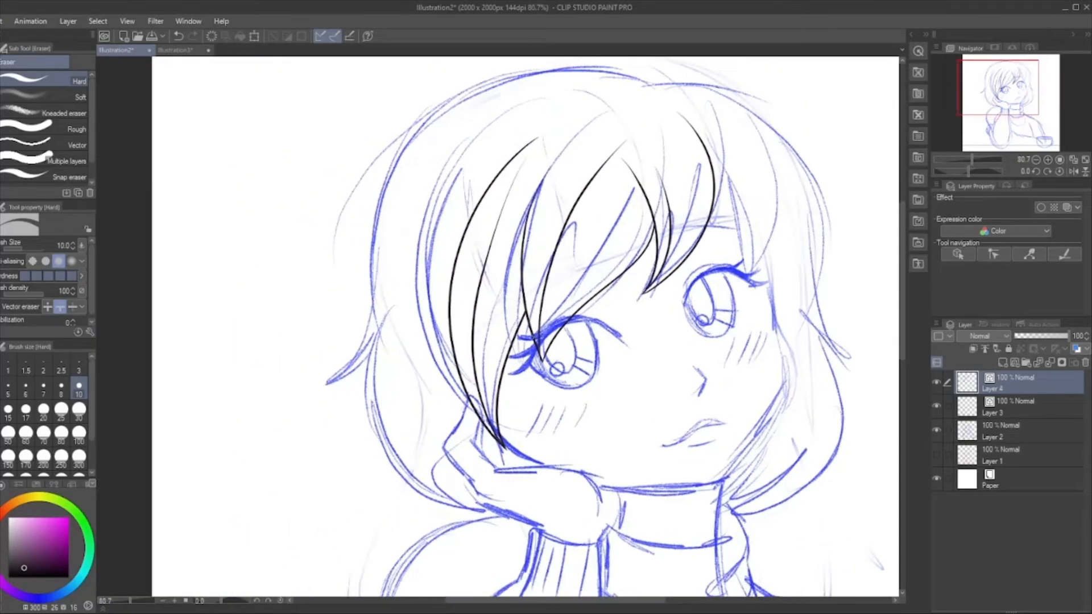
scroll(452, 194, down, 3)
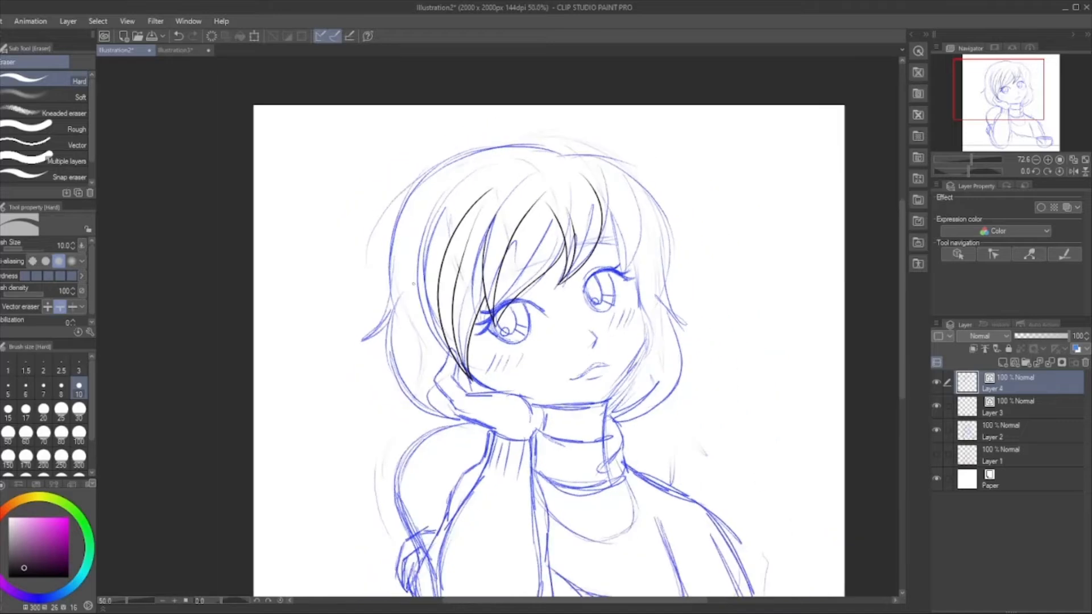
scroll(473, 269, up, 2)
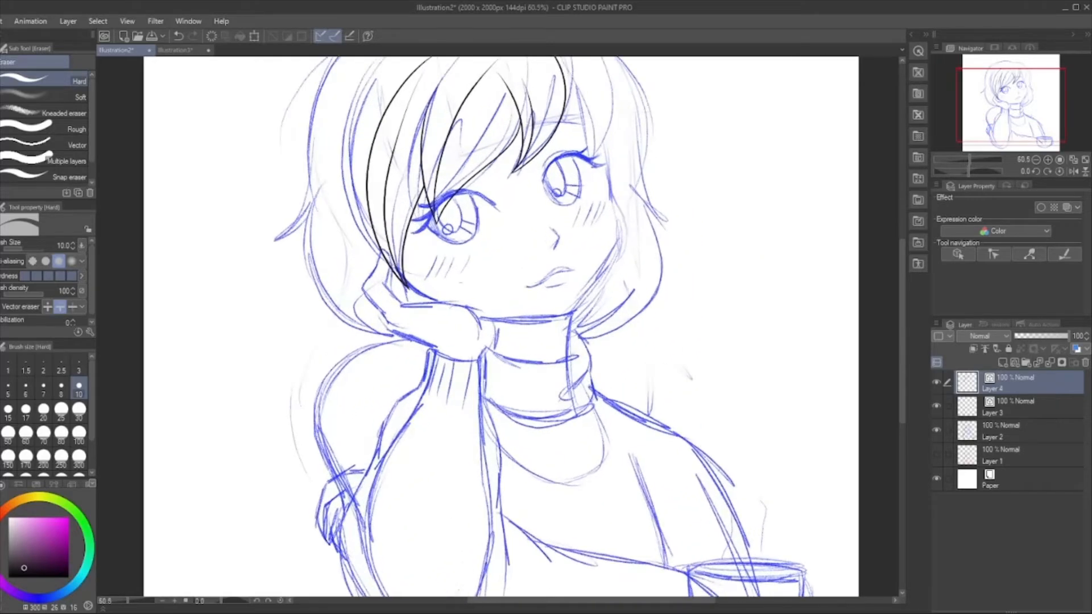
scroll(501, 324, down, 3)
scroll(501, 324, up, 3)
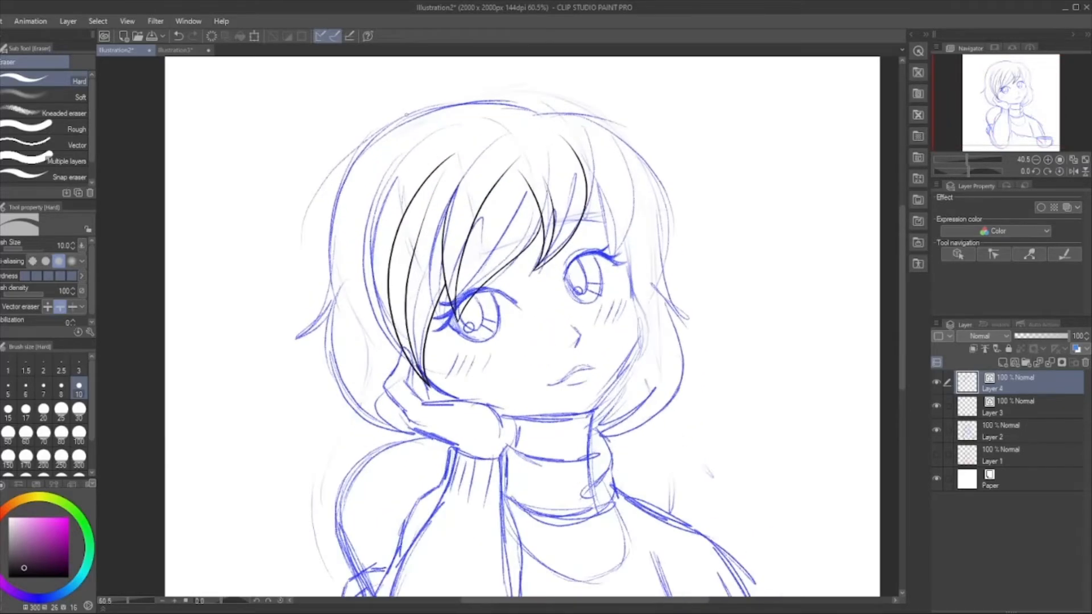
Ink the near-side hair outline with the G-pen from the parting over the crown down to the flicked-out tip.
scroll(407, 115, up, 4)
key(p)
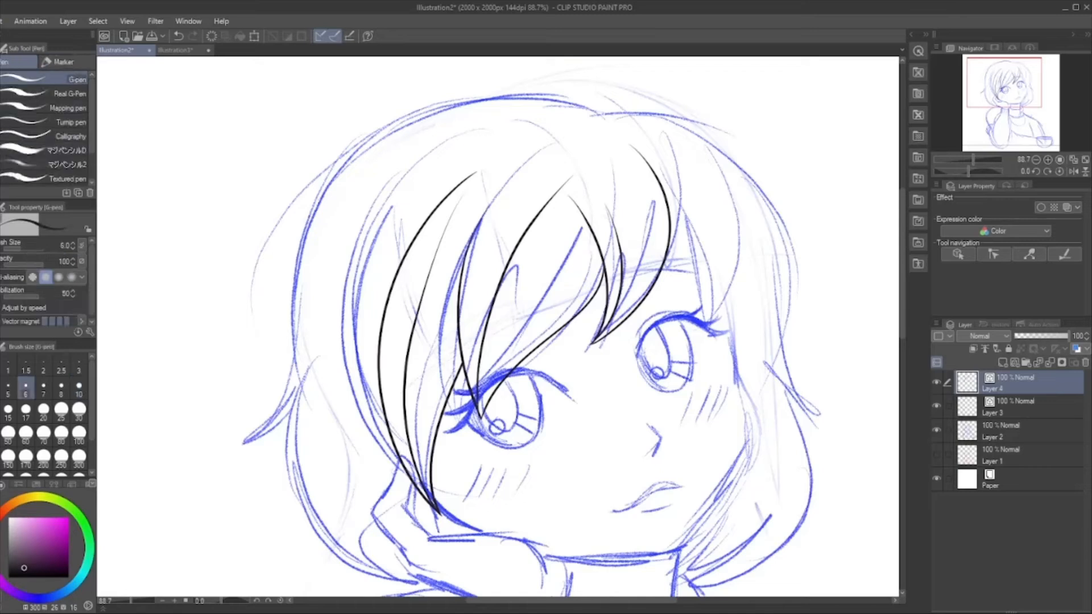
mouse_move(594, 108)
mouse_down()
mouse_move(538, 96)
mouse_move(456, 103)
mouse_move(388, 135)
mouse_move(338, 179)
mouse_move(282, 380)
mouse_move(263, 414)
mouse_move(228, 438)
mouse_up()
key(ctrl+z)
mouse_move(611, 108)
mouse_down()
mouse_move(564, 97)
mouse_move(401, 124)
mouse_move(316, 224)
mouse_move(296, 372)
mouse_move(230, 438)
mouse_move(334, 348)
mouse_up()
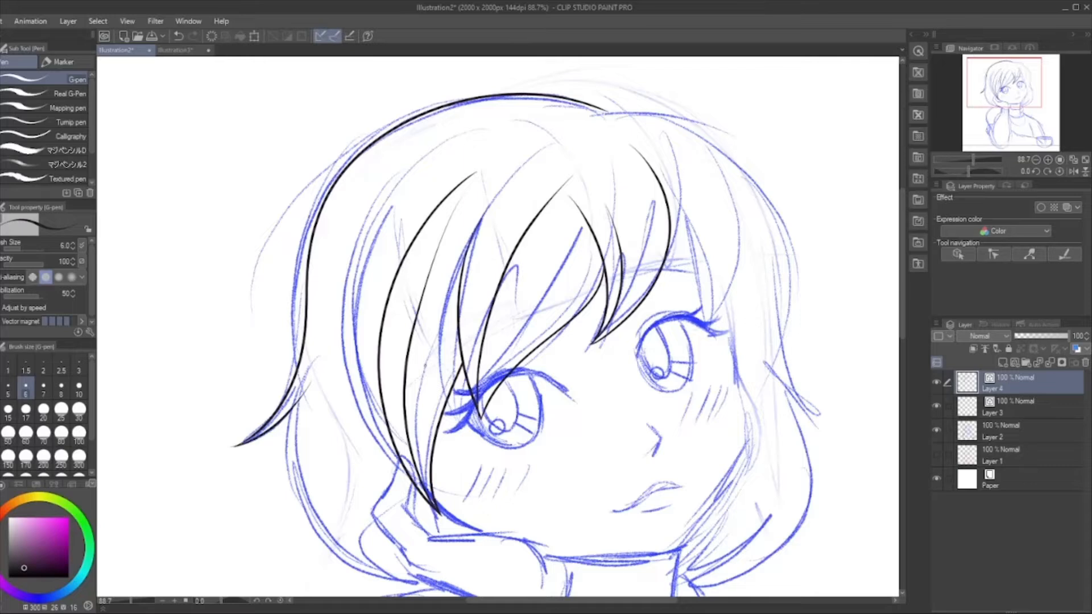
Ink the underside of the near-side flick, the rounded lower bob outline beneath it, and inner strands curving toward the hand.
scroll(417, 354, down, 2)
scroll(432, 353, down, 2)
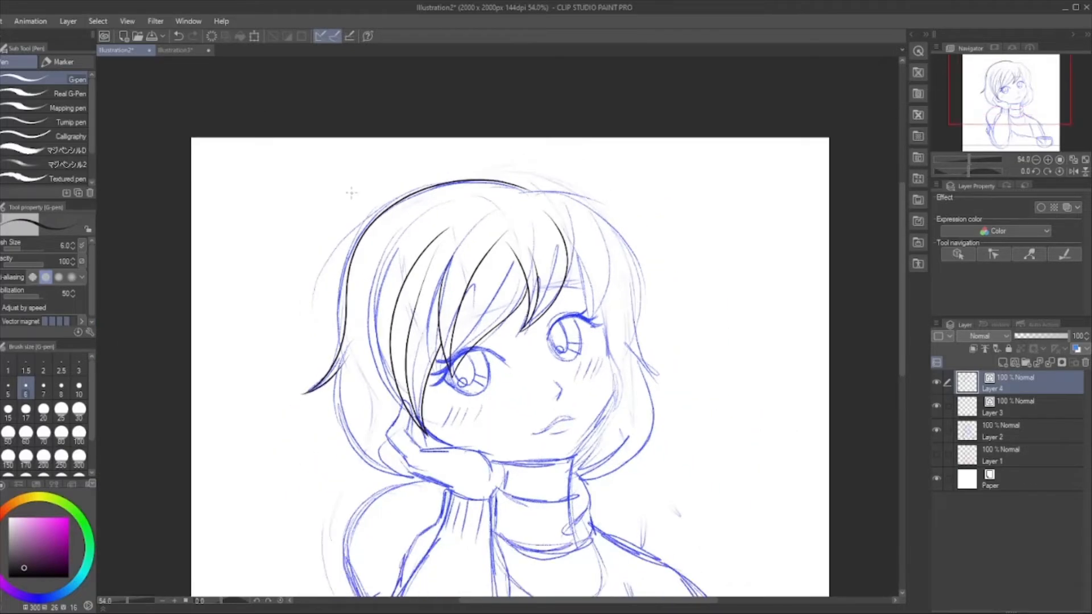
scroll(433, 353, up, 4)
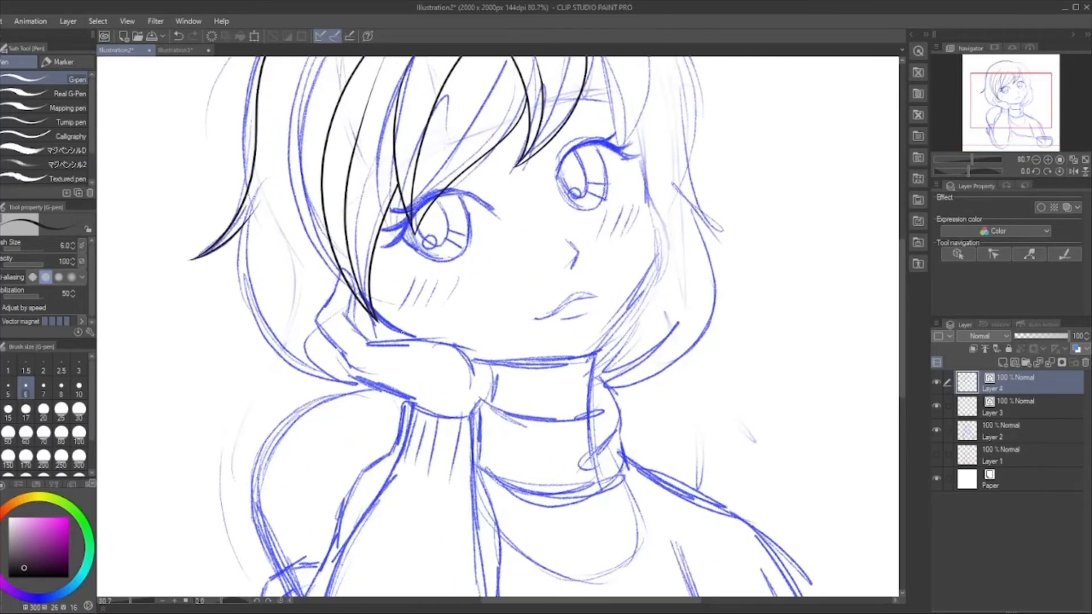
mouse_move(268, 152)
mouse_down()
mouse_move(240, 248)
mouse_move(245, 293)
mouse_move(281, 356)
mouse_move(331, 387)
mouse_move(445, 379)
mouse_move(328, 359)
mouse_move(271, 154)
mouse_up()
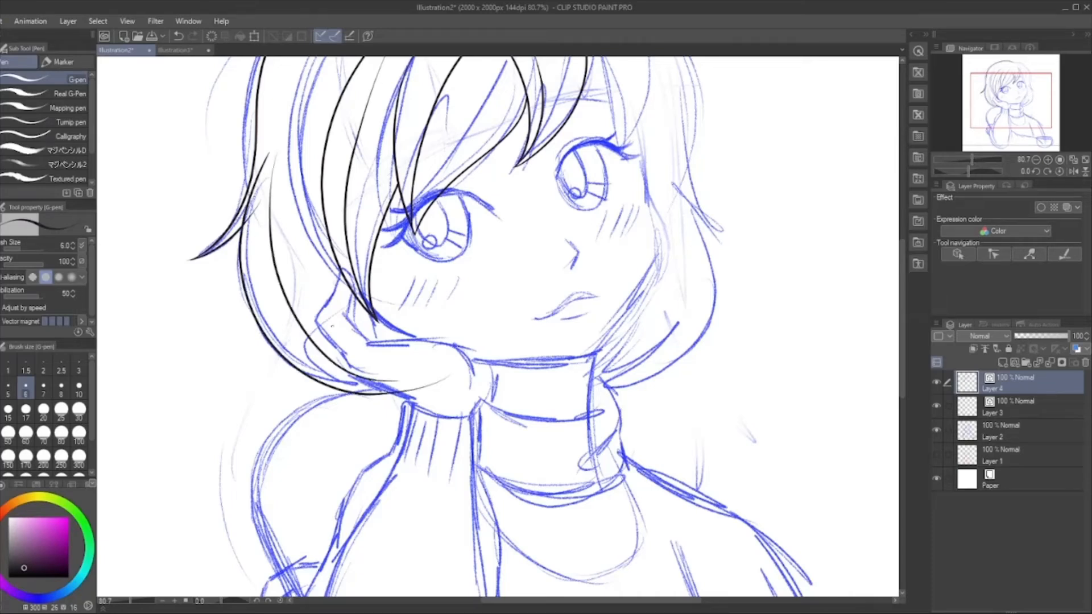
mouse_move(379, 347)
mouse_down()
mouse_move(345, 320)
mouse_move(307, 161)
mouse_up()
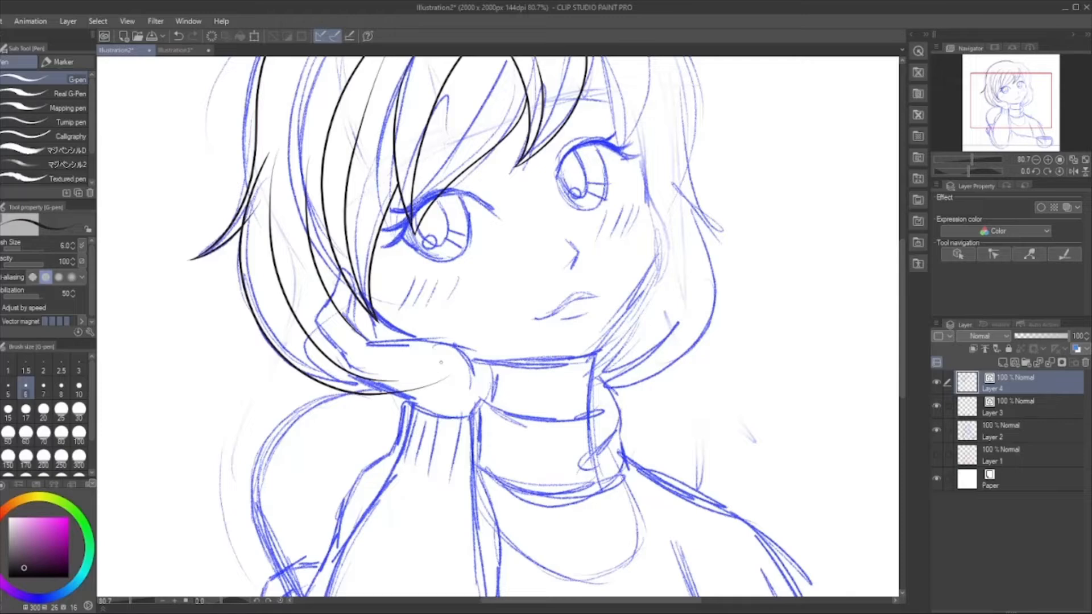
Ink a long curve from the parting down the near side of the hair and trim the overlapping line at the flick with the Hard eraser.
scroll(441, 362, down, 5)
scroll(333, 171, up, 4)
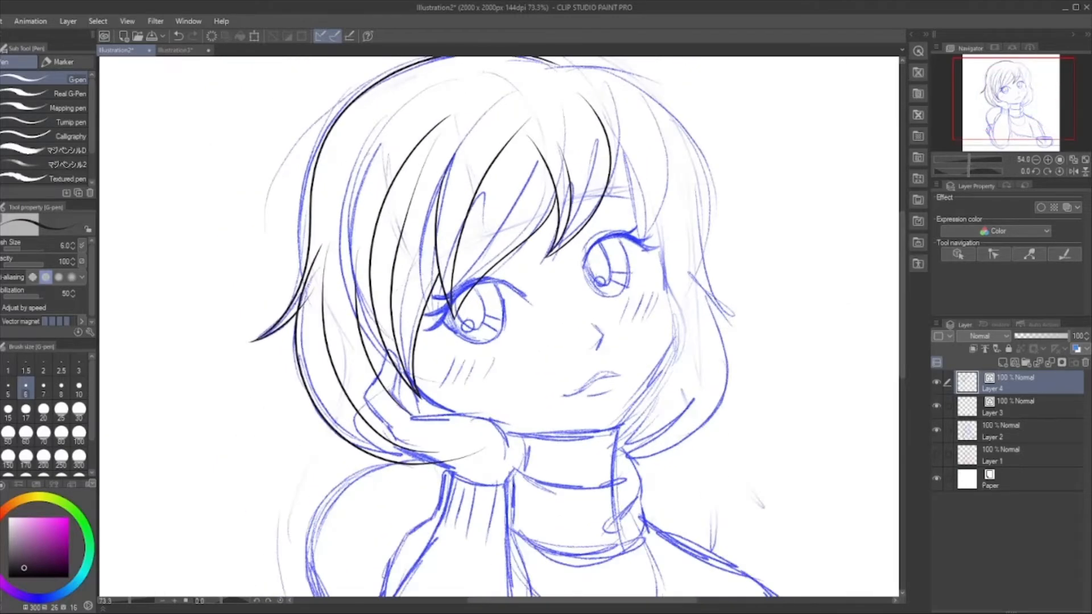
scroll(317, 339, down, 1)
scroll(509, 330, down, 1)
scroll(509, 330, up, 2)
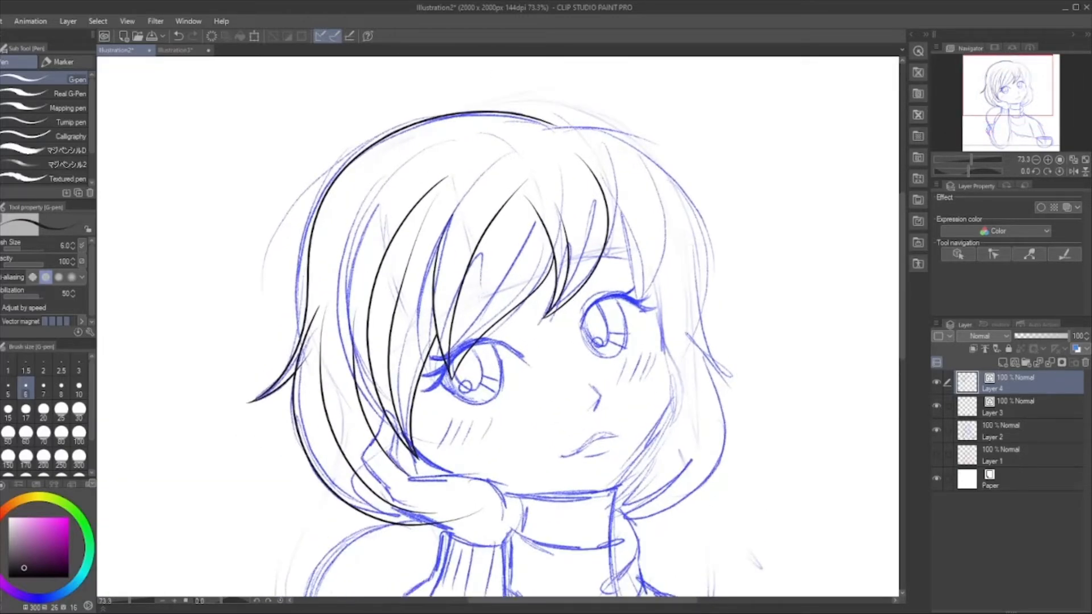
mouse_move(527, 135)
mouse_down()
mouse_move(491, 138)
mouse_move(360, 239)
mouse_move(345, 382)
mouse_up()
key(ctrl+z)
mouse_move(537, 135)
mouse_down()
mouse_move(471, 140)
mouse_move(349, 278)
mouse_move(344, 380)
mouse_up()
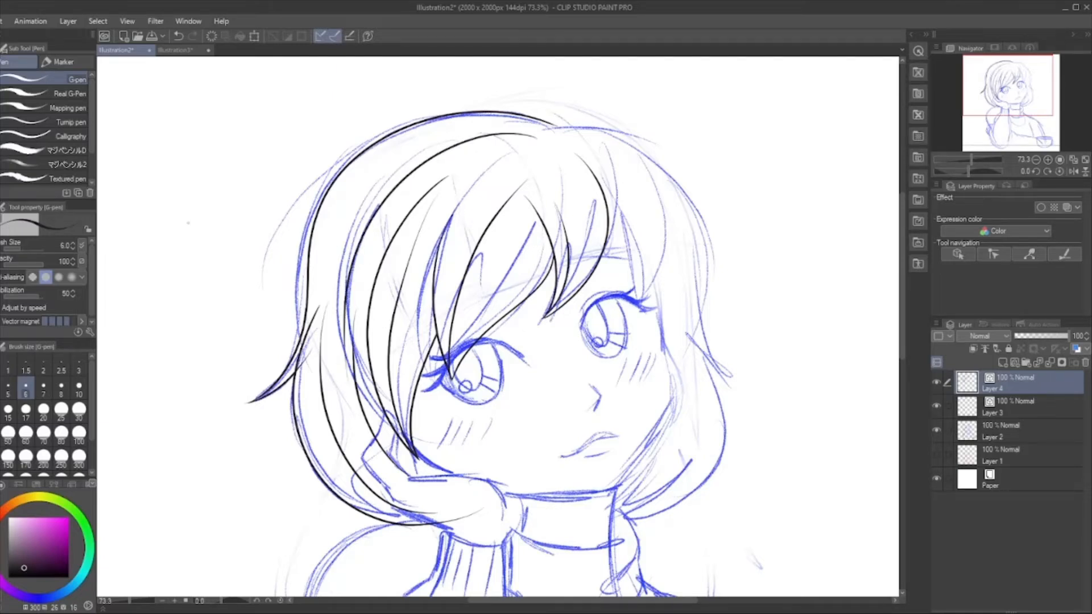
key(e)
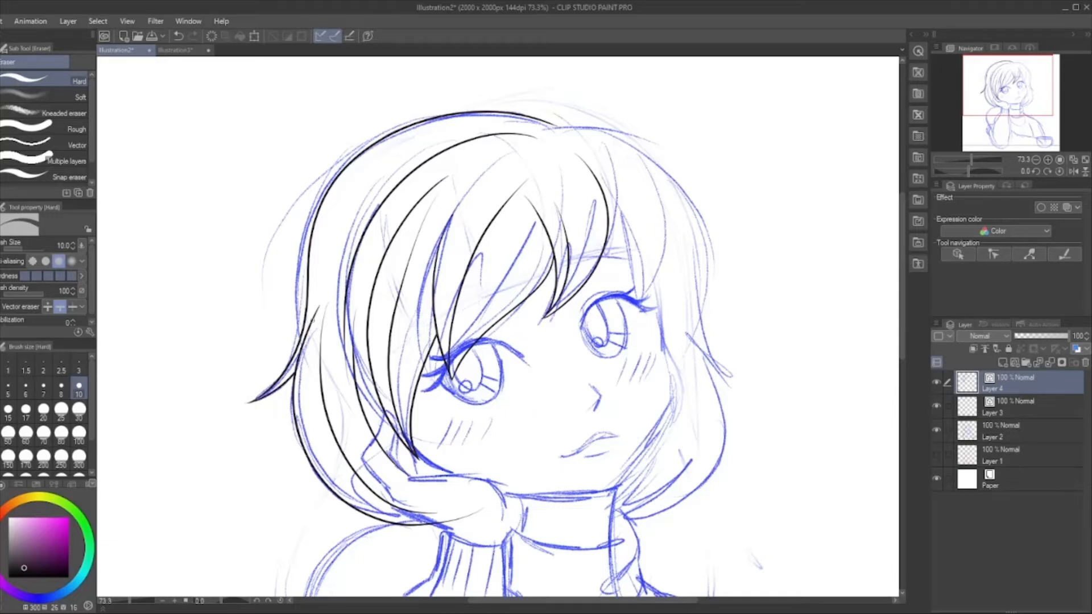
key(p)
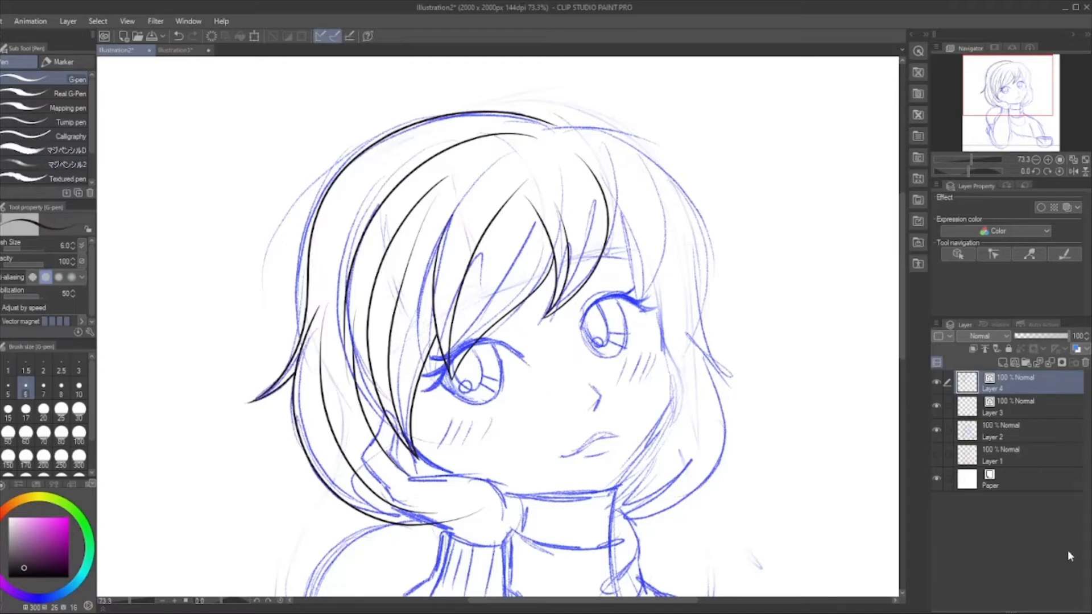
Ink the far-side hair outline from the parting to its flicked tip, and the pointed lock falling beside the far eye.
scroll(492, 280, down, 2)
scroll(462, 402, up, 4)
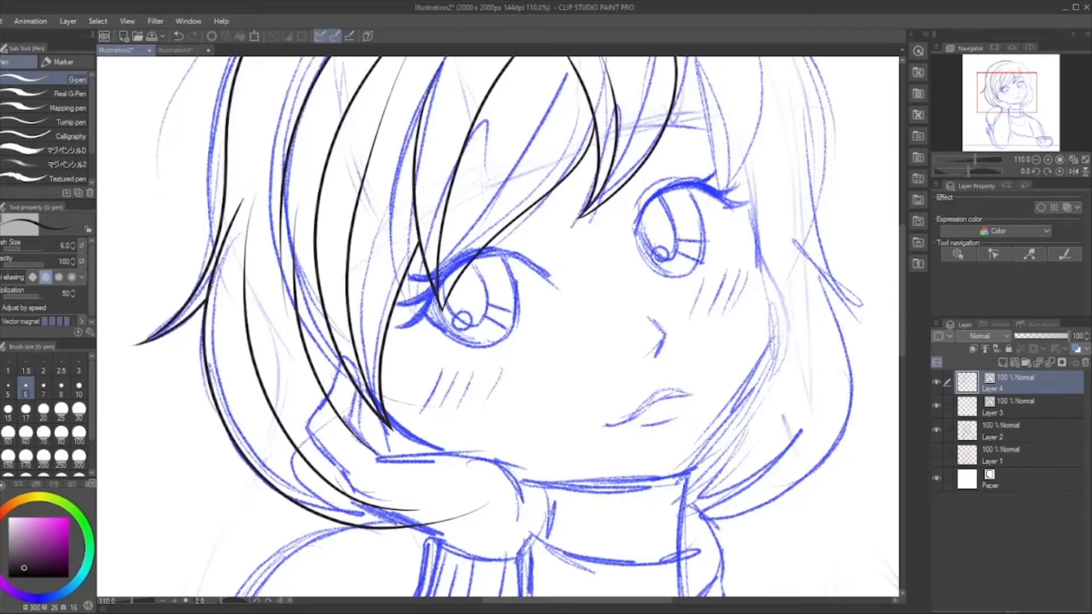
scroll(285, 355, down, 5)
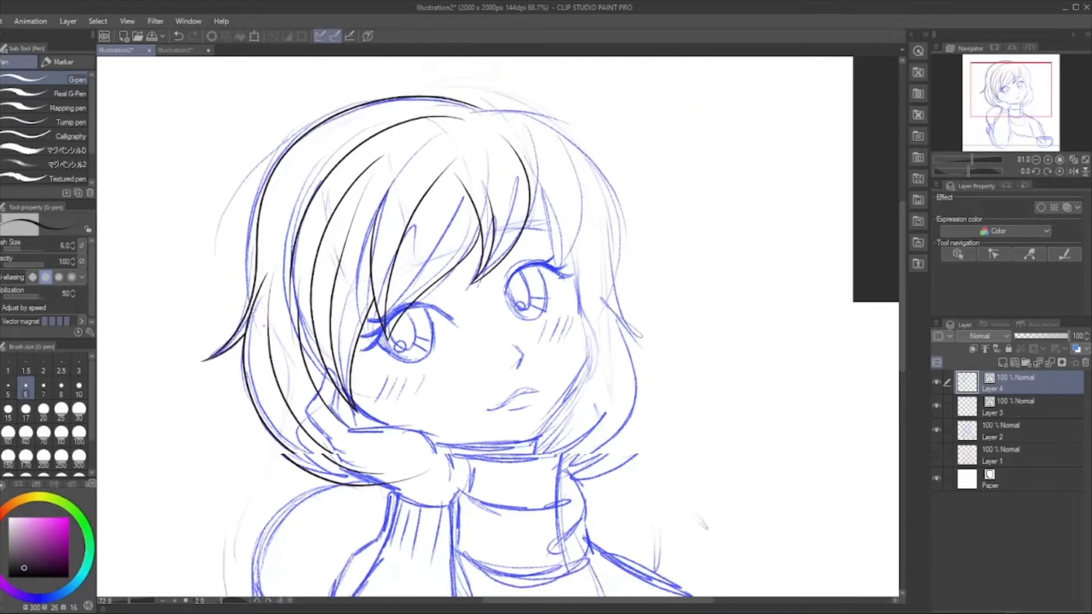
scroll(562, 180, up, 4)
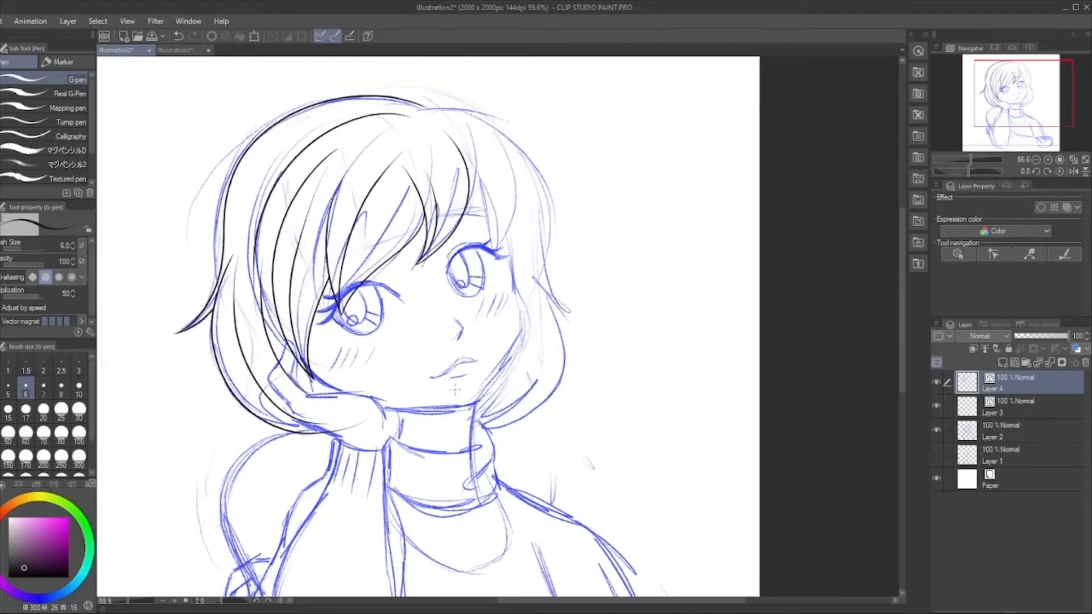
scroll(562, 181, up, 2)
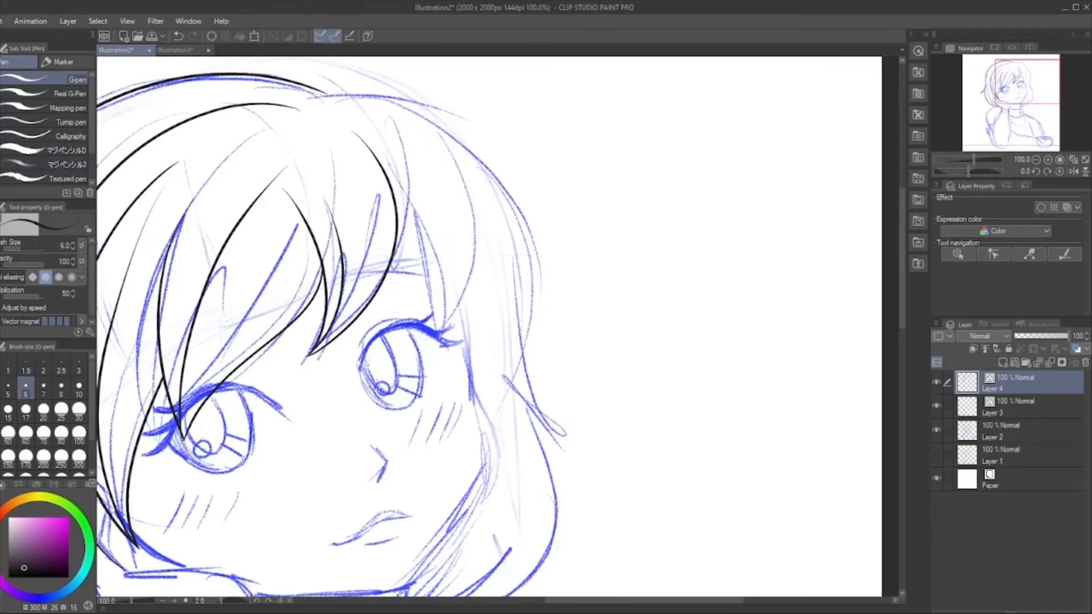
mouse_move(333, 92)
mouse_down()
mouse_move(407, 108)
mouse_move(483, 187)
mouse_move(529, 386)
mouse_move(570, 431)
mouse_move(504, 358)
mouse_move(452, 266)
mouse_up()
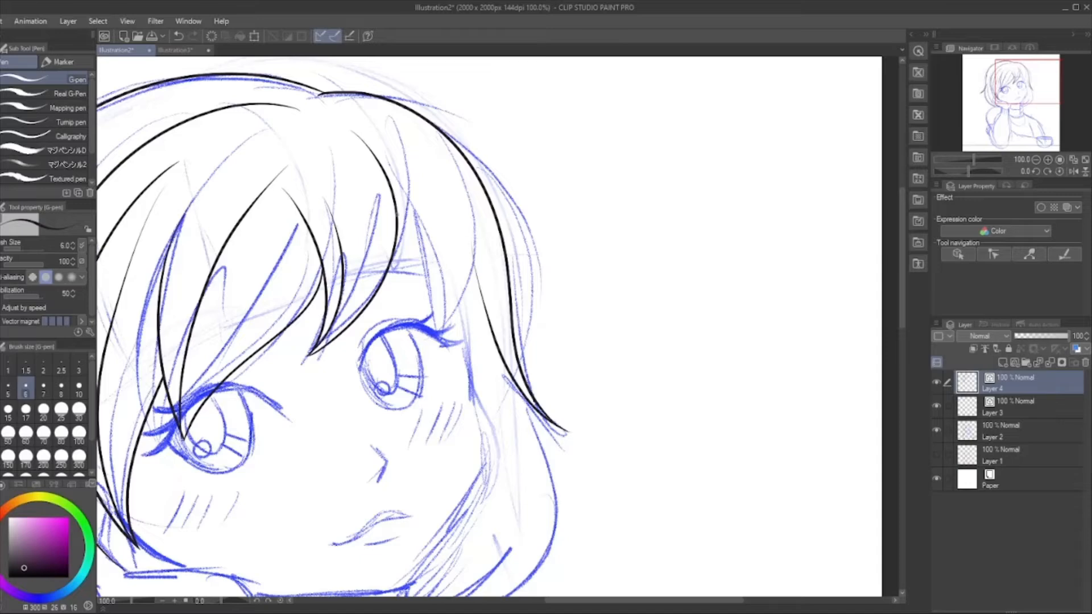
mouse_move(396, 219)
mouse_down()
mouse_move(442, 304)
mouse_move(441, 366)
mouse_move(465, 301)
mouse_move(442, 192)
mouse_up()
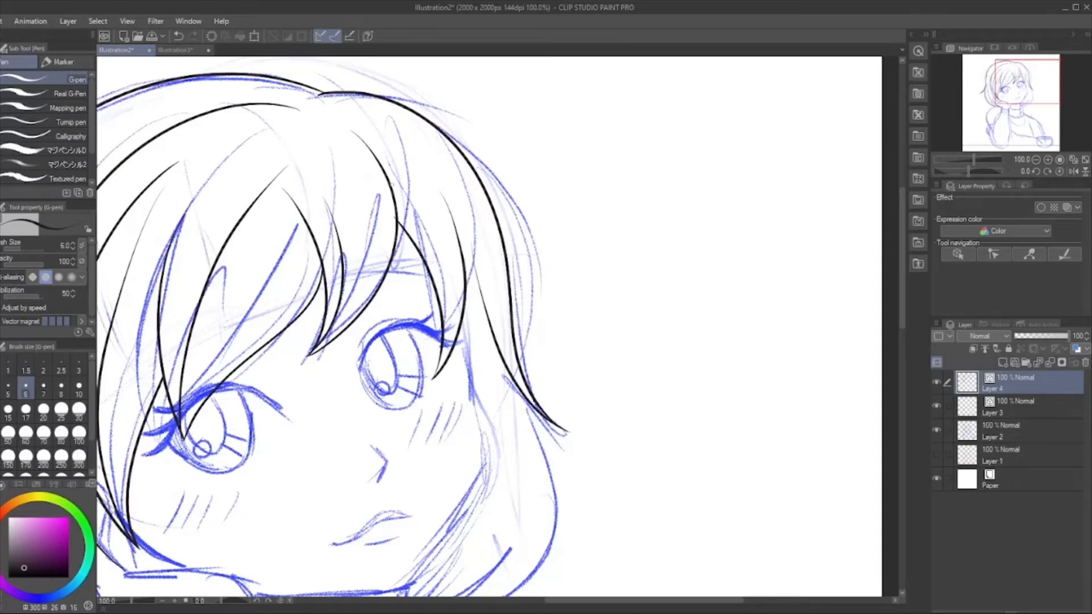
Ink the far side's rounded lower bob outline, with an inner curve from beside the far eye and a short strand over the cheek.
scroll(392, 184, down, 5)
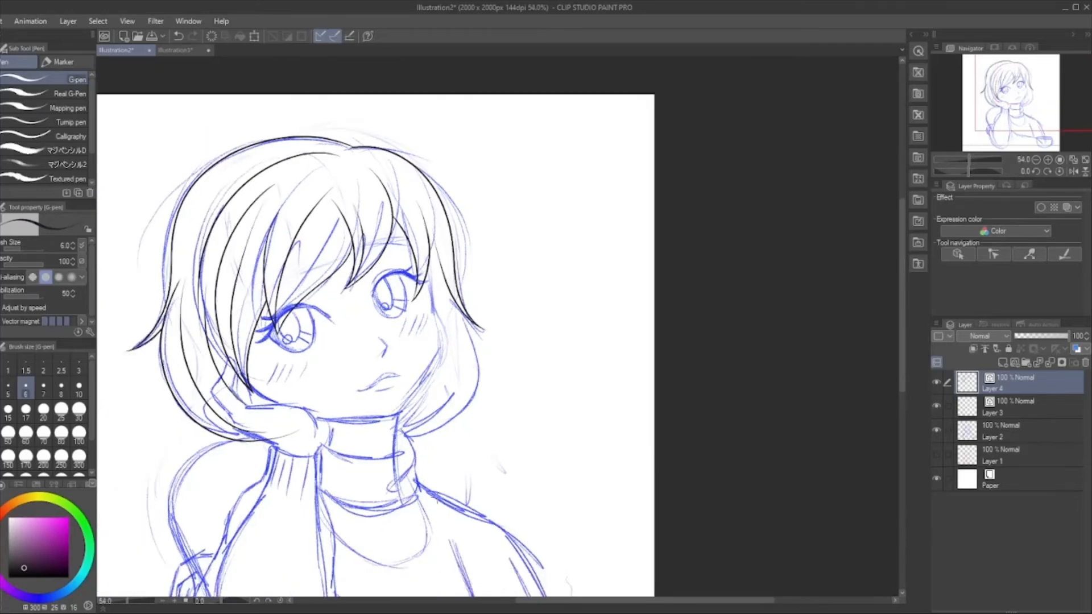
scroll(423, 463, up, 5)
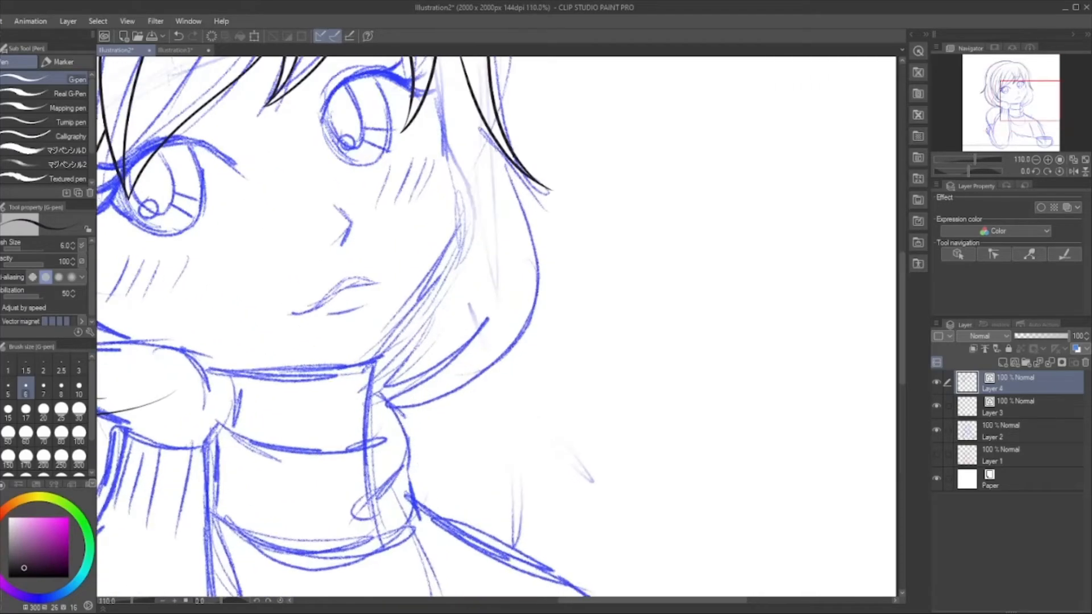
mouse_move(508, 157)
mouse_down()
mouse_move(539, 253)
mouse_move(535, 328)
mouse_move(470, 392)
mouse_move(392, 406)
mouse_move(419, 380)
mouse_move(467, 230)
mouse_up()
mouse_move(360, 378)
mouse_down()
mouse_move(409, 333)
mouse_move(394, 187)
mouse_up()
key(ctrl+z)
key(ctrl+z)
mouse_move(354, 382)
mouse_down()
mouse_move(438, 343)
mouse_move(477, 264)
mouse_move(472, 201)
mouse_move(431, 93)
mouse_up()
drag(360, 370, 413, 206)
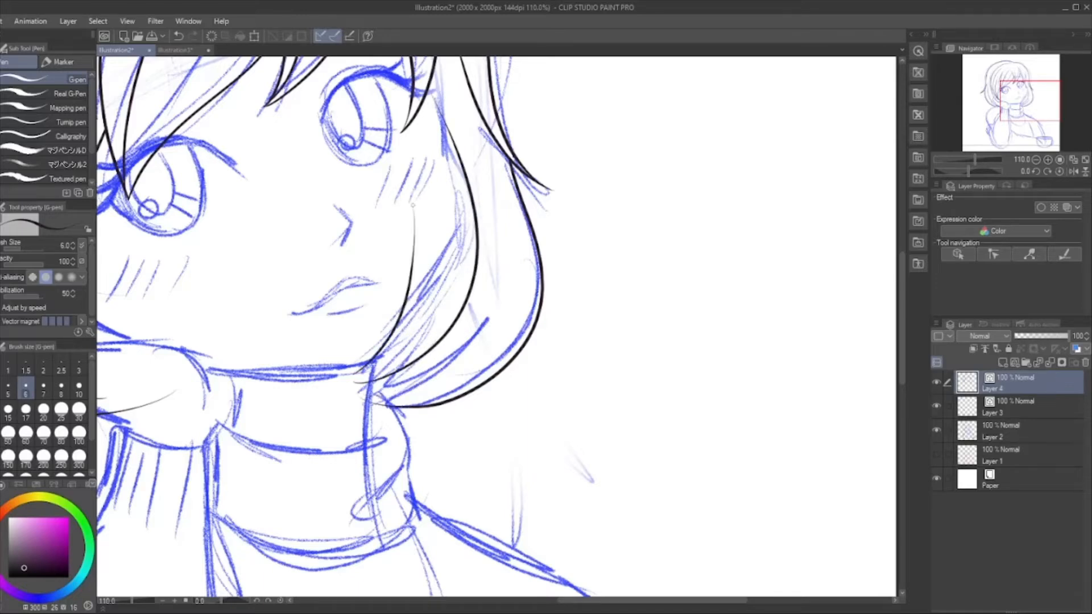
Toggle Layer 3's visibility to check its contents, and add a new vector layer above the hair line art.
scroll(416, 372, down, 5)
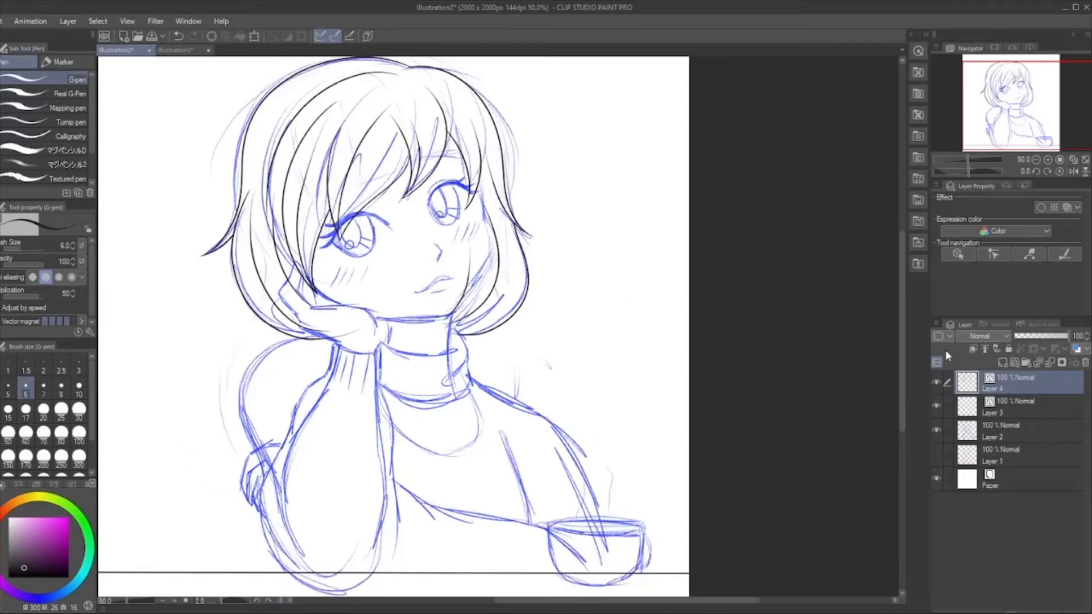
click(938, 405)
click(939, 405)
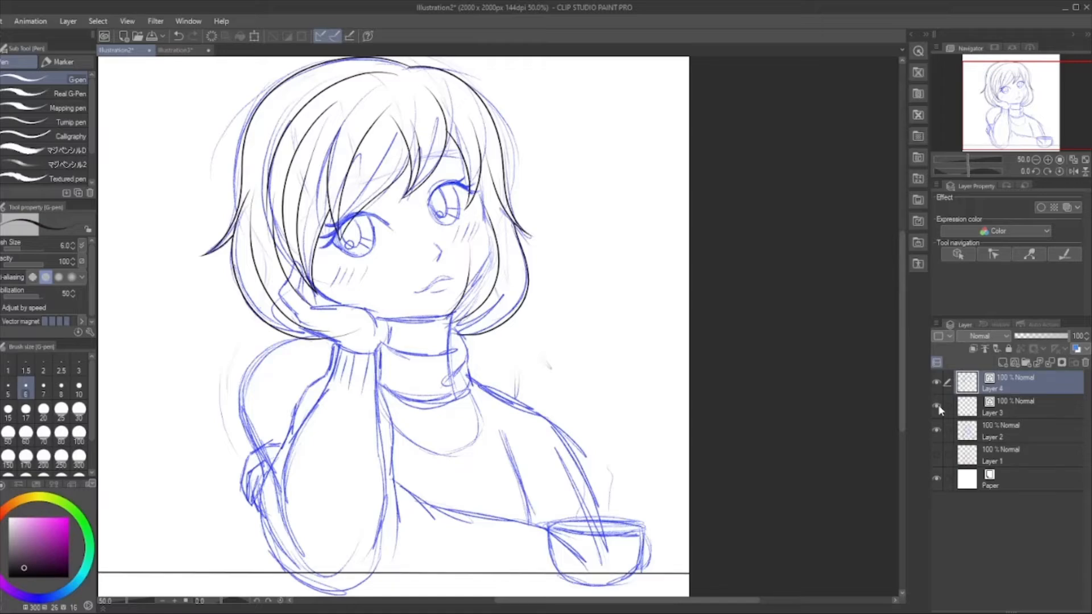
click(1012, 366)
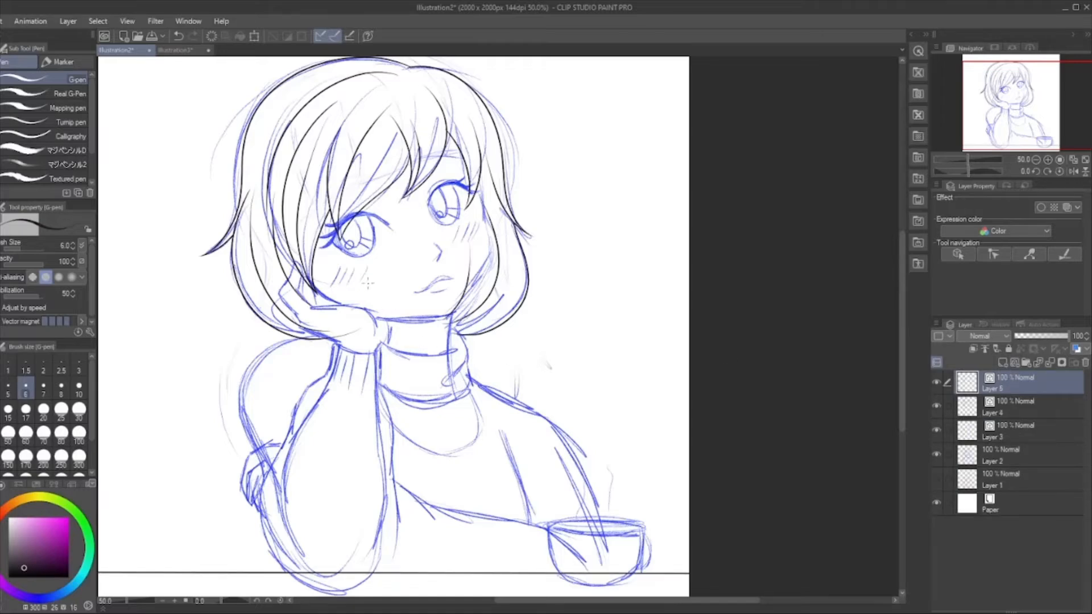
Ink the fingers resting on the near cheek and the top edge of the hand, ending in a curve beside the jaw.
scroll(367, 284, up, 2)
scroll(368, 283, up, 1)
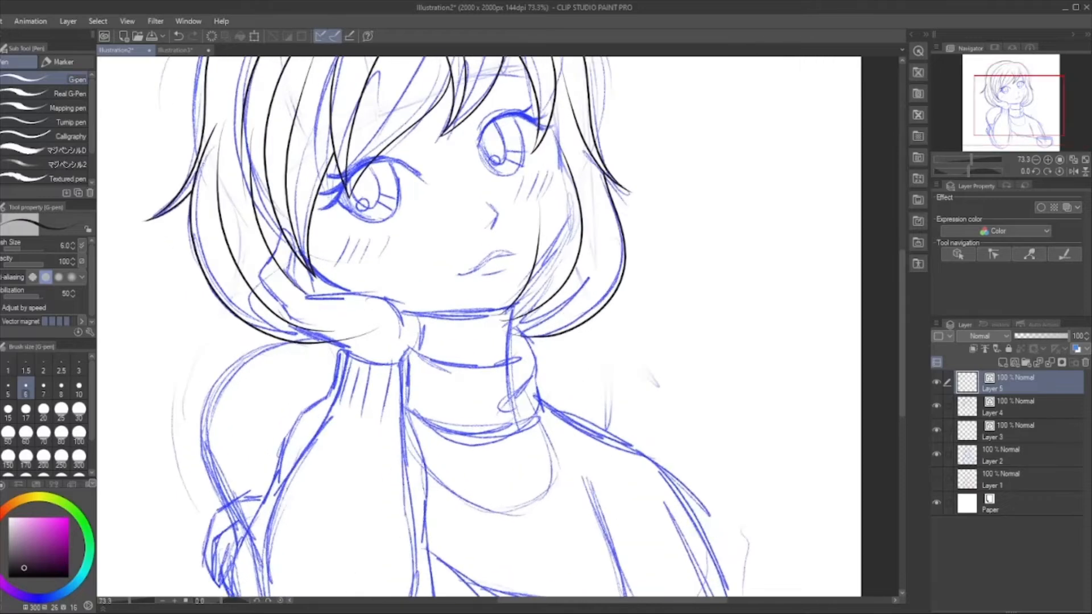
scroll(302, 267, up, 7)
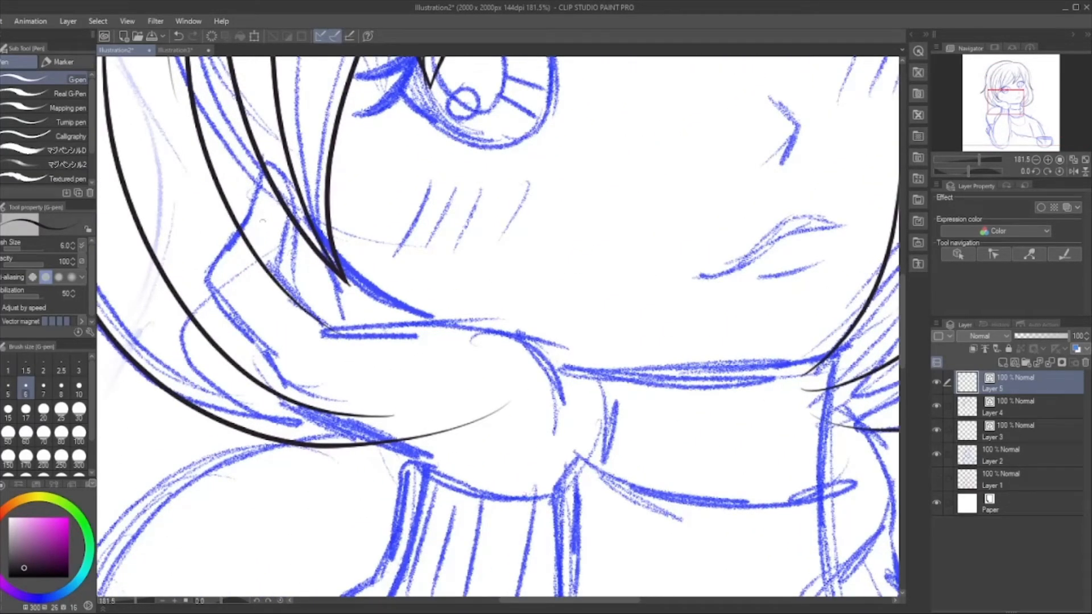
drag(287, 287, 267, 259)
mouse_move(277, 368)
mouse_down()
mouse_move(211, 285)
mouse_move(209, 261)
mouse_move(258, 182)
mouse_move(281, 187)
mouse_move(276, 259)
mouse_move(322, 322)
mouse_move(458, 319)
mouse_move(521, 343)
mouse_move(537, 426)
mouse_up()
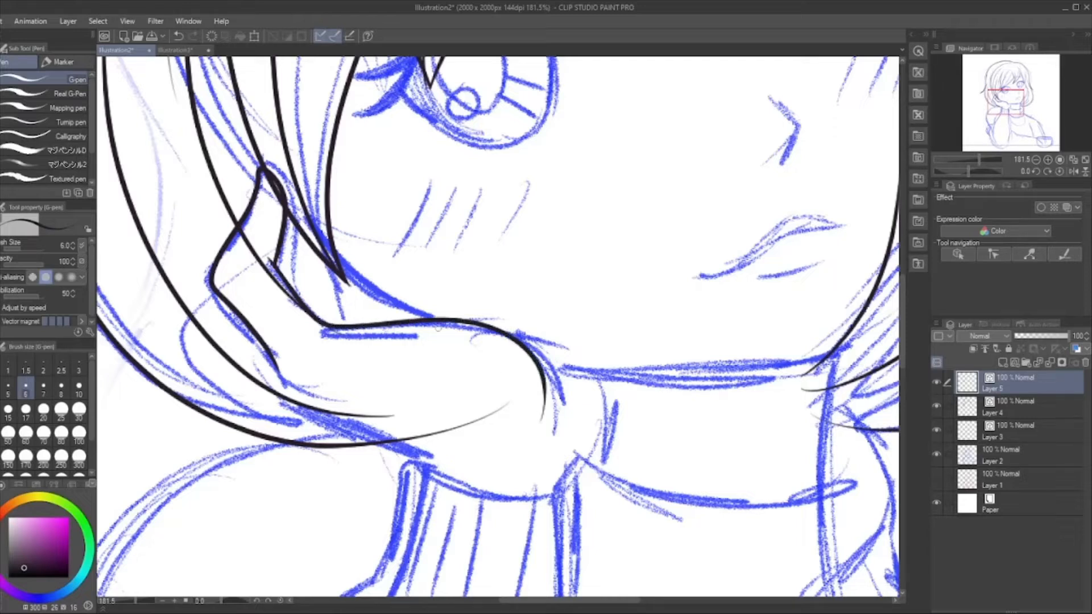
mouse_move(305, 238)
mouse_down()
mouse_move(302, 272)
mouse_move(353, 319)
mouse_move(332, 323)
mouse_move(385, 313)
mouse_up()
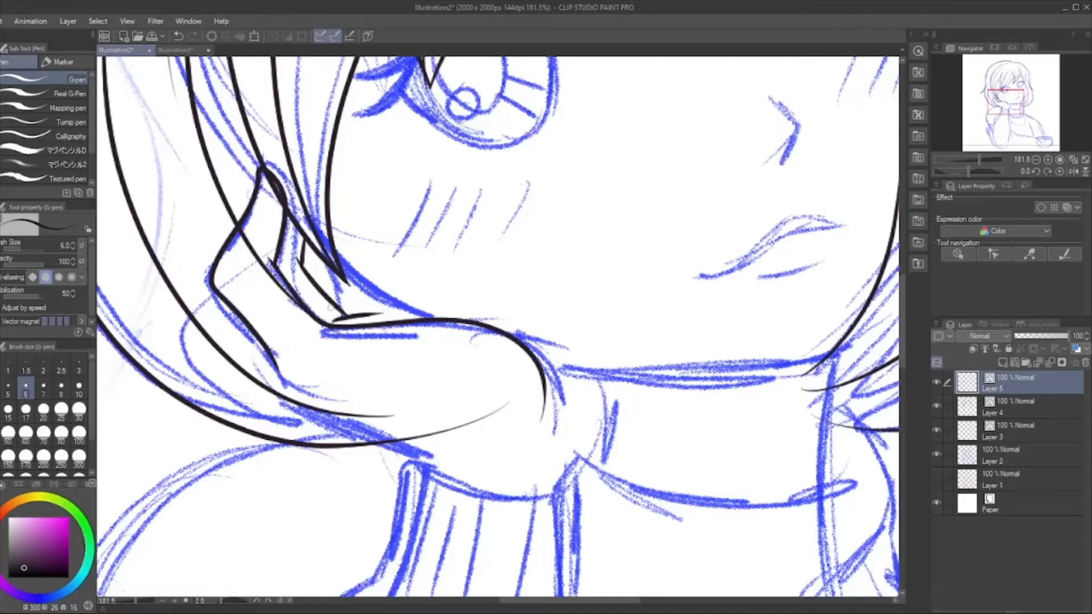
drag(329, 327, 351, 319)
Ink the lower edge of the hand down to the wrist, and the rounded curve at the heel of the palm.
scroll(346, 375, down, 2)
scroll(424, 332, down, 1)
scroll(423, 333, up, 3)
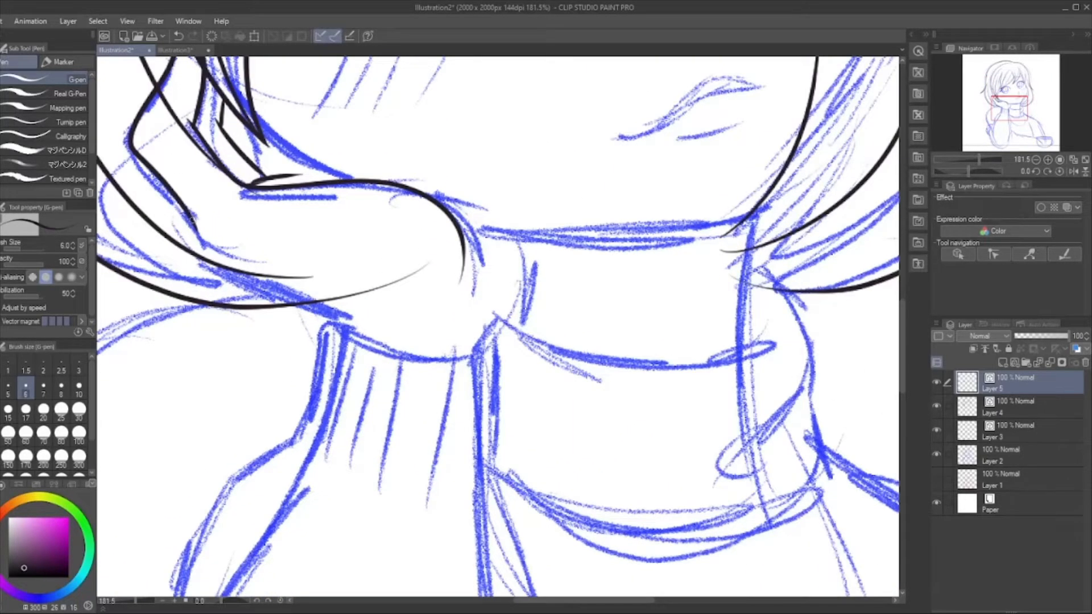
mouse_move(193, 219)
mouse_down()
mouse_move(218, 264)
mouse_move(343, 327)
mouse_up()
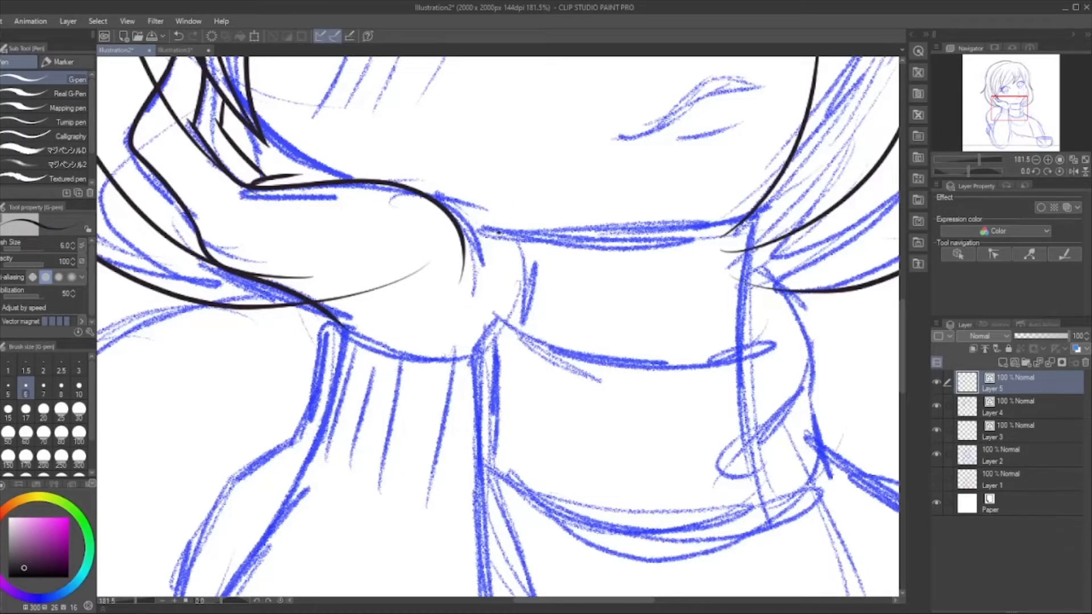
mouse_move(498, 231)
mouse_down()
mouse_move(517, 271)
mouse_move(500, 329)
mouse_move(470, 352)
mouse_up()
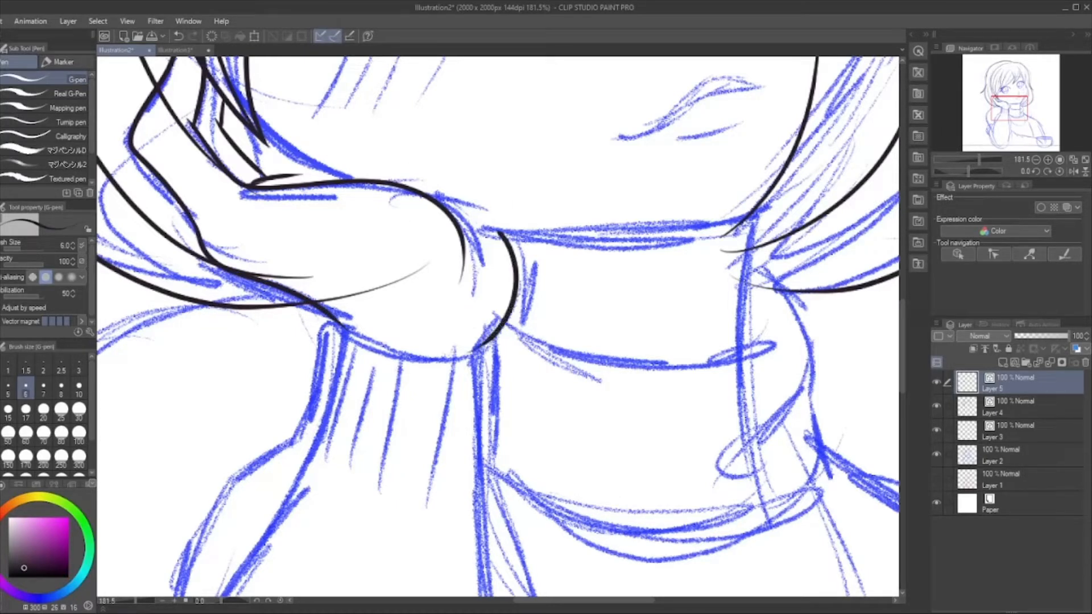
mouse_move(271, 140)
mouse_down()
mouse_move(304, 175)
mouse_move(289, 177)
mouse_move(340, 169)
mouse_up()
key(ctrl+z)
Erase the Layer 4 hair lines that cross the inside of the hand and fingertip with the Hard eraser.
scroll(424, 251, down, 9)
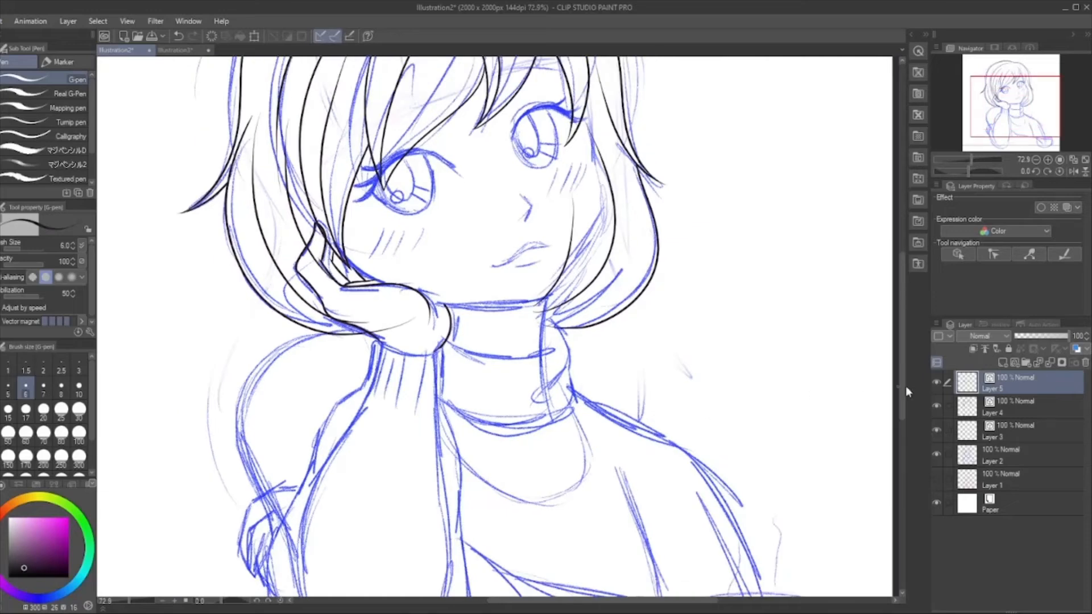
click(955, 407)
scroll(321, 252, up, 10)
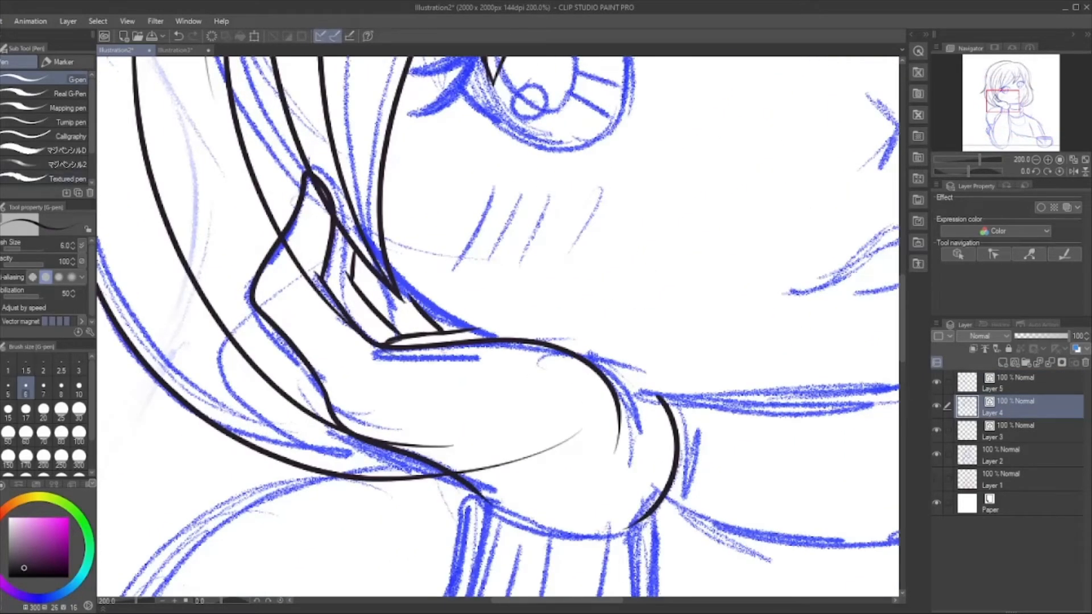
key(e)
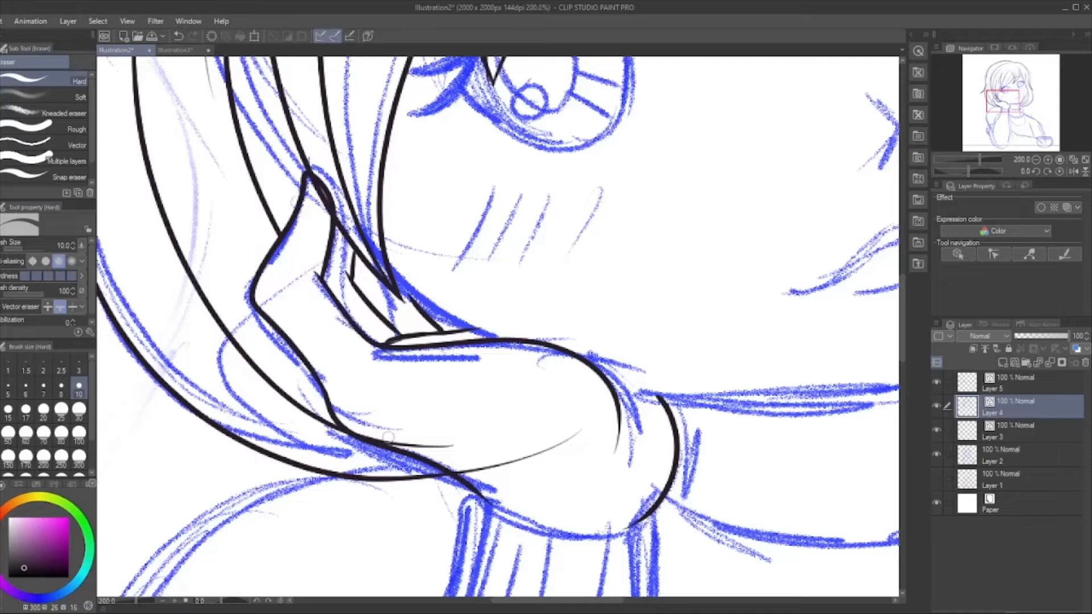
mouse_move(388, 437)
mouse_down()
mouse_move(498, 463)
mouse_move(453, 450)
mouse_move(518, 485)
mouse_move(524, 434)
mouse_up()
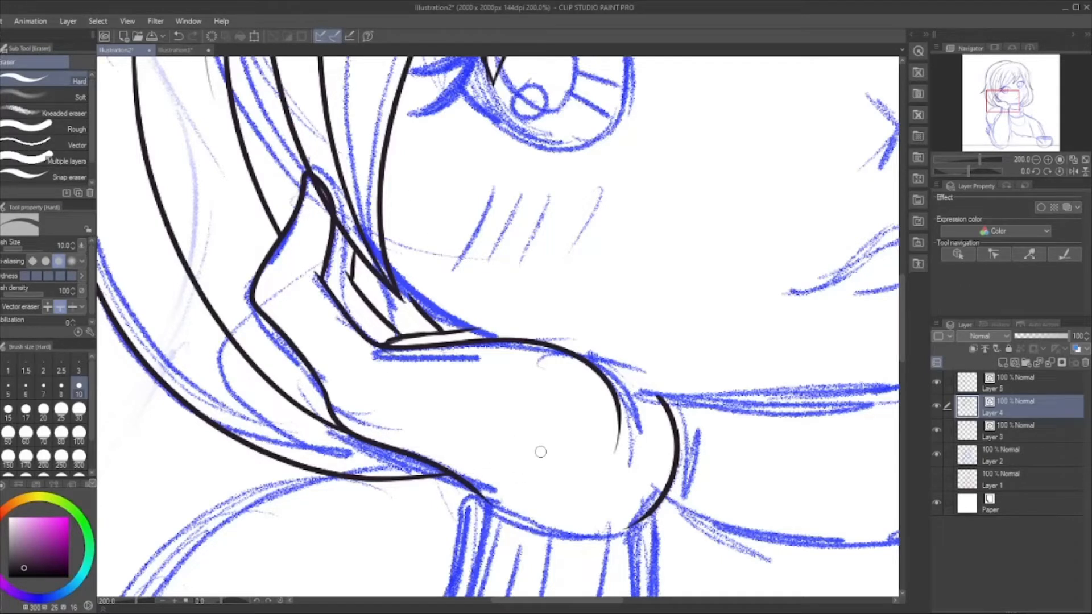
drag(319, 187, 329, 194)
scroll(316, 283, down, 1)
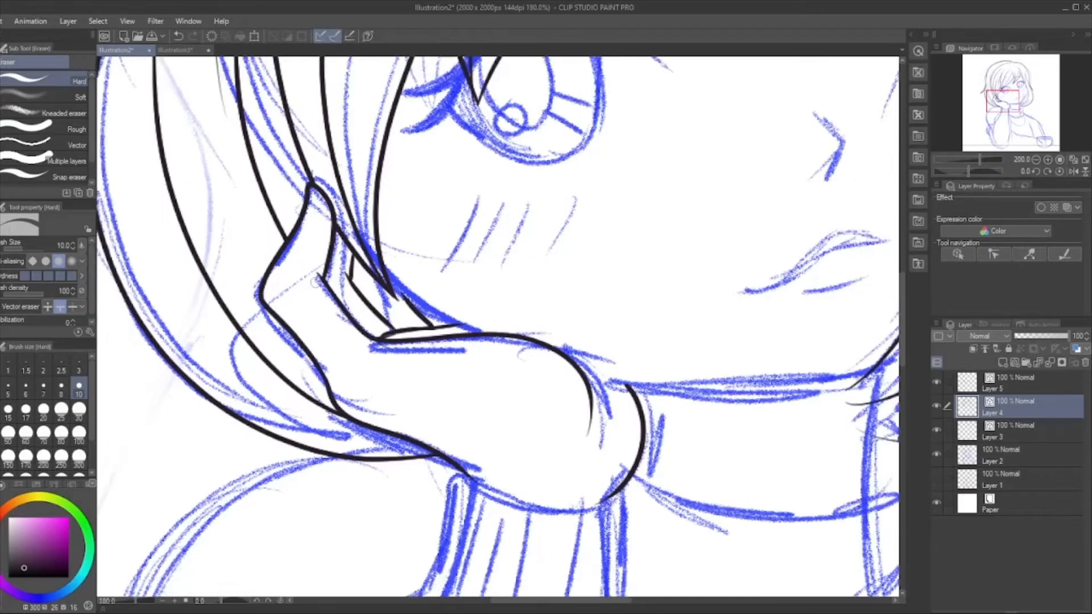
Add a new vector layer directly above Layer 4 for the face outline and switch to the G-pen.
scroll(316, 282, down, 6)
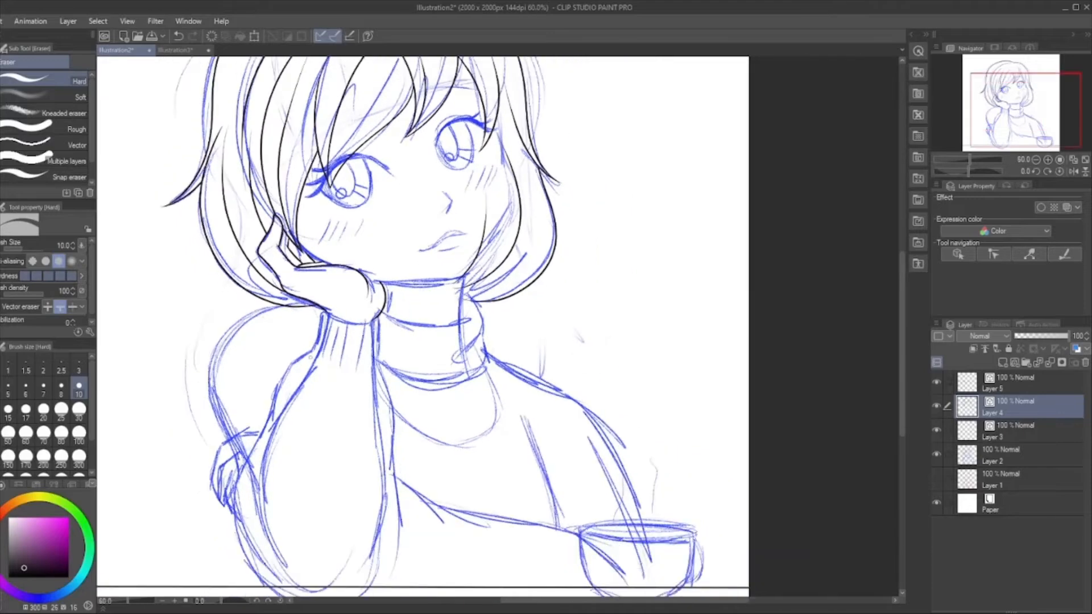
scroll(400, 357, up, 2)
scroll(400, 358, down, 4)
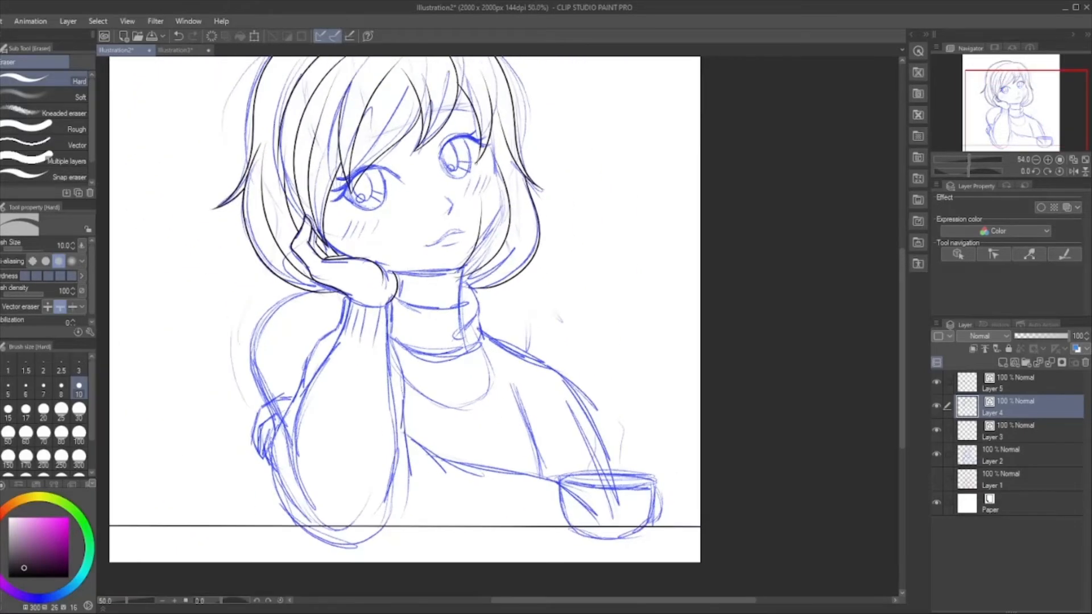
scroll(475, 145, up, 2)
scroll(381, 189, up, 2)
scroll(381, 188, down, 2)
scroll(381, 188, up, 3)
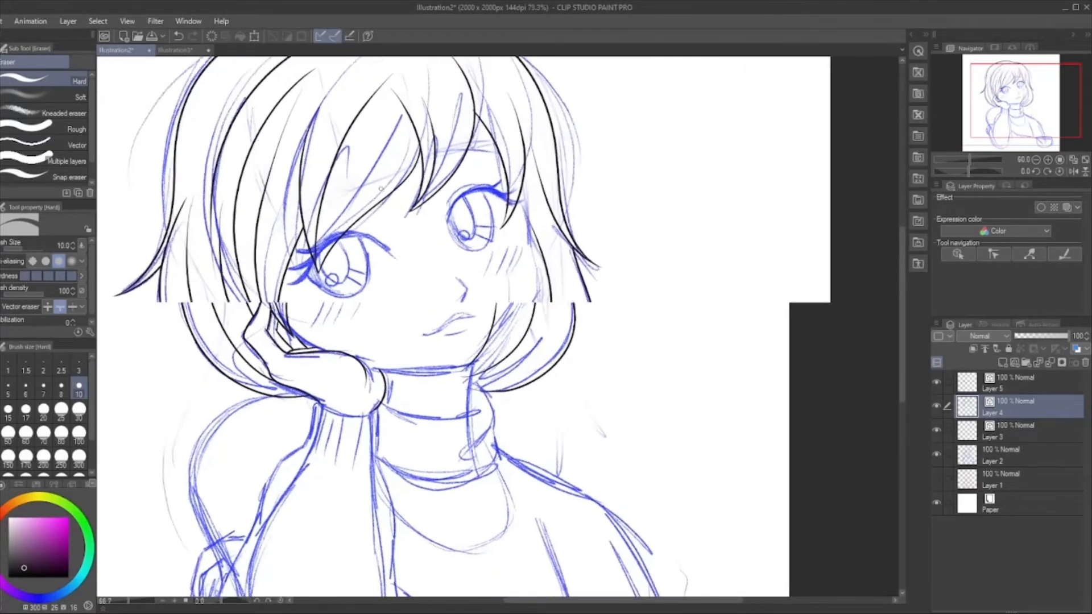
scroll(381, 188, up, 1)
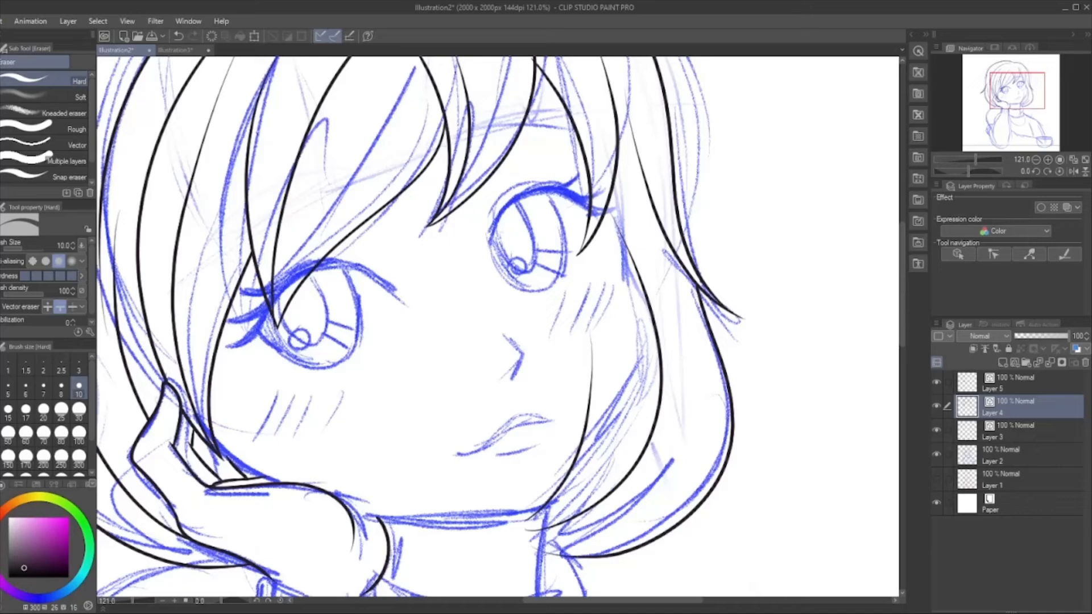
click(1016, 362)
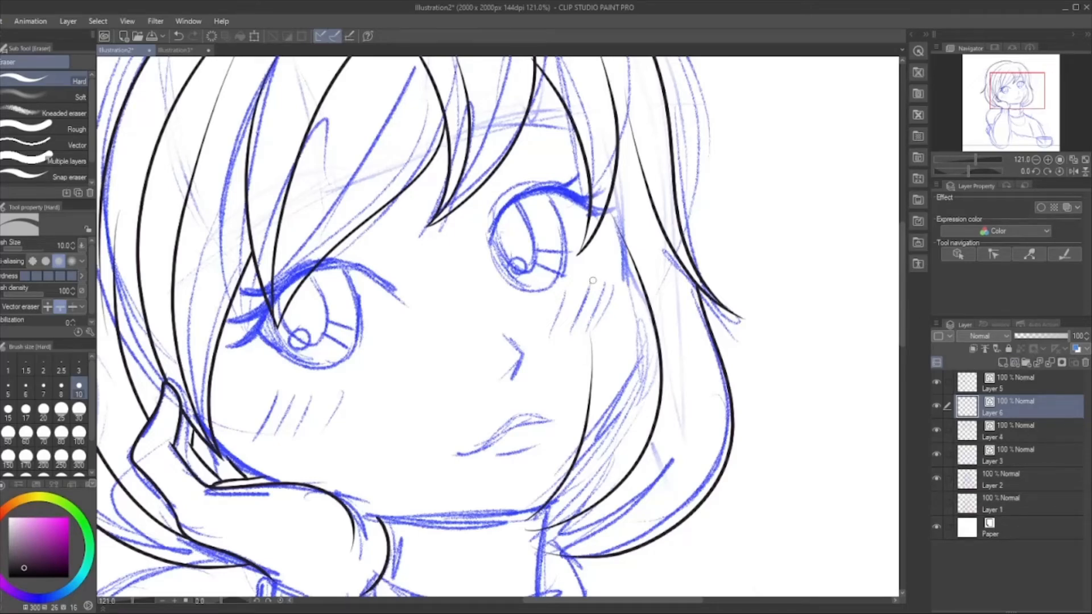
scroll(468, 293, up, 1)
scroll(390, 188, down, 2)
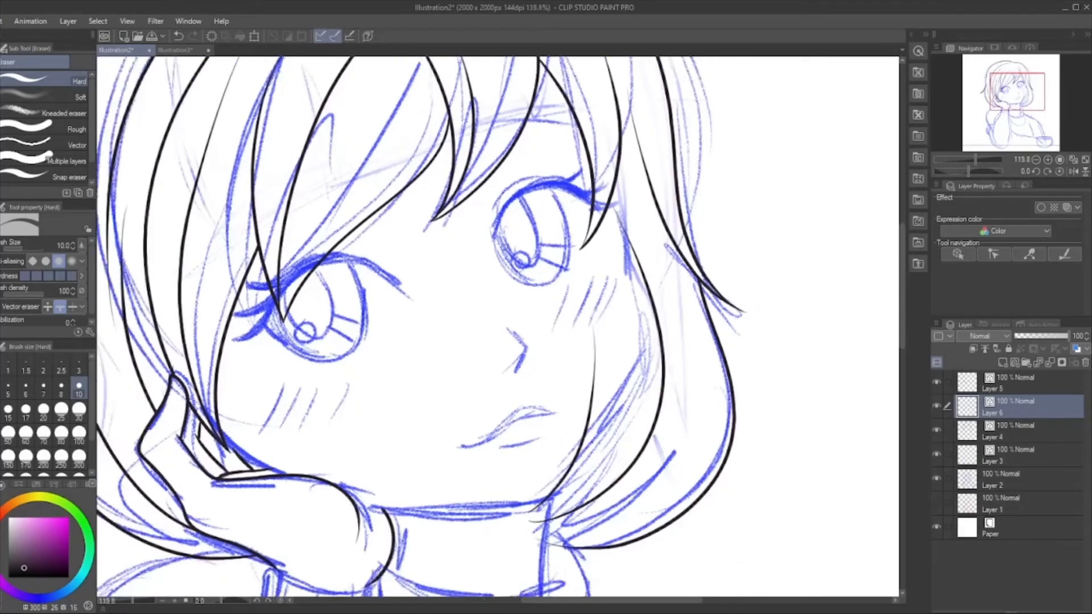
scroll(516, 468, up, 1)
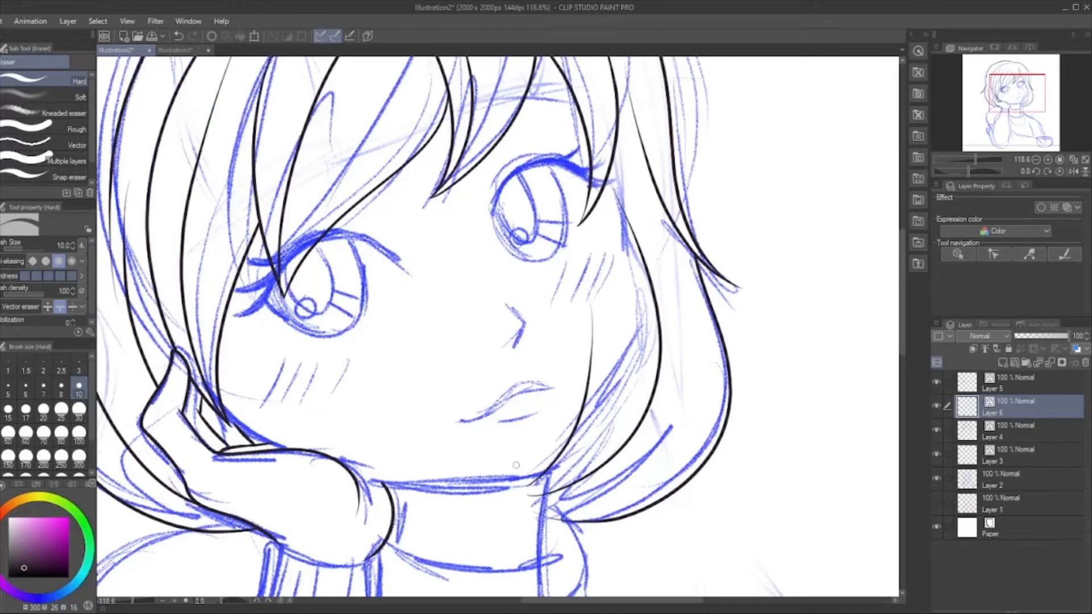
key(p)
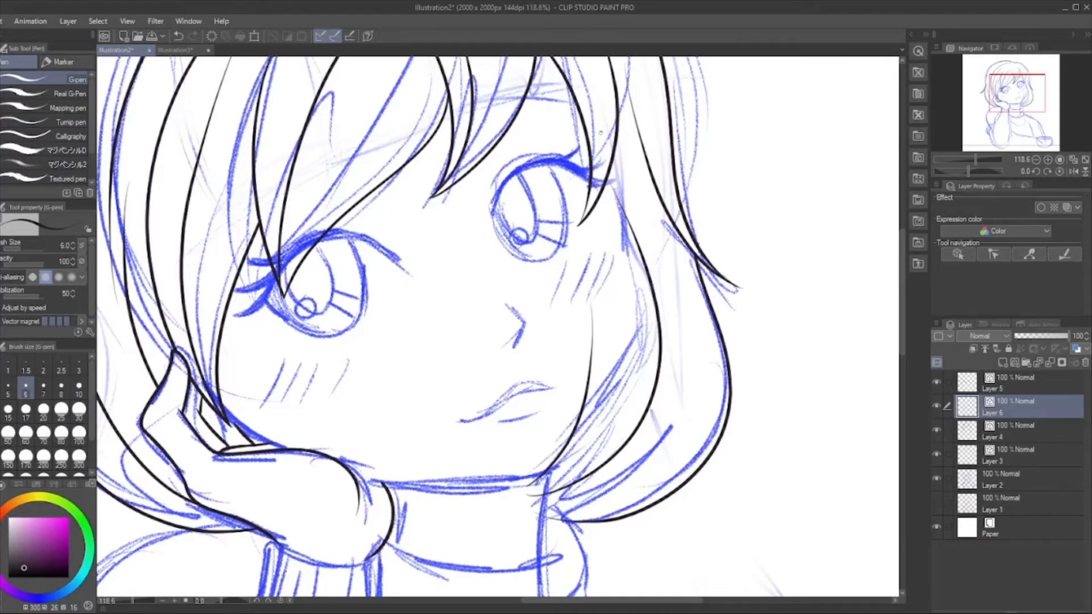
mouse_move(601, 132)
mouse_down()
mouse_move(642, 325)
mouse_move(613, 377)
mouse_move(552, 439)
mouse_up()
key(ctrl+z)
mouse_move(603, 122)
mouse_down()
mouse_move(634, 319)
mouse_move(536, 455)
mouse_up()
key(ctrl+z)
mouse_move(600, 121)
mouse_down()
mouse_move(621, 285)
mouse_move(626, 293)
mouse_move(610, 114)
mouse_move(642, 303)
mouse_move(634, 360)
mouse_move(508, 491)
mouse_move(442, 495)
mouse_move(348, 478)
mouse_up()
key(ctrl+z)
key(ctrl+z)
Ink the face outline from the hand along the jaw up past the far eye, checking it with Layer 4 toggled.
mouse_move(417, 486)
mouse_down()
mouse_move(544, 480)
mouse_move(615, 407)
mouse_move(647, 351)
mouse_move(648, 293)
mouse_move(592, 119)
mouse_up()
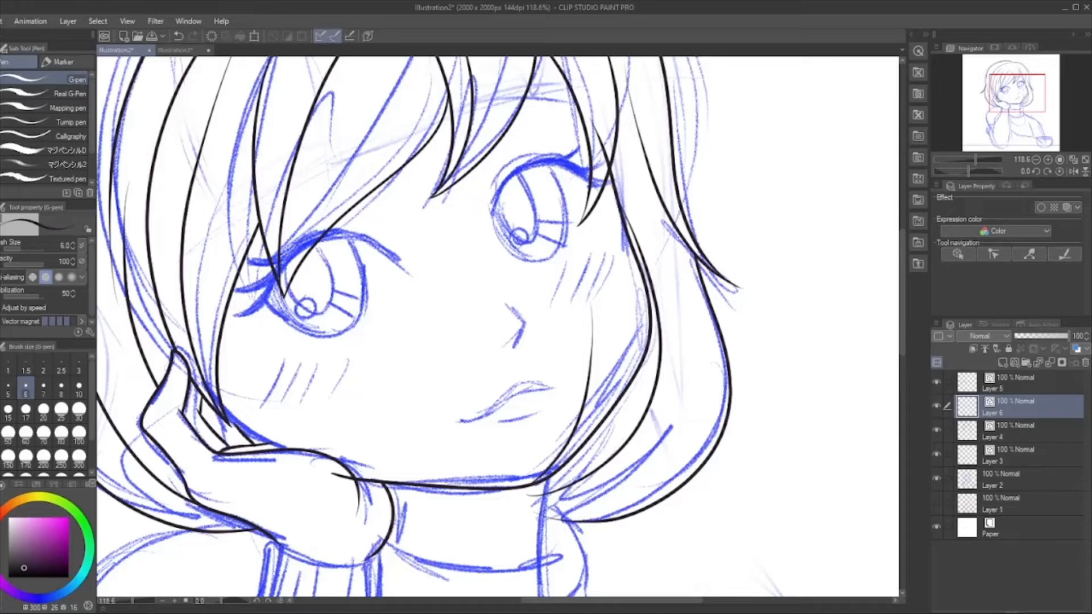
click(936, 430)
click(937, 430)
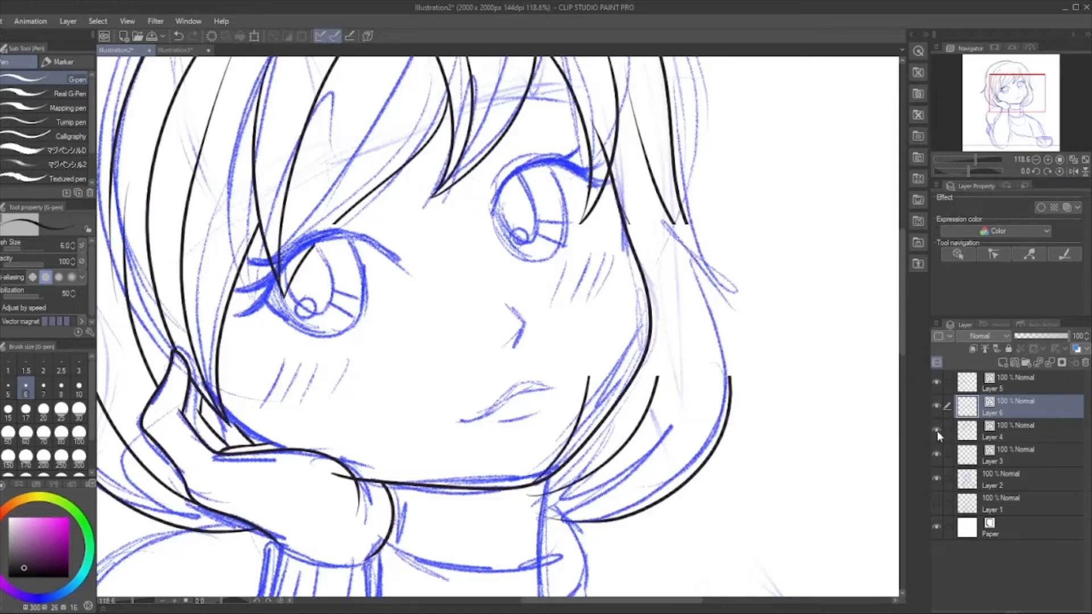
Erase the short hair strand crossing the far cheek and jaw on Layer 4 with the Hard eraser.
click(1035, 442)
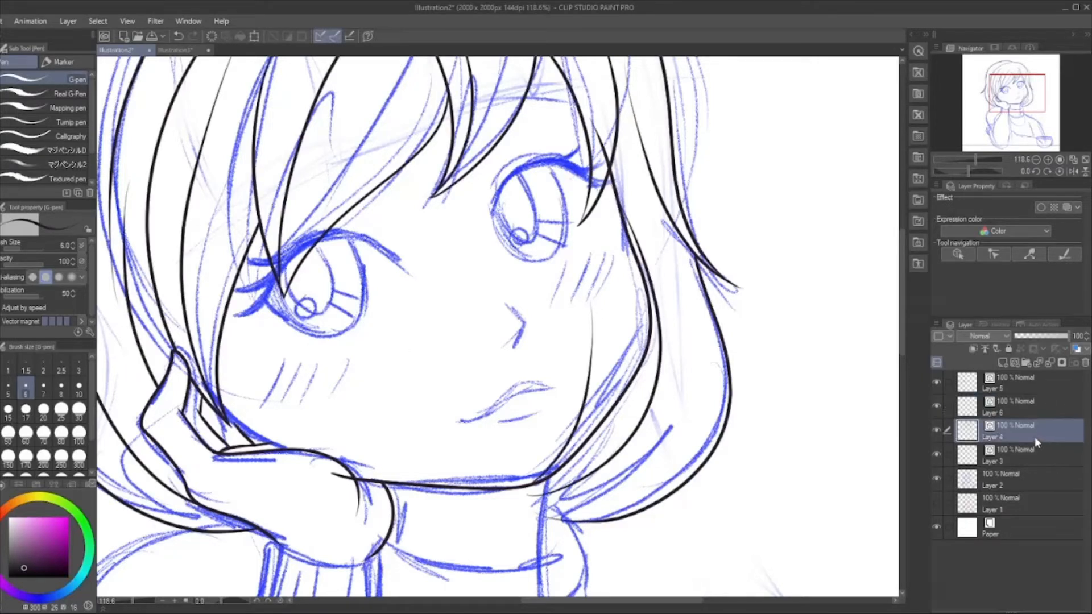
click(937, 430)
click(937, 430)
key(e)
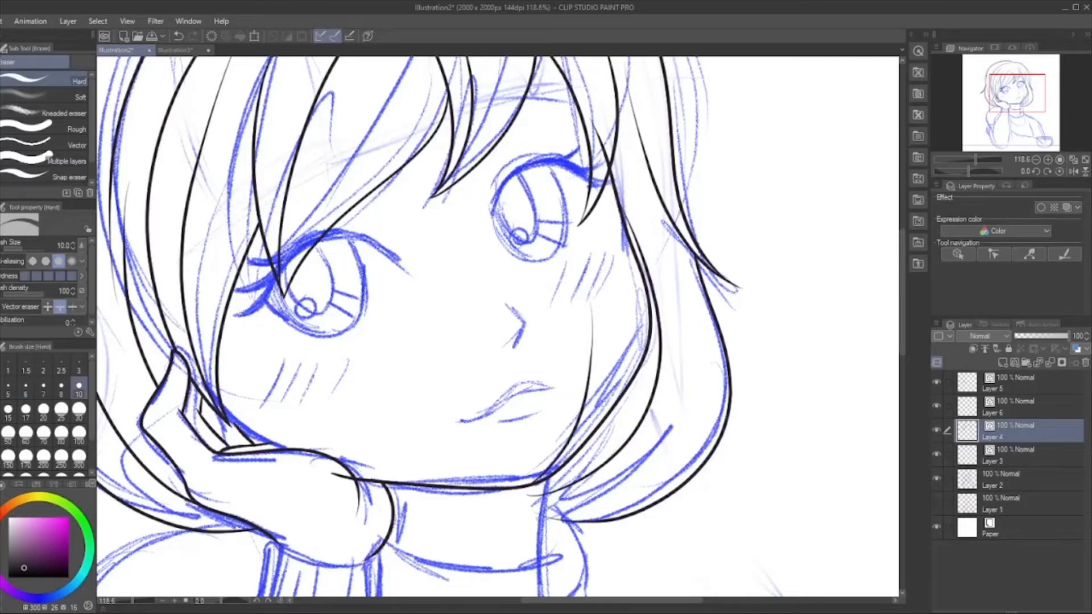
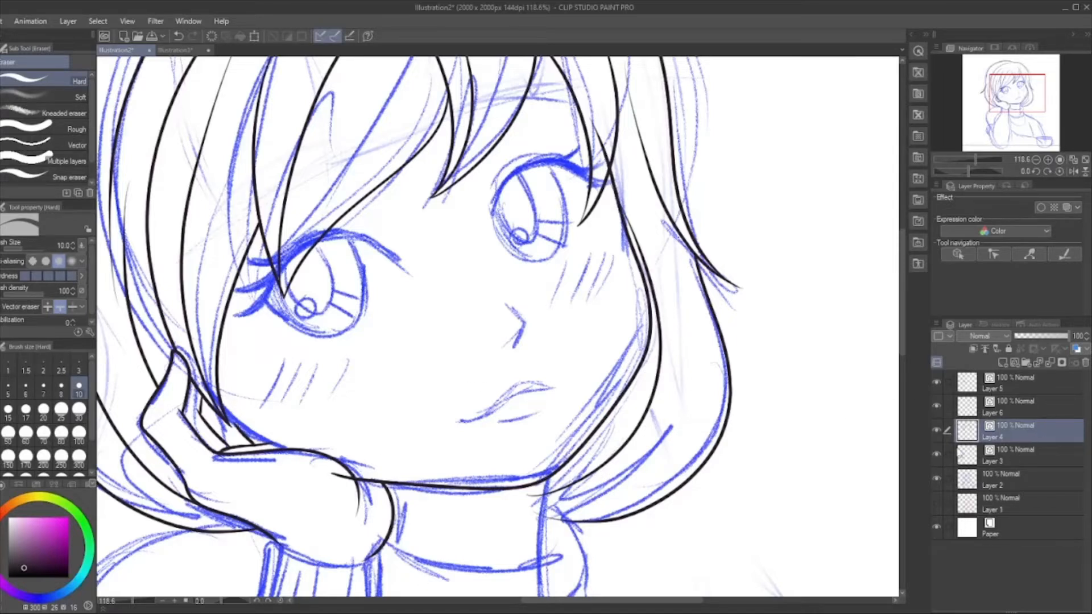
Trim the ends of the Layer 6 face outline where they overlap the hair lock by the far eye and the hand.
click(937, 406)
click(937, 407)
click(1006, 403)
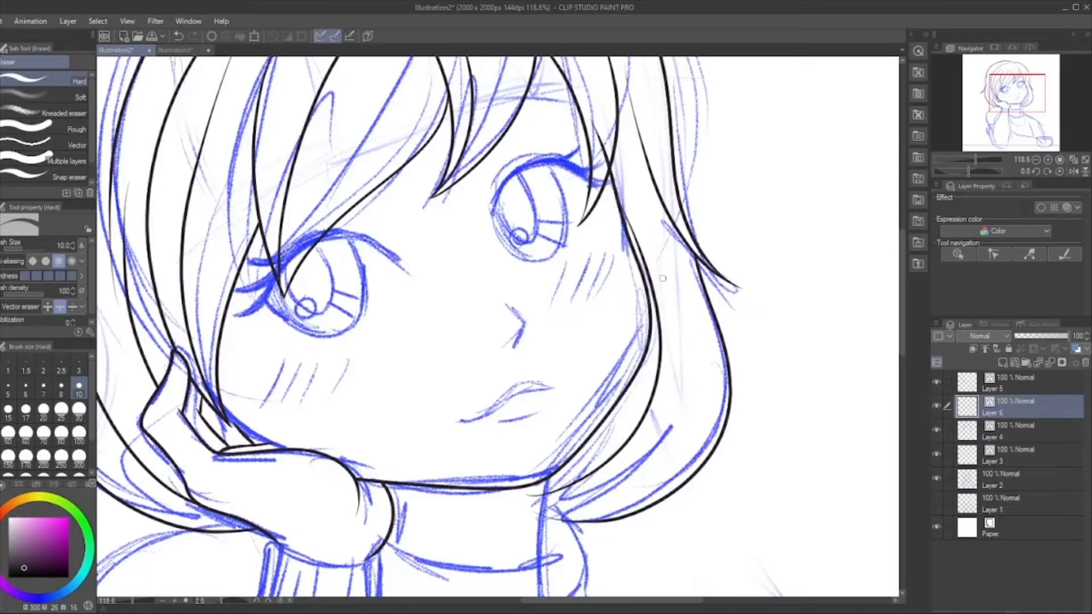
drag(601, 156, 606, 143)
Toggle the visibility of Layers 5, 4 and 6 to check which lines each one holds.
click(935, 382)
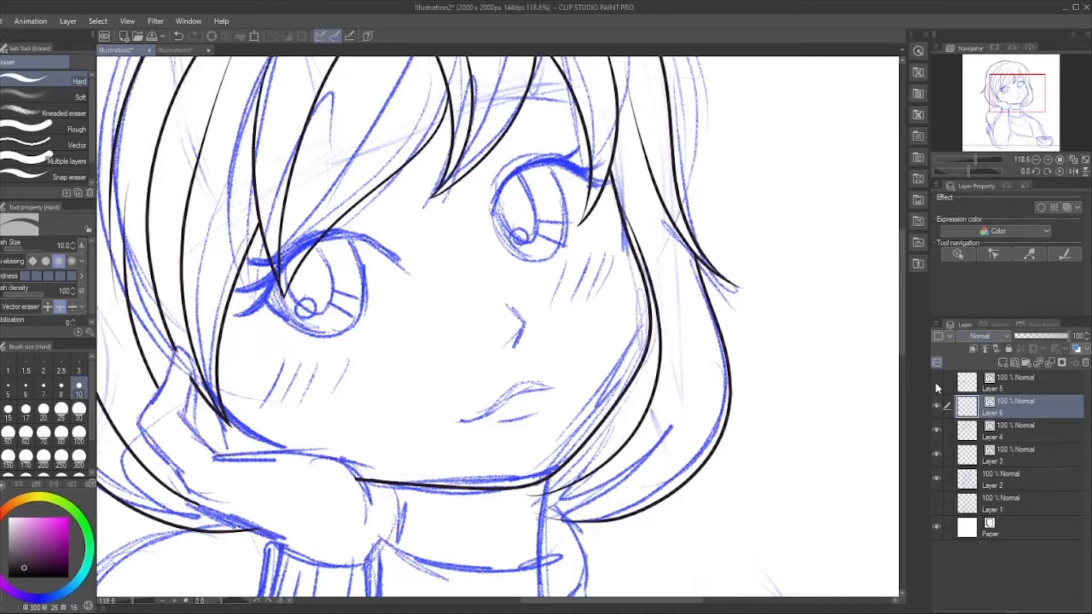
click(937, 383)
click(1003, 383)
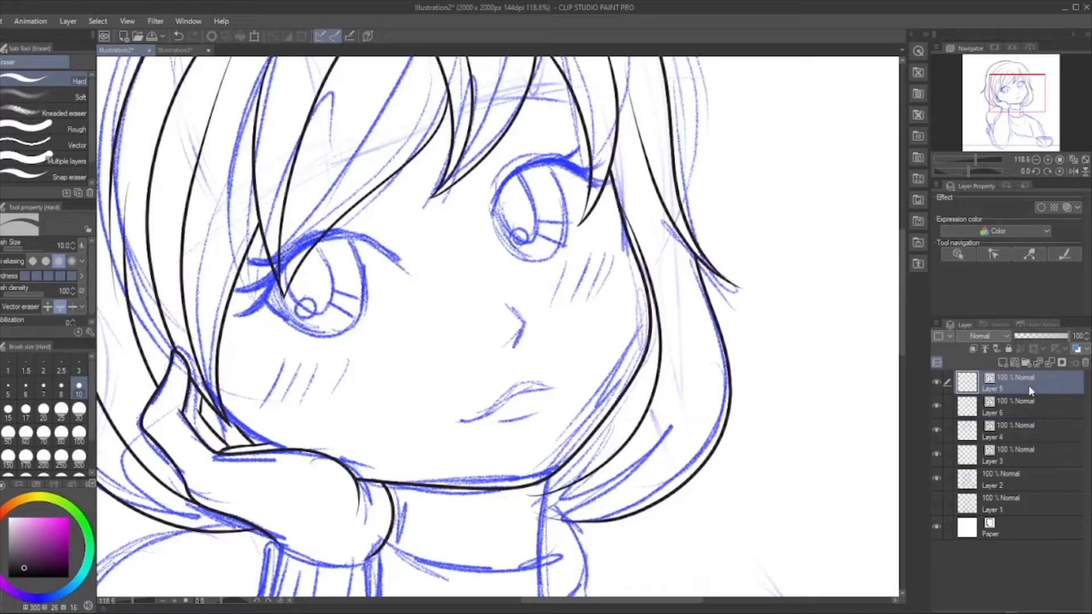
click(940, 426)
click(941, 426)
click(939, 405)
click(938, 404)
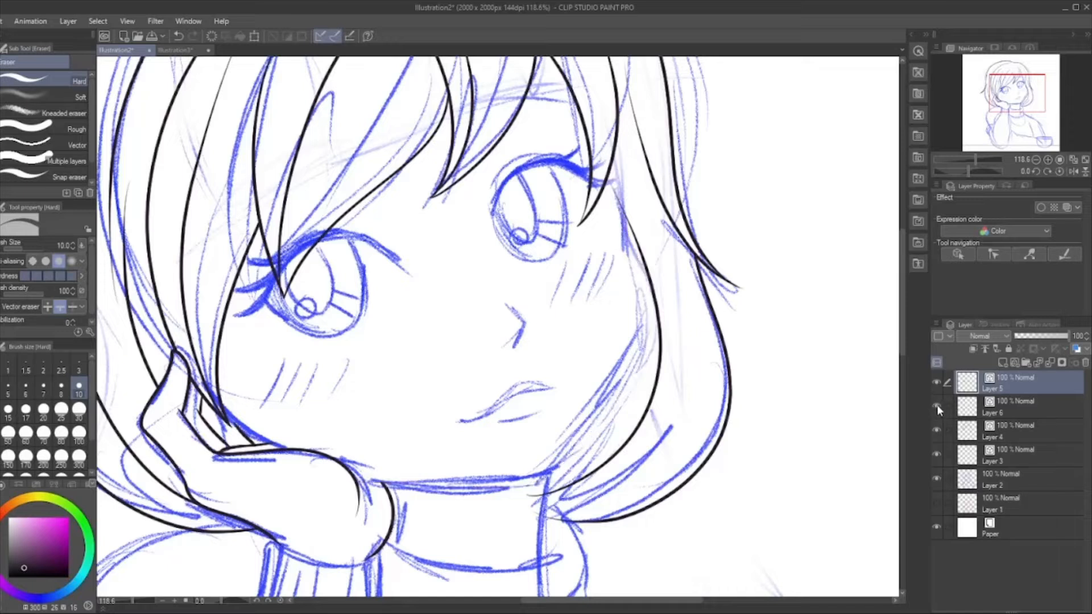
Ink the near cheek contour behind the fingertips on Layer 6, then check it with the Layer 4 hair lines hidden and restored.
click(1031, 408)
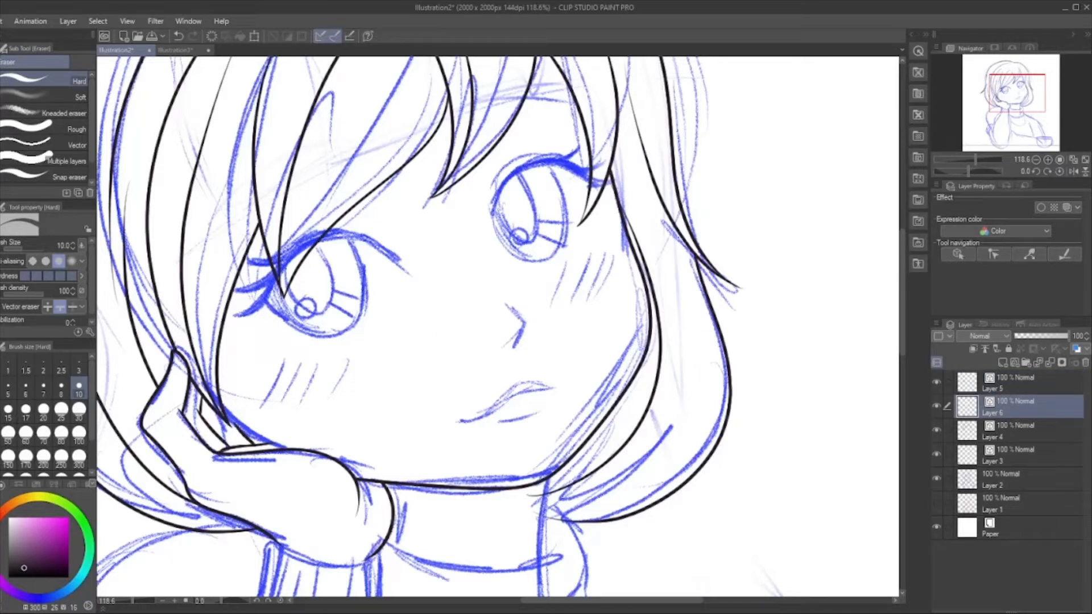
key(p)
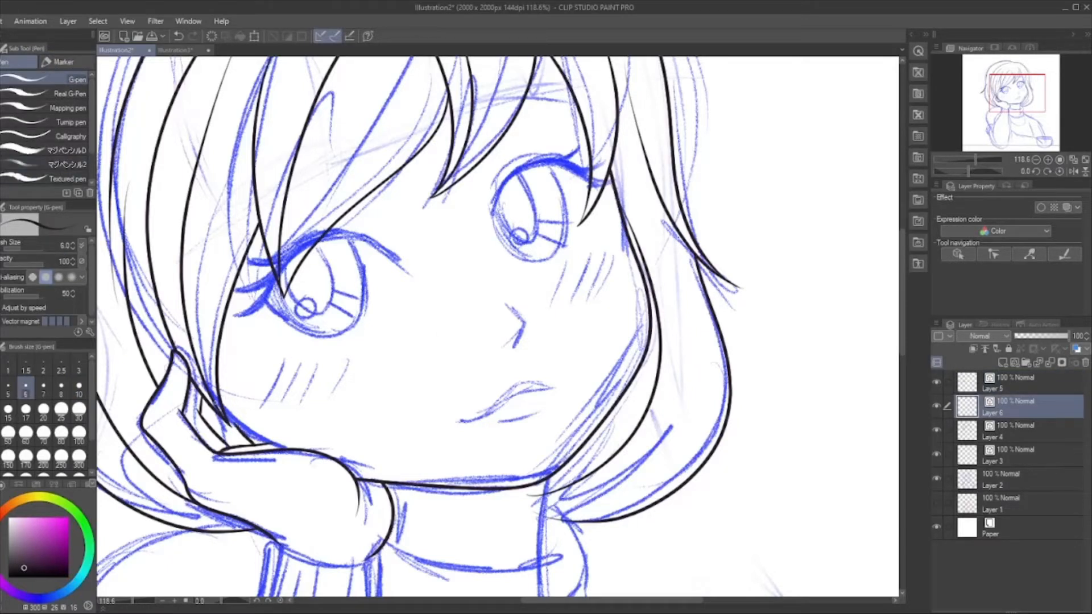
mouse_move(213, 399)
mouse_down()
mouse_move(257, 440)
mouse_move(316, 462)
mouse_up()
click(936, 427)
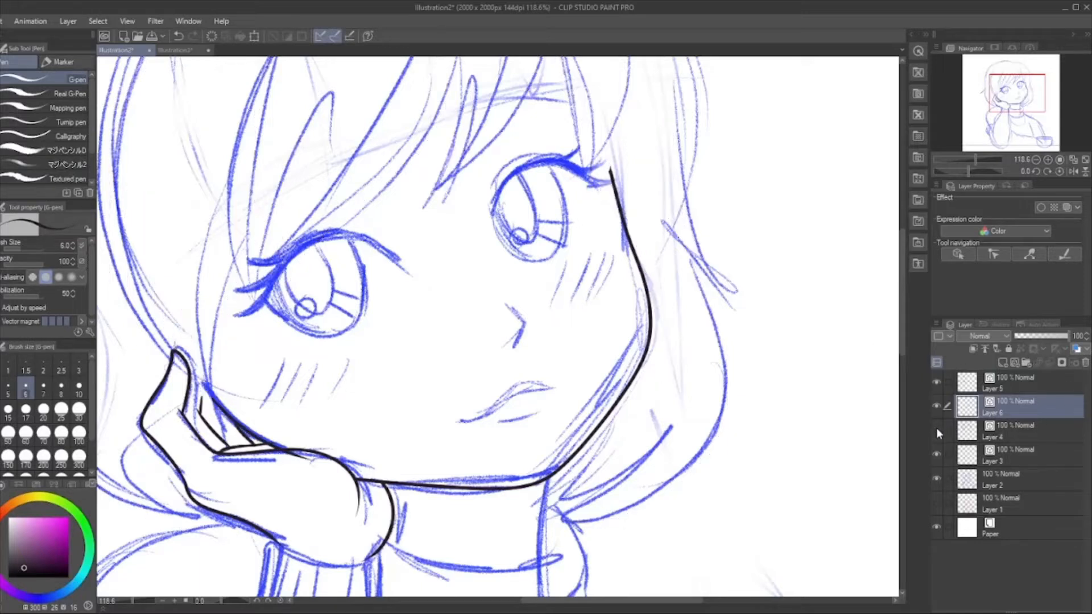
click(937, 430)
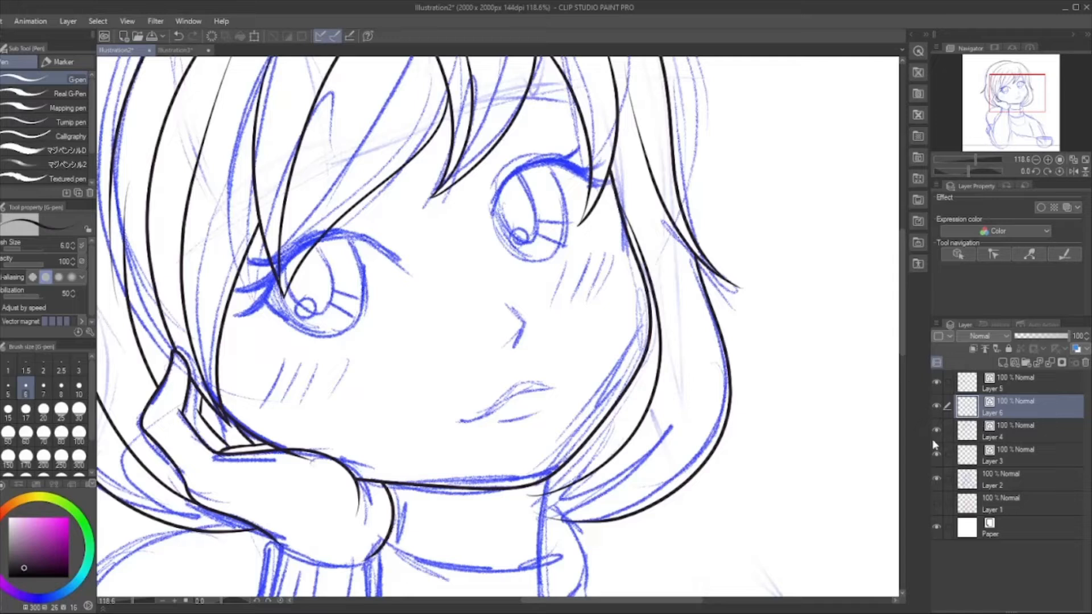
Erase the hair line overlapping the near cheek contour beside the fingertips on Layer 4 with the Hard eraser.
click(936, 452)
click(937, 430)
click(937, 430)
click(1015, 428)
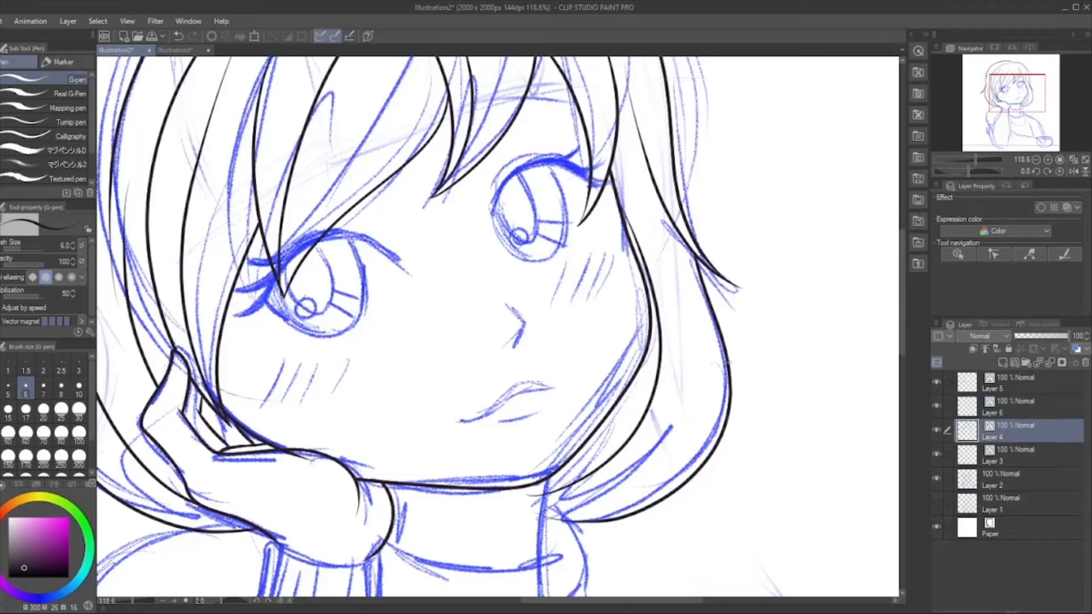
key(e)
drag(214, 402, 218, 408)
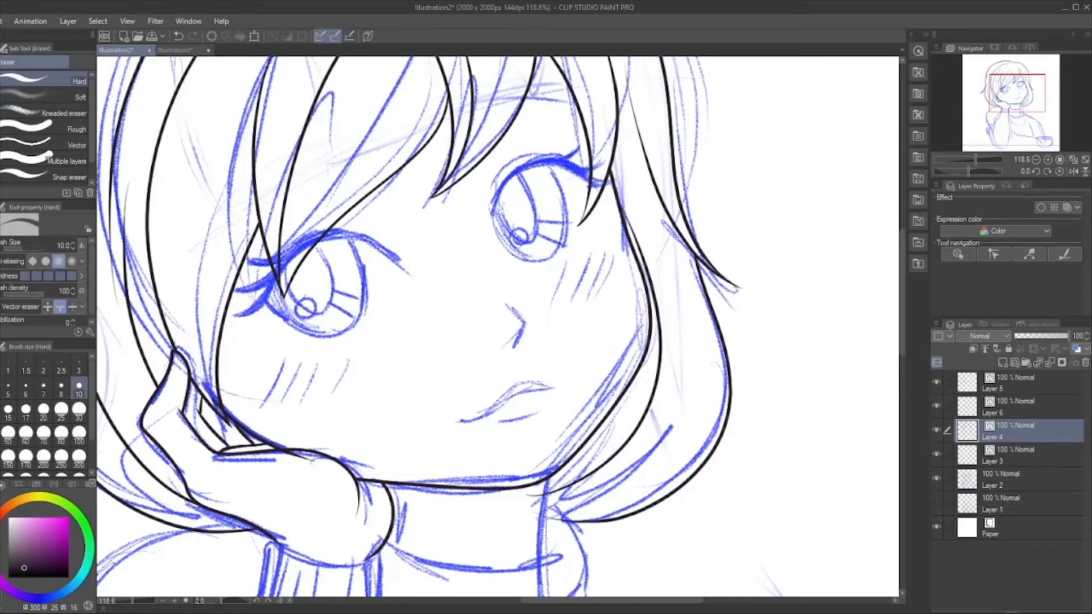
Undo the last hair-line erasure on Layer 4 and erase along the near cheek contour beside the fingertips on Layer 6.
key(ctrl+z)
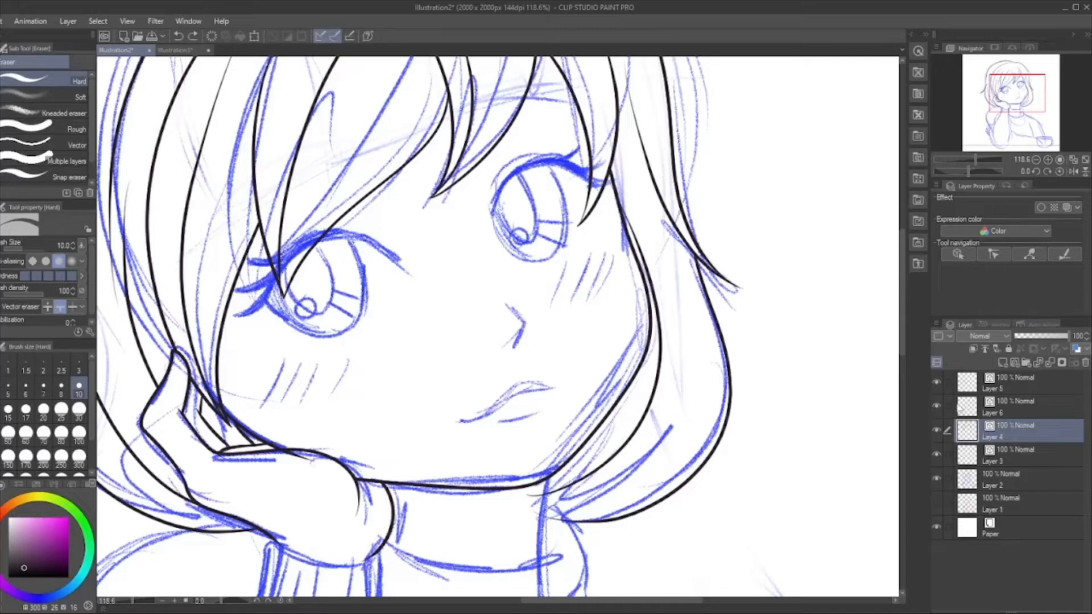
click(937, 406)
click(937, 406)
click(1003, 405)
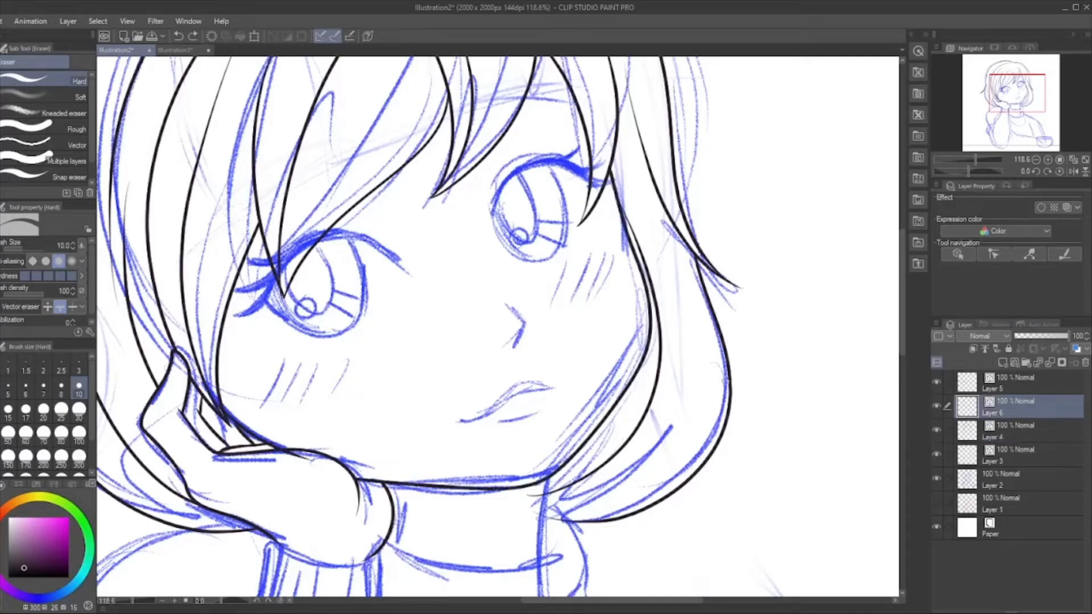
drag(219, 413, 213, 397)
Toggle Layers 4, 6 and 5 to compare their lines, and try erasing a spot near the palm on Layer 5, undoing it.
click(937, 430)
click(937, 430)
click(937, 404)
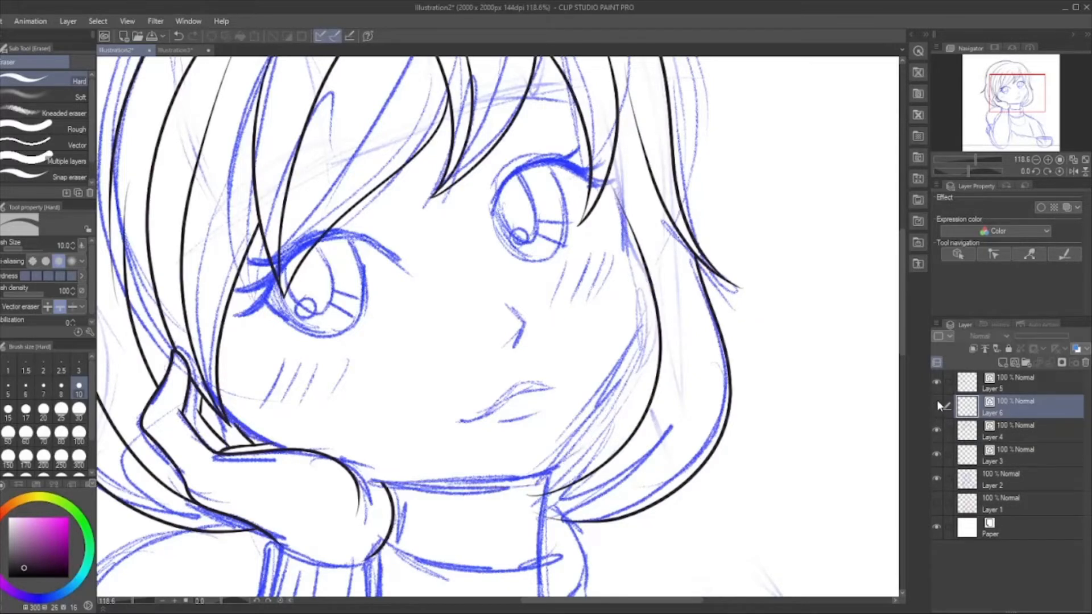
click(937, 405)
click(936, 382)
click(936, 382)
click(1018, 384)
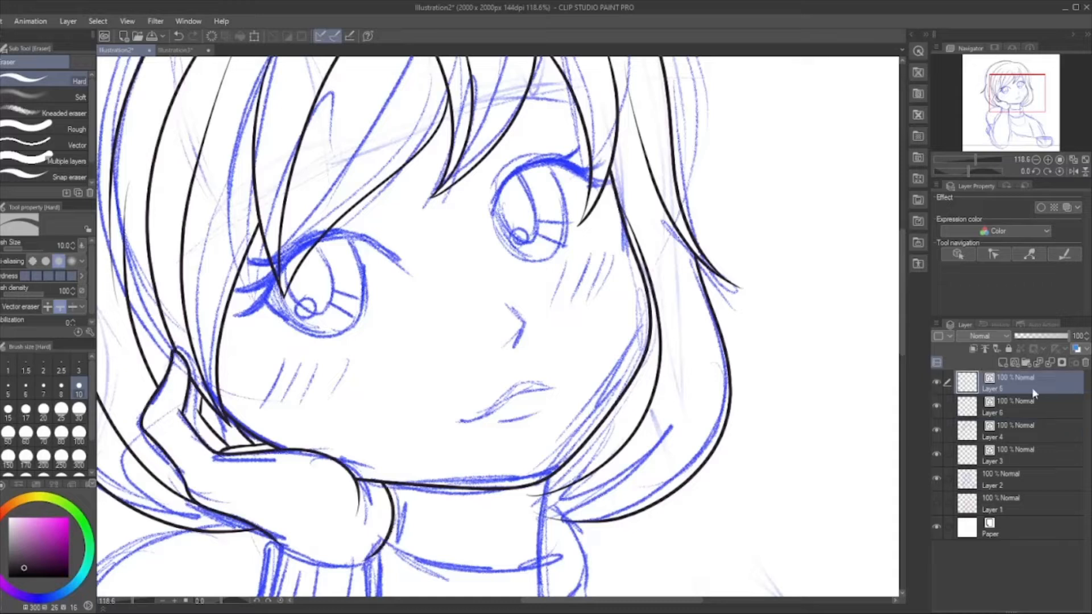
click(275, 442)
key(ctrl+z)
Add a vector layer above Layer 3 and ink the far neck line and upper collar fold with the G-pen at size 6.
scroll(615, 369, down, 4)
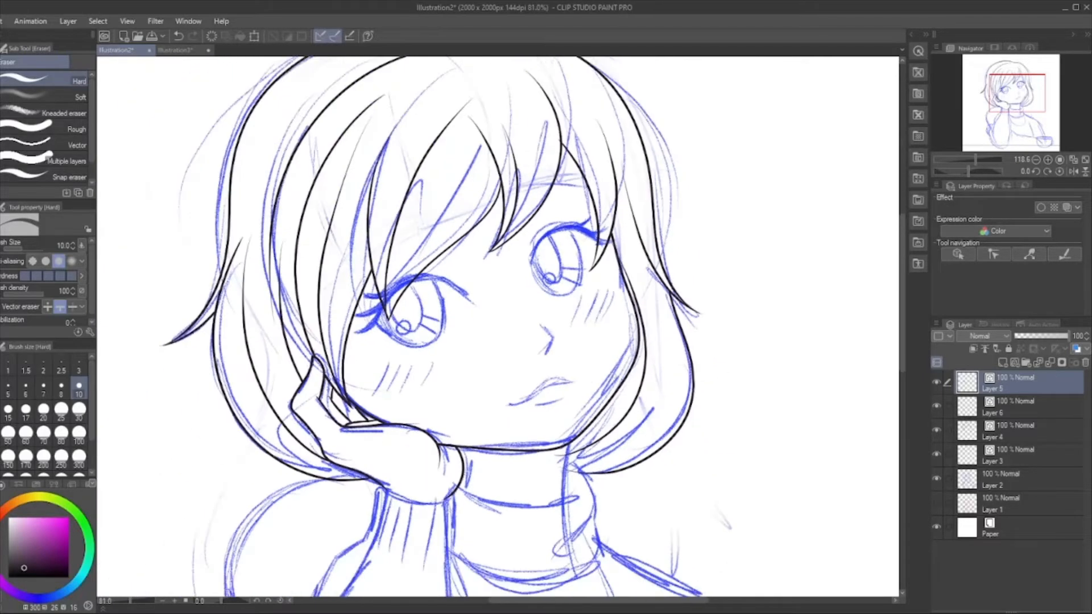
scroll(371, 243, down, 10)
scroll(428, 371, up, 12)
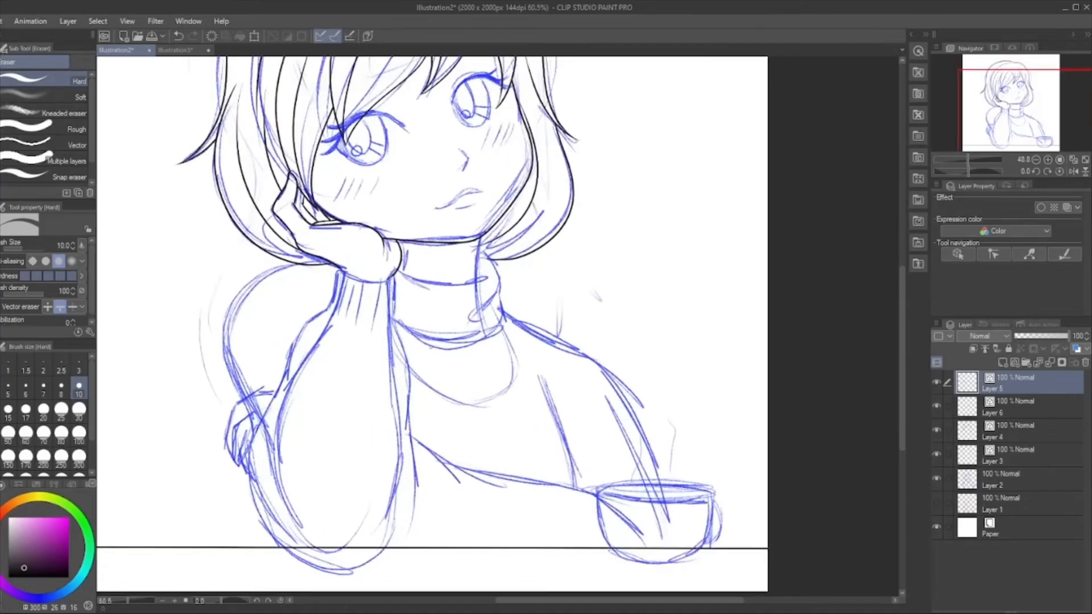
scroll(503, 256, up, 5)
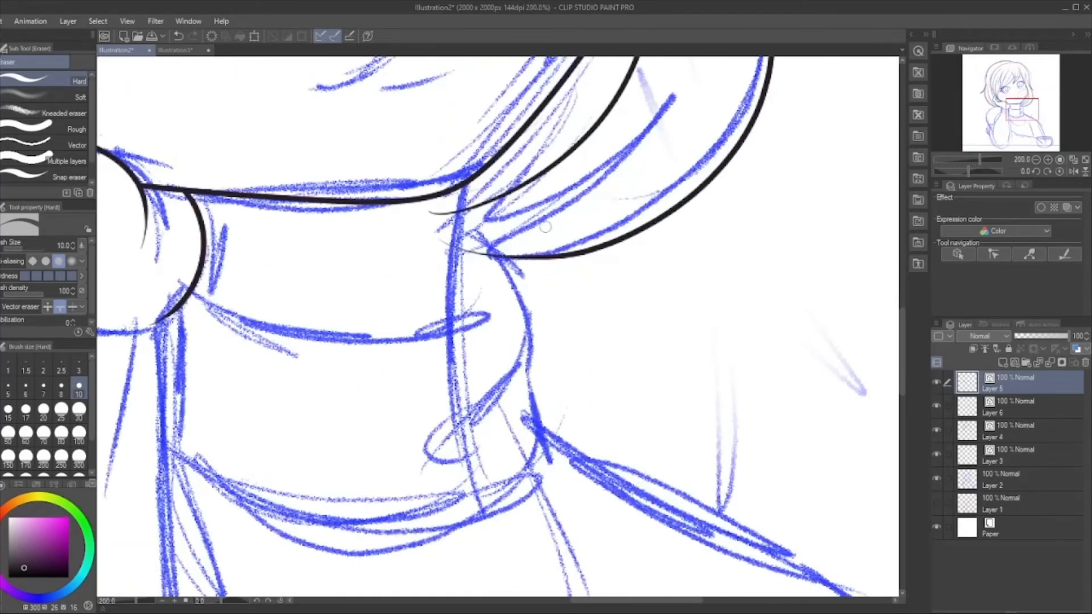
click(1013, 453)
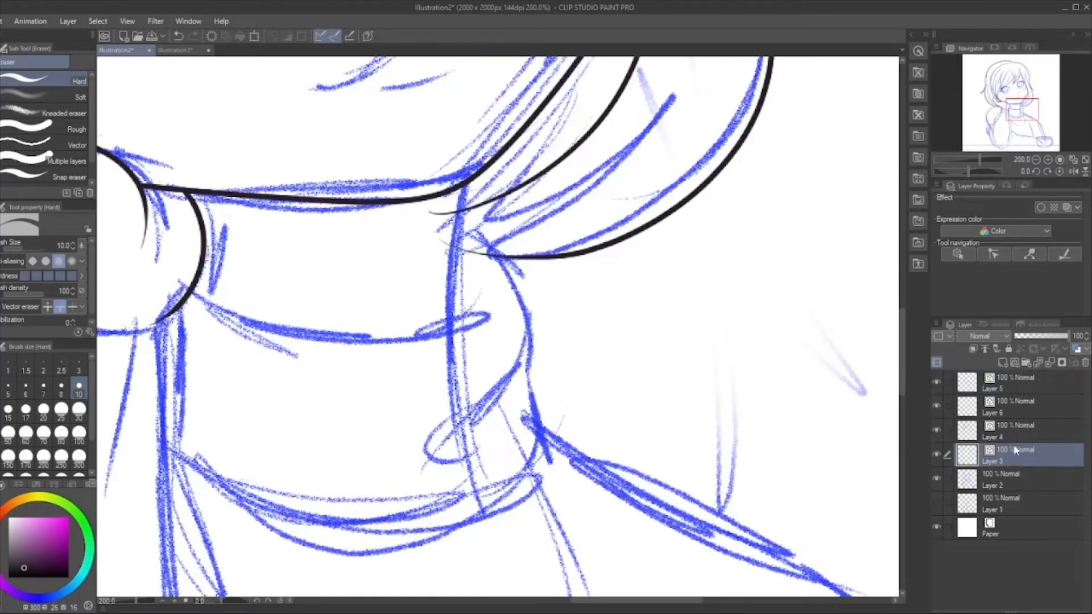
click(1015, 363)
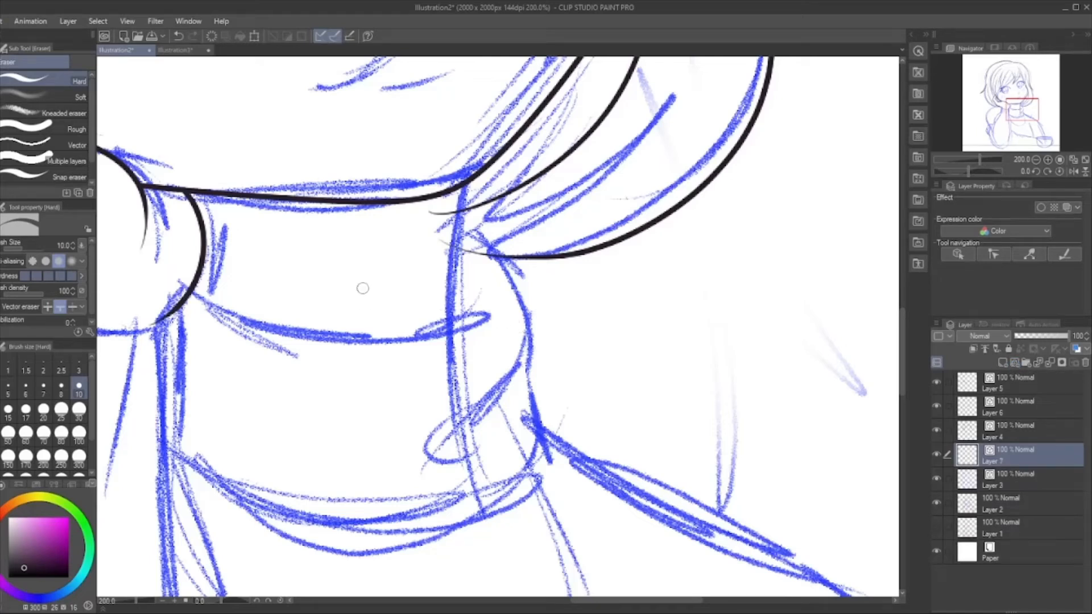
key(p)
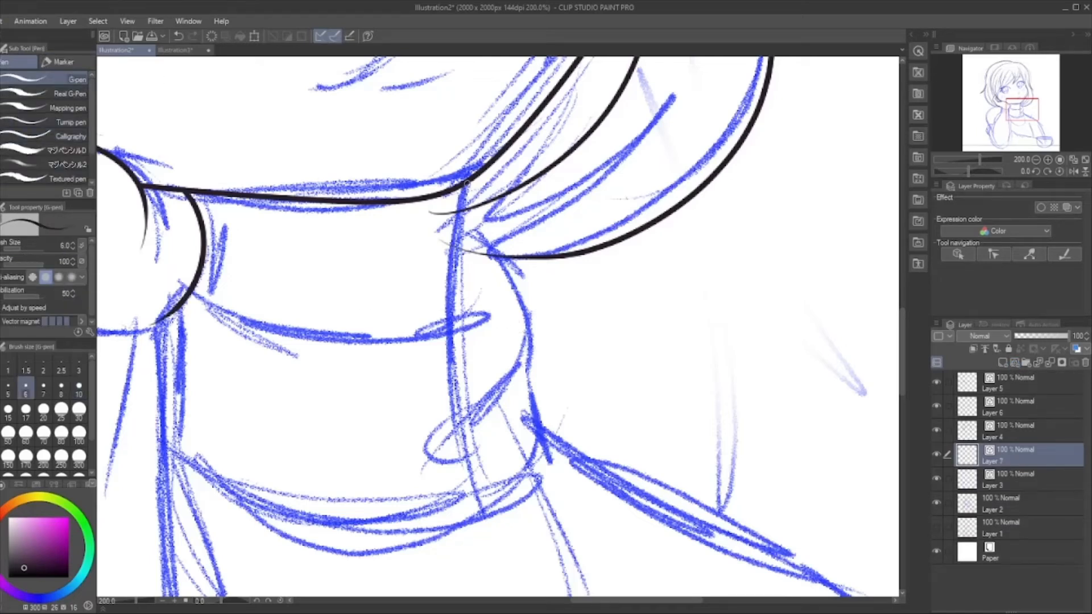
mouse_move(466, 183)
mouse_down()
mouse_move(447, 247)
mouse_move(442, 340)
mouse_up()
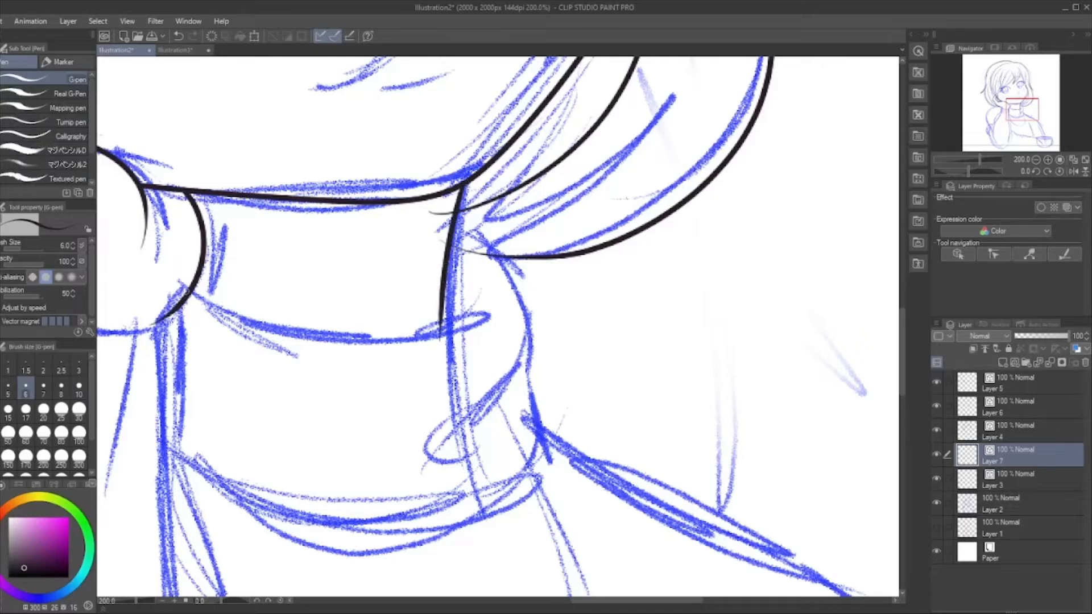
mouse_move(190, 289)
mouse_down()
mouse_move(269, 326)
mouse_move(340, 338)
mouse_move(463, 324)
mouse_move(485, 283)
mouse_up()
Ink the curled fold on the collar's far side and the collar's lower edge up to that fold.
scroll(430, 244, down, 3)
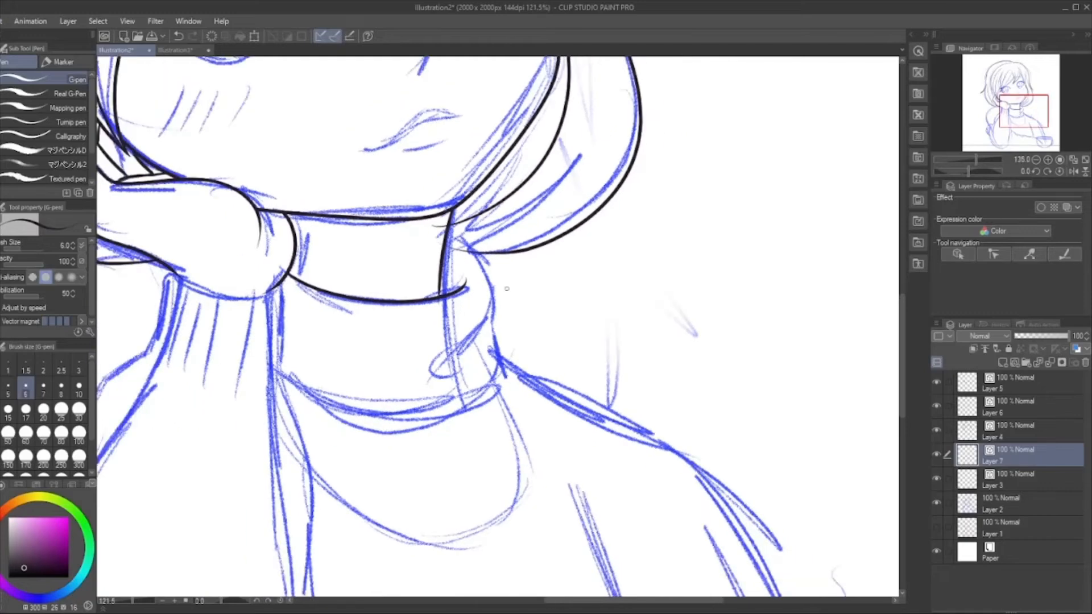
scroll(378, 434, up, 3)
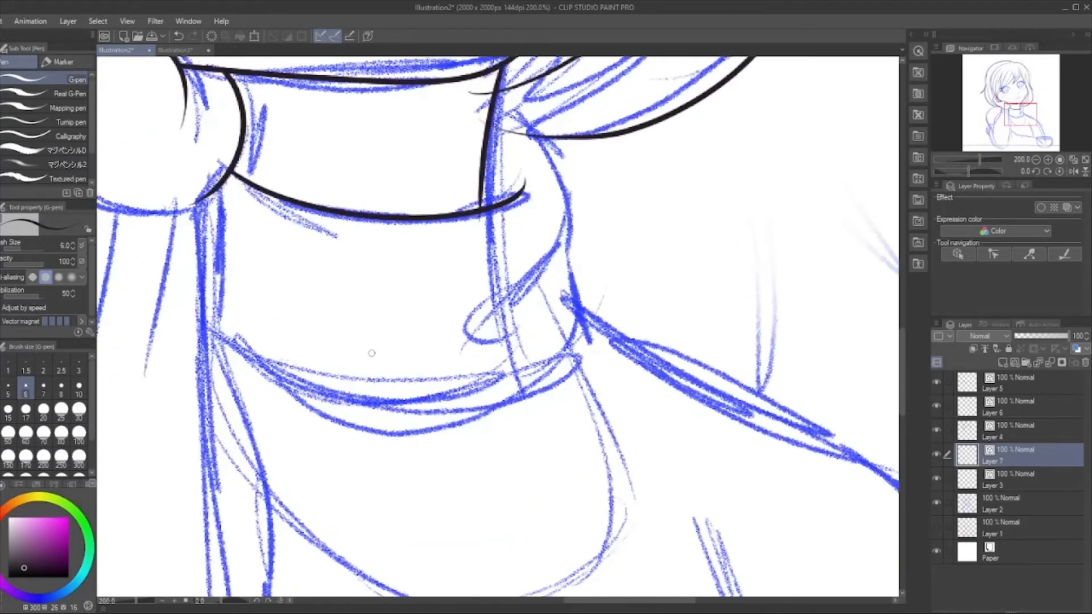
mouse_move(498, 85)
mouse_down()
mouse_move(564, 157)
mouse_move(579, 190)
mouse_move(576, 230)
mouse_move(552, 265)
mouse_move(491, 330)
mouse_up()
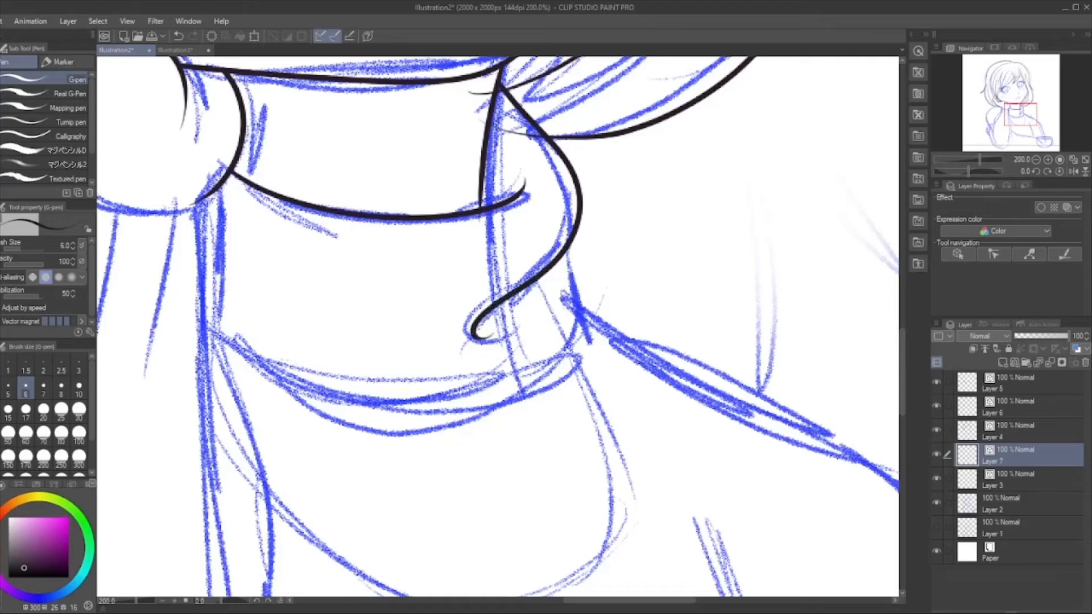
mouse_move(205, 327)
mouse_down()
mouse_move(294, 385)
mouse_move(369, 406)
mouse_move(510, 403)
mouse_move(580, 358)
mouse_move(591, 321)
mouse_move(571, 228)
mouse_up()
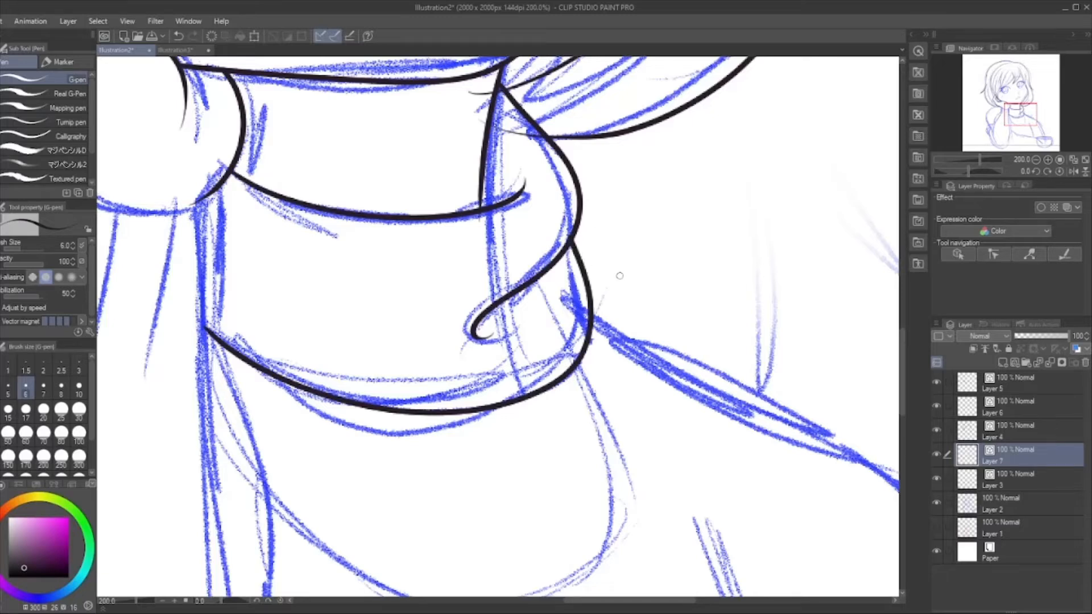
Check Layers 6, 5 and 4 by visibility, and erase the hair line ends overlapping the neck and collar on Layer 4 with the Hard eraser.
scroll(619, 276, down, 4)
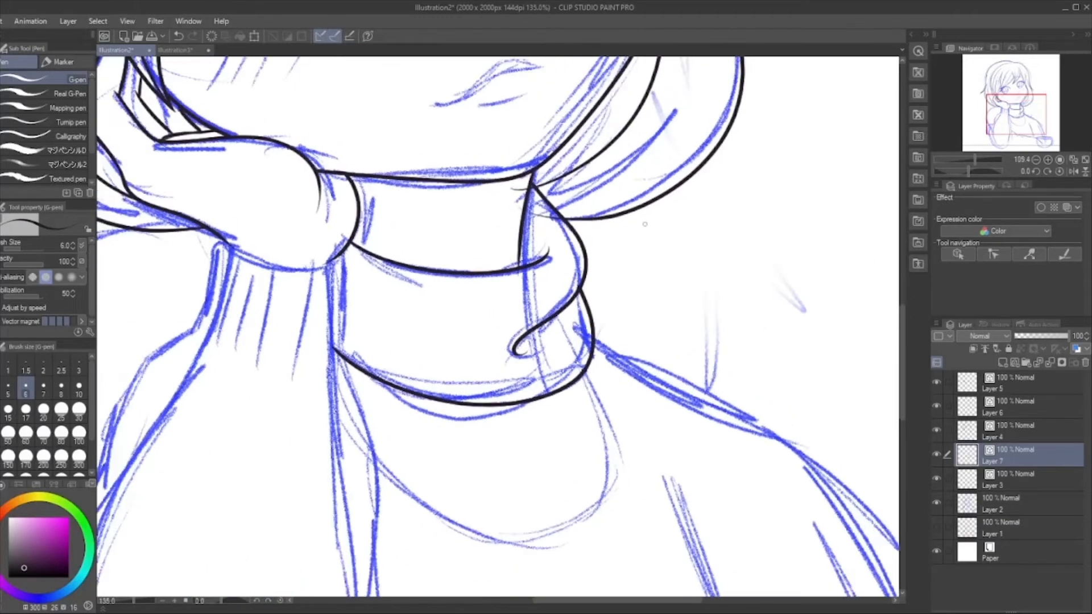
scroll(644, 224, up, 2)
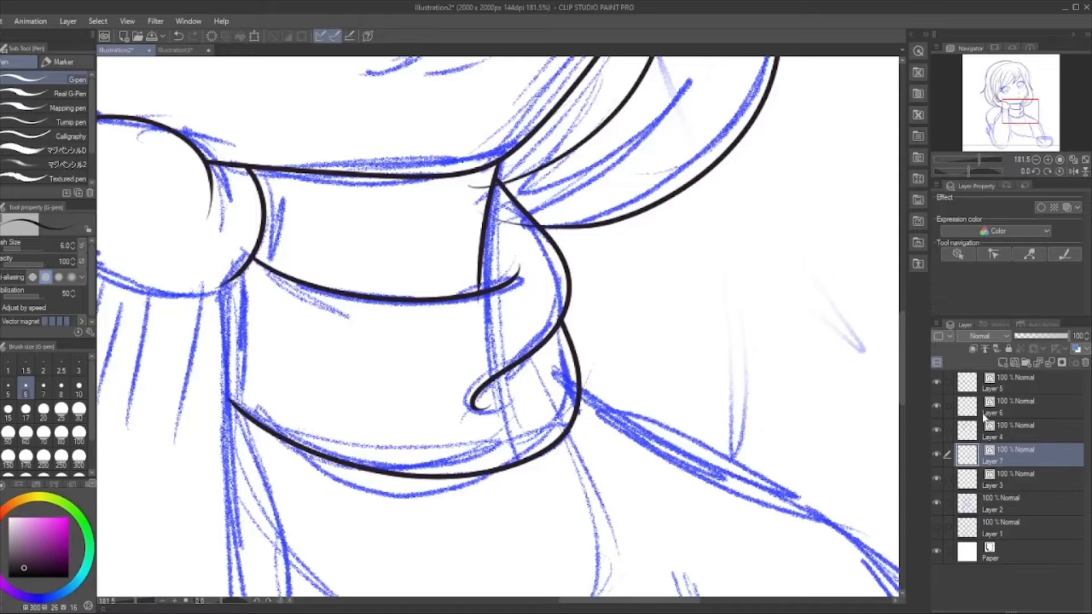
click(936, 404)
click(936, 405)
click(935, 381)
click(935, 382)
click(942, 430)
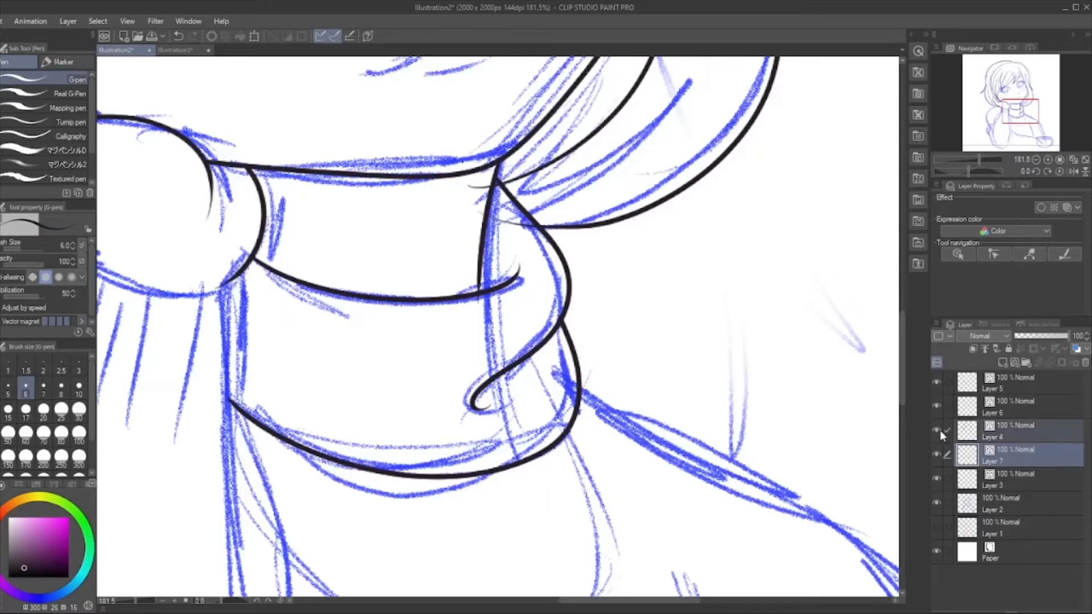
click(939, 430)
click(937, 430)
click(1012, 433)
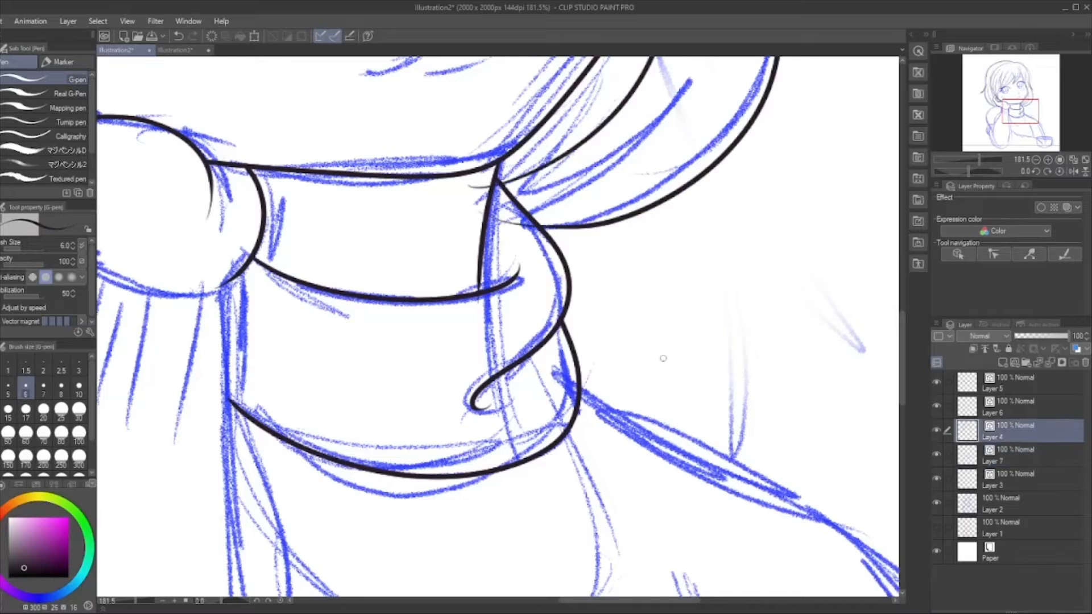
key(e)
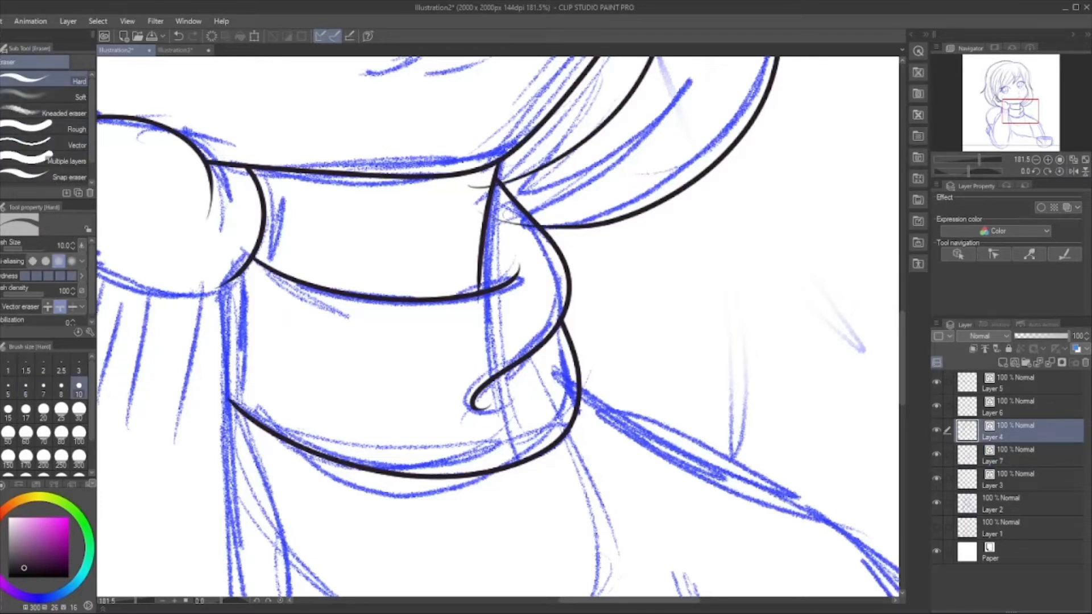
drag(497, 187, 501, 239)
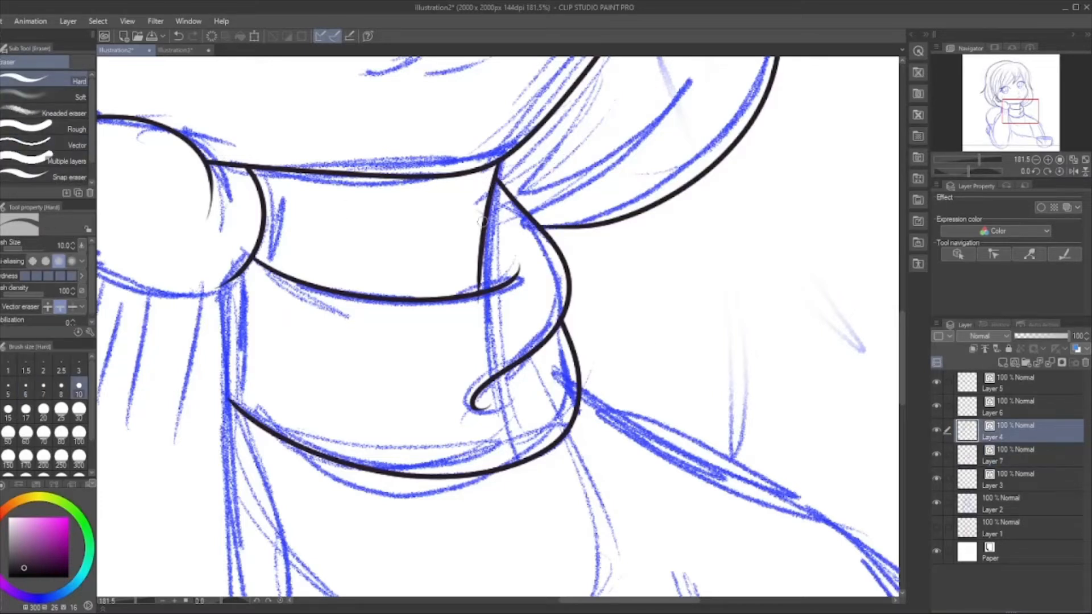
Ink the sleeve cuff around the wrist on Layer 7 with the G-pen, redrawing its collar-side edge as a straighter line down to the collar.
scroll(592, 277, down, 4)
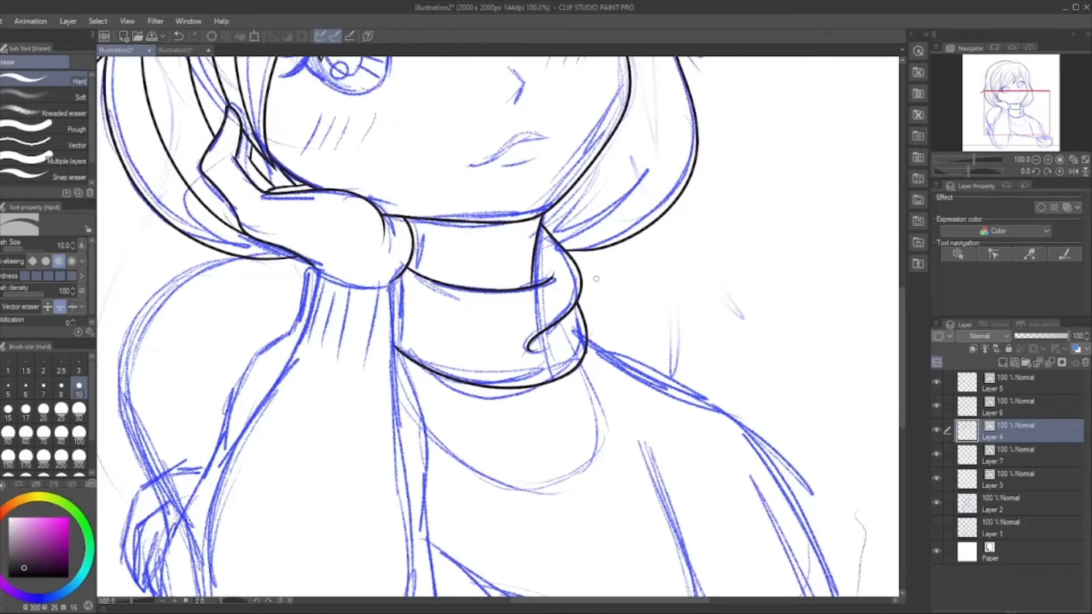
scroll(421, 193, down, 3)
scroll(413, 325, up, 9)
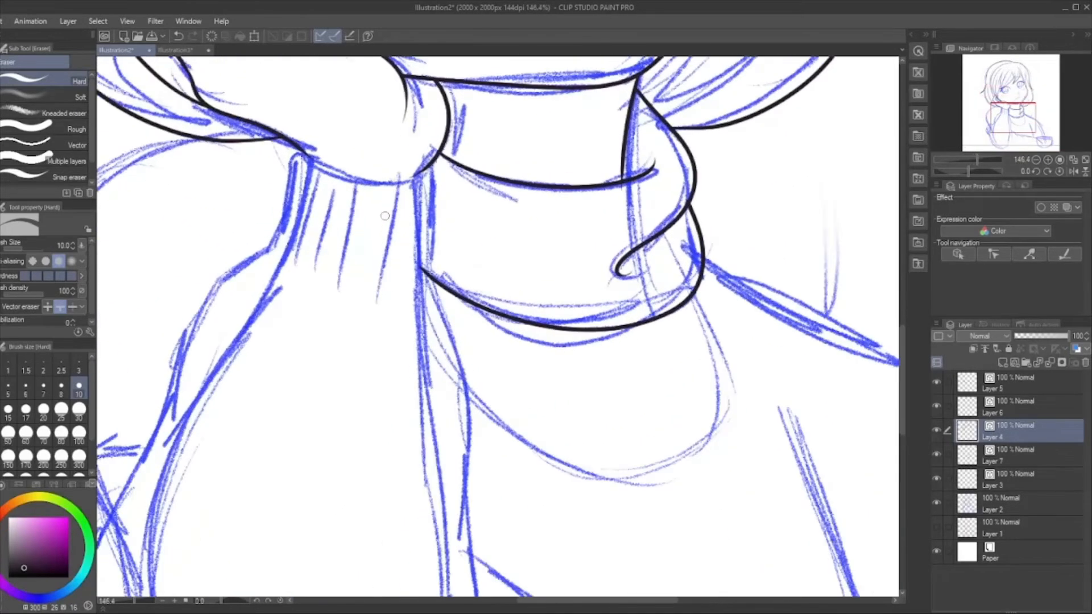
click(936, 455)
click(936, 455)
click(1044, 451)
key(p)
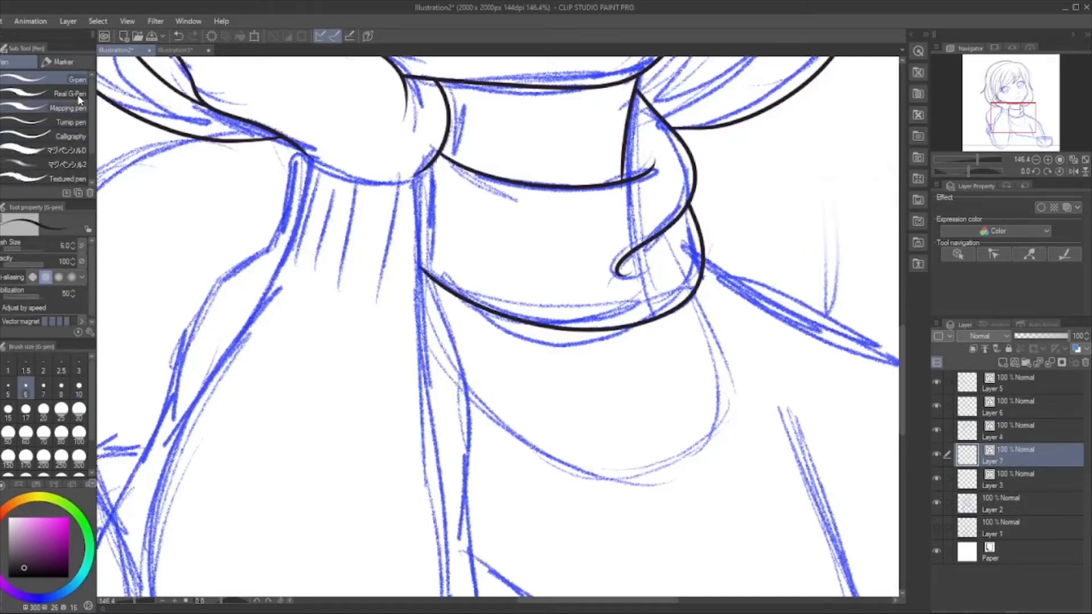
mouse_move(305, 151)
mouse_down()
mouse_move(286, 166)
mouse_move(280, 232)
mouse_up()
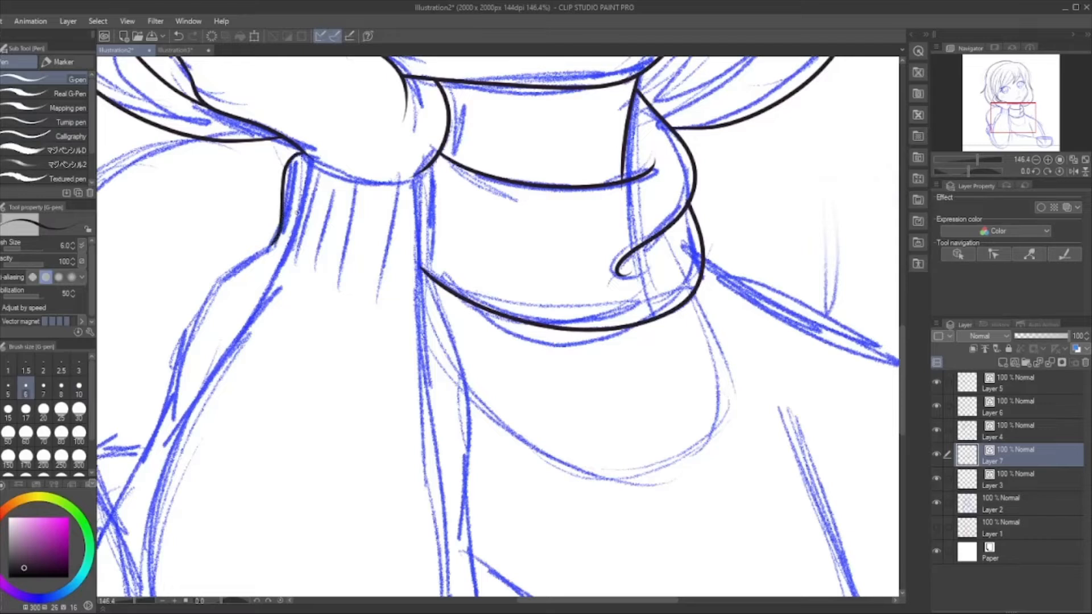
mouse_move(302, 155)
mouse_down()
mouse_move(343, 177)
mouse_move(393, 183)
mouse_move(433, 170)
mouse_move(442, 186)
mouse_move(421, 280)
mouse_up()
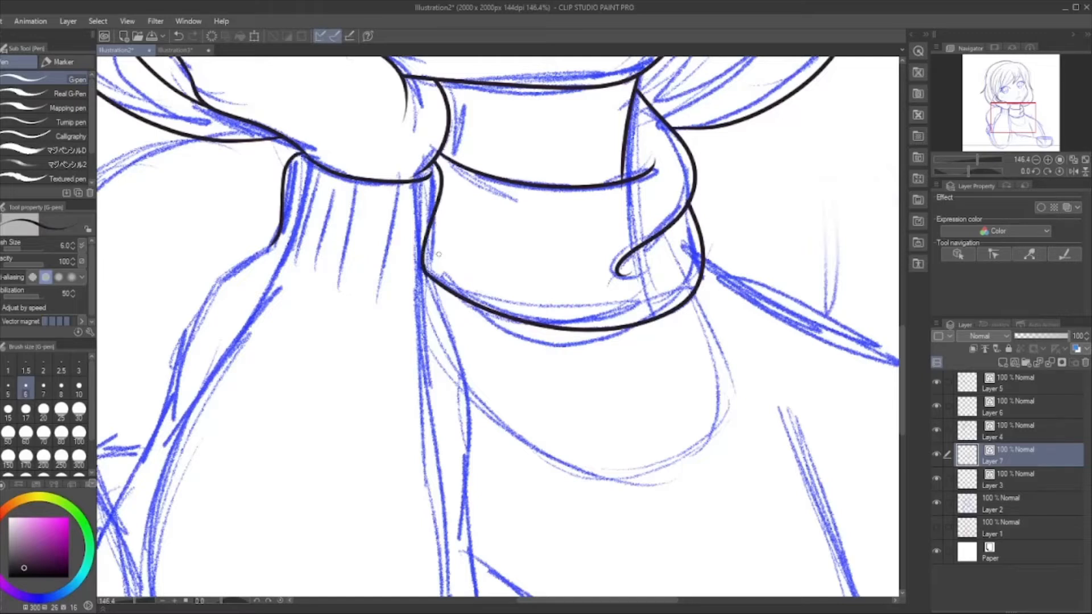
key(ctrl+z)
drag(435, 160, 445, 278)
Ink the outer edge of the raised sleeve from the cuff down to the sketched hand gripping the arm.
scroll(455, 196, down, 6)
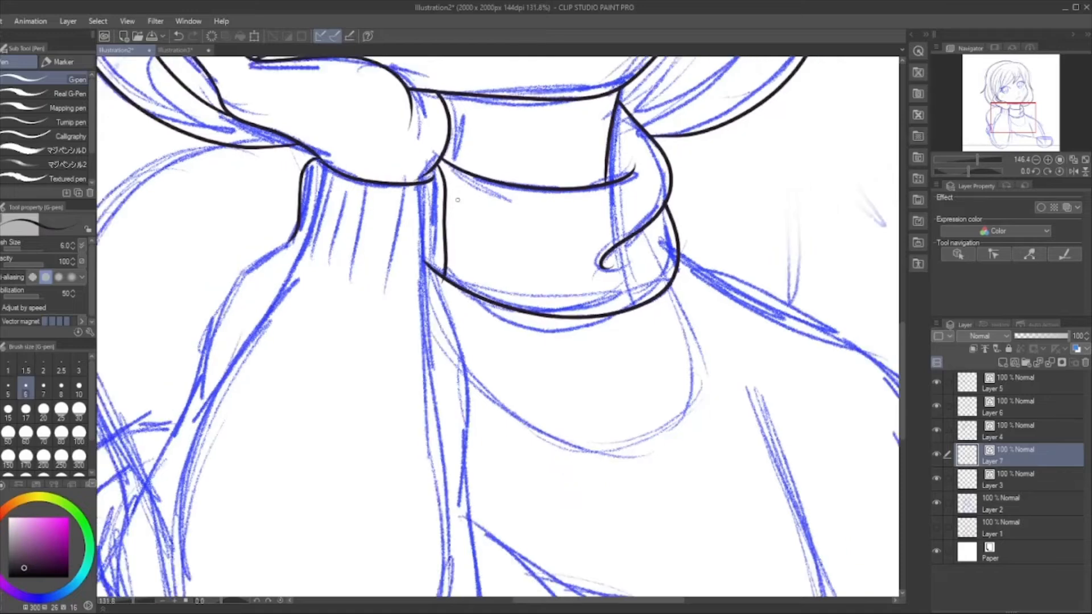
scroll(454, 284, up, 2)
scroll(453, 283, down, 6)
scroll(455, 366, up, 6)
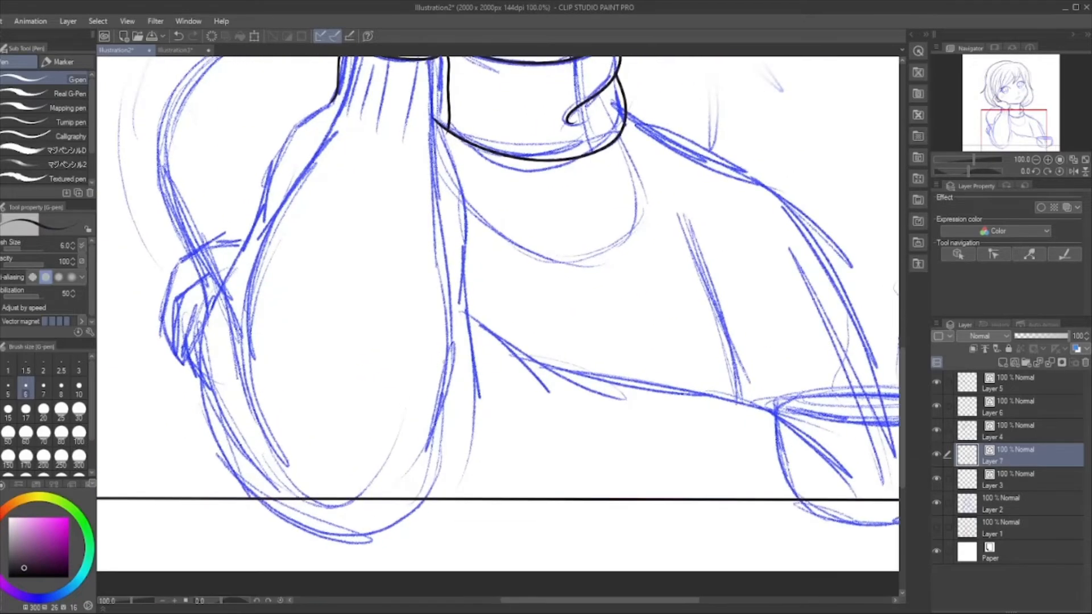
mouse_move(334, 102)
mouse_down()
mouse_move(271, 166)
mouse_move(234, 306)
mouse_up()
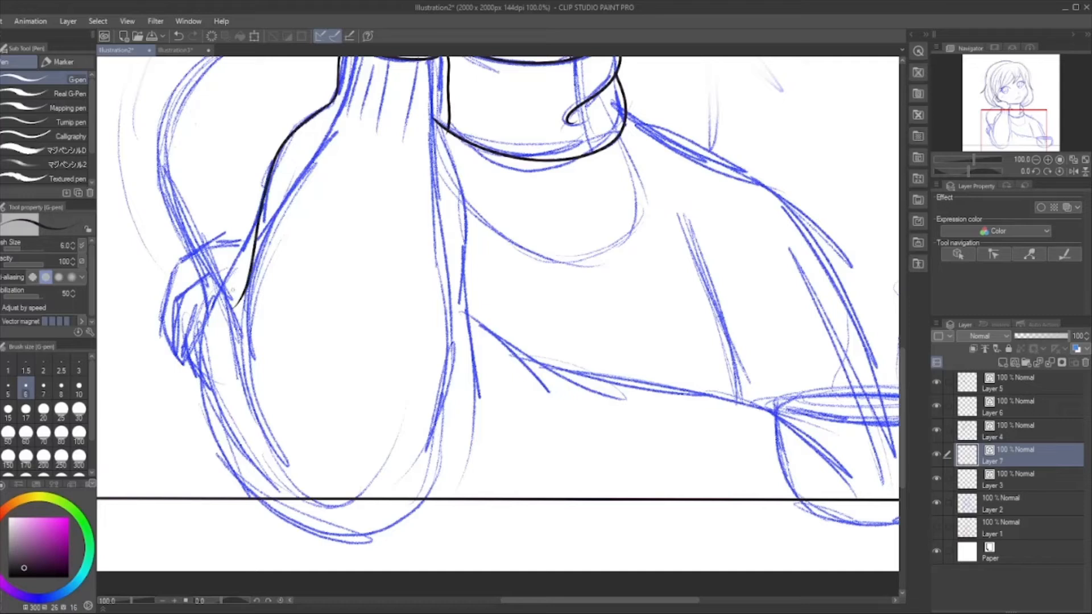
Try inking the raised sleeve's outline around the elbow up to the collar and trimming the overlap there, then undo both.
mouse_move(259, 227)
mouse_down()
mouse_move(200, 344)
mouse_move(217, 426)
mouse_move(292, 517)
mouse_move(369, 536)
mouse_move(408, 522)
mouse_move(454, 458)
mouse_move(473, 296)
mouse_move(471, 223)
mouse_move(445, 121)
mouse_up()
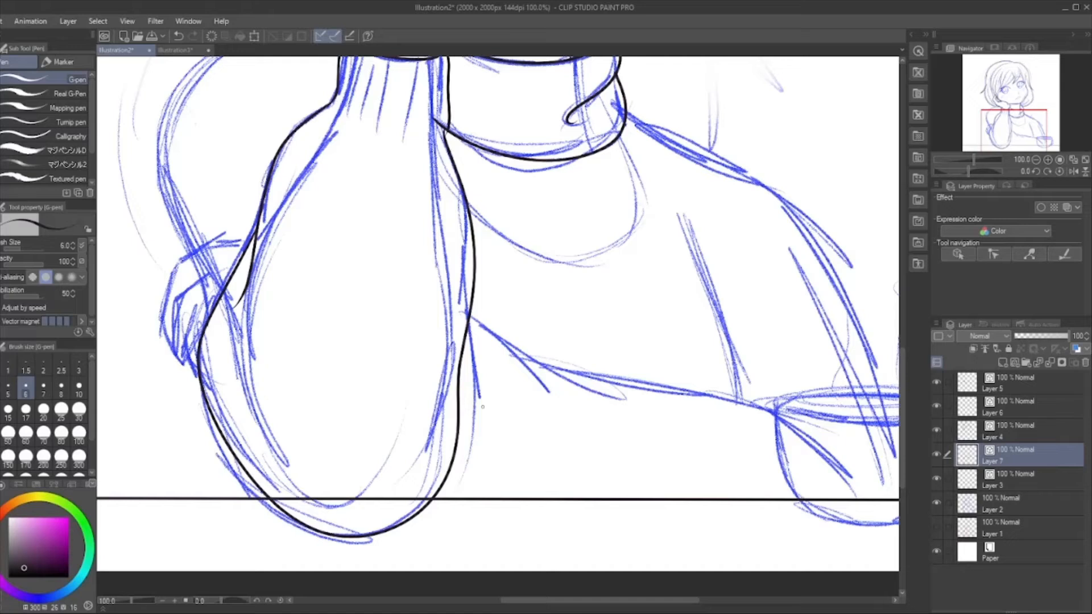
click(936, 430)
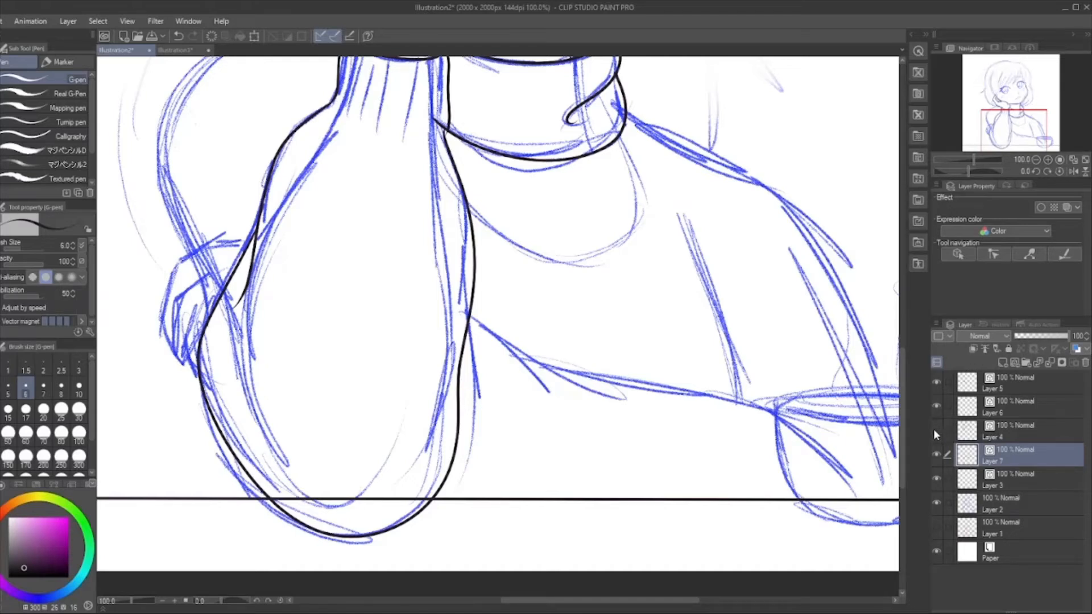
click(936, 431)
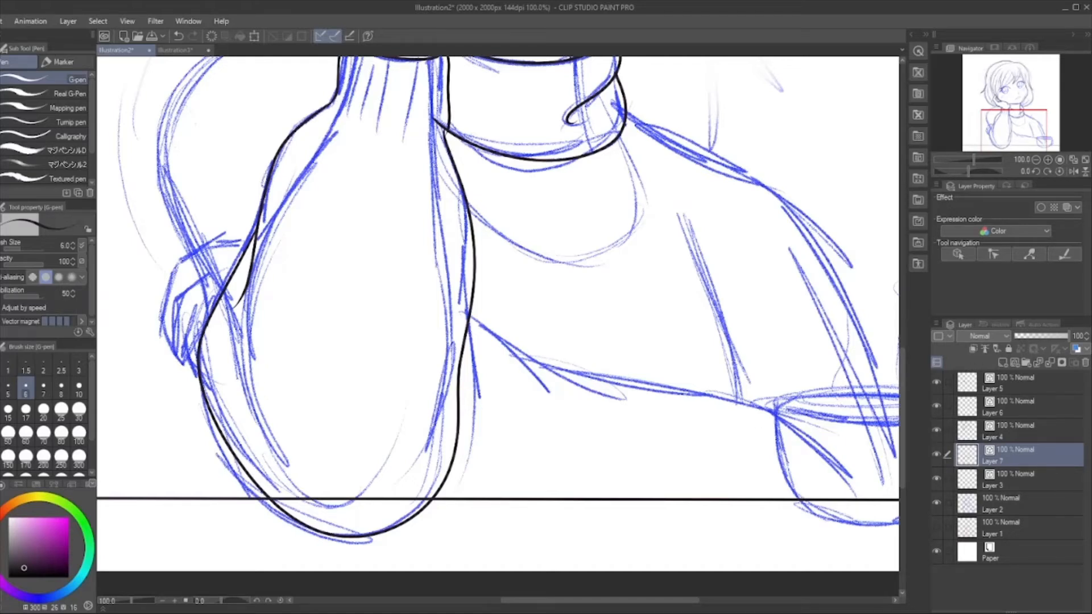
key(e)
drag(437, 120, 443, 127)
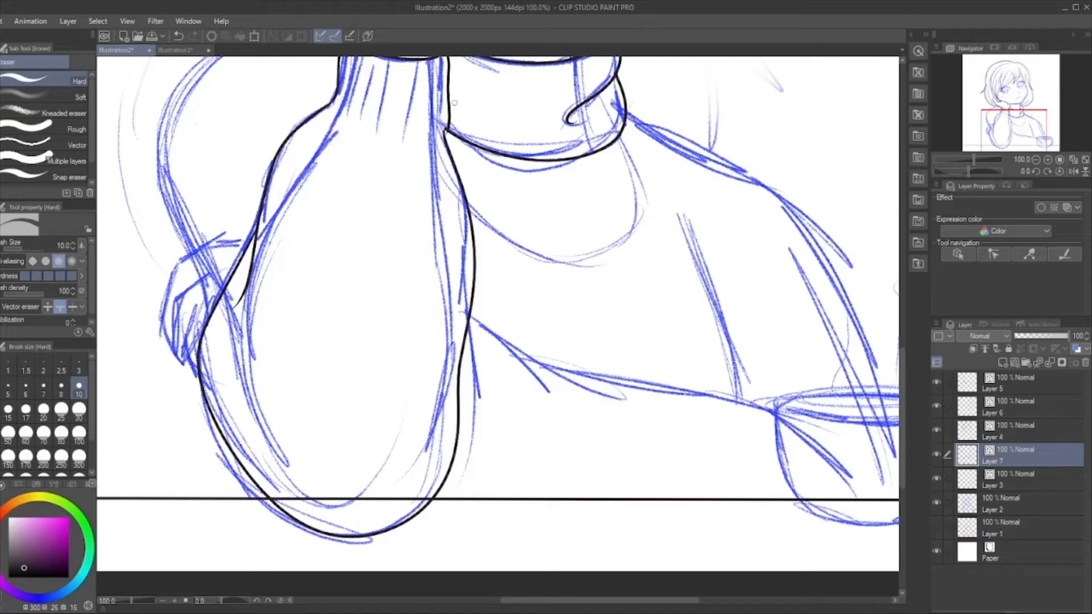
key(ctrl+z)
drag(477, 170, 475, 163)
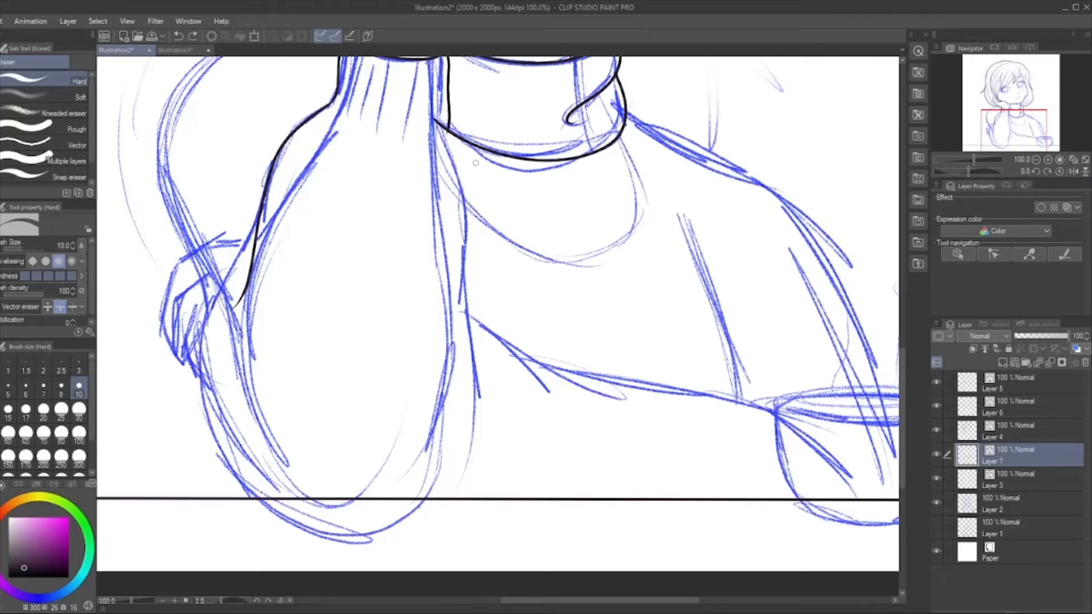
key(p)
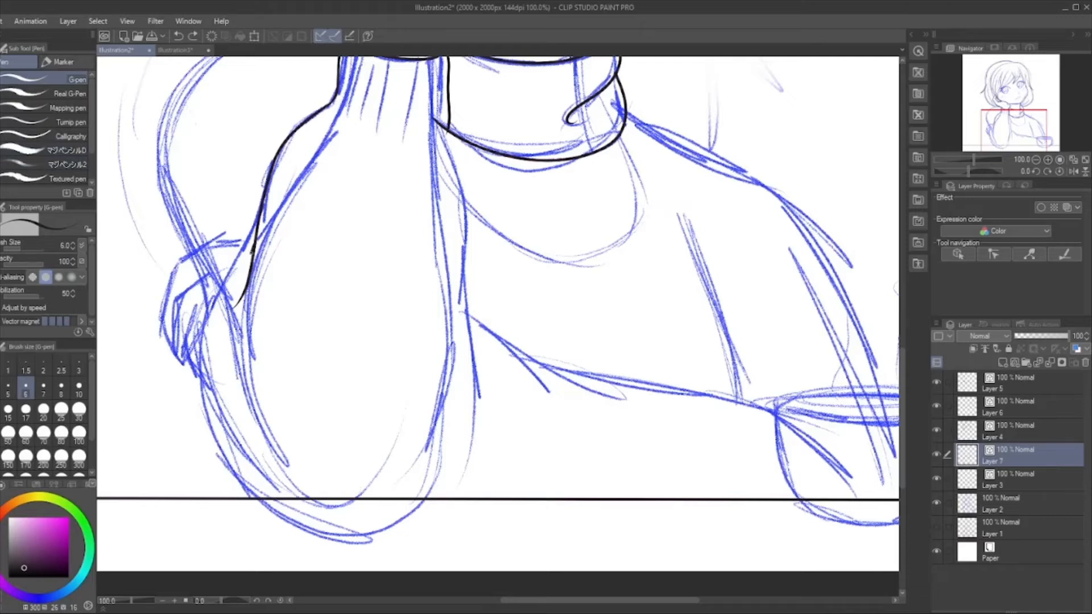
Ink the raised sleeve's rounded outline around the elbow and its collar-side edge from the cuff down to the forearm crease on Layer 7.
mouse_move(253, 251)
mouse_down()
mouse_move(201, 353)
mouse_move(212, 413)
mouse_move(276, 493)
mouse_move(342, 525)
mouse_move(411, 519)
mouse_move(466, 469)
mouse_move(479, 380)
mouse_move(464, 272)
mouse_up()
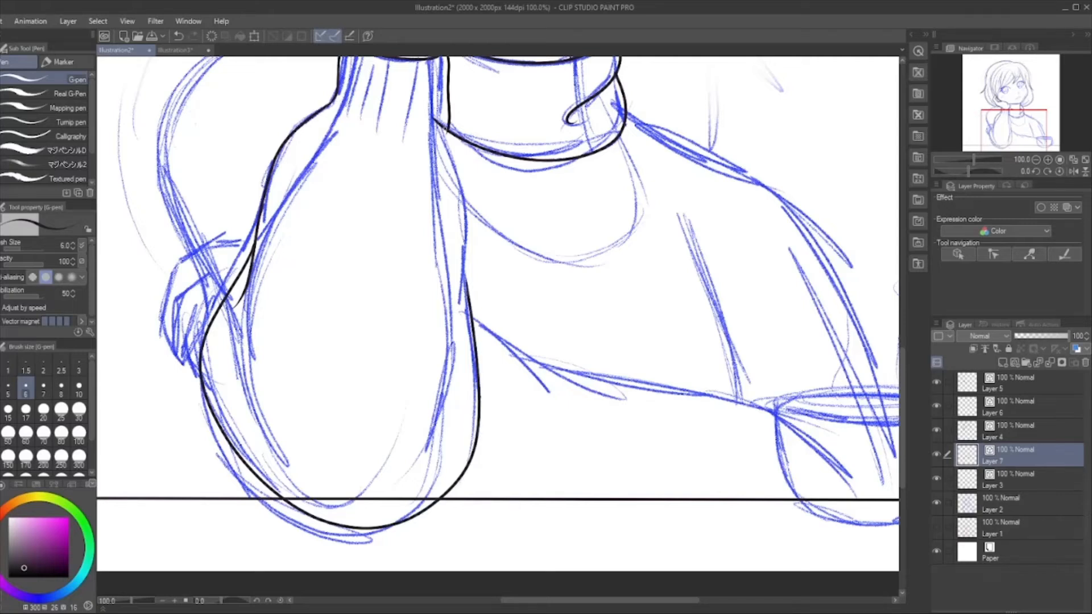
key(ctrl+z)
mouse_move(450, 126)
mouse_down()
mouse_move(469, 193)
mouse_move(466, 344)
mouse_up()
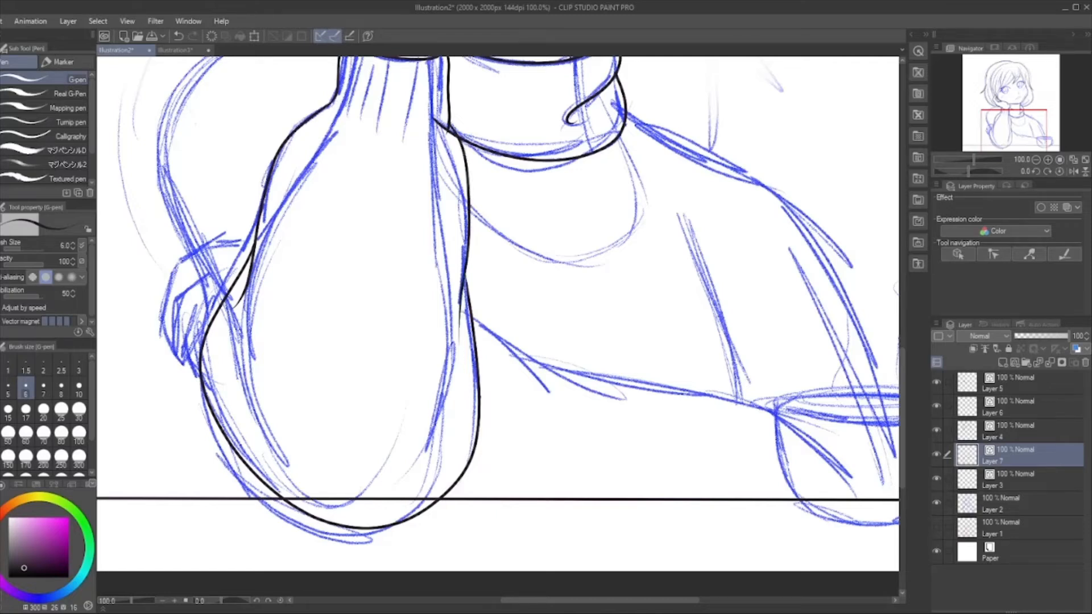
key(ctrl+z)
mouse_move(449, 123)
mouse_down()
mouse_move(477, 182)
mouse_move(453, 343)
mouse_up()
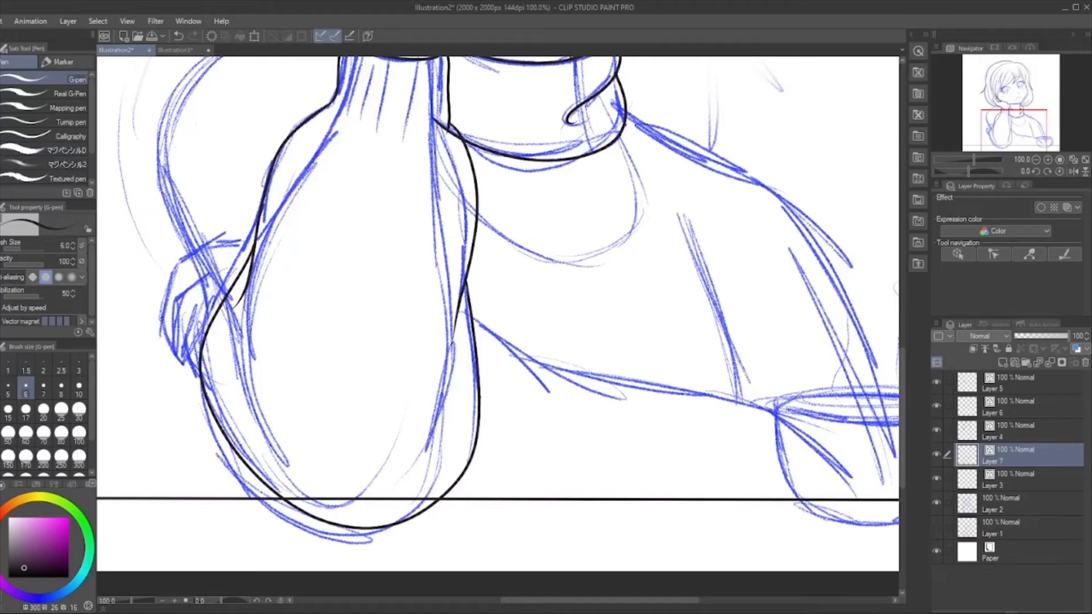
Trim the overlapping line ends where the cuff, collar and sleeve edge meet with the Hard eraser.
key(e)
mouse_move(436, 120)
mouse_down()
mouse_move(452, 141)
mouse_move(454, 128)
mouse_up()
scroll(502, 105, up, 6)
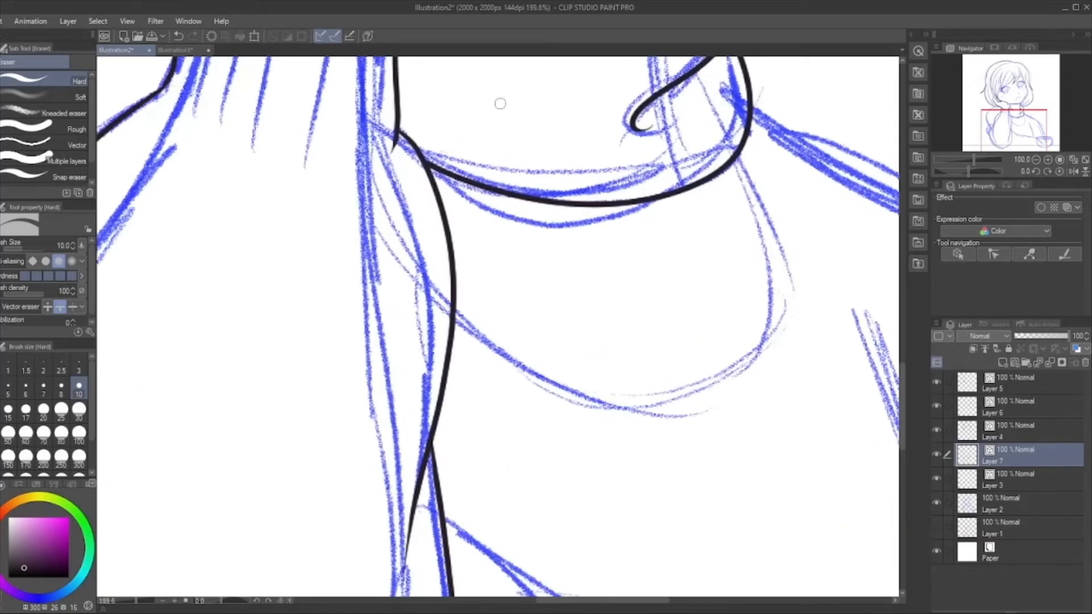
scroll(480, 122, down, 5)
scroll(476, 123, down, 5)
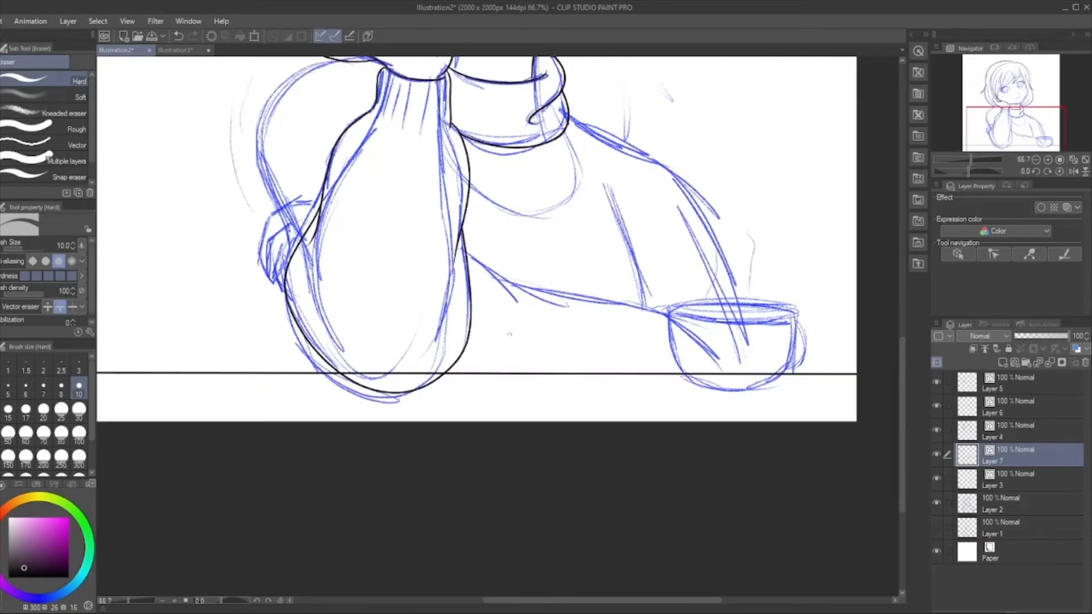
Ink the outer curve of the shoulder and upper arm from beneath the hair down to the gripping hand with the G-pen.
scroll(476, 122, up, 2)
scroll(362, 183, up, 3)
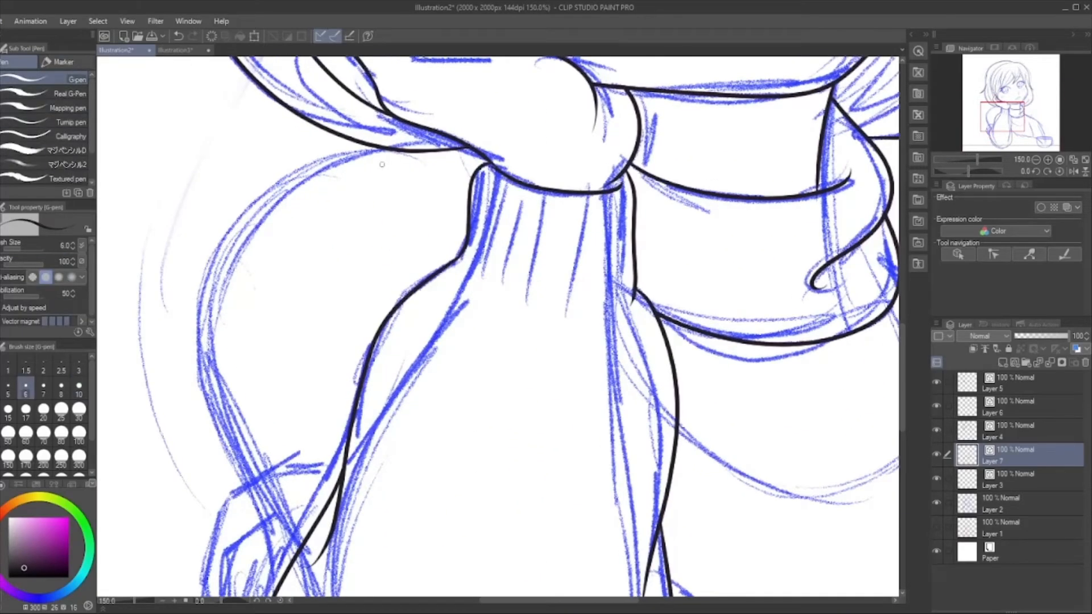
mouse_move(389, 146)
mouse_down()
mouse_move(328, 162)
mouse_move(268, 199)
mouse_move(221, 263)
mouse_move(206, 327)
mouse_move(213, 386)
mouse_move(299, 551)
mouse_up()
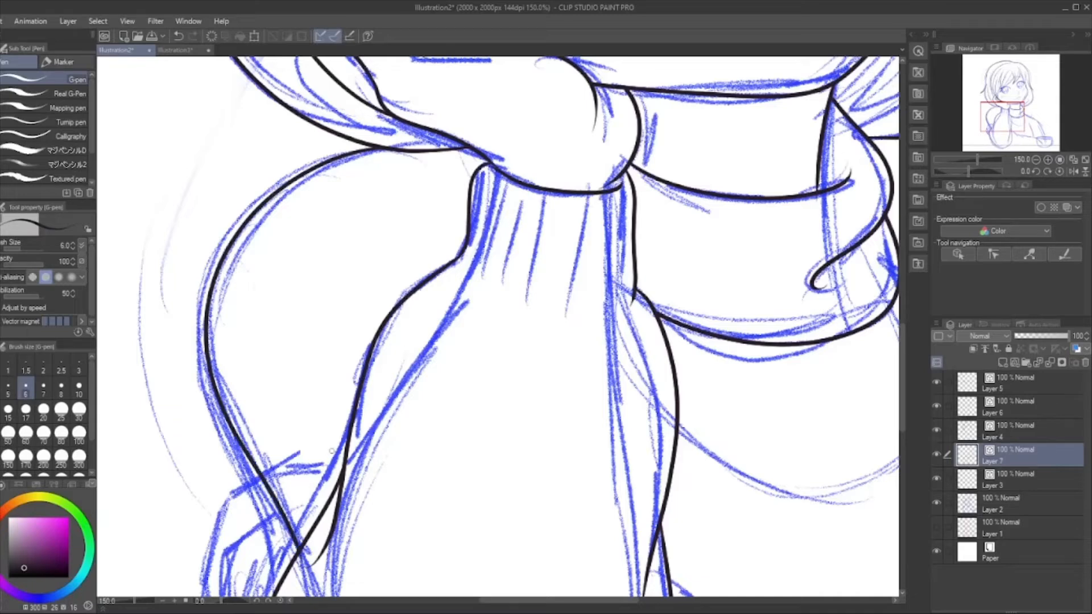
scroll(309, 298, down, 4)
scroll(335, 435, up, 4)
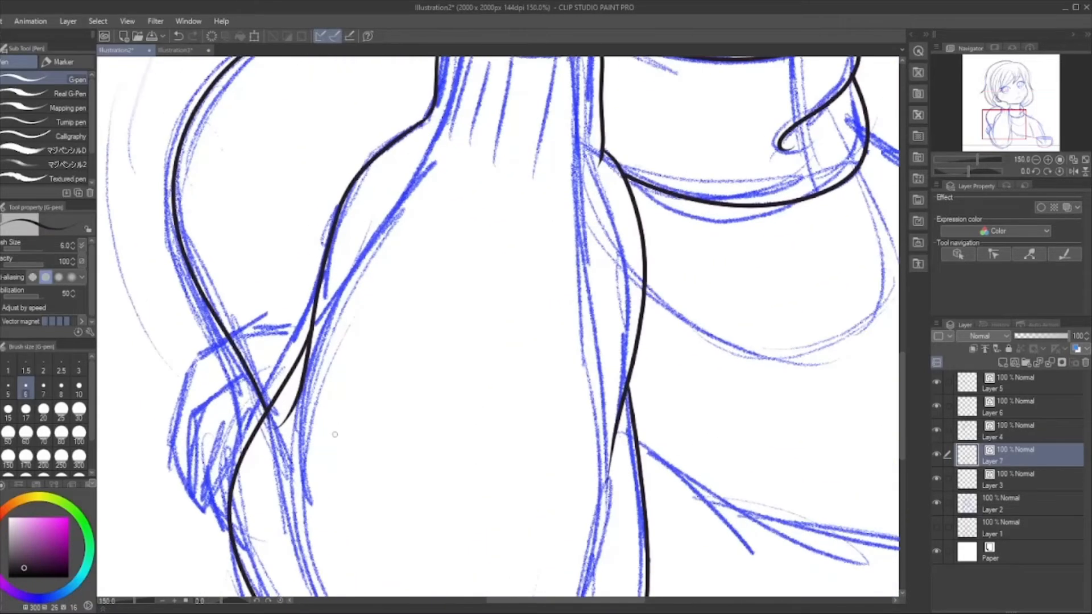
Try erasing the sleeve fold's line end beside the gripping hand with the Hard eraser, then undo it.
key(e)
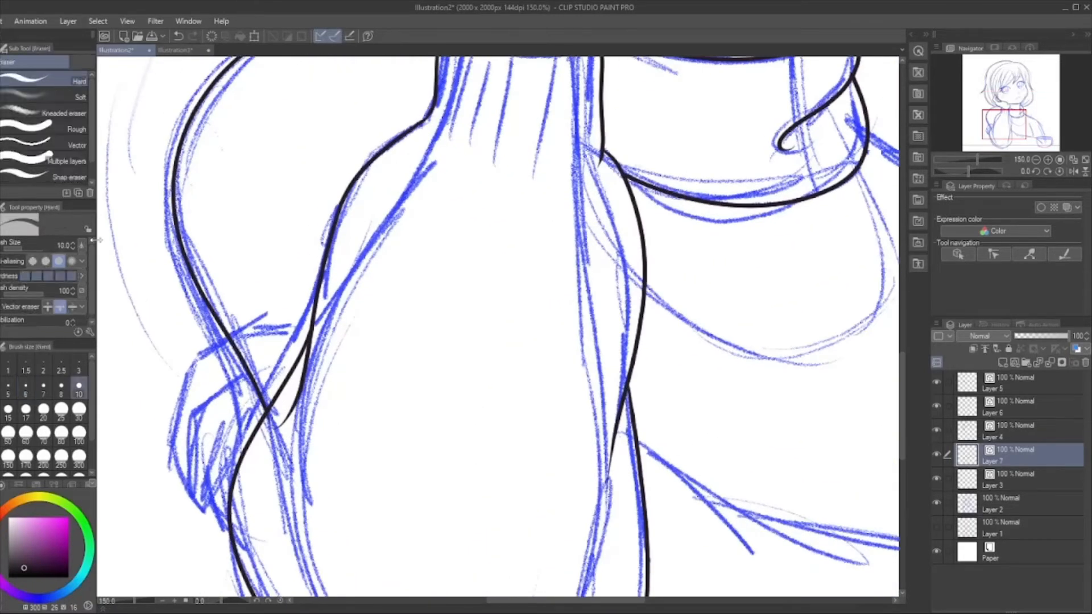
click(281, 398)
key(ctrl+z)
click(282, 399)
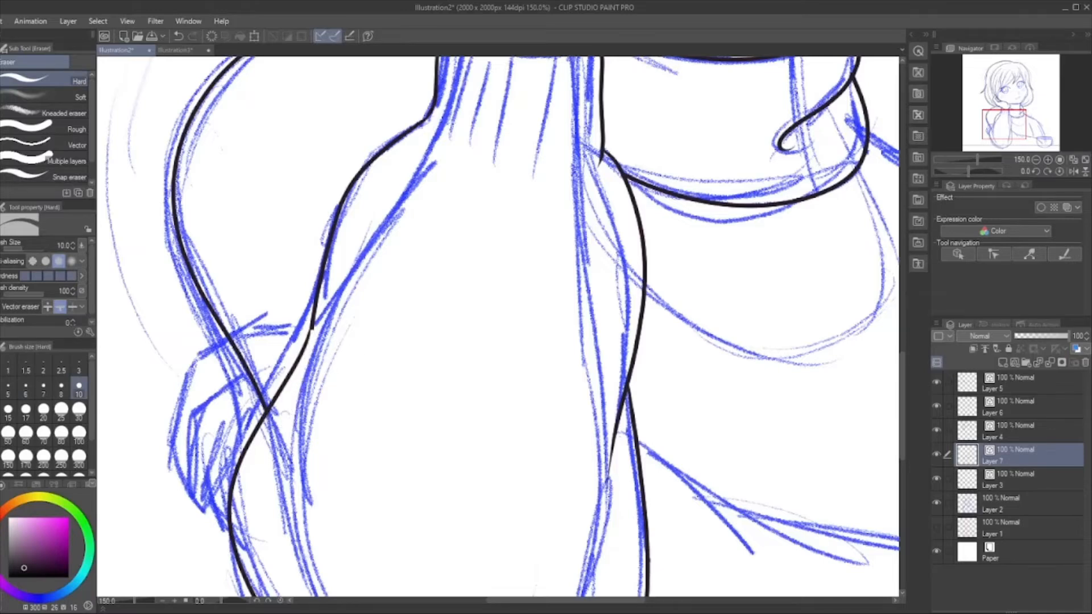
key(ctrl+z)
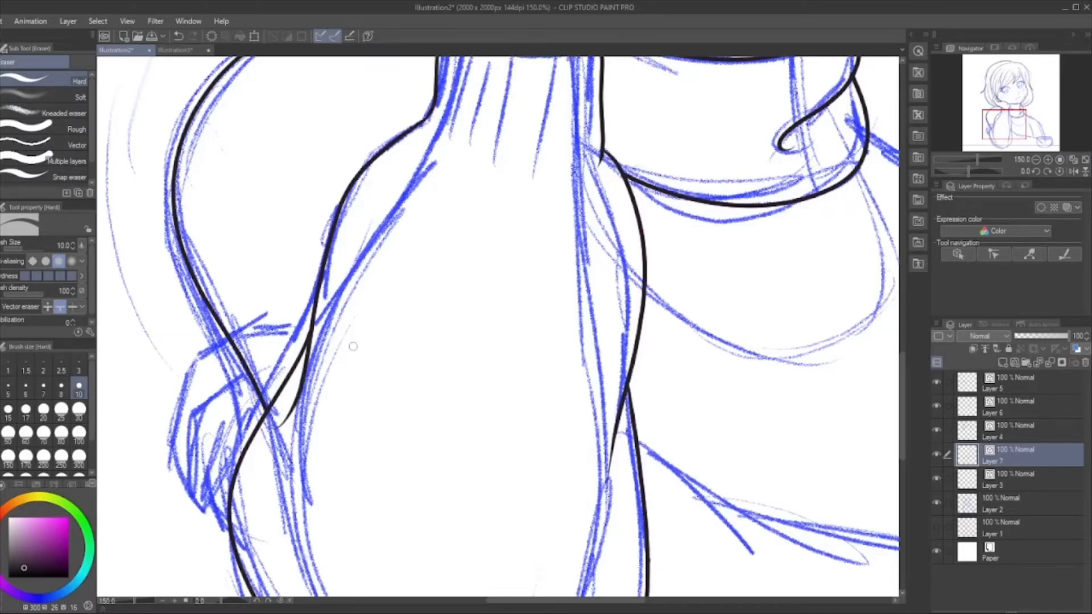
Try inking the back of the gripping hand on Layer 7 with the G-pen, then undo the stroke.
scroll(353, 329, down, 3)
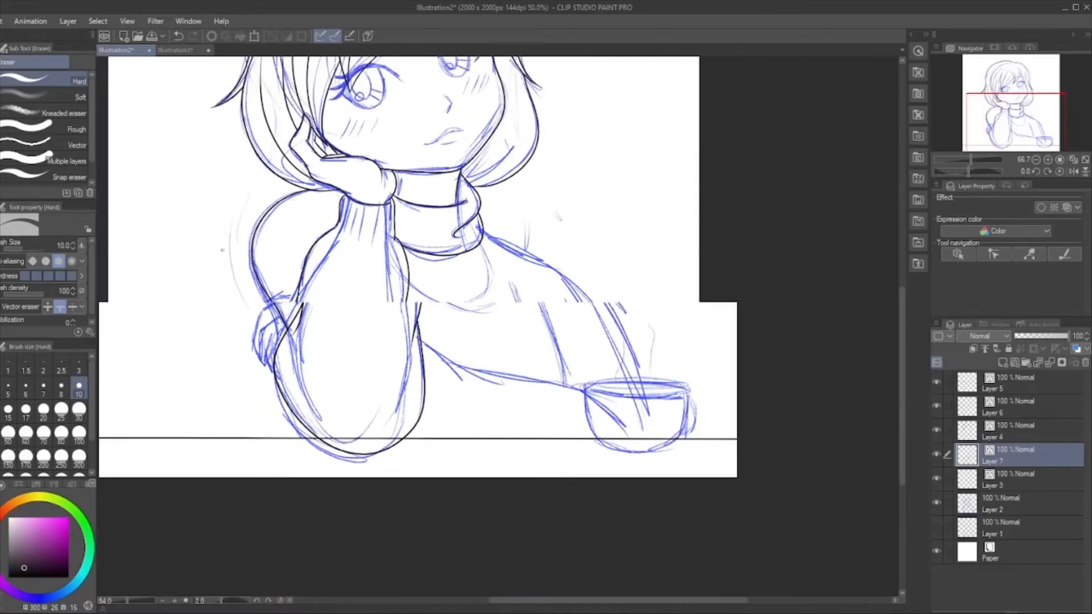
scroll(449, 450, down, 1)
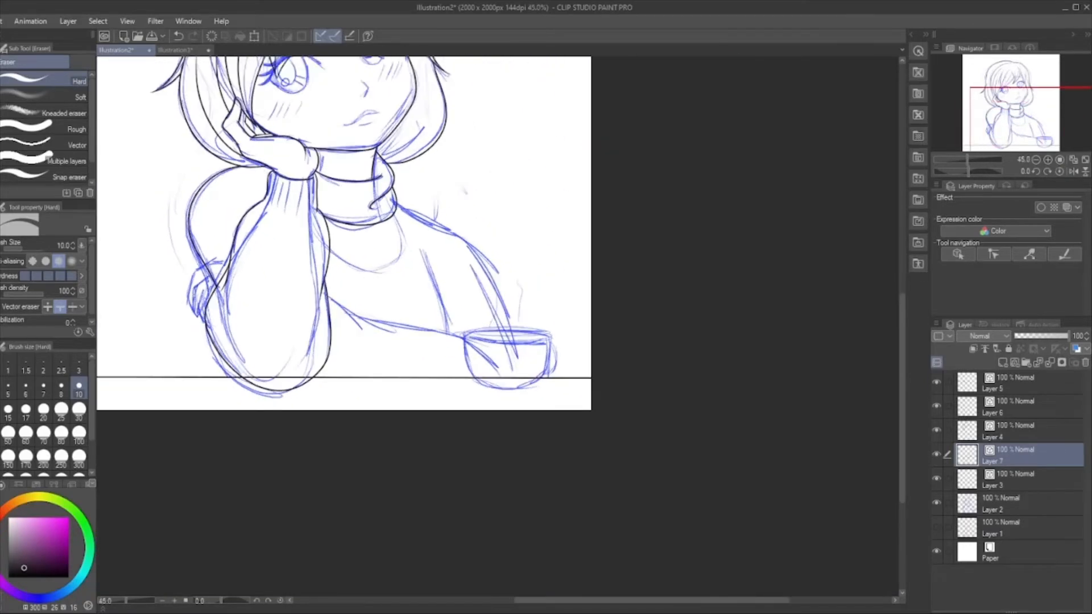
scroll(201, 285, up, 5)
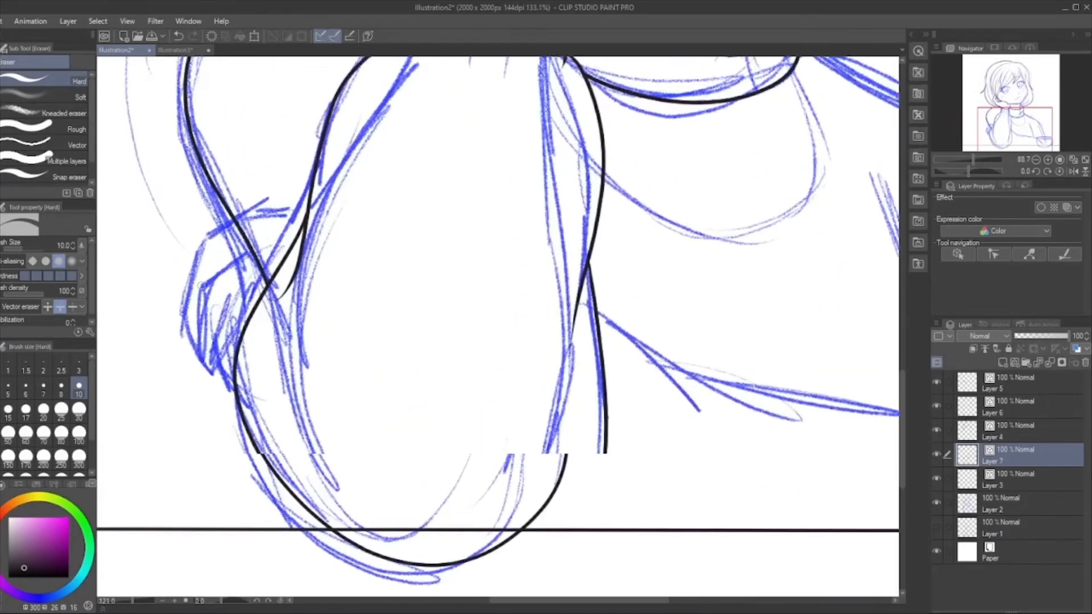
key(p)
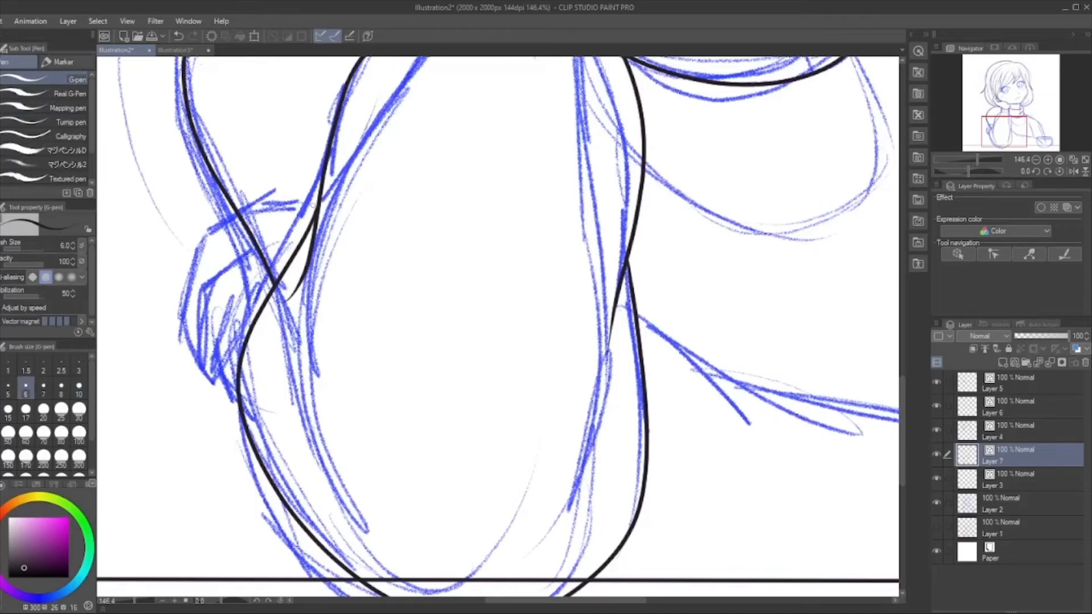
drag(270, 201, 203, 246)
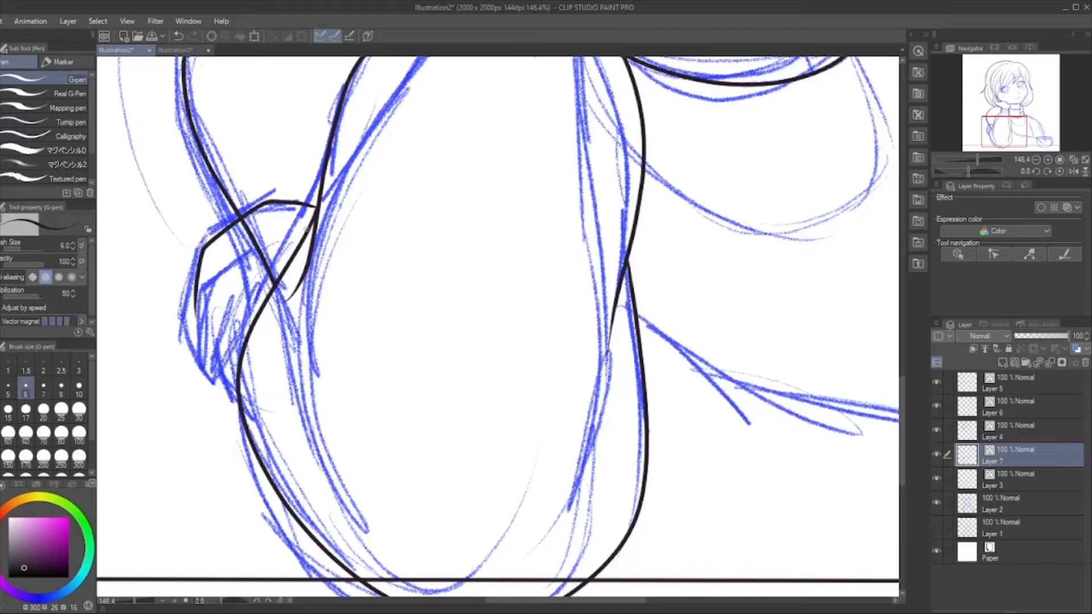
key(ctrl+z)
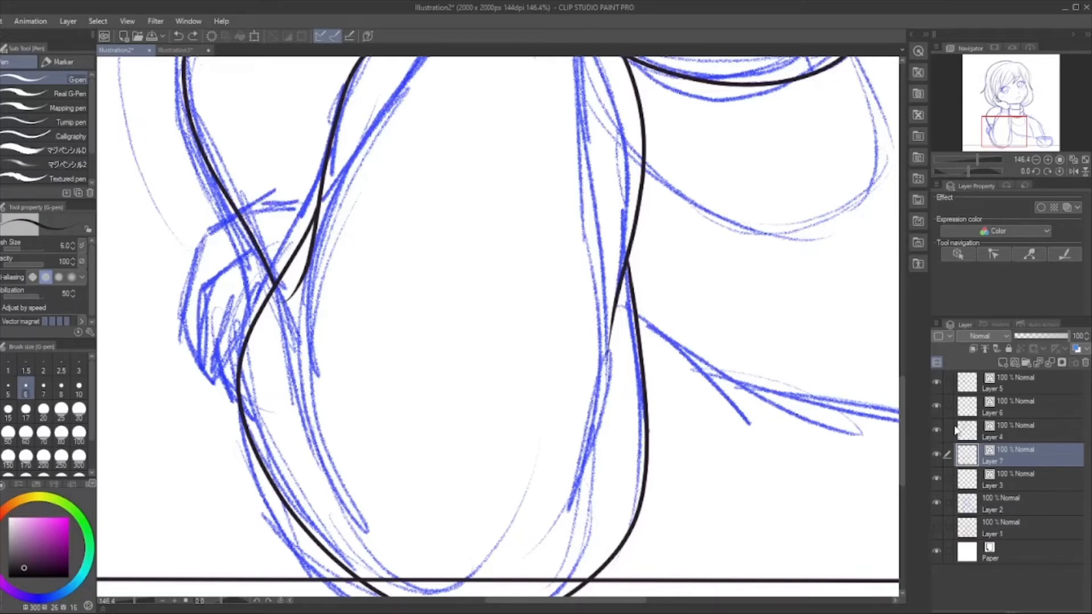
Check Layers 6 and 5 by visibility and make Layer 5 active for inking the gripping hand.
key(ctrl+alt+0)
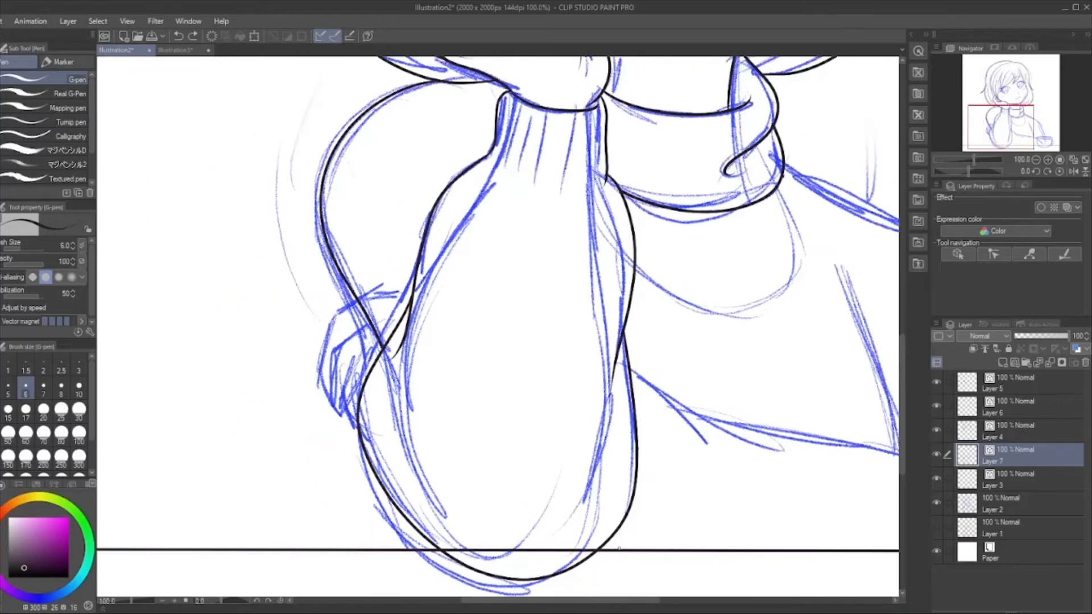
scroll(450, 555, down, 3)
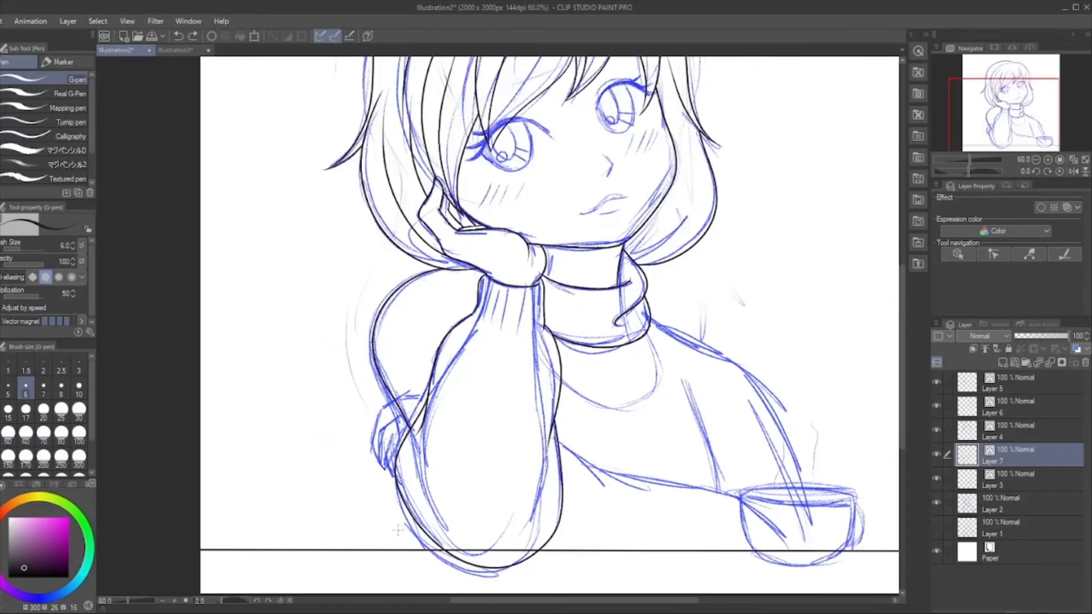
scroll(342, 329, up, 1)
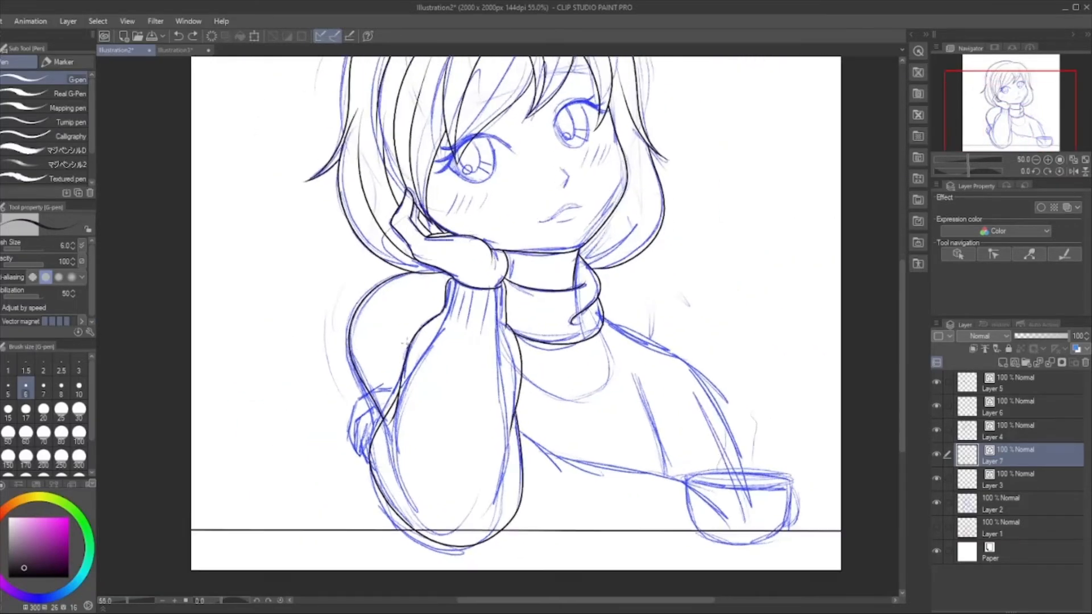
click(937, 404)
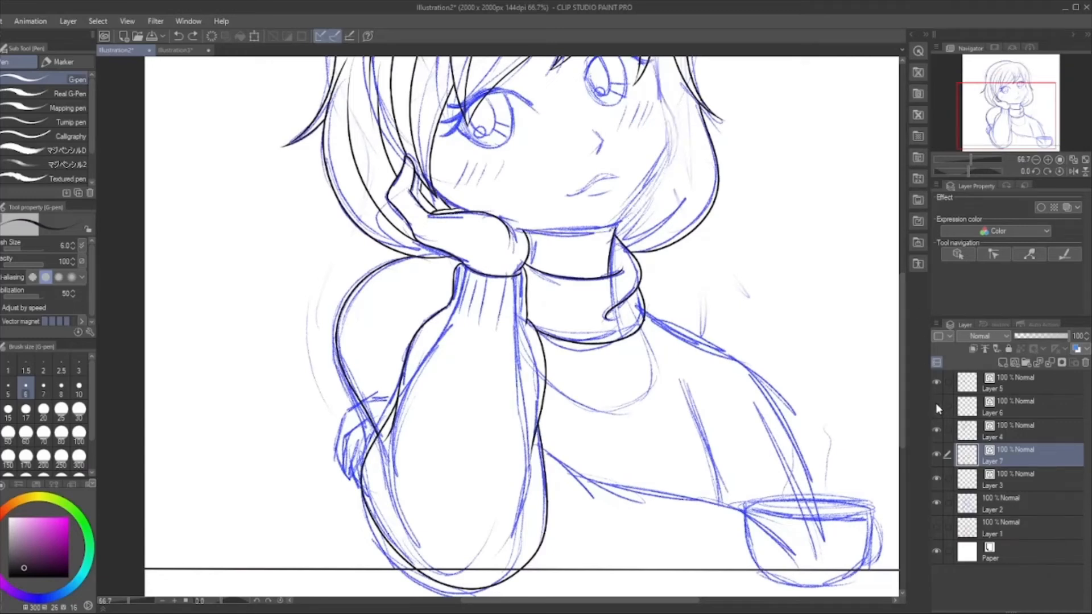
click(937, 404)
click(935, 384)
click(935, 385)
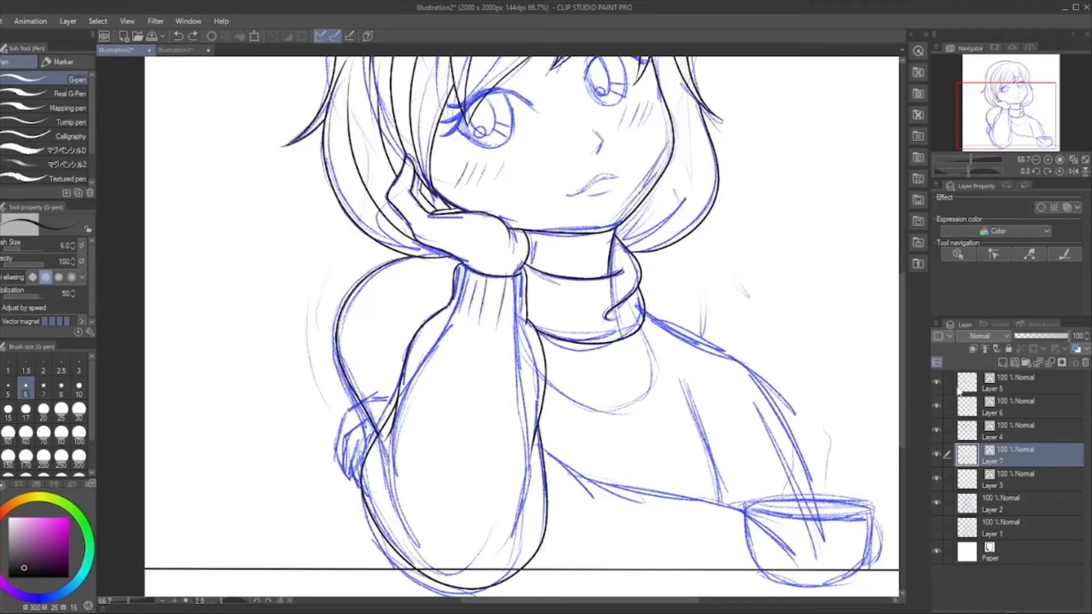
click(1028, 380)
scroll(373, 487, up, 12)
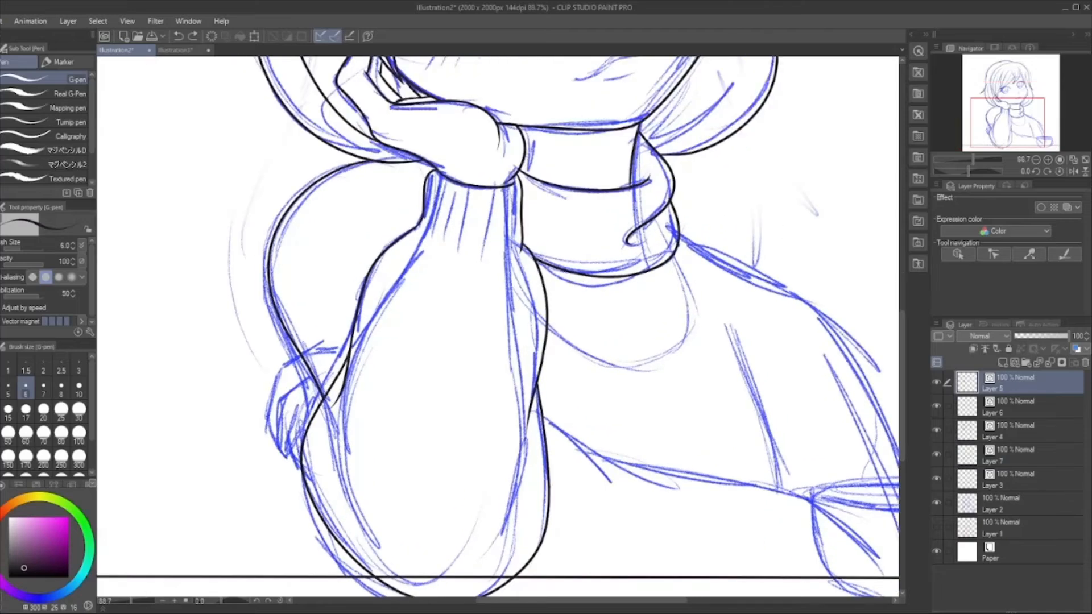
scroll(236, 400, up, 3)
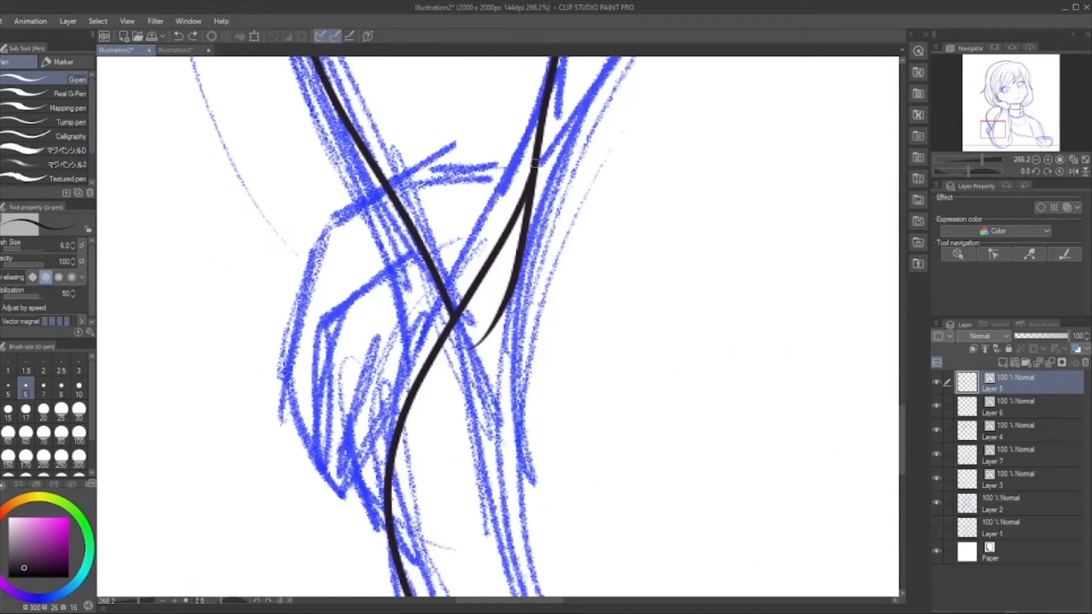
Try inking the gripping hand's back and finger contours on Layer 5, then undo all of the strokes.
mouse_move(536, 163)
mouse_down()
mouse_move(457, 164)
mouse_move(392, 182)
mouse_move(335, 230)
mouse_move(311, 271)
mouse_move(300, 336)
mouse_move(297, 387)
mouse_move(313, 408)
mouse_up()
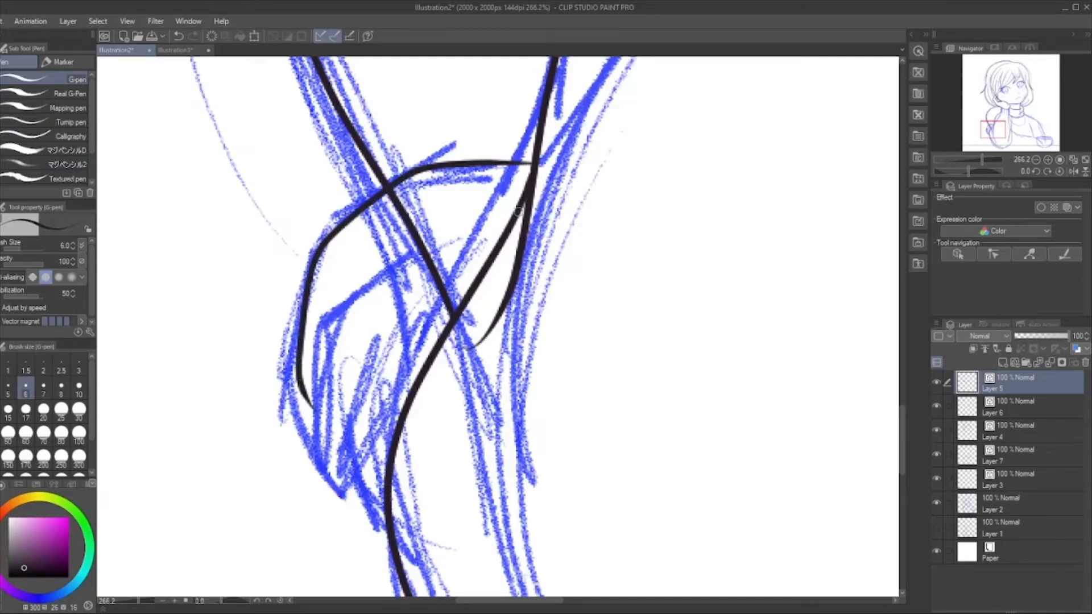
drag(519, 211, 412, 267)
key(ctrl+z)
mouse_move(514, 213)
mouse_down()
mouse_move(452, 236)
mouse_move(396, 284)
mouse_move(367, 313)
mouse_move(350, 367)
mouse_up()
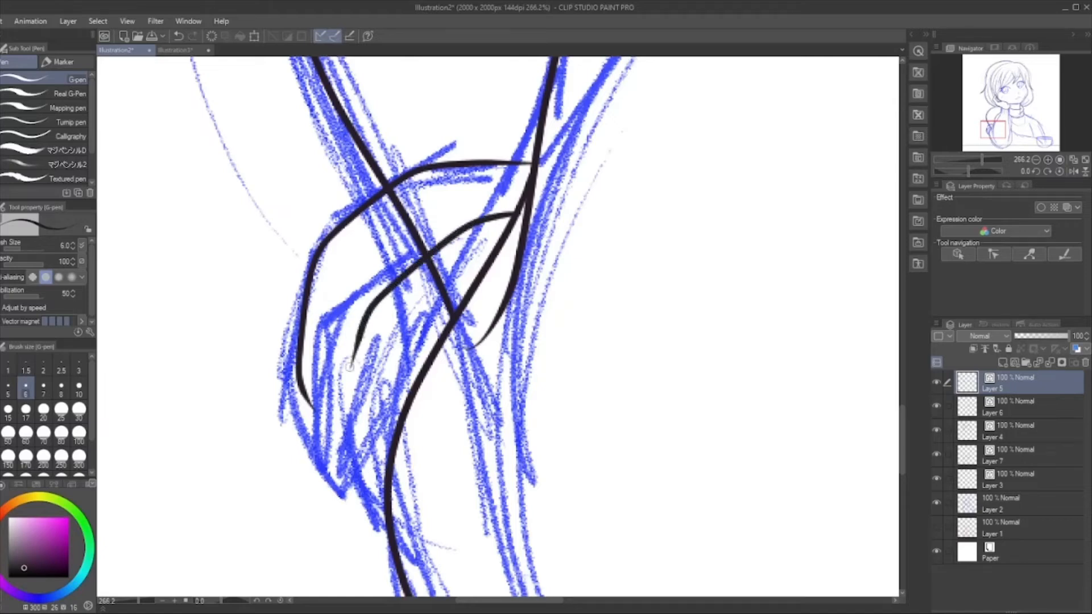
key(ctrl+z)
mouse_move(515, 211)
mouse_down()
mouse_move(424, 234)
mouse_move(341, 319)
mouse_move(333, 422)
mouse_move(342, 461)
mouse_up()
mouse_move(299, 385)
mouse_down()
mouse_move(309, 415)
mouse_move(332, 403)
mouse_up()
key(ctrl+z)
key(ctrl+z)
key(ctrl+z)
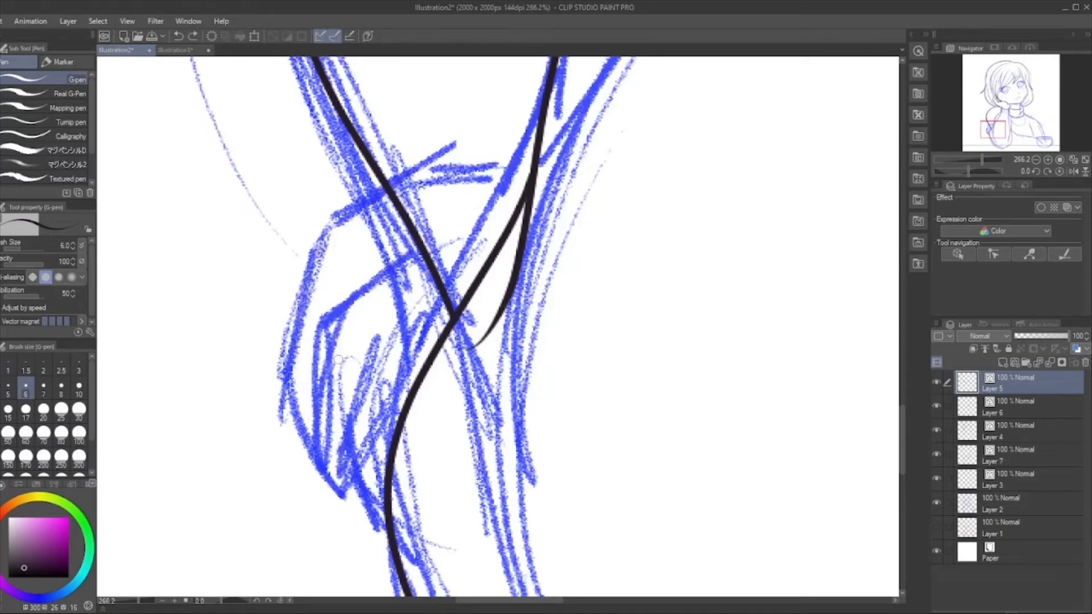
Ink the gripping hand on Layer 5 with two rounded, bent fingers and a lower contour running along the sleeve.
mouse_move(530, 169)
mouse_down()
mouse_move(452, 167)
mouse_move(324, 255)
mouse_move(305, 304)
mouse_move(320, 427)
mouse_up()
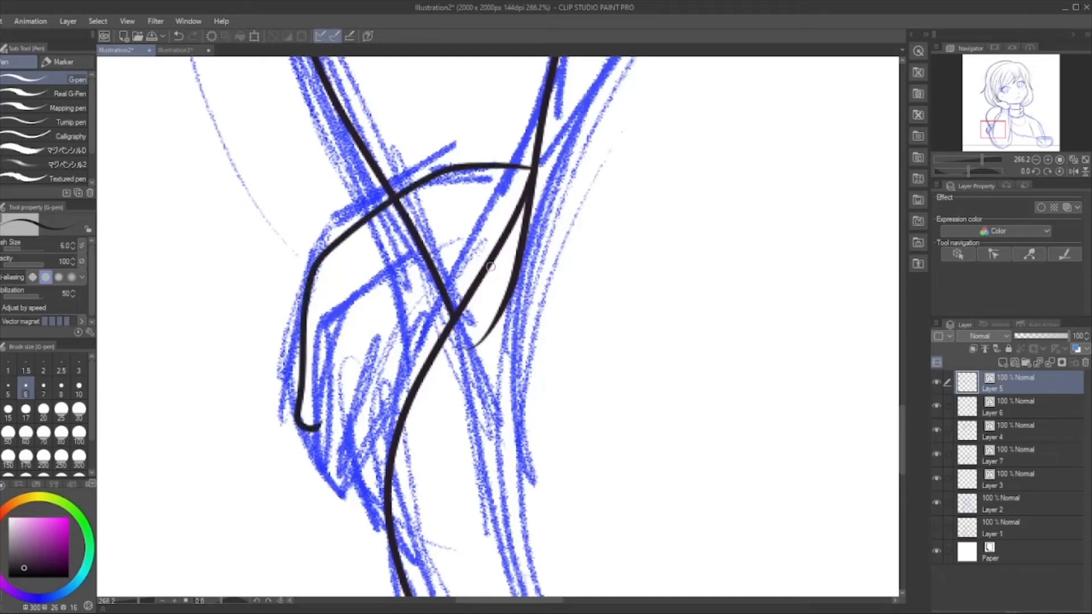
mouse_move(526, 203)
mouse_down()
mouse_move(460, 224)
mouse_move(414, 262)
mouse_up()
key(ctrl+z)
mouse_move(529, 194)
mouse_down()
mouse_move(468, 202)
mouse_move(367, 288)
mouse_move(354, 312)
mouse_move(336, 474)
mouse_move(364, 471)
mouse_up()
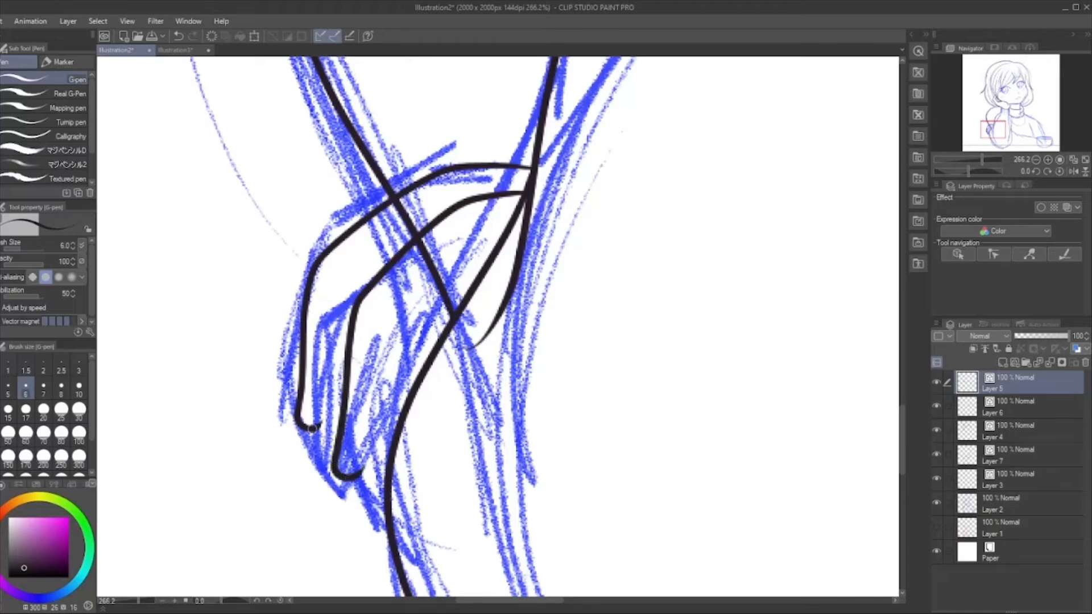
drag(312, 427, 343, 405)
key(ctrl+z)
mouse_move(508, 232)
mouse_down()
mouse_move(445, 287)
mouse_move(421, 328)
mouse_move(385, 412)
mouse_move(387, 477)
mouse_move(356, 475)
mouse_move(387, 402)
mouse_up()
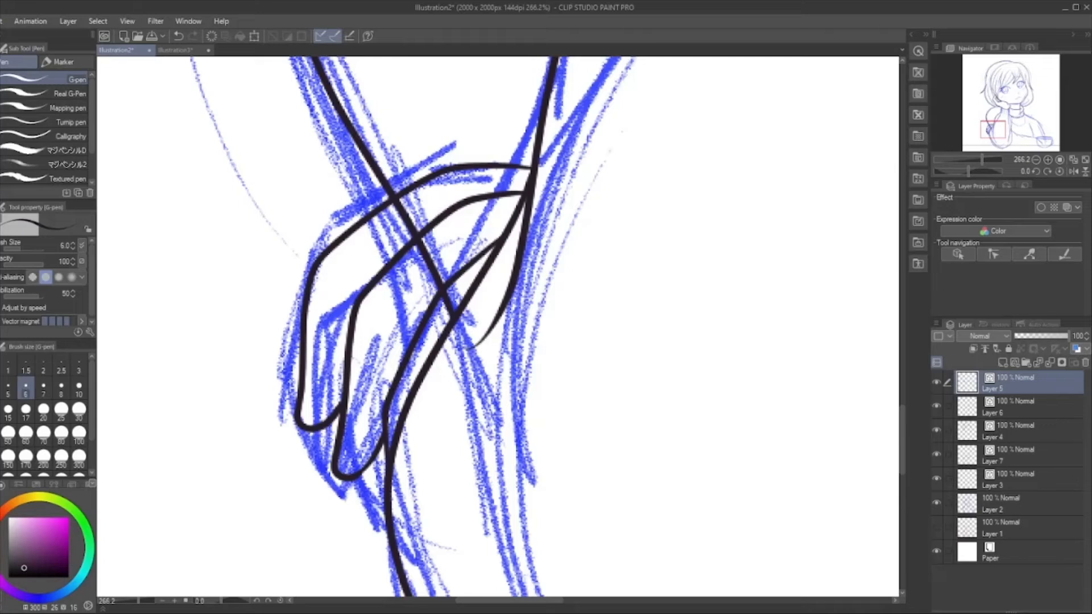
Check Layers 4 and 7 by visibility, then erase the Layer 7 sleeve line crossing the gripping hand with the hard eraser.
key(e)
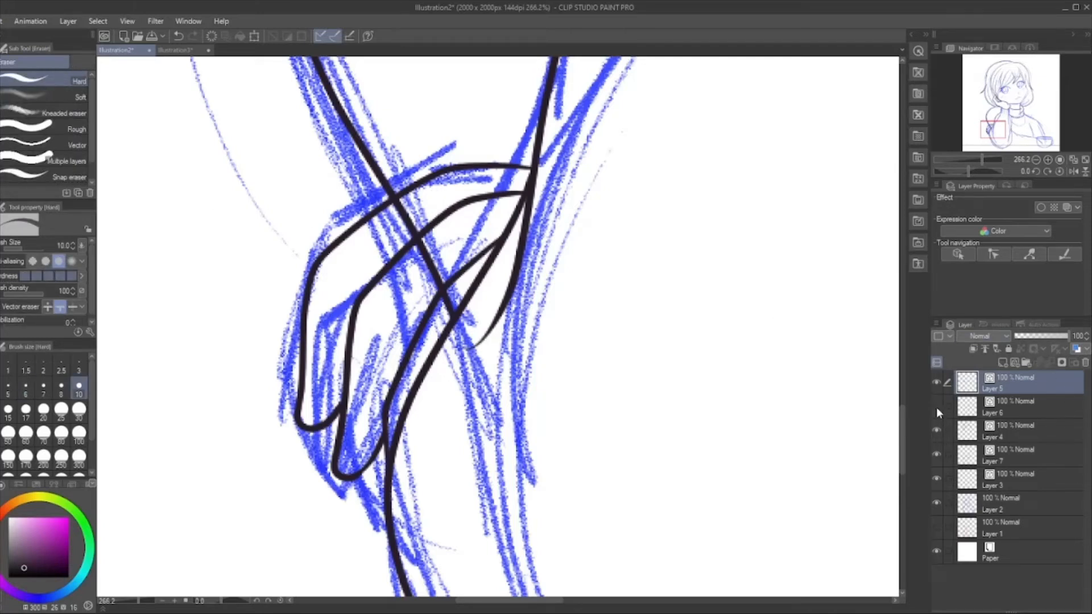
click(937, 431)
click(937, 431)
click(937, 454)
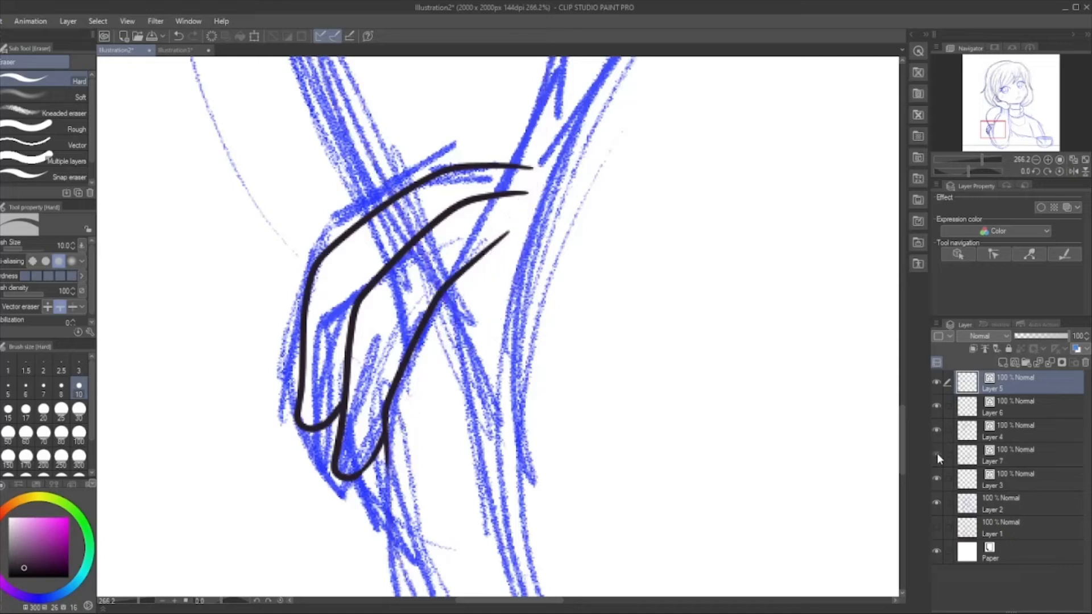
click(937, 453)
click(1036, 435)
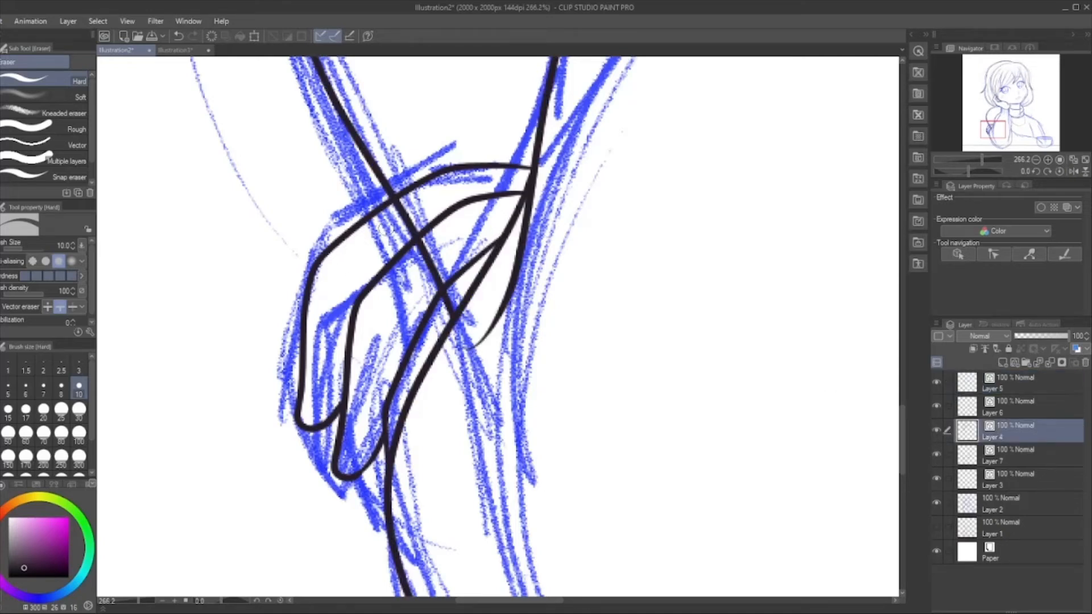
click(937, 430)
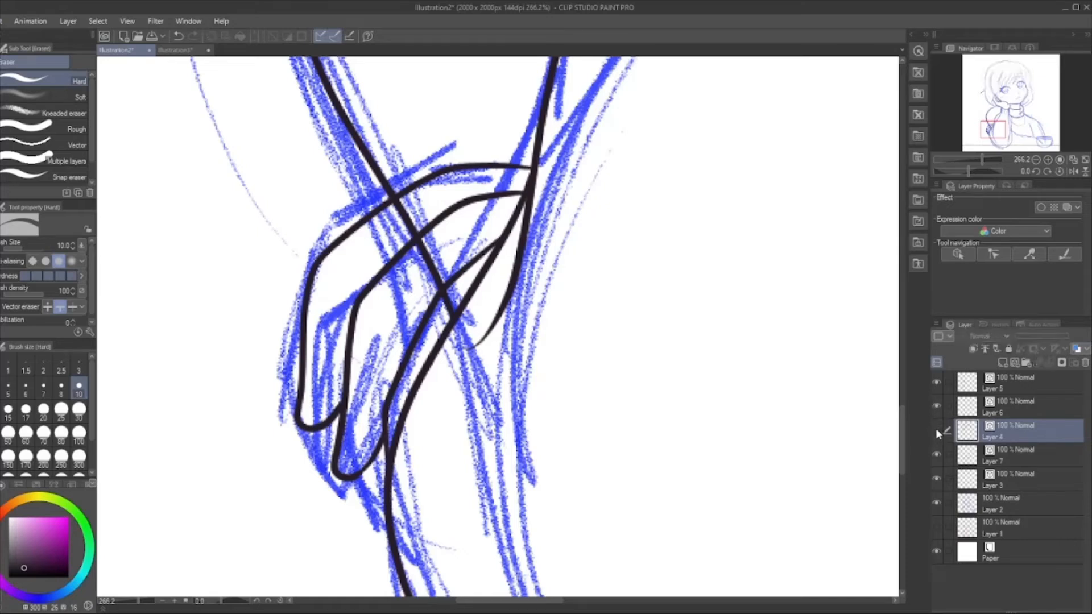
click(937, 430)
click(937, 451)
click(937, 453)
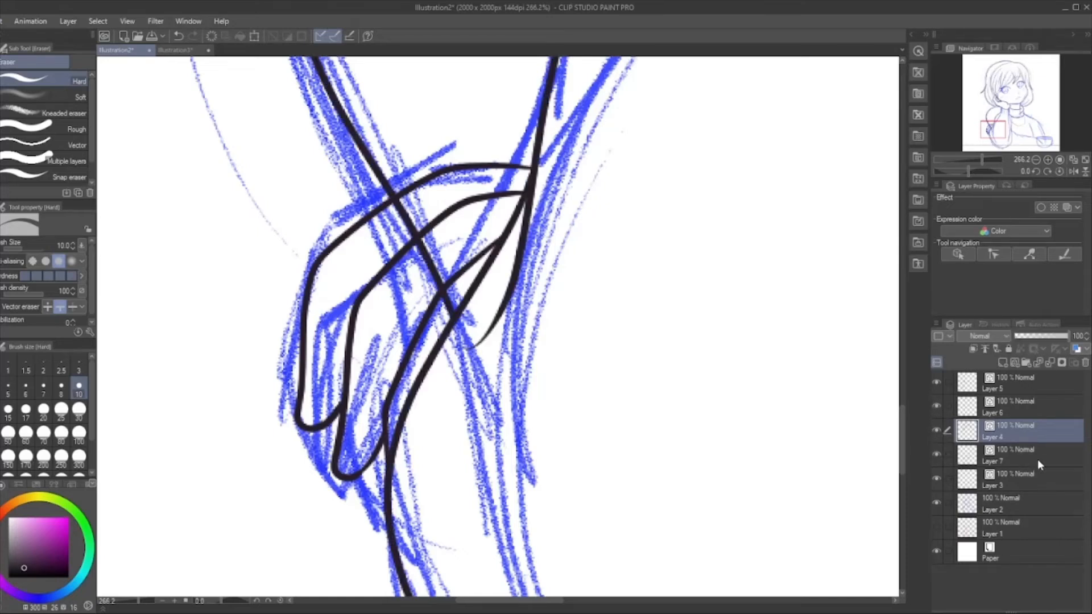
click(1038, 458)
drag(395, 200, 455, 315)
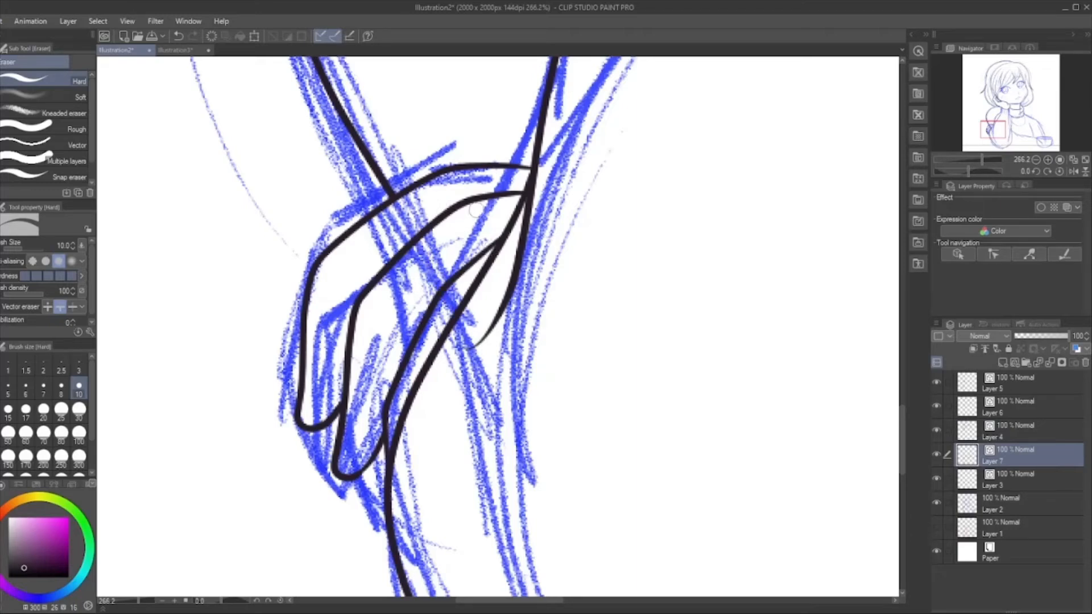
Ink the shoulder and outer sleeve on Layer 7 with the G-pen, from the turtleneck collar down through the cup sketch.
scroll(475, 210, down, 5)
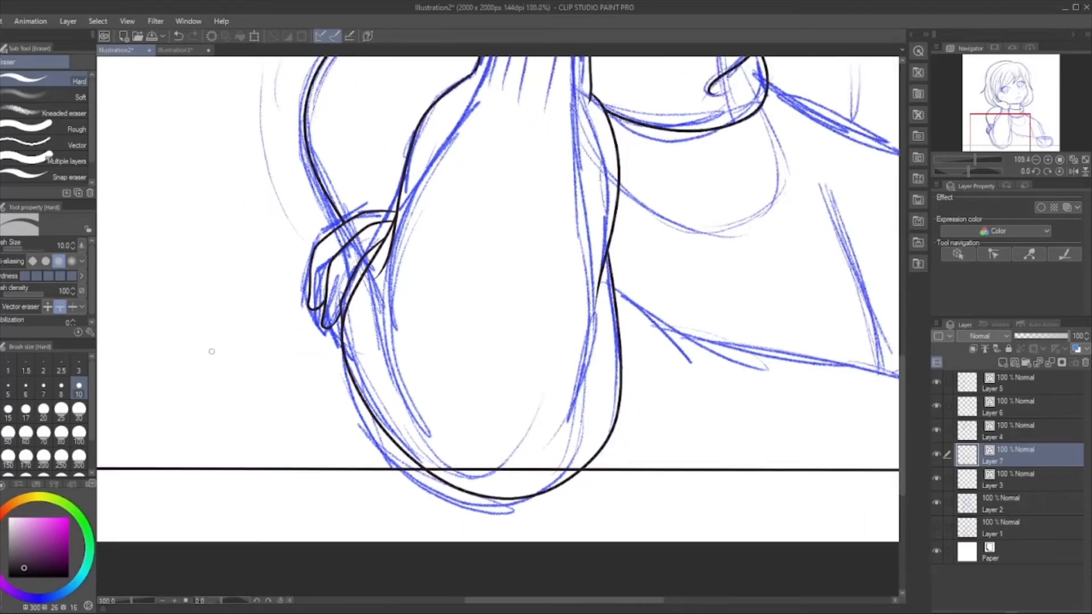
scroll(212, 351, down, 4)
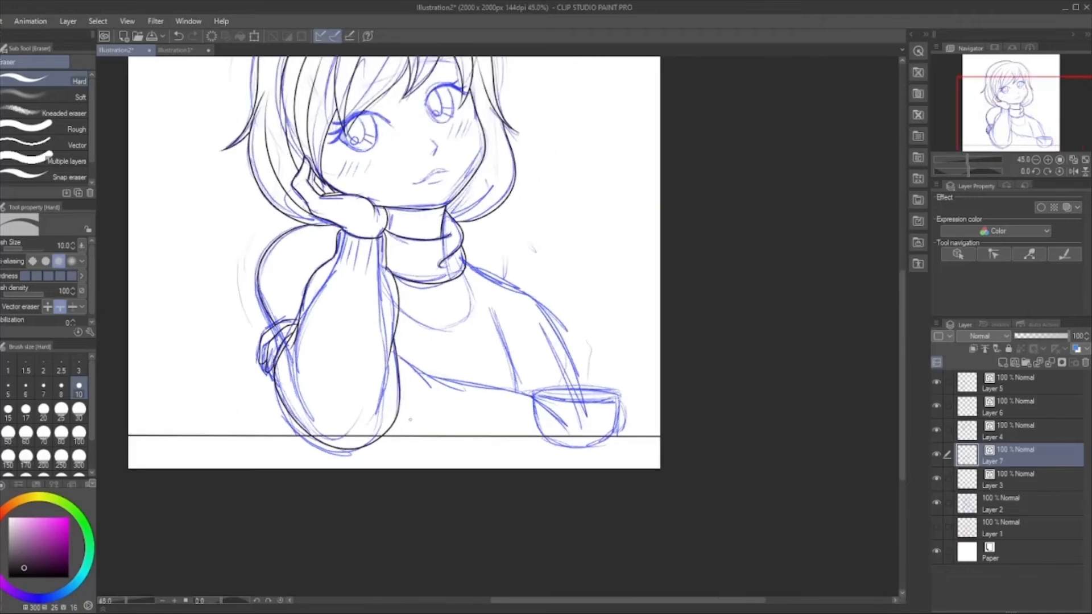
scroll(475, 376, up, 4)
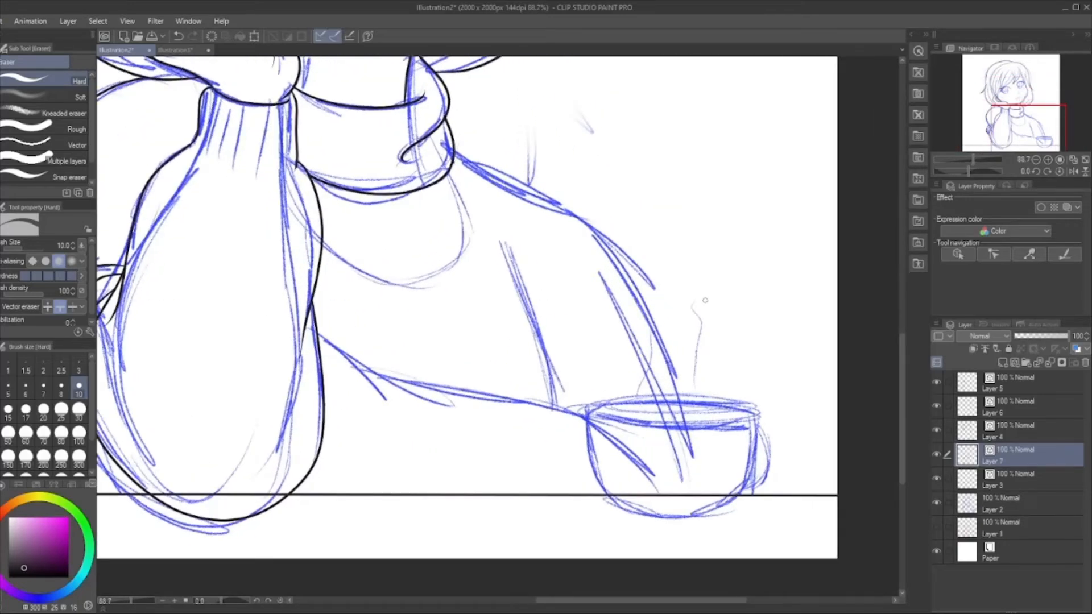
key(p)
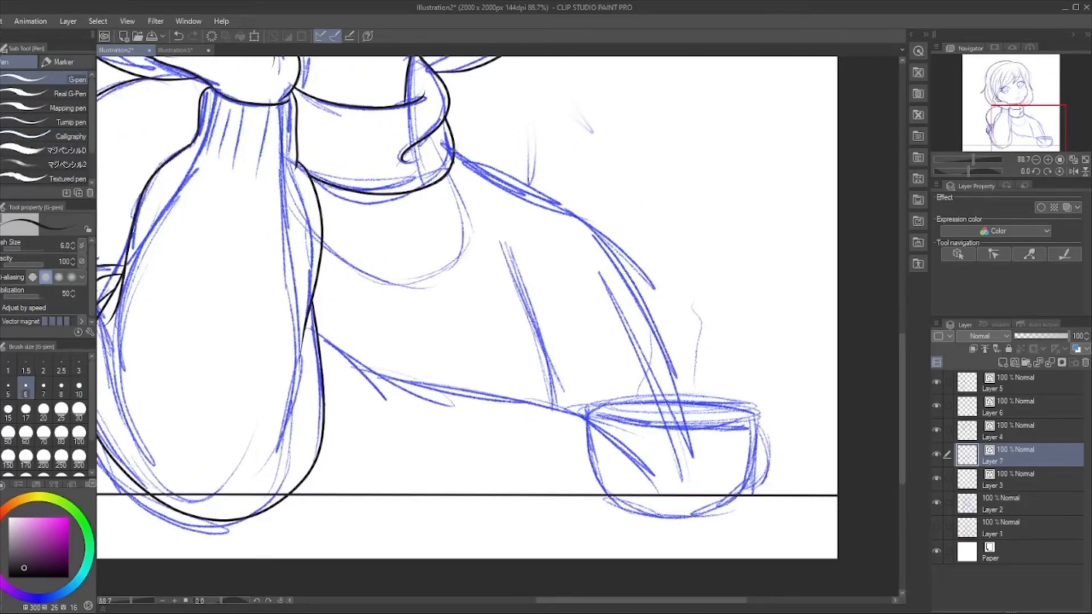
mouse_move(532, 188)
mouse_down()
mouse_move(586, 220)
mouse_move(625, 279)
mouse_move(704, 462)
mouse_move(712, 515)
mouse_up()
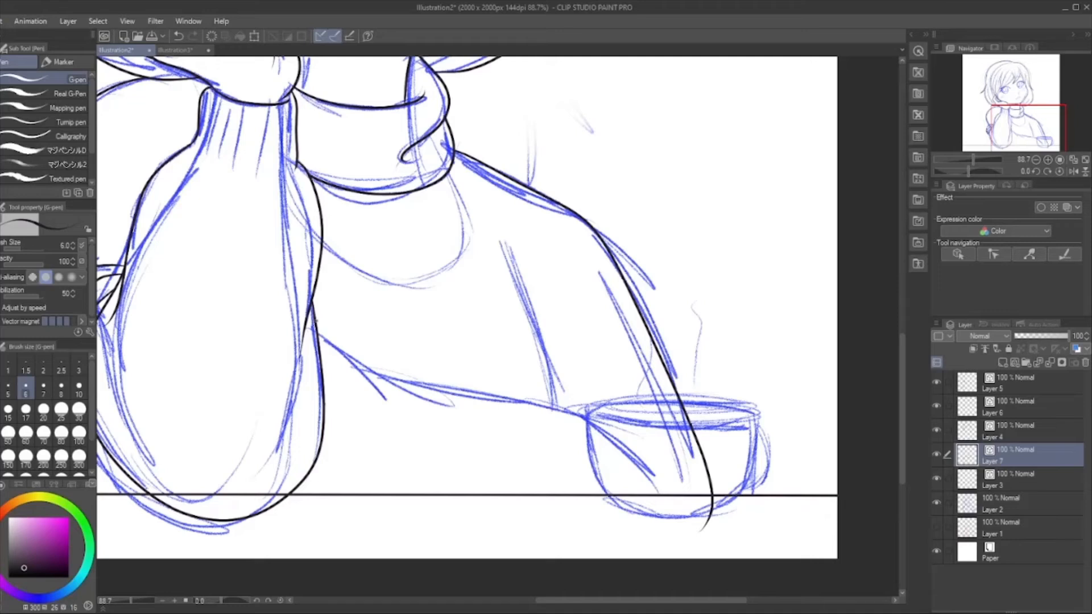
Ink the sweater's lower contours from the propped elbow to the cup, plus the slanted line separating the torso and arm.
drag(344, 331, 444, 422)
key(ctrl+z)
drag(332, 325, 478, 424)
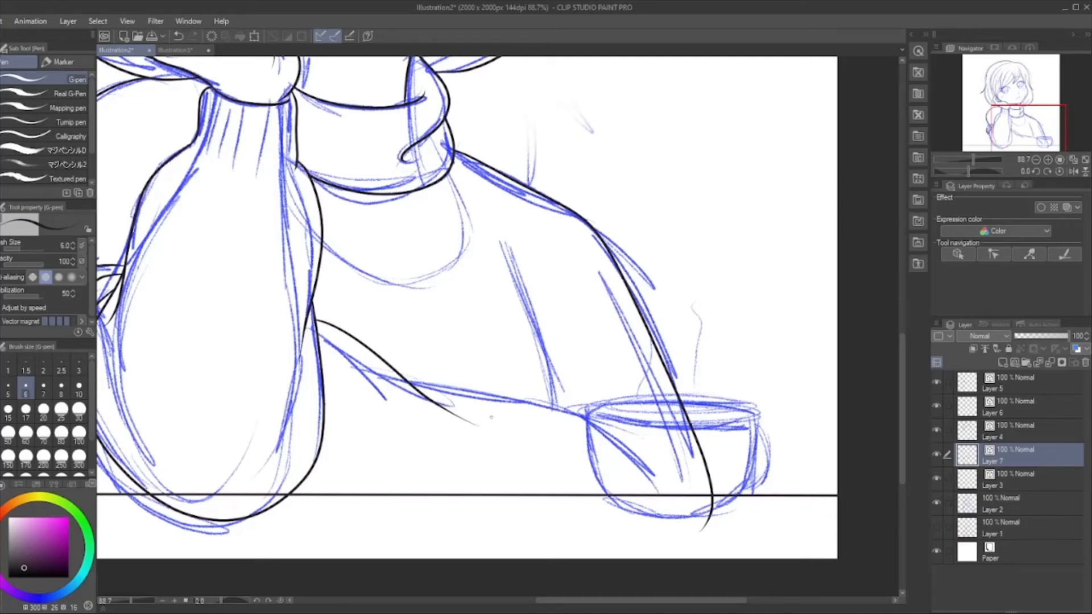
mouse_move(385, 367)
mouse_down()
mouse_move(582, 415)
mouse_move(640, 472)
mouse_move(660, 515)
mouse_up()
drag(502, 243, 569, 410)
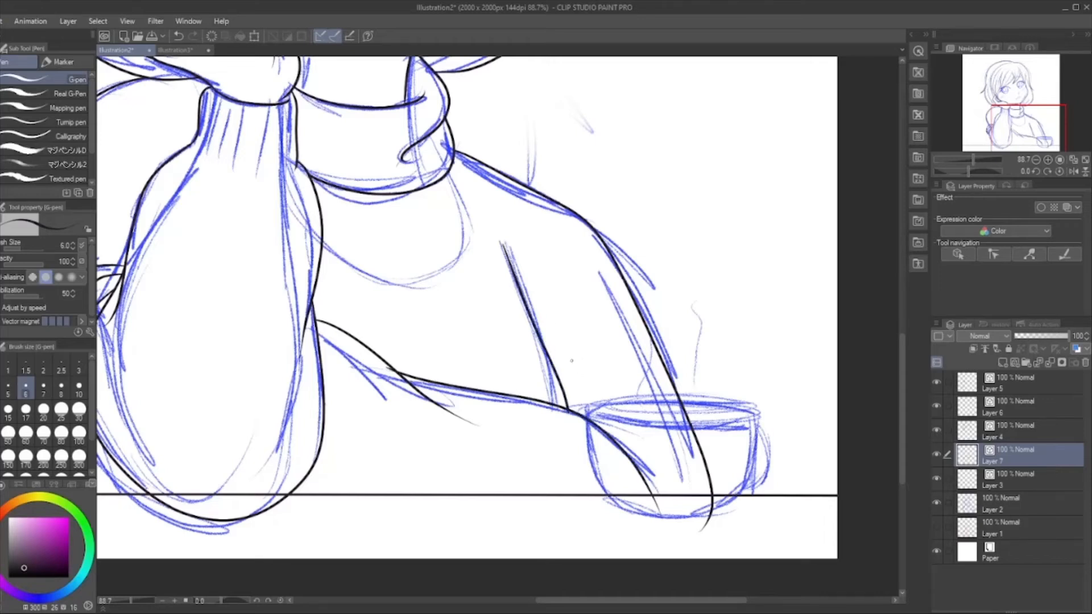
Erase the overshooting tip where the lower sweater lines meet and the sleeve line ends extending below the table edge.
scroll(600, 352, up, 3)
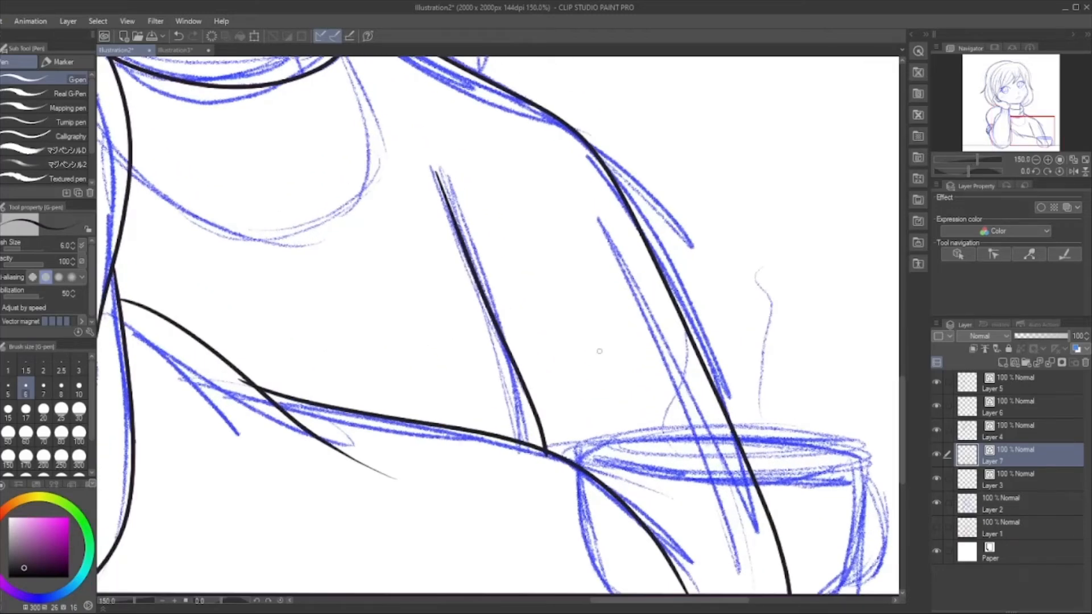
key(e)
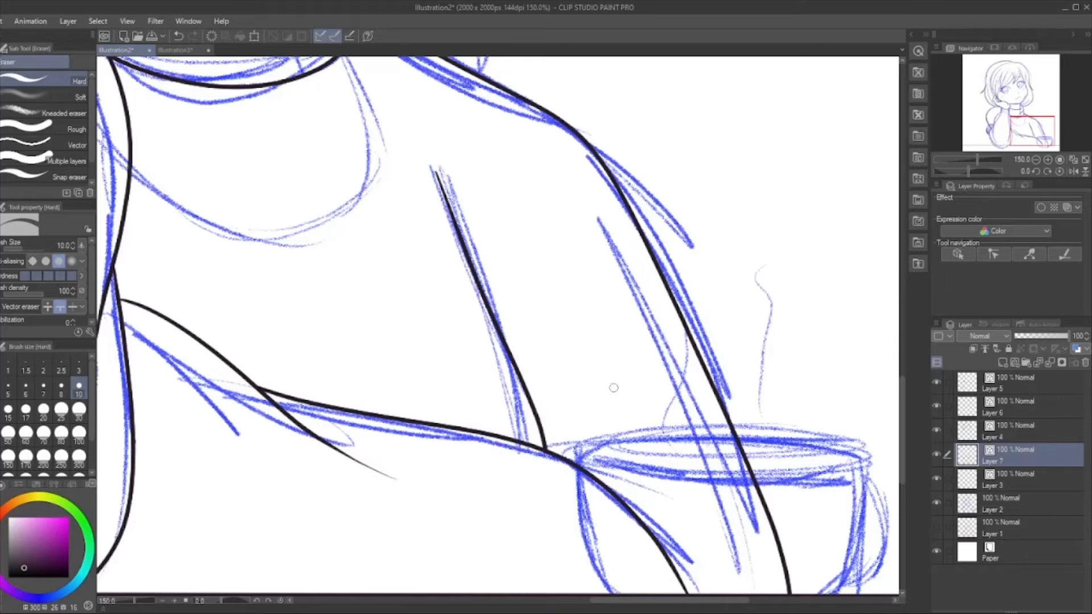
scroll(614, 388, down, 5)
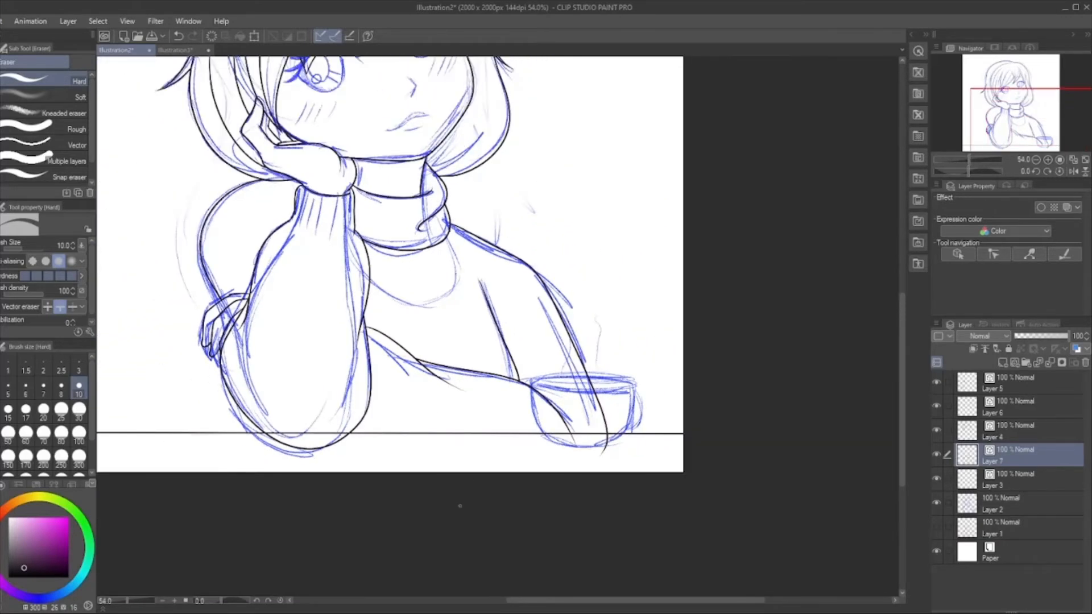
scroll(460, 505, down, 1)
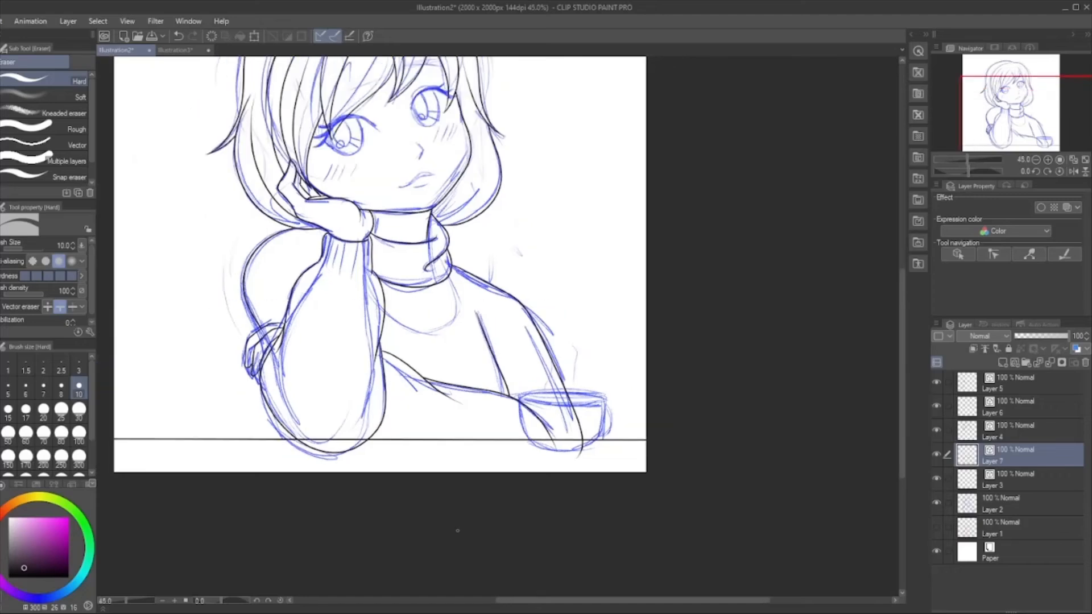
scroll(580, 455, up, 5)
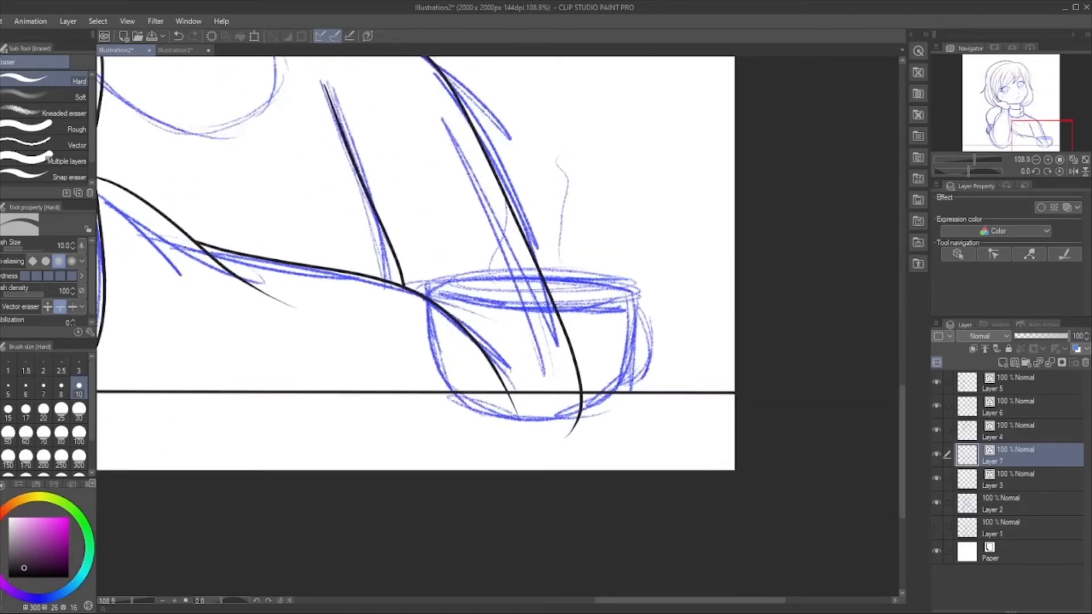
drag(510, 399, 619, 405)
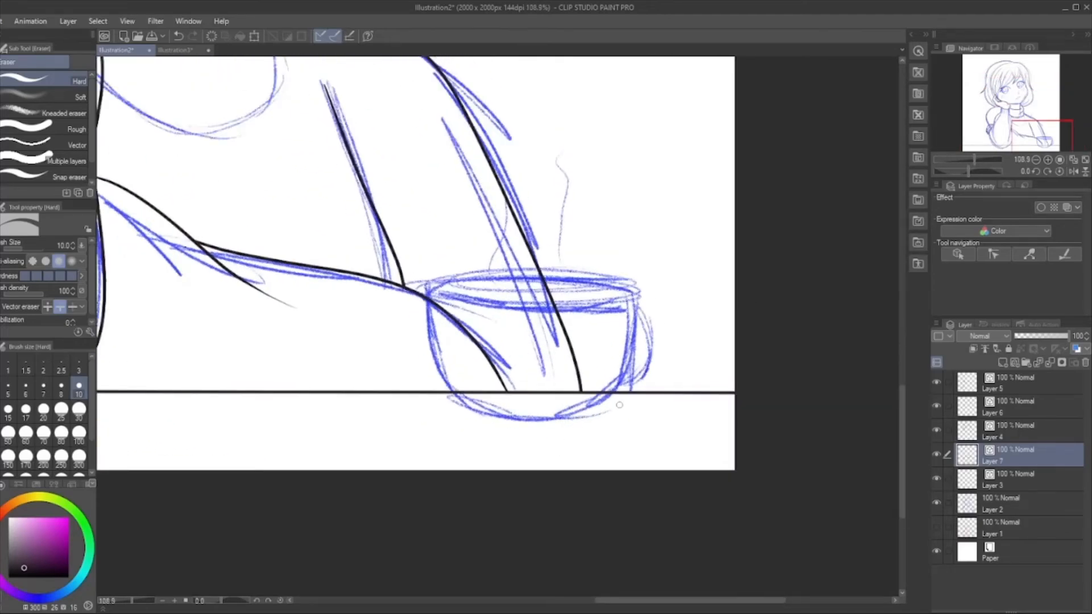
Add a new vector layer at the top of the stack and ink the cup's rounded outline with the G-pen.
click(1017, 363)
scroll(680, 352, up, 1)
scroll(679, 352, up, 3)
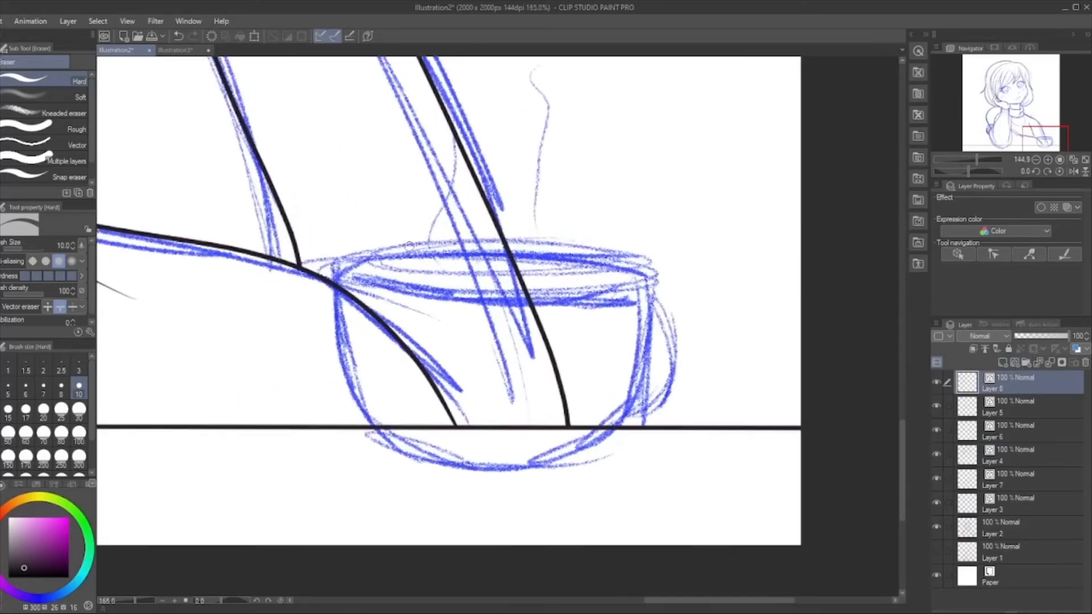
key(p)
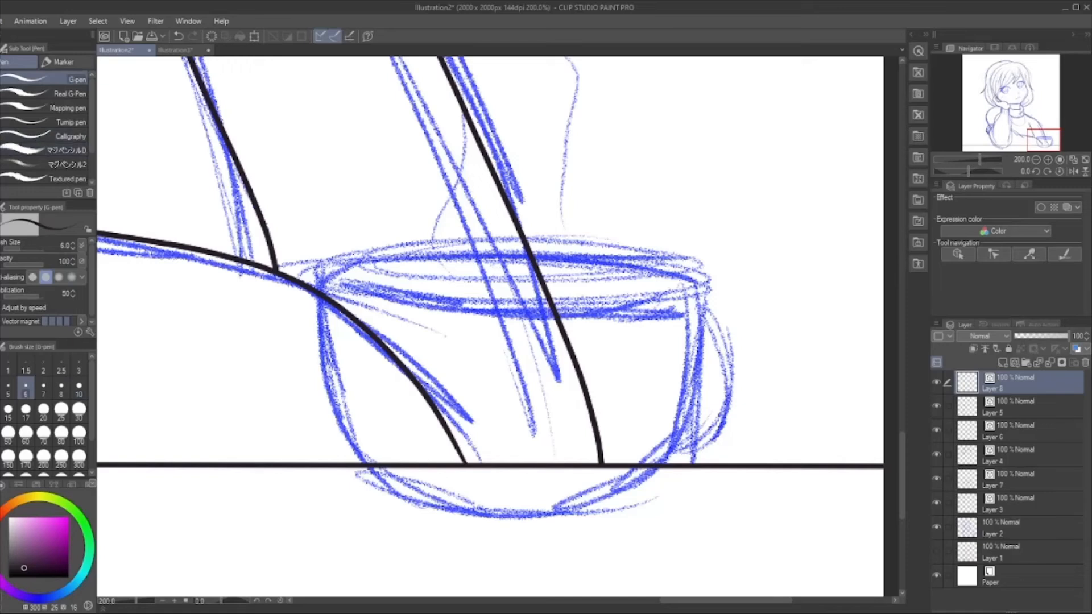
mouse_move(561, 515)
mouse_down()
mouse_move(462, 515)
mouse_move(343, 447)
mouse_move(310, 332)
mouse_move(321, 269)
mouse_move(405, 246)
mouse_move(527, 244)
mouse_move(628, 262)
mouse_move(675, 287)
mouse_move(684, 375)
mouse_move(657, 452)
mouse_move(605, 492)
mouse_move(521, 514)
mouse_move(592, 501)
mouse_up()
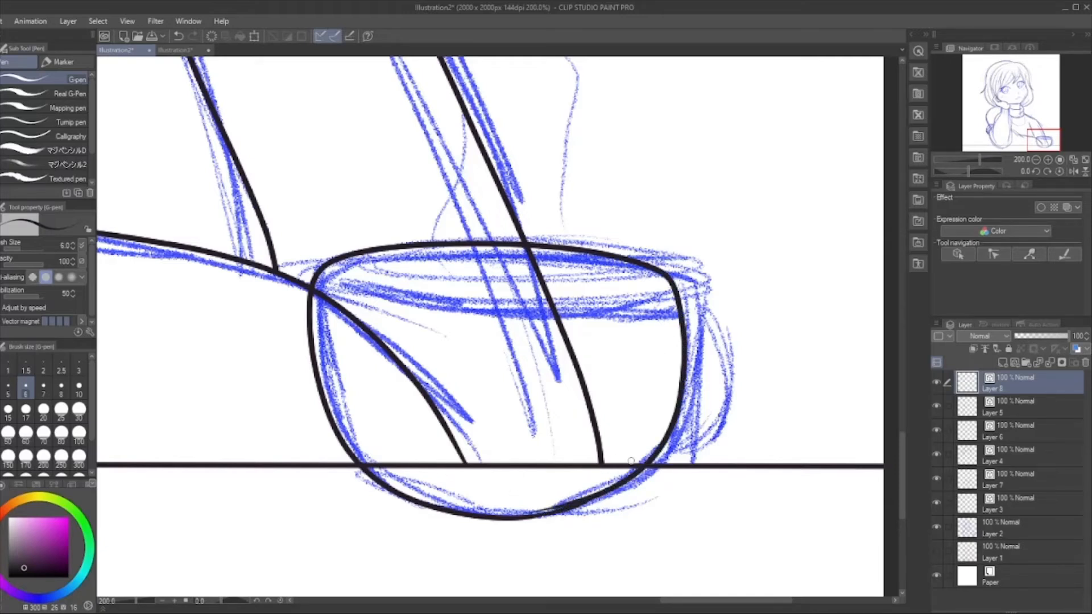
Erase the doubled line where the ends of the cup outline overlap along its base.
scroll(479, 475, up, 2)
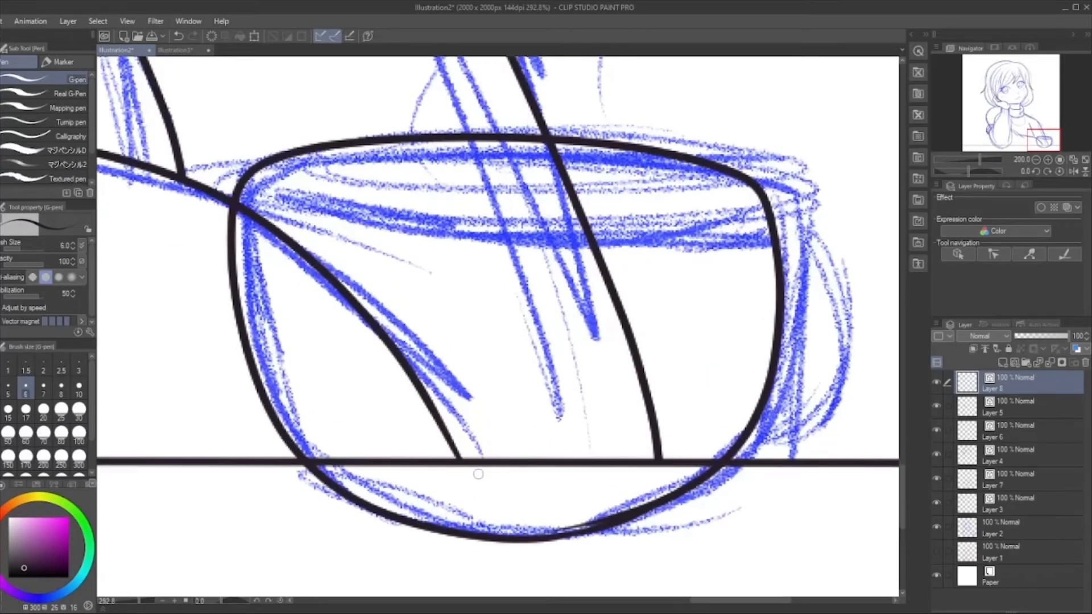
scroll(456, 409, up, 1)
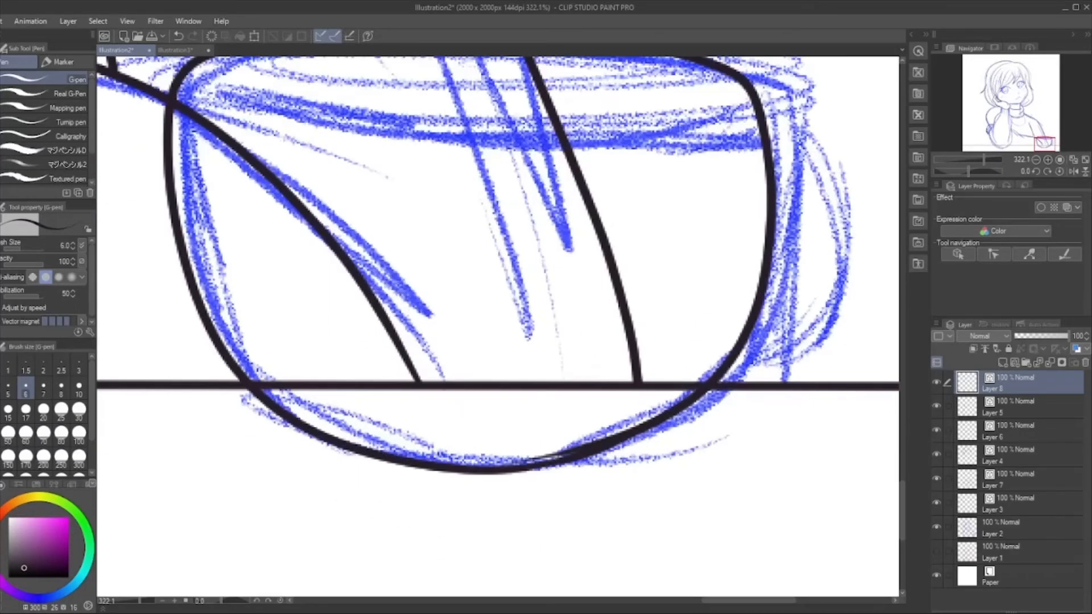
key(e)
drag(542, 449, 586, 419)
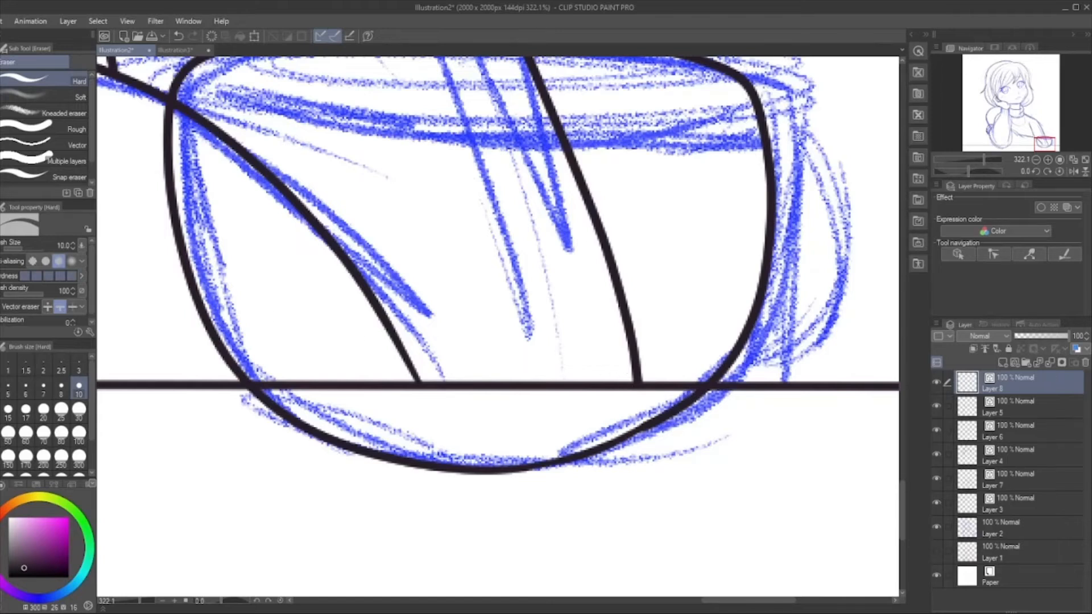
Try inking a shallow curved foot beneath the cup with the G-pen, undoing and redrawing the stroke.
key(p)
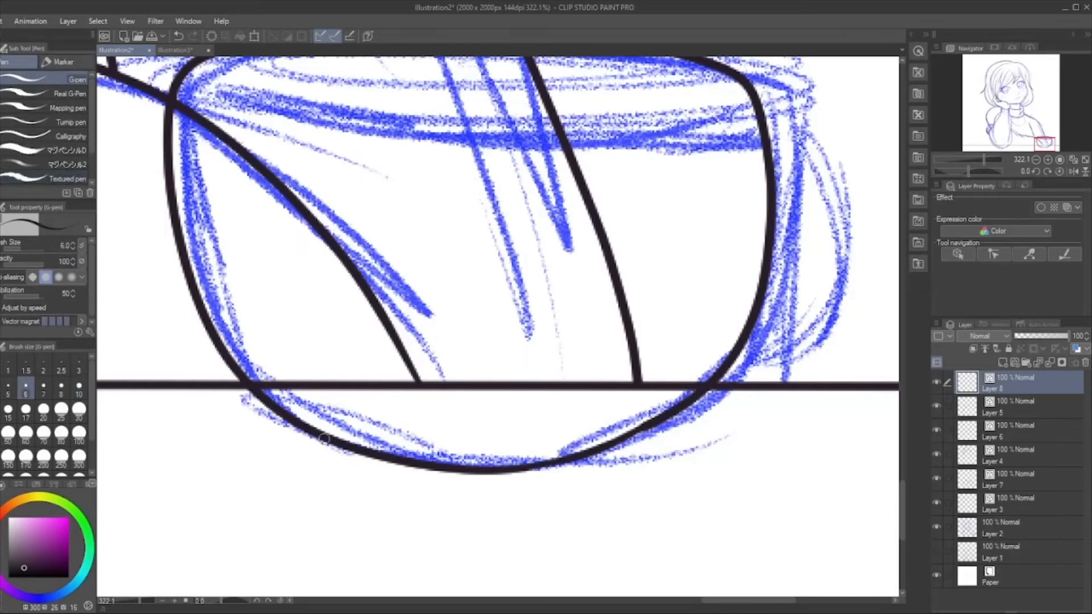
mouse_move(324, 439)
mouse_down()
mouse_move(336, 466)
mouse_move(361, 476)
mouse_up()
key(ctrl+z)
mouse_move(329, 443)
mouse_down()
mouse_move(338, 467)
mouse_move(488, 496)
mouse_move(566, 492)
mouse_move(589, 475)
mouse_move(333, 458)
mouse_move(341, 476)
mouse_move(529, 492)
mouse_up()
key(ctrl+z)
key(ctrl+z)
mouse_move(337, 448)
mouse_down()
mouse_move(343, 472)
mouse_move(515, 502)
mouse_move(585, 488)
mouse_move(613, 470)
mouse_move(621, 443)
mouse_up()
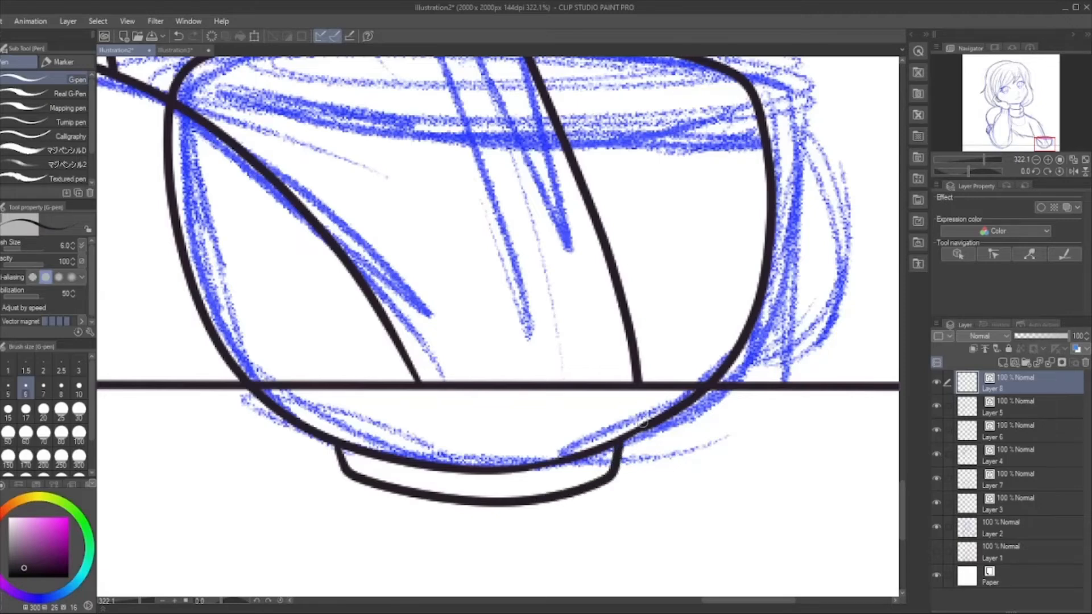
Ink a flat ellipse inside the cup's upper outline as the inner rim, undoing and redrawing unsatisfactory strokes.
scroll(643, 422, down, 5)
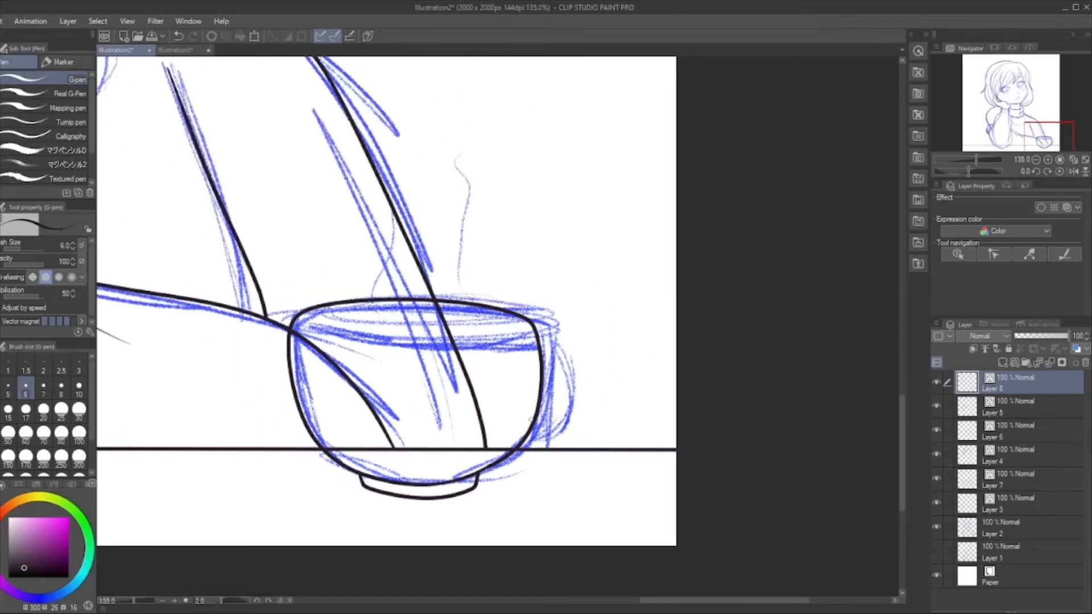
scroll(500, 385, up, 4)
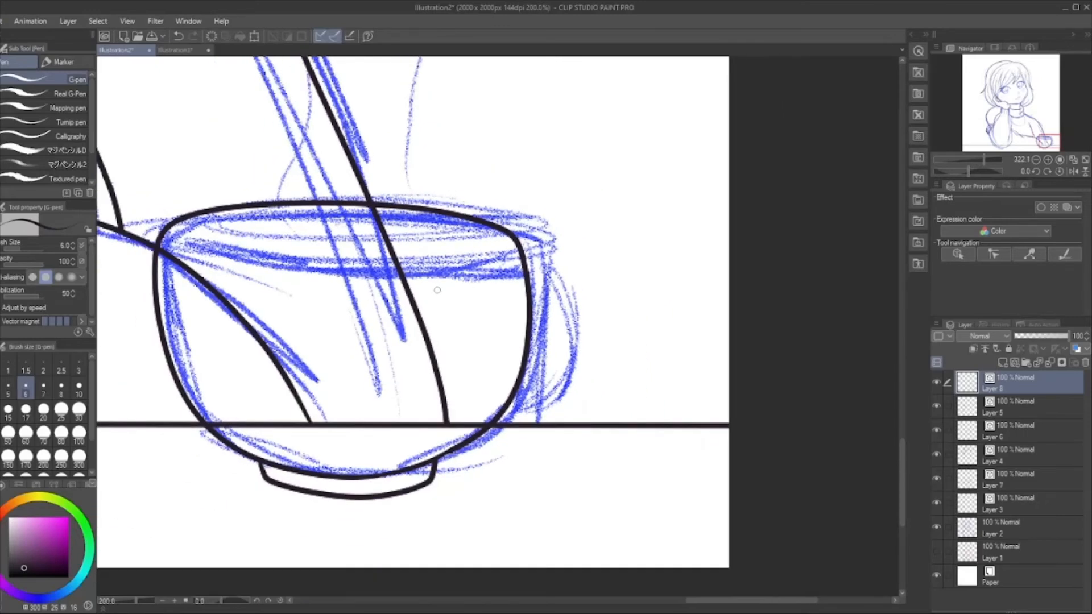
scroll(438, 290, up, 2)
scroll(438, 290, down, 2)
scroll(233, 177, up, 3)
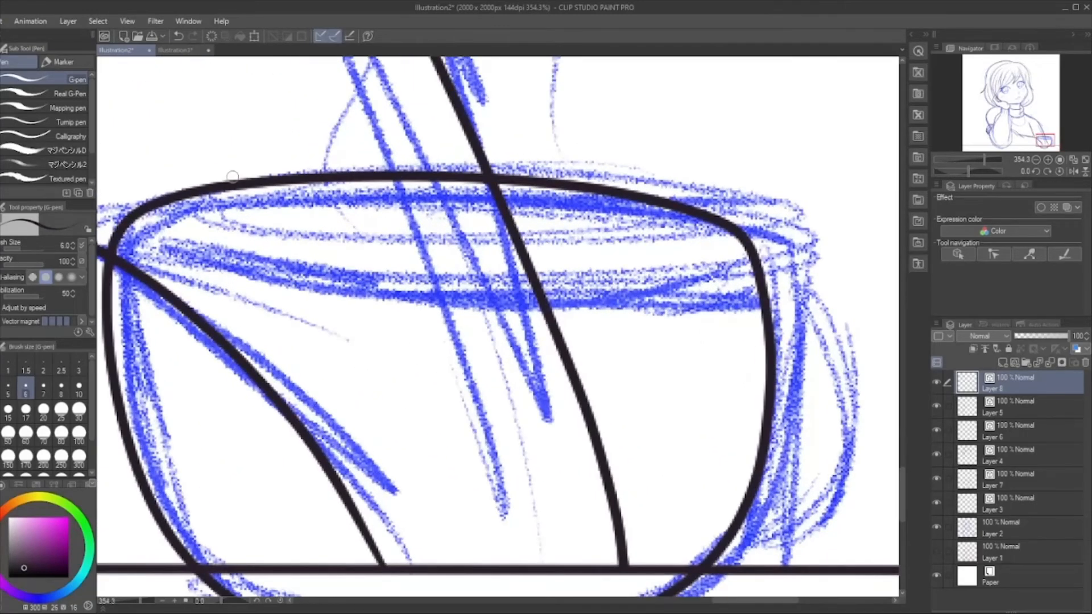
mouse_move(228, 195)
mouse_down()
mouse_move(161, 230)
mouse_move(216, 249)
mouse_move(378, 250)
mouse_up()
key(ctrl+z)
mouse_move(269, 195)
mouse_down()
mouse_move(159, 225)
mouse_move(183, 259)
mouse_move(452, 264)
mouse_move(666, 233)
mouse_move(691, 196)
mouse_up()
key(ctrl+z)
mouse_move(246, 198)
mouse_down()
mouse_move(145, 234)
mouse_move(222, 265)
mouse_move(549, 267)
mouse_move(663, 250)
mouse_move(674, 225)
mouse_move(611, 202)
mouse_up()
key(ctrl+z)
drag(245, 197, 143, 233)
mouse_move(216, 274)
mouse_down()
mouse_move(611, 277)
mouse_move(704, 258)
mouse_move(710, 241)
mouse_move(614, 205)
mouse_up()
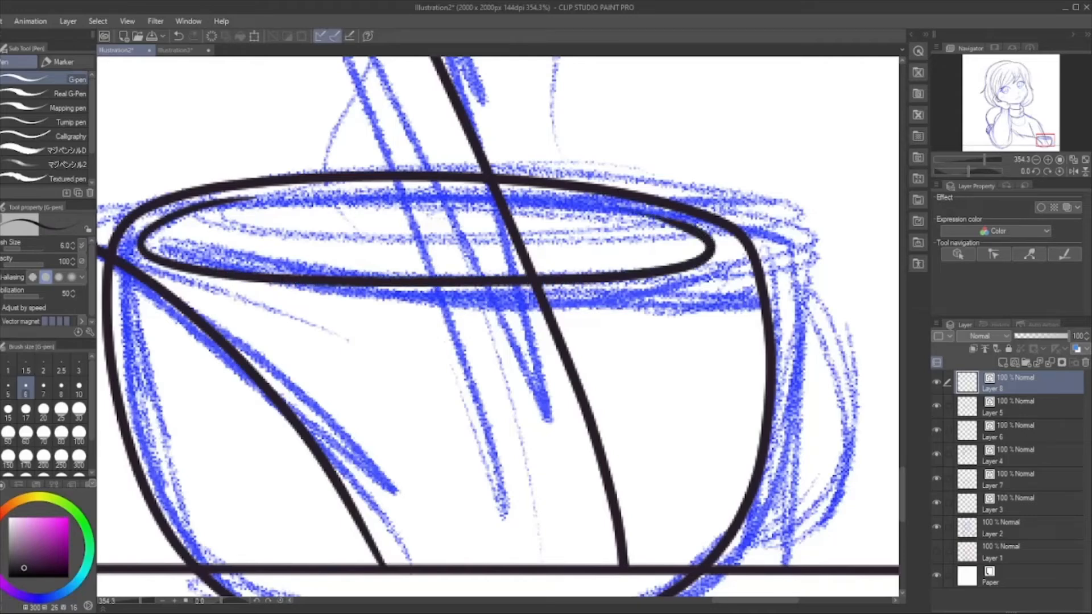
Ink the cup's handle as a long outer curve from rim to lower side, with a short inner curve near the rim.
scroll(703, 195, down, 7)
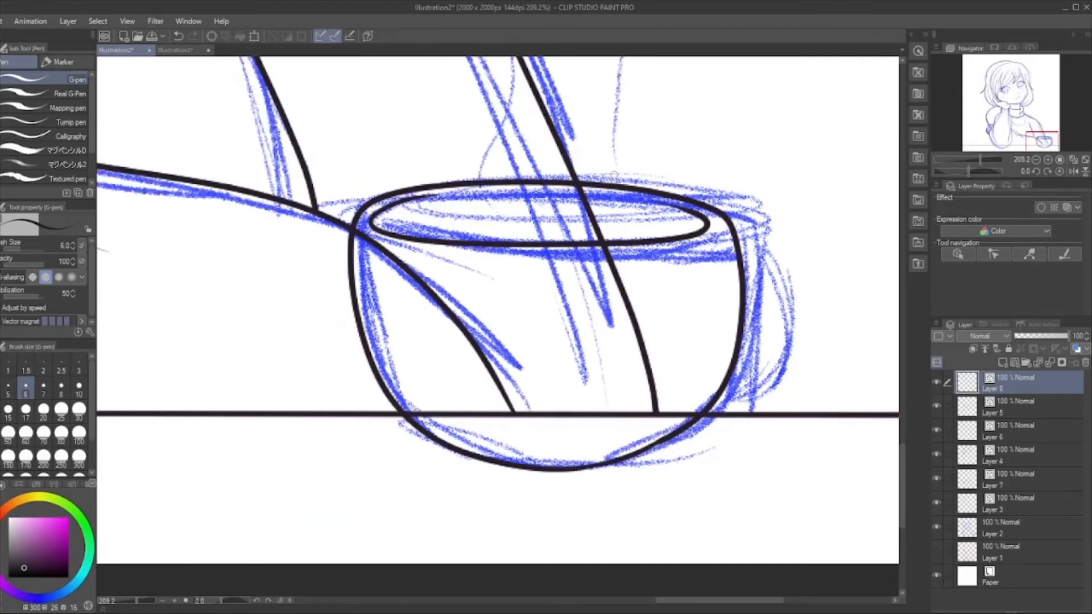
scroll(769, 245, up, 7)
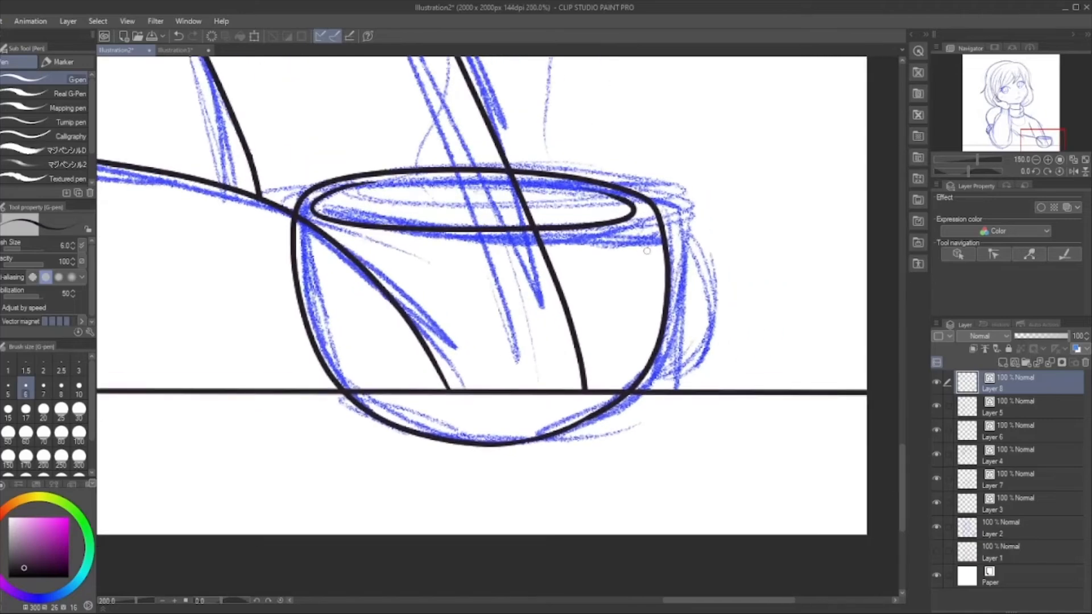
mouse_move(560, 153)
mouse_down()
mouse_move(614, 152)
mouse_move(663, 170)
mouse_move(695, 250)
mouse_move(701, 344)
mouse_move(671, 443)
mouse_move(615, 513)
mouse_up()
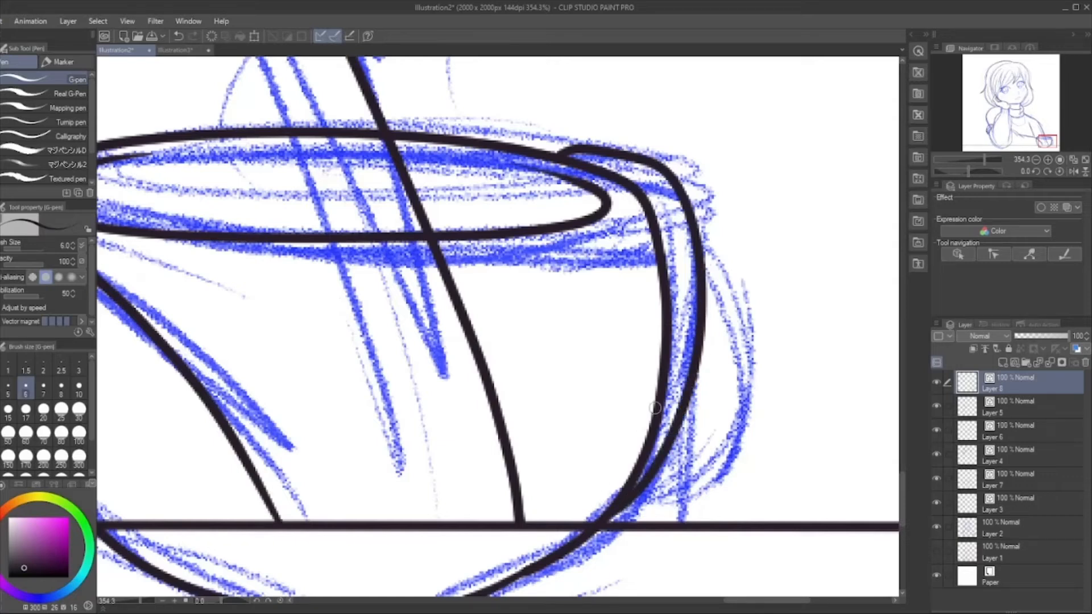
mouse_move(660, 189)
mouse_down()
mouse_move(663, 212)
mouse_move(650, 196)
mouse_move(663, 251)
mouse_up()
key(ctrl+z)
mouse_move(654, 197)
mouse_down()
mouse_move(672, 233)
mouse_move(673, 290)
mouse_up()
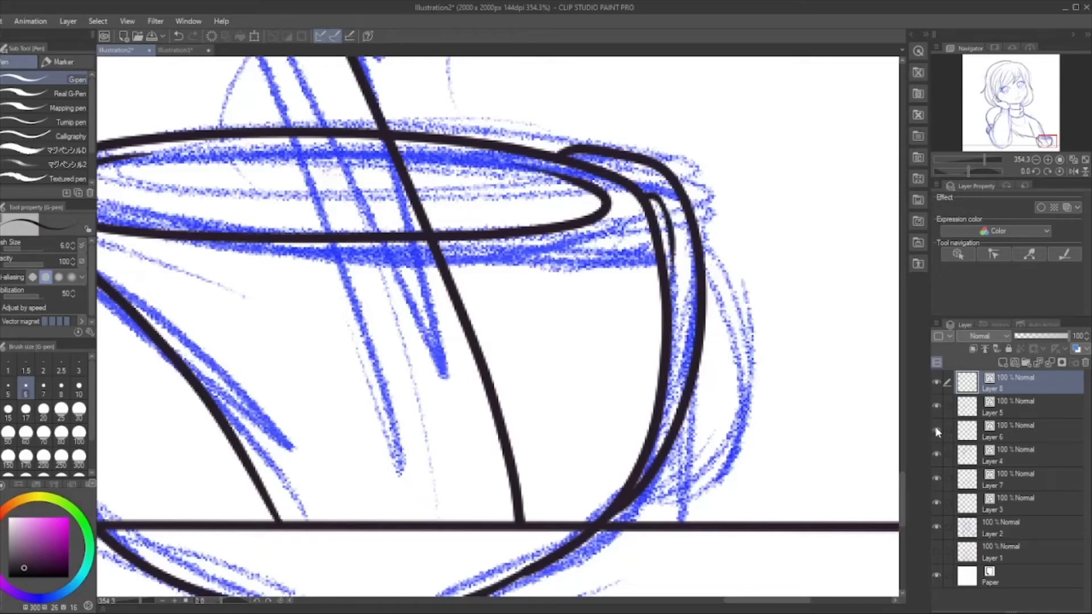
Erase the sleeve and arm lines that cross the cup's interior on vector Layer 7.
click(937, 456)
click(937, 457)
click(937, 478)
click(935, 477)
click(938, 478)
click(938, 478)
click(1016, 480)
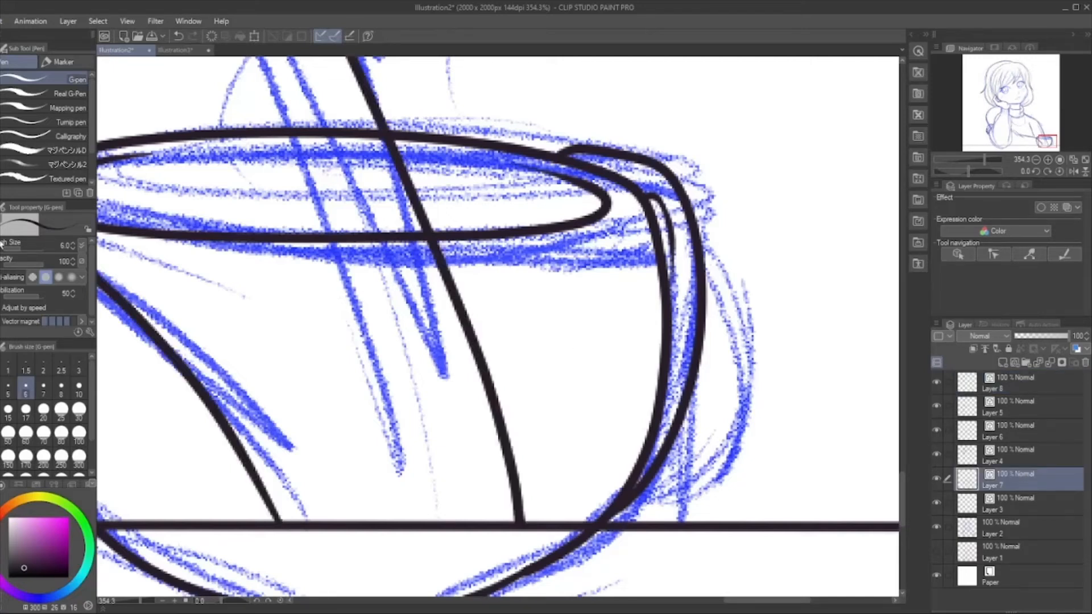
key(e)
mouse_move(389, 157)
mouse_down()
mouse_move(544, 357)
mouse_move(514, 444)
mouse_up()
scroll(618, 389, down, 3)
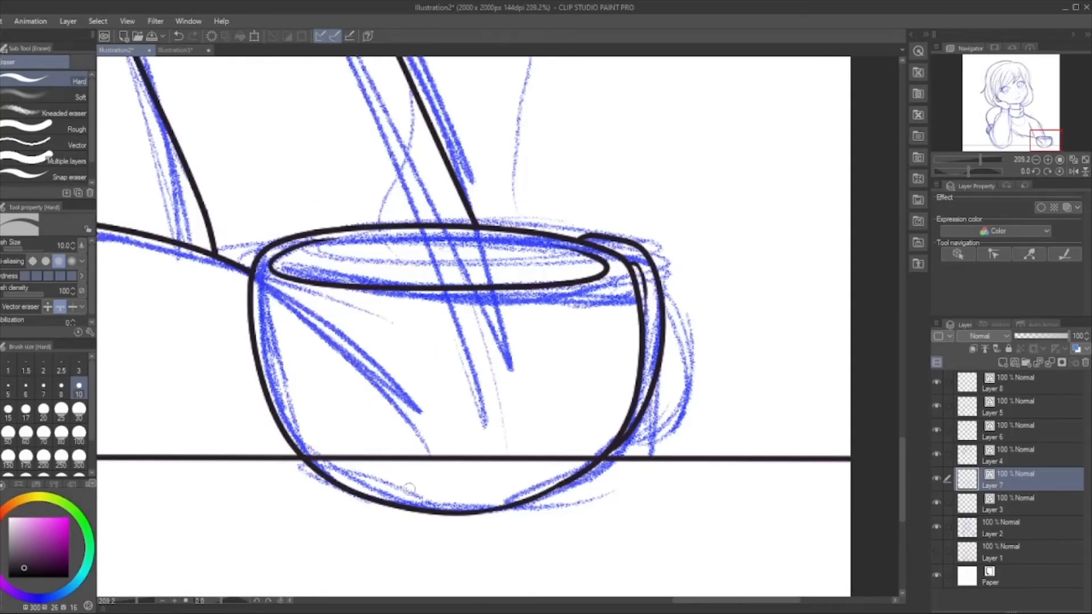
Erase the part of the table line that runs through the cup on Layer 3.
click(1018, 504)
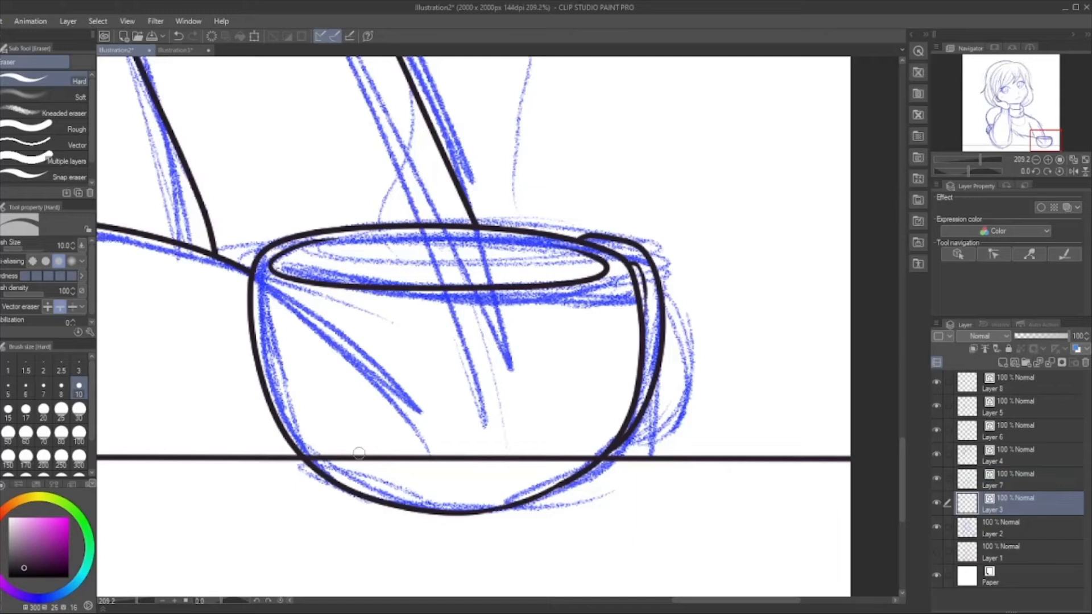
mouse_move(359, 453)
mouse_down()
mouse_move(520, 450)
mouse_move(576, 427)
mouse_up()
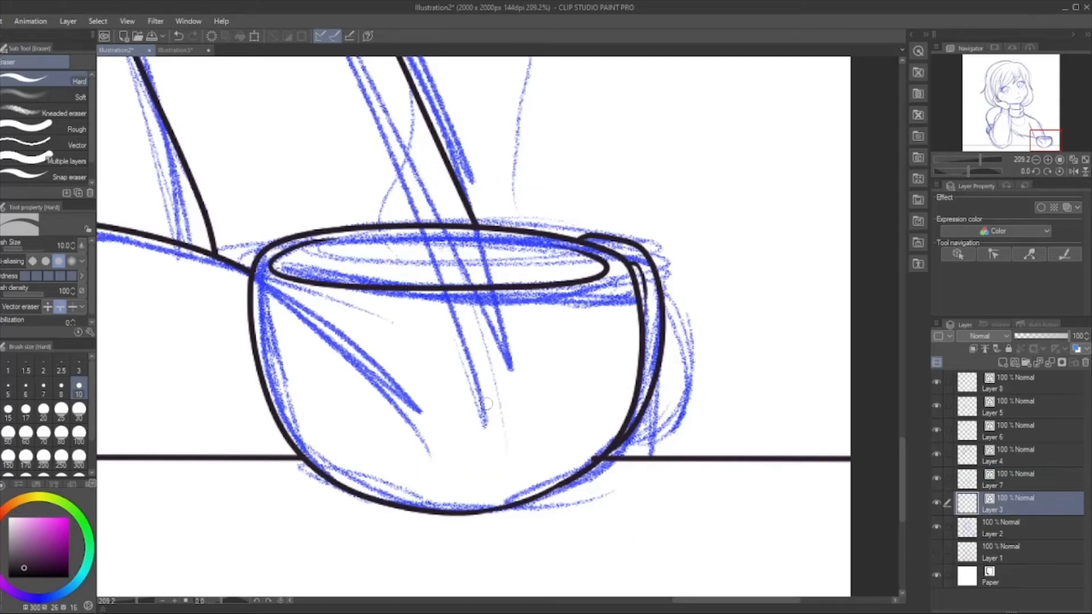
scroll(529, 286, down, 1)
Remove the leftover stub of the table line poking inside the cup outline on the handle side, working on Layer 3.
click(1048, 387)
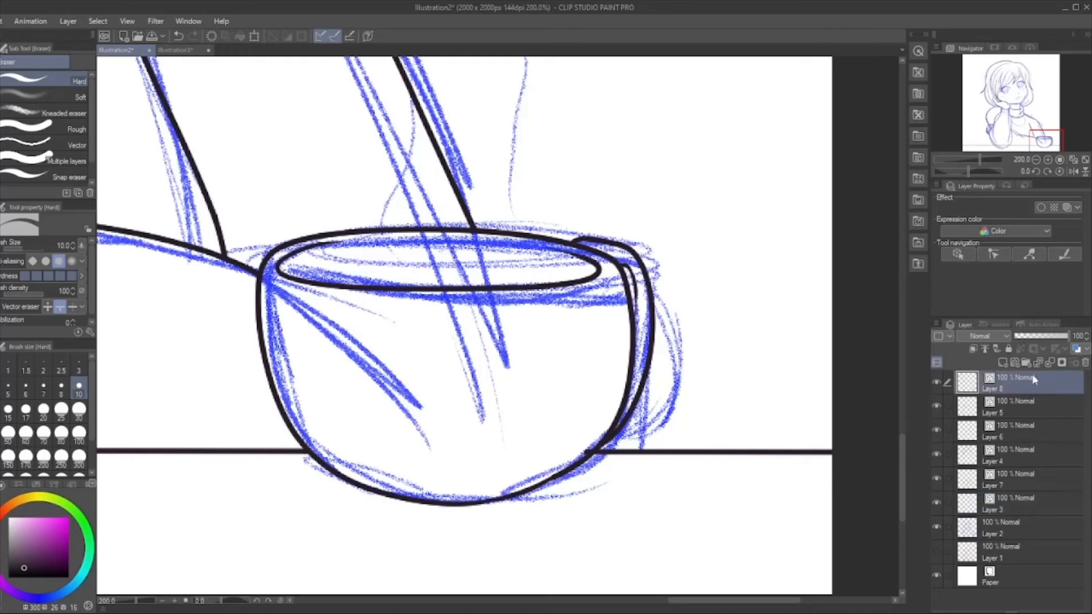
scroll(515, 312, up, 1)
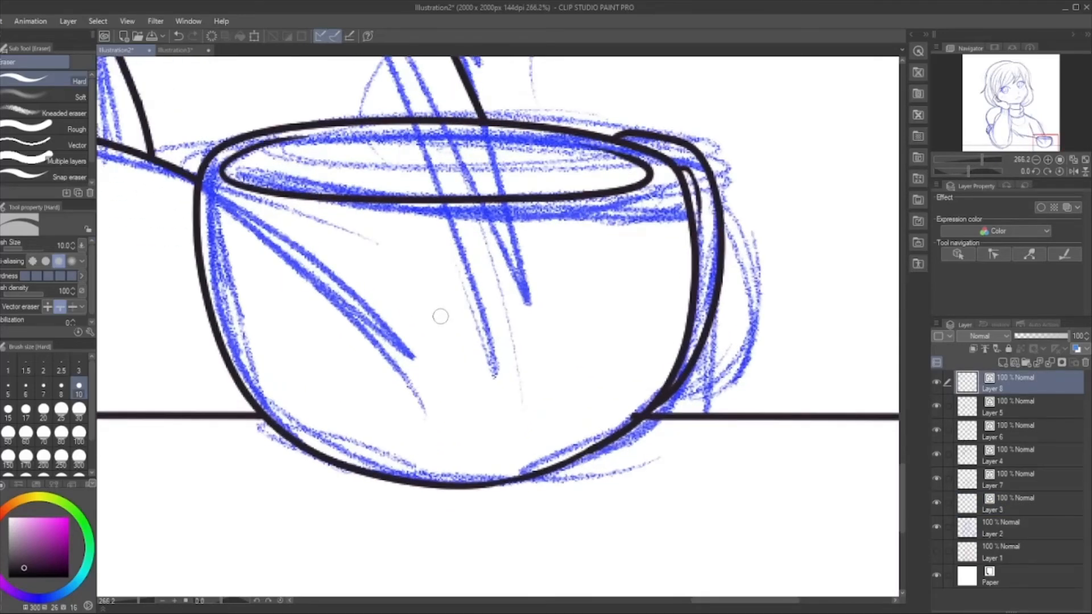
scroll(415, 497, down, 1)
scroll(414, 497, up, 2)
scroll(299, 397, down, 2)
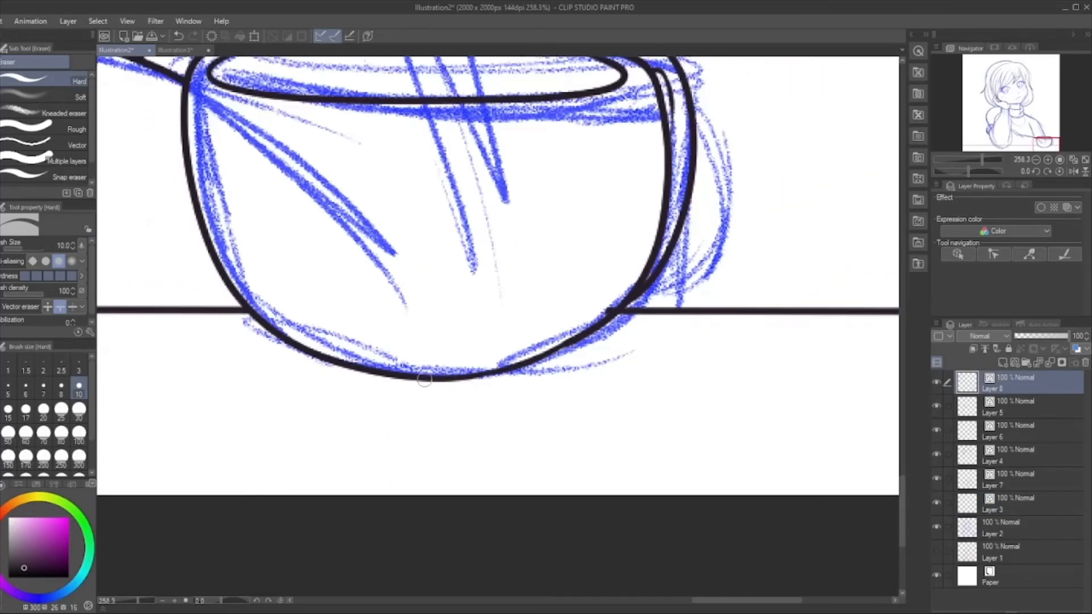
scroll(598, 267, up, 1)
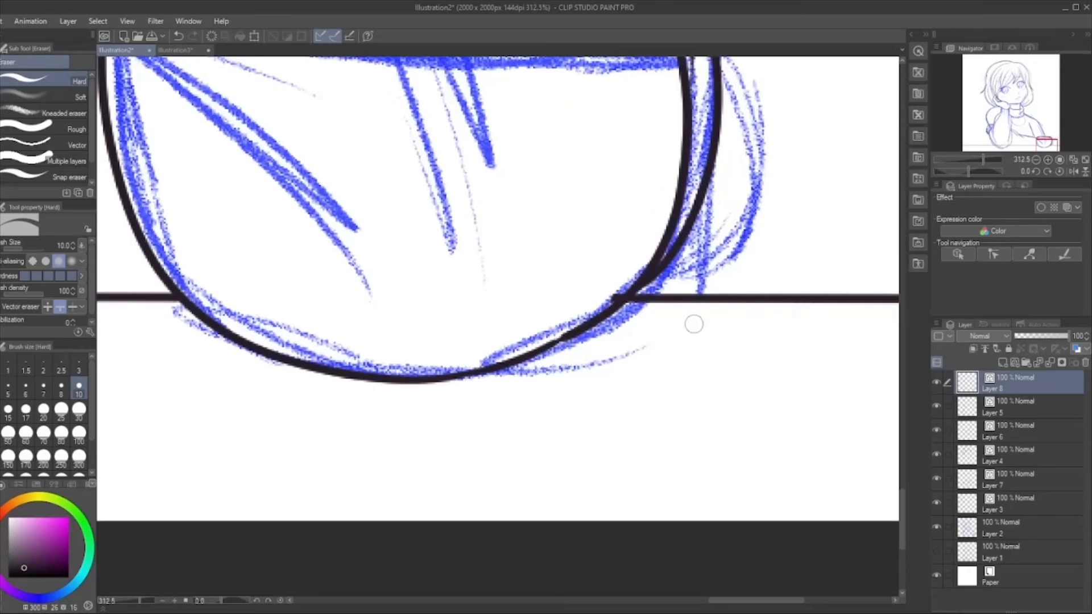
key(ctrl+z)
click(1011, 497)
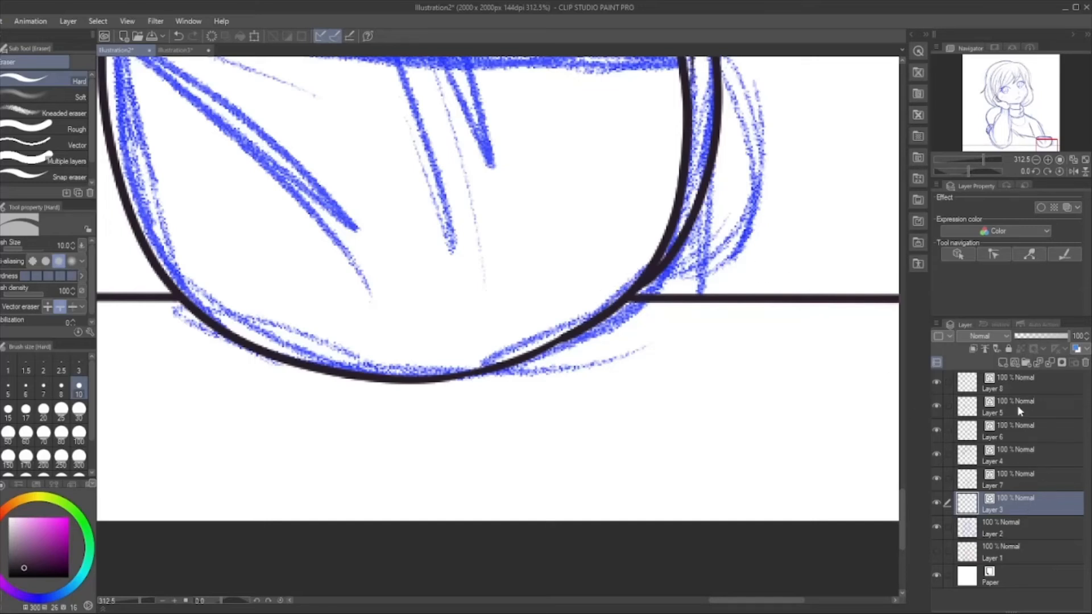
Ink a shallow curved foot with short slanted sides beneath the cup on Layer 8, using the G-pen.
click(1018, 385)
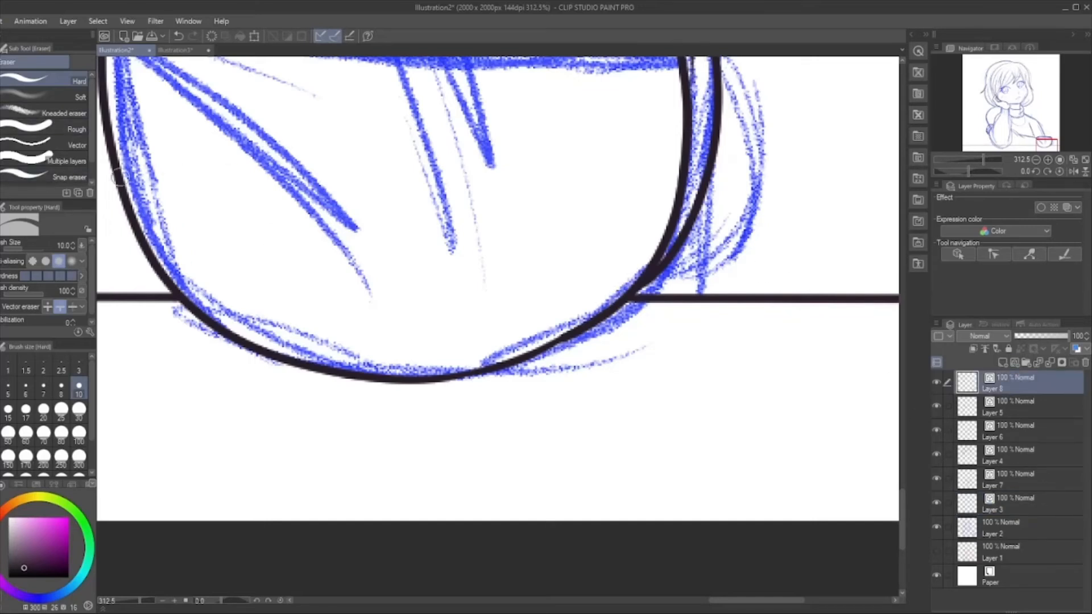
key(p)
mouse_move(255, 353)
mouse_down()
mouse_move(269, 381)
mouse_move(324, 402)
mouse_move(414, 407)
mouse_move(506, 394)
mouse_move(529, 376)
mouse_up()
key(ctrl+z)
mouse_move(254, 350)
mouse_down()
mouse_move(257, 370)
mouse_move(287, 386)
mouse_move(375, 398)
mouse_move(534, 380)
mouse_move(549, 344)
mouse_up()
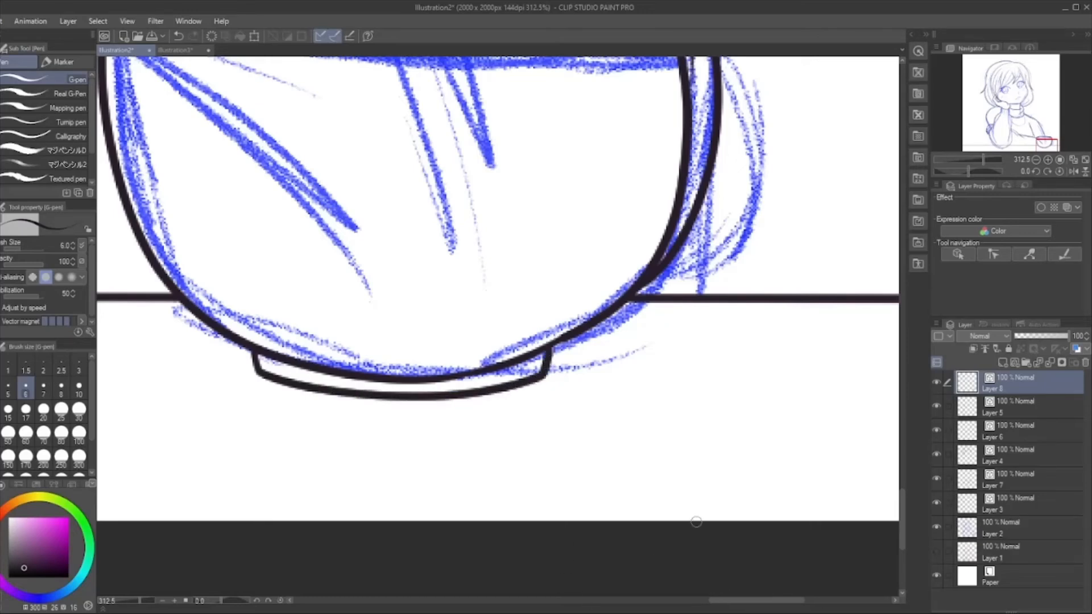
Add a new vector layer and ink an arched eyebrow above the eye nearer the resting hand.
scroll(697, 522, down, 6)
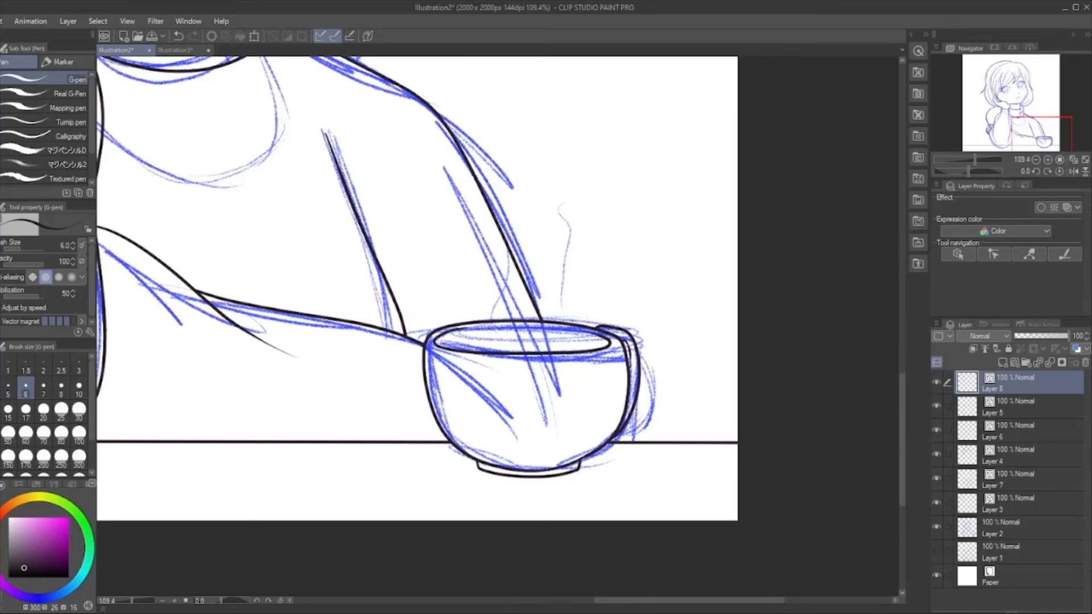
scroll(599, 528, down, 4)
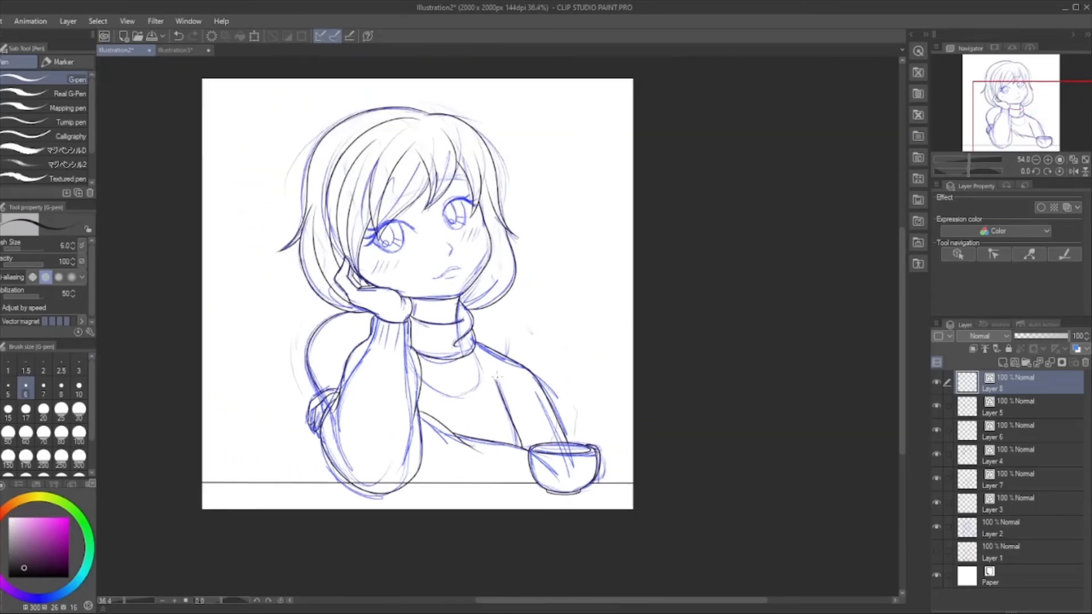
scroll(379, 216, up, 1)
scroll(435, 137, up, 3)
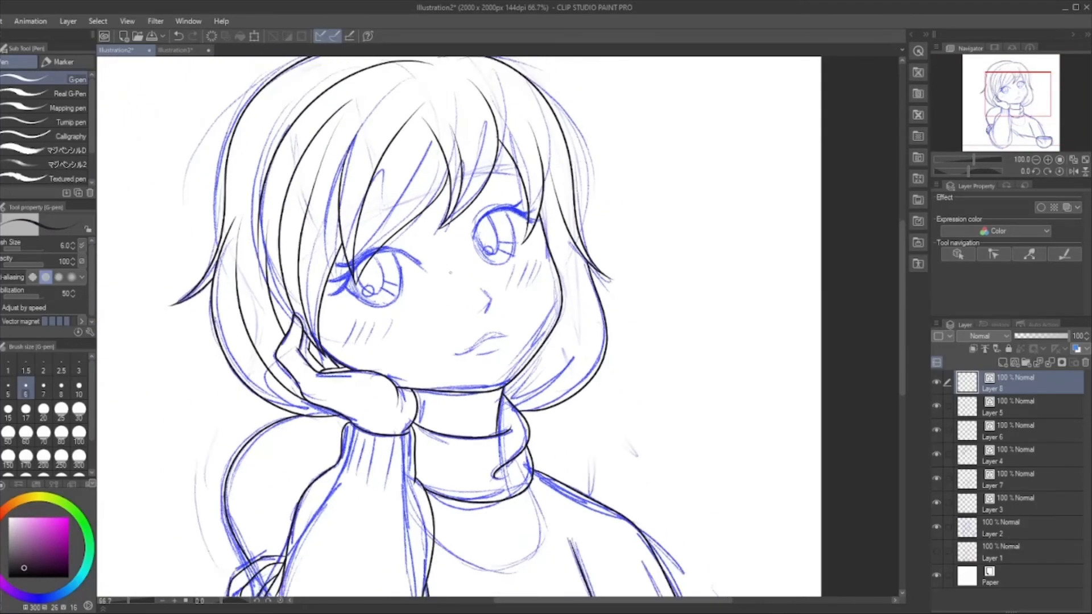
scroll(440, 143, up, 2)
scroll(442, 159, down, 2)
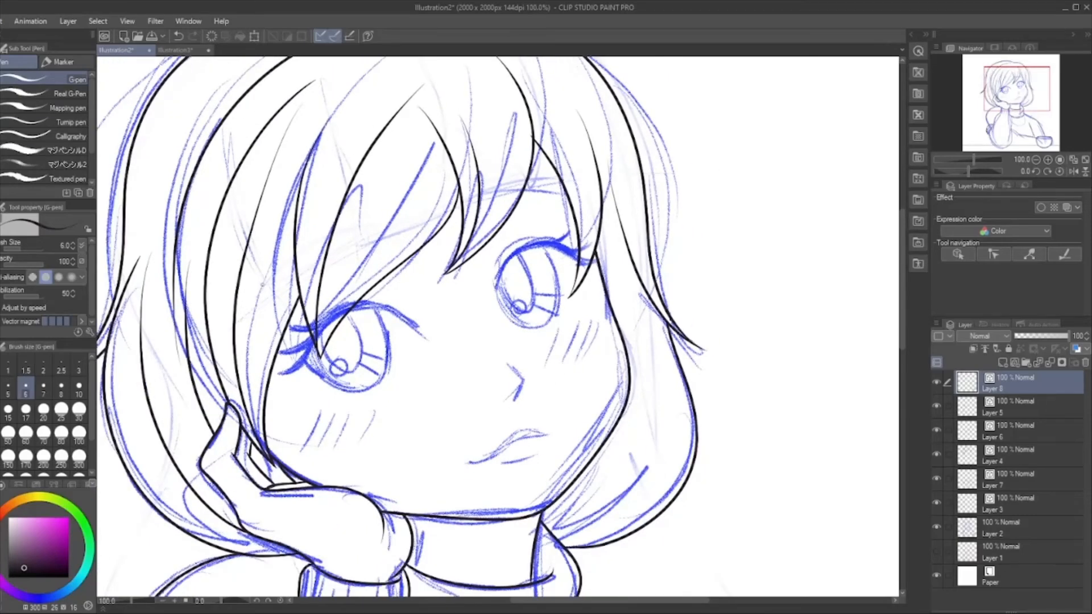
click(1002, 362)
mouse_move(253, 291)
mouse_down()
mouse_move(312, 233)
mouse_move(379, 215)
mouse_up()
key(ctrl+z)
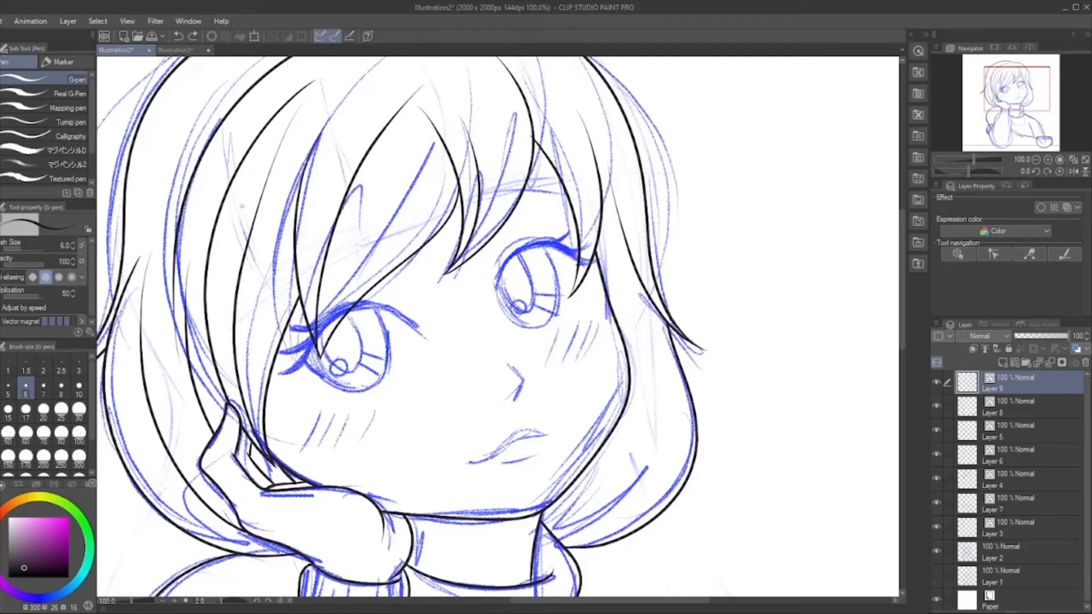
mouse_move(251, 283)
mouse_down()
mouse_move(320, 221)
mouse_move(376, 208)
mouse_up()
Try several arched strokes for the eyebrow above the far eye, and undo both eyebrows.
mouse_move(456, 187)
mouse_down()
mouse_move(510, 176)
mouse_move(563, 195)
mouse_up()
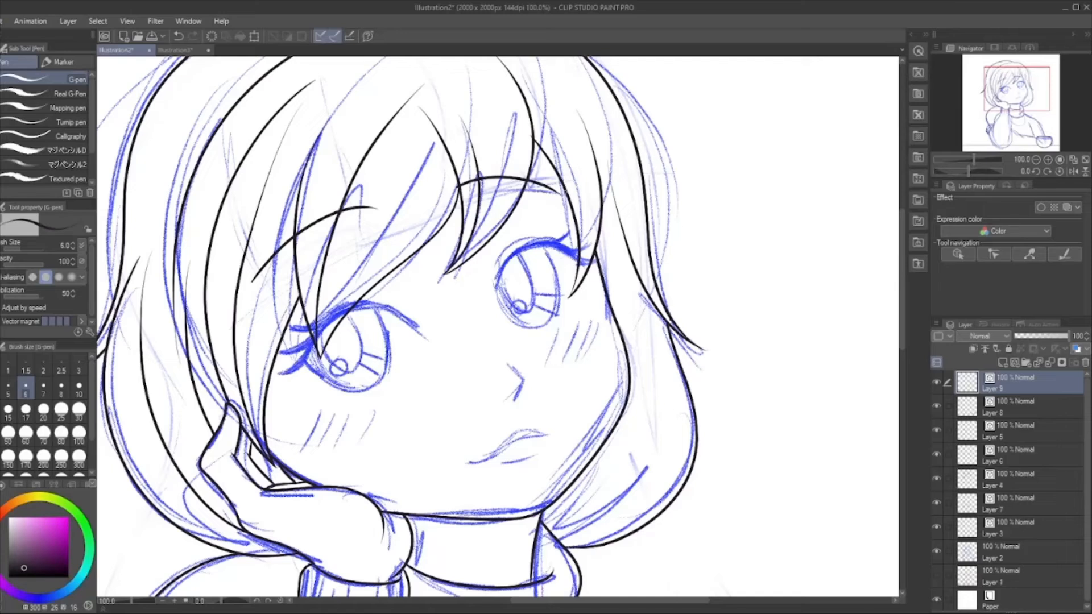
key(ctrl+z)
mouse_move(460, 169)
mouse_down()
mouse_move(521, 155)
mouse_move(584, 184)
mouse_up()
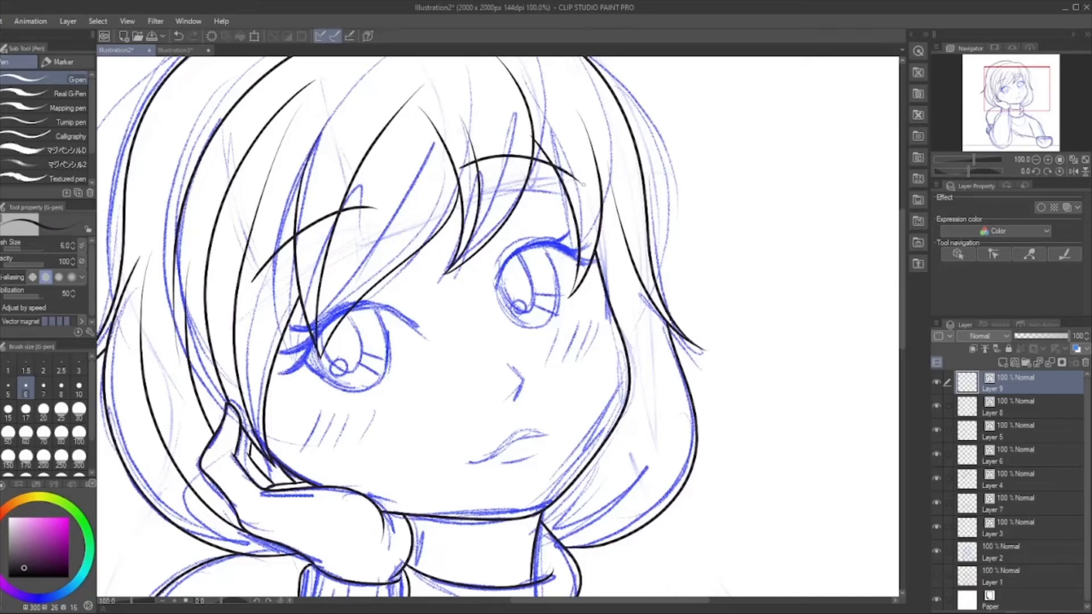
key(ctrl+z)
mouse_move(457, 172)
mouse_down()
mouse_move(484, 160)
mouse_move(572, 195)
mouse_up()
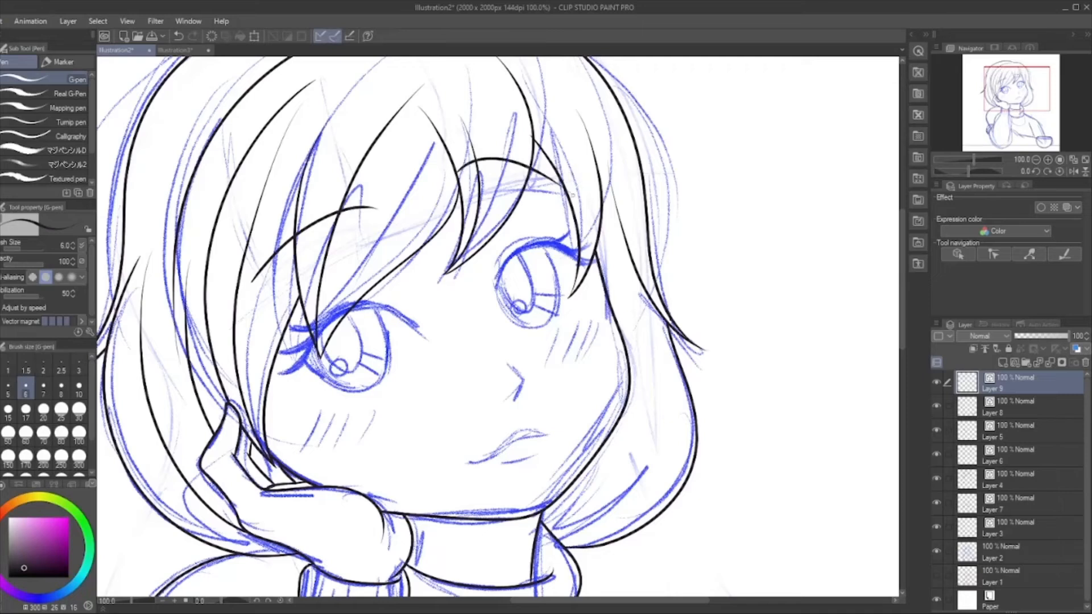
key(ctrl+z)
mouse_move(452, 174)
mouse_down()
mouse_move(491, 159)
mouse_move(558, 179)
mouse_up()
key(ctrl+z)
mouse_move(439, 183)
mouse_down()
mouse_move(525, 168)
mouse_move(574, 190)
mouse_up()
key(ctrl+z)
mouse_move(459, 174)
mouse_down()
mouse_move(495, 164)
mouse_move(575, 181)
mouse_up()
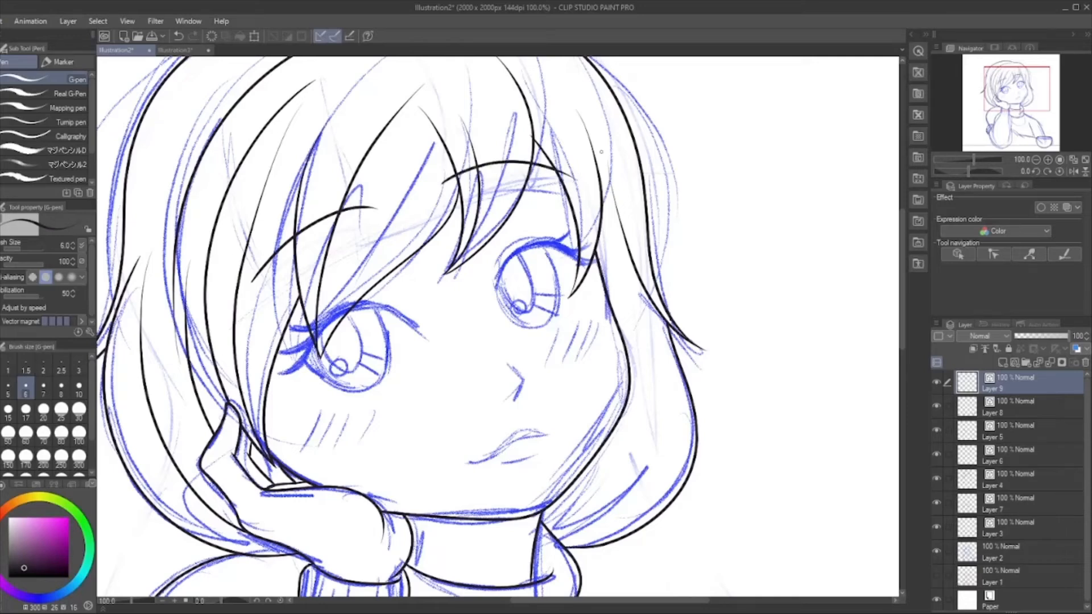
scroll(602, 151, down, 2)
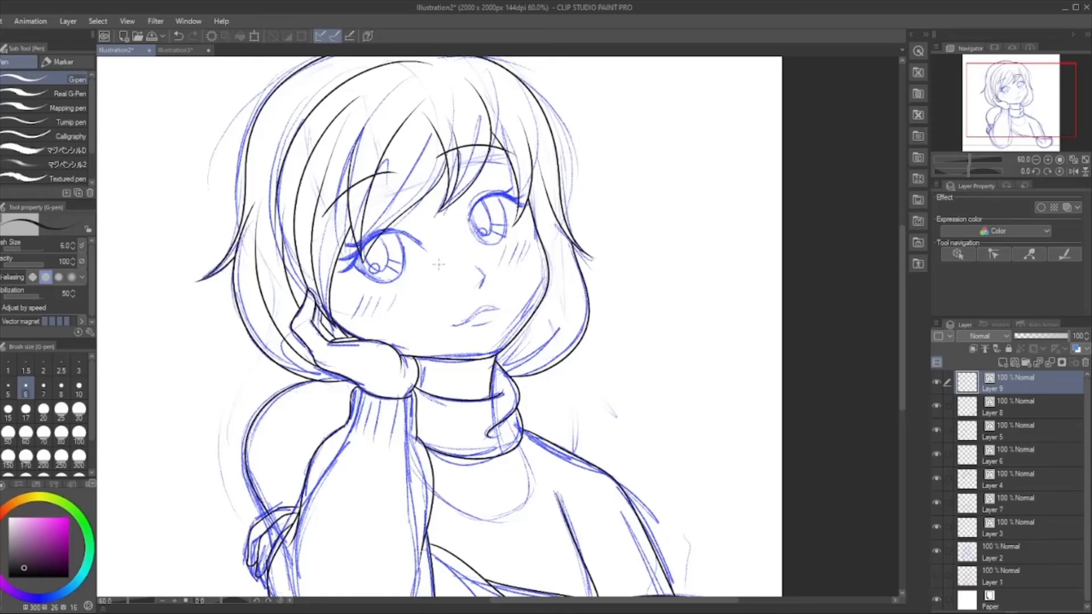
key(ctrl+z)
key(ctrl+z)
Redraw the eyebrow above the eye nearer the hand as one long arch over the fringe strands.
scroll(426, 132, up, 2)
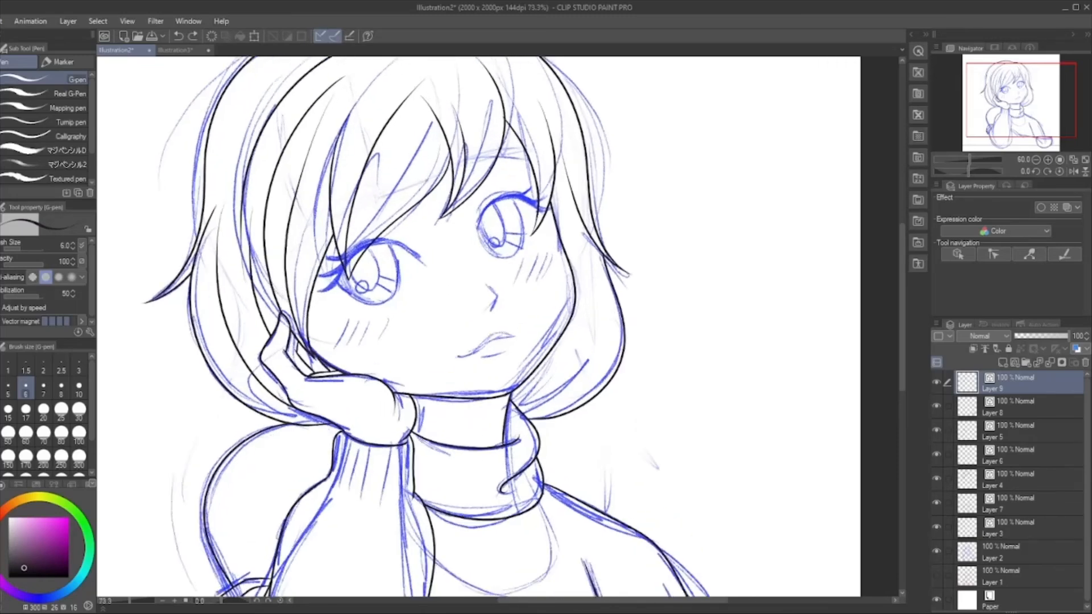
mouse_move(249, 266)
mouse_down()
mouse_move(313, 200)
mouse_move(389, 183)
mouse_move(327, 187)
mouse_move(249, 256)
mouse_up()
key(ctrl+z)
key(ctrl+z)
mouse_move(383, 184)
mouse_down()
mouse_move(333, 197)
mouse_move(255, 267)
mouse_up()
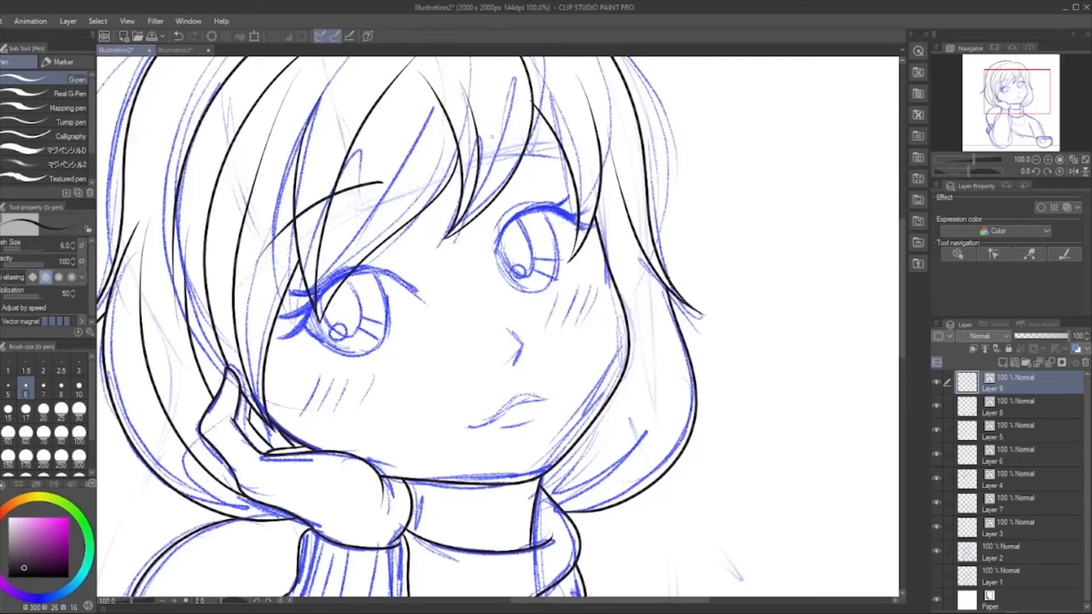
Ink the arched eyebrow above the eye farther from the hand, undoing and redrawing unsatisfactory strokes.
drag(458, 155, 550, 144)
key(ctrl+z)
mouse_move(449, 156)
mouse_down()
mouse_move(534, 139)
mouse_move(591, 164)
mouse_up()
key(ctrl+z)
mouse_move(442, 158)
mouse_down()
mouse_move(516, 140)
mouse_move(564, 153)
mouse_up()
key(ctrl+z)
drag(452, 161, 563, 152)
key(ctrl+z)
mouse_move(443, 170)
mouse_down()
mouse_move(498, 145)
mouse_move(571, 161)
mouse_up()
scroll(522, 186, down, 2)
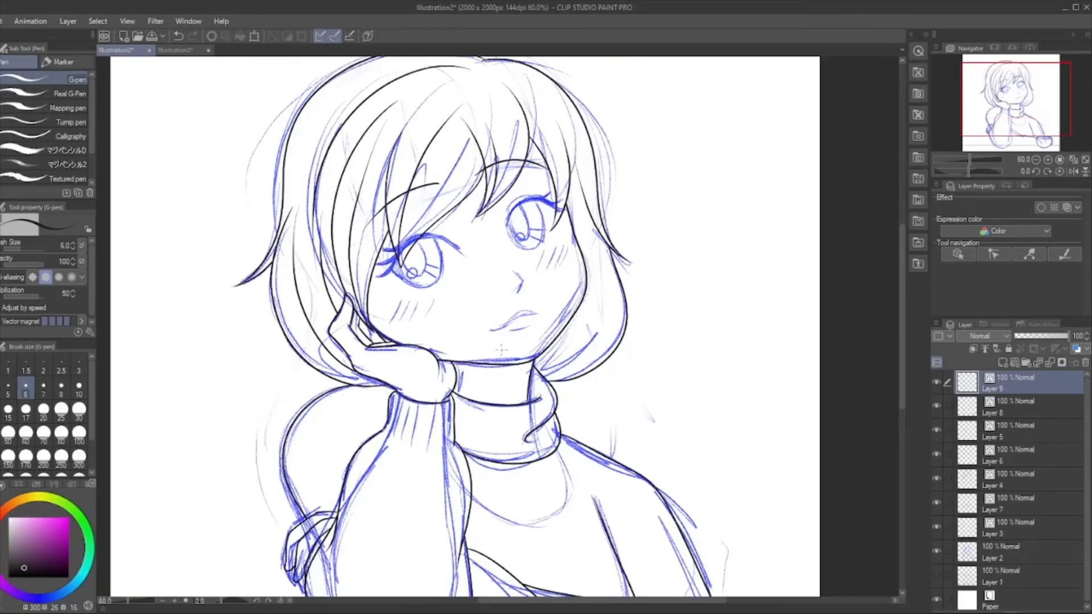
Ink the outline of the upper lash line over the eye nearer the hand, ending in a pointed outer corner.
scroll(471, 339, up, 4)
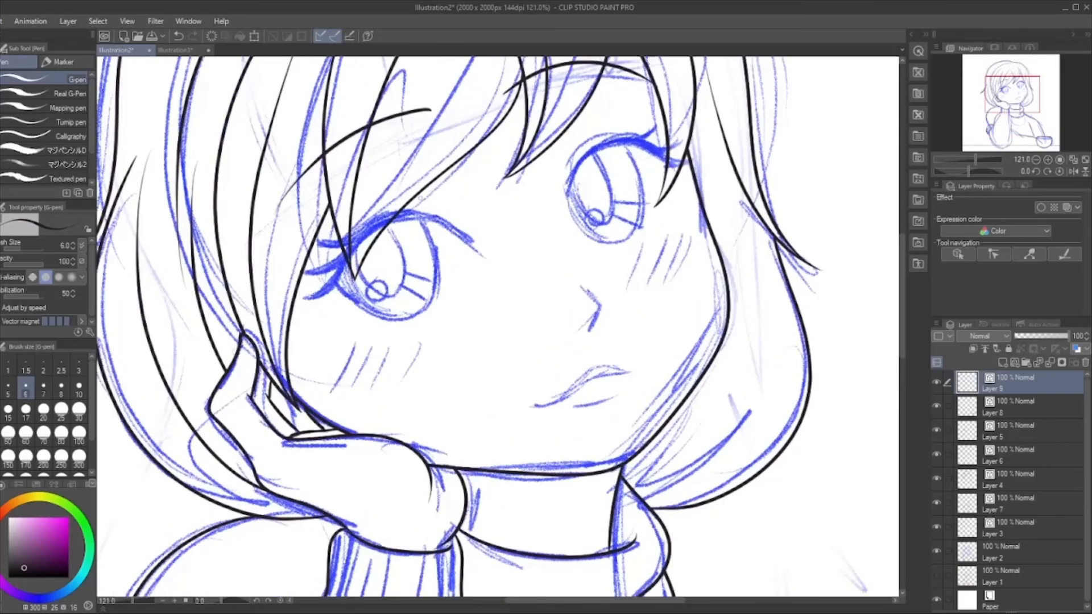
scroll(246, 114, down, 2)
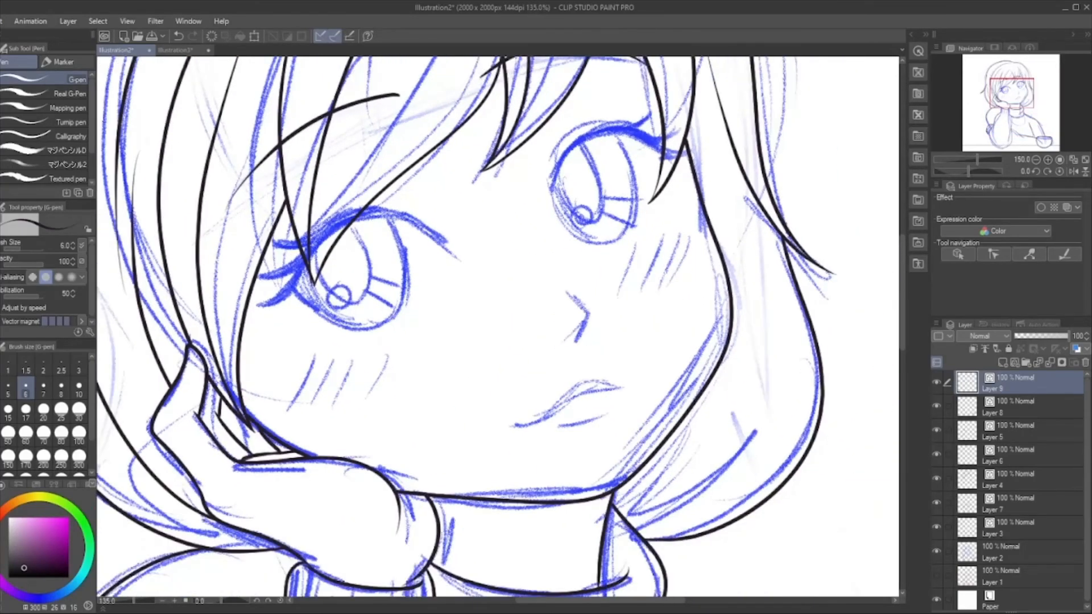
scroll(341, 147, up, 3)
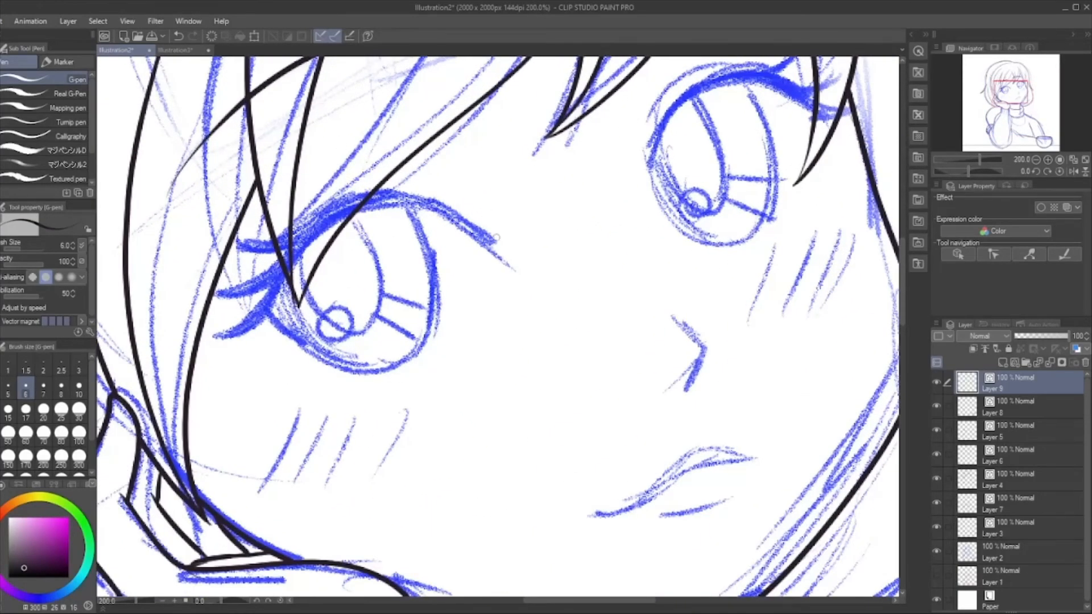
mouse_move(484, 238)
mouse_down()
mouse_move(390, 200)
mouse_move(340, 211)
mouse_move(300, 236)
mouse_move(262, 292)
mouse_move(267, 341)
mouse_move(285, 347)
mouse_move(249, 326)
mouse_move(288, 352)
mouse_move(270, 313)
mouse_move(323, 241)
mouse_move(408, 209)
mouse_move(460, 219)
mouse_move(404, 205)
mouse_move(446, 214)
mouse_up()
key(ctrl+z)
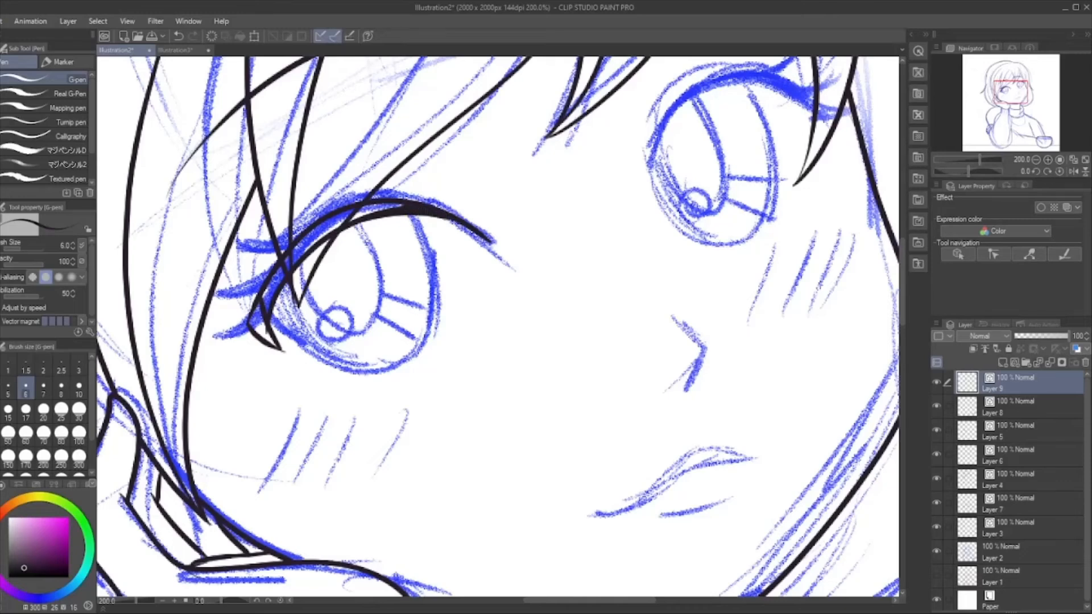
Fill the upper lash outline solid with G-pen strokes from the outer corner inward, raising the brush size to 10.
key(g)
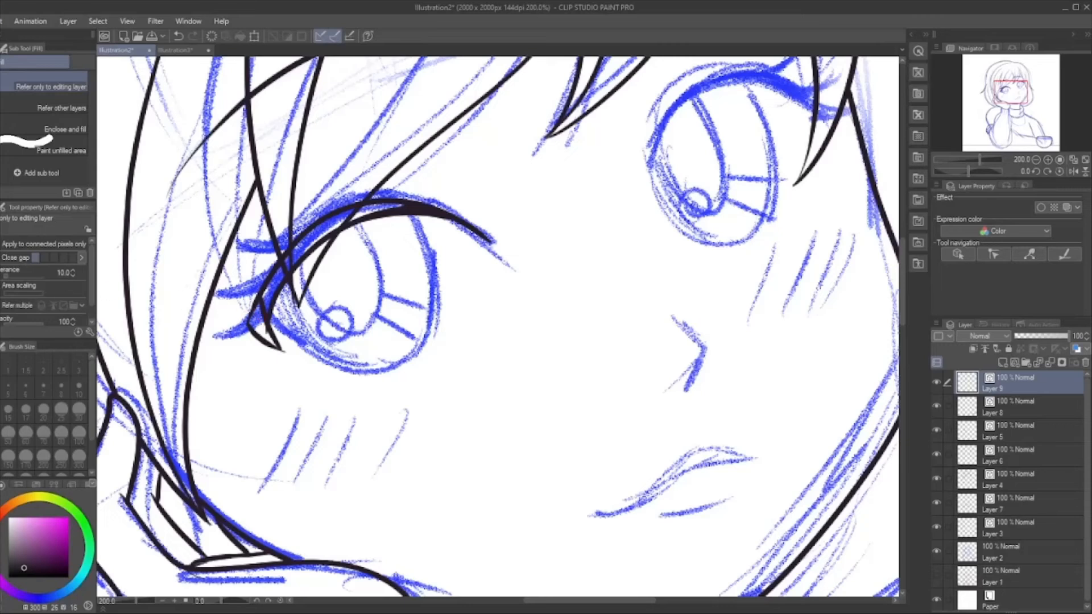
key(p)
mouse_move(258, 307)
mouse_down()
mouse_move(253, 309)
mouse_move(275, 347)
mouse_up()
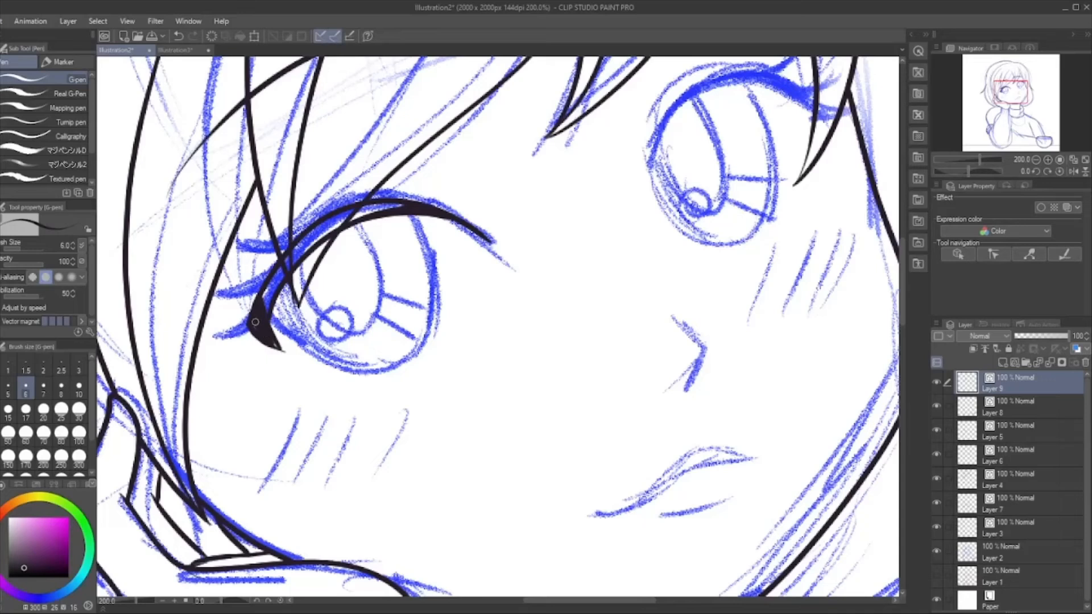
mouse_move(263, 320)
mouse_down()
mouse_move(282, 277)
mouse_move(340, 221)
mouse_up()
drag(266, 292, 318, 237)
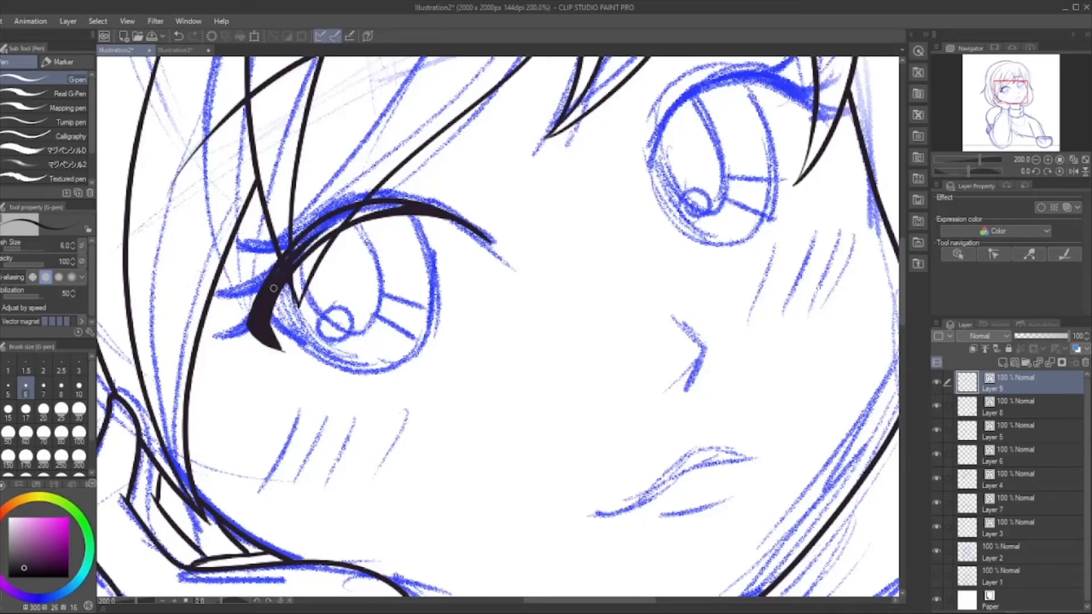
drag(273, 289, 344, 224)
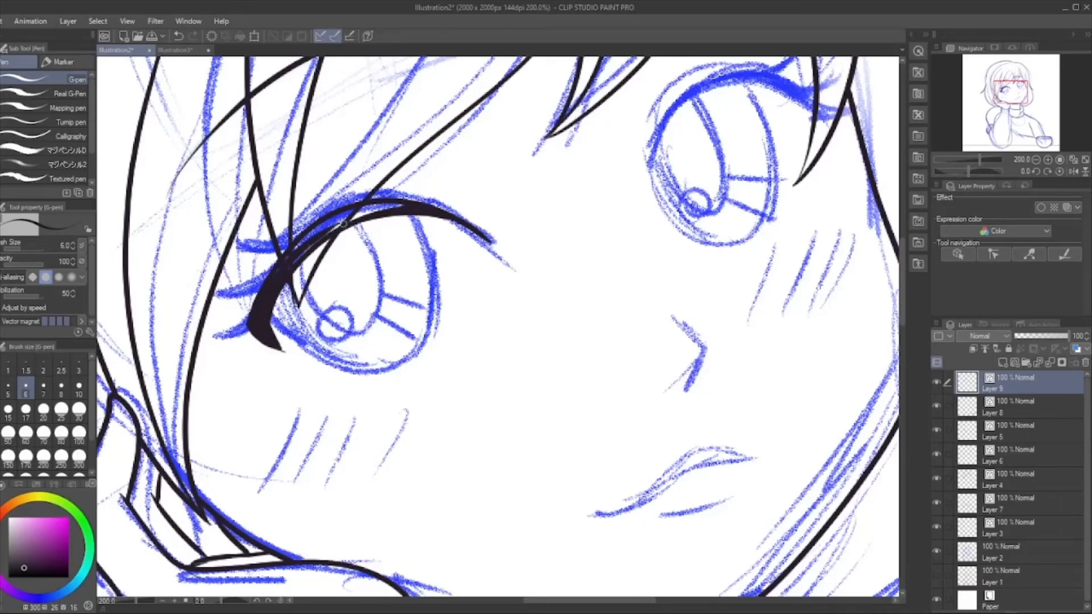
click(79, 387)
mouse_move(280, 274)
mouse_down()
mouse_move(358, 219)
mouse_move(345, 220)
mouse_move(382, 214)
mouse_up()
mouse_move(325, 232)
mouse_down()
mouse_move(412, 209)
mouse_move(359, 209)
mouse_move(423, 207)
mouse_up()
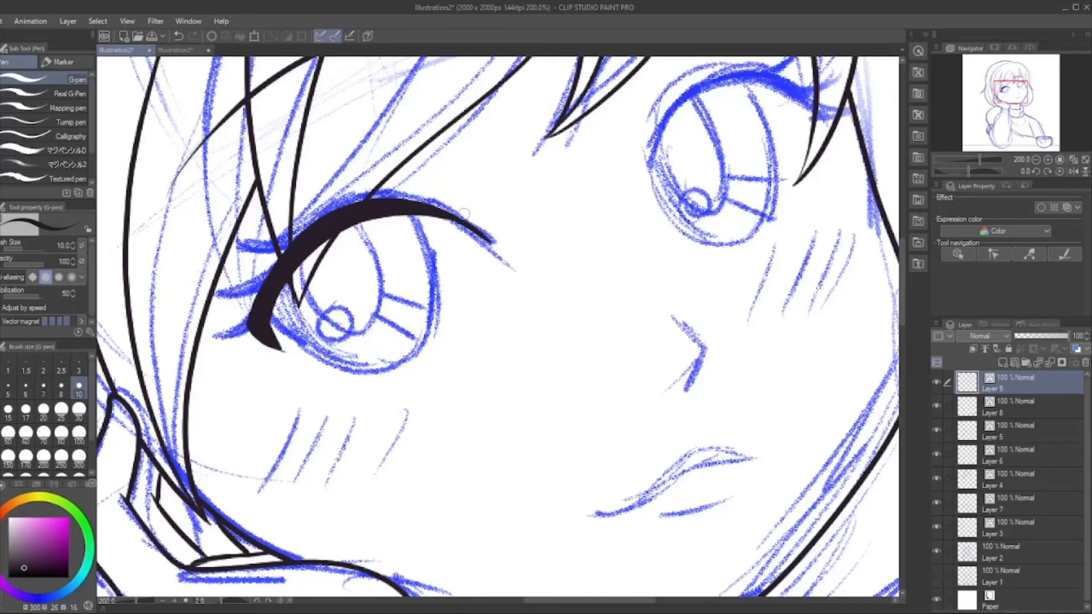
Ink tapered eyelashes fanning outward from the outer half of the filled upper lash line.
mouse_move(307, 230)
mouse_down()
mouse_move(237, 238)
mouse_move(261, 248)
mouse_move(240, 241)
mouse_move(280, 239)
mouse_move(282, 266)
mouse_move(202, 307)
mouse_move(268, 292)
mouse_move(208, 307)
mouse_up()
mouse_move(285, 277)
mouse_down()
mouse_move(250, 300)
mouse_move(320, 242)
mouse_move(265, 323)
mouse_move(255, 307)
mouse_move(249, 336)
mouse_move(208, 361)
mouse_move(232, 360)
mouse_move(266, 324)
mouse_move(268, 343)
mouse_move(216, 357)
mouse_move(250, 348)
mouse_move(256, 310)
mouse_move(206, 339)
mouse_up()
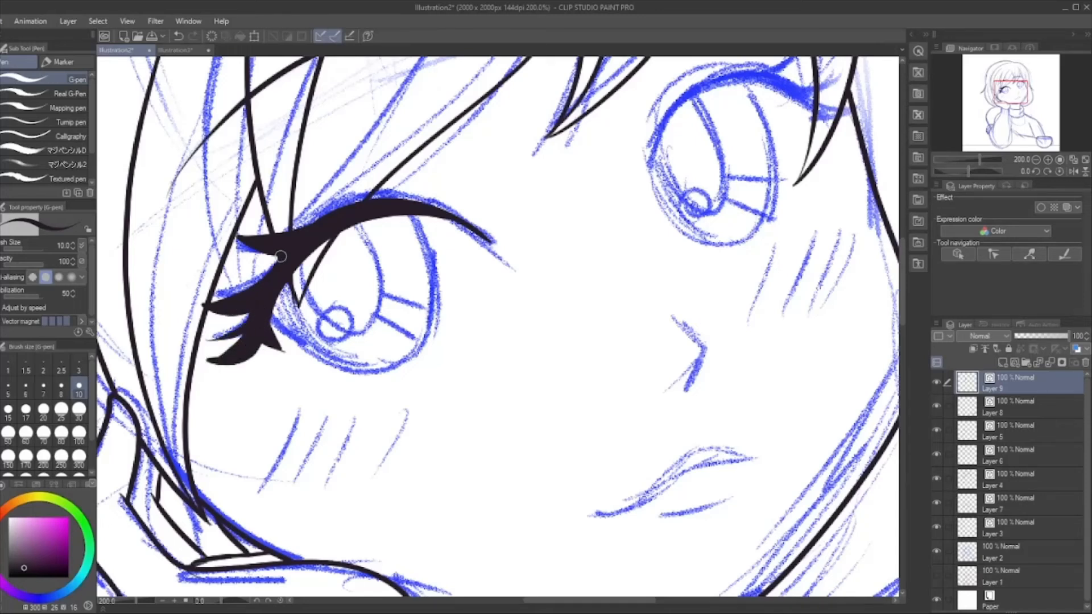
drag(284, 257, 223, 269)
drag(331, 218, 279, 203)
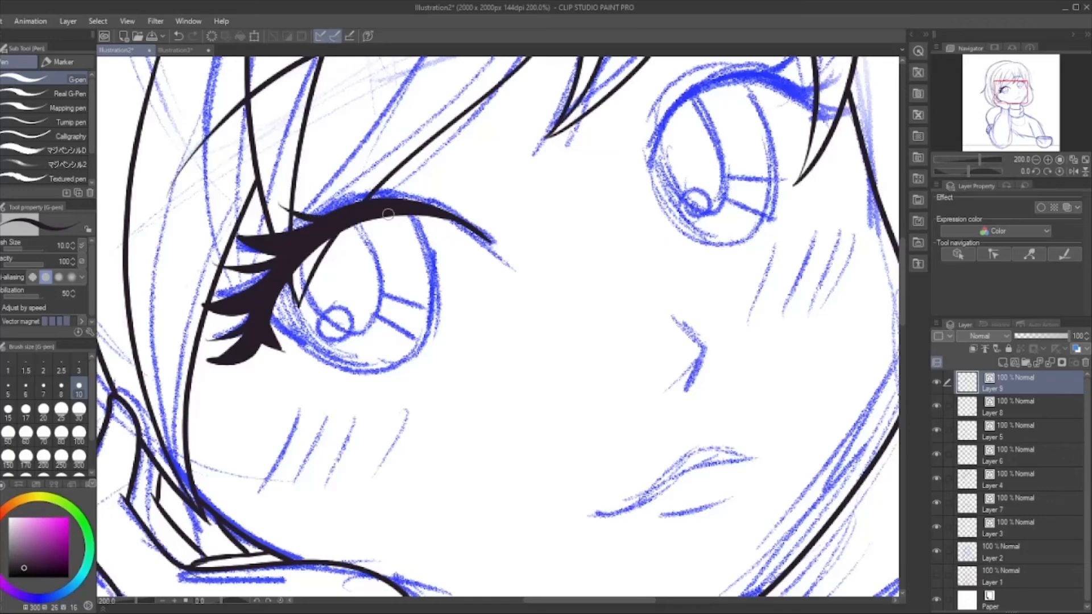
Ink a thick upper lash line over the eye farther from the hand, widening it into a pointed spike at the outer corner.
scroll(389, 215, down, 5)
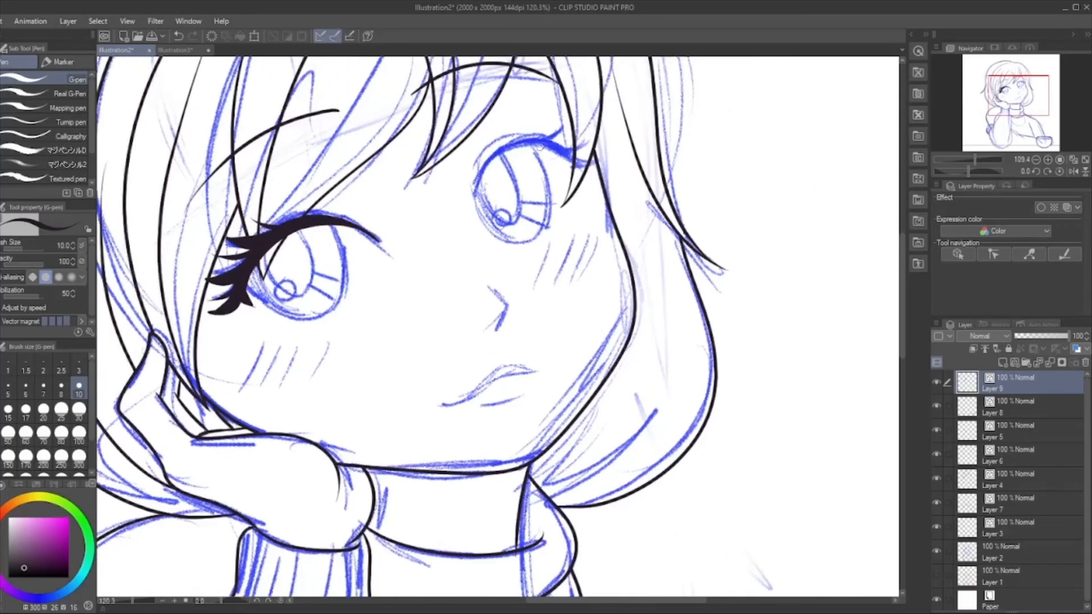
scroll(391, 147, up, 5)
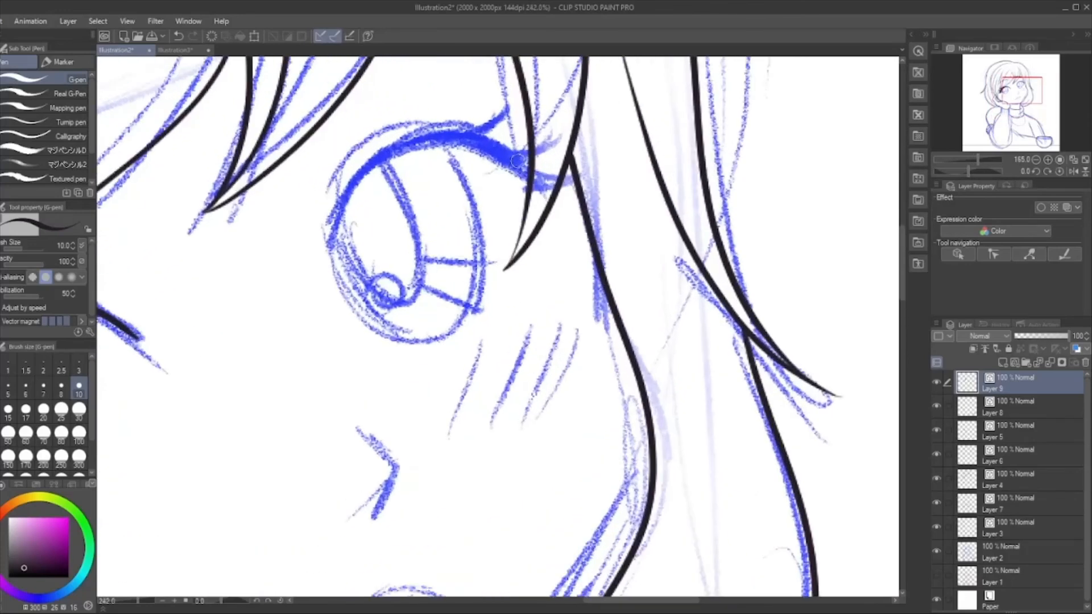
scroll(516, 409, down, 2)
scroll(535, 117, up, 4)
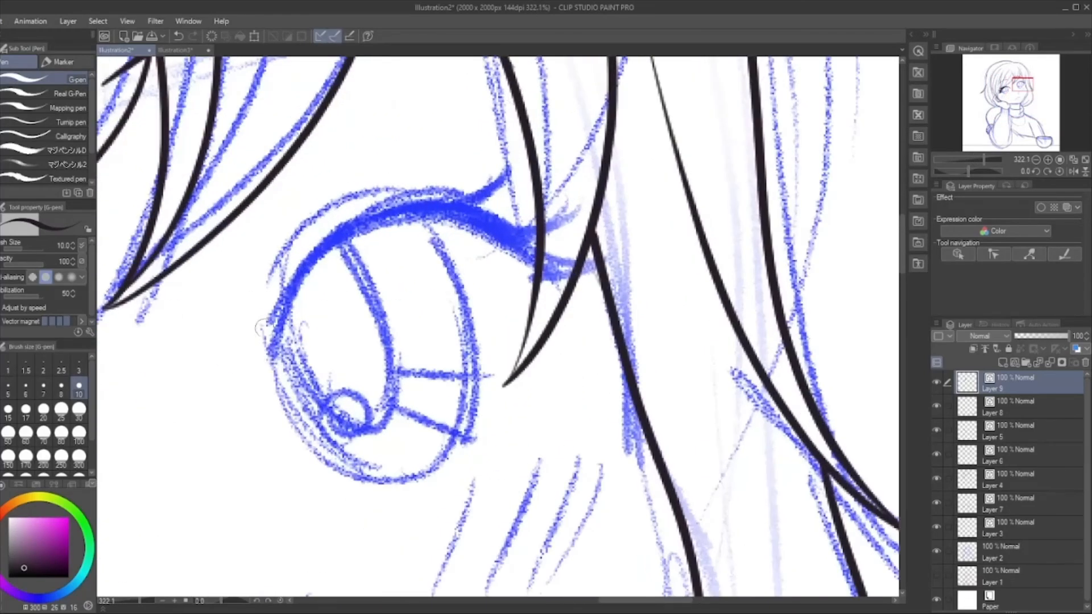
mouse_move(266, 365)
mouse_down()
mouse_move(336, 233)
mouse_move(484, 219)
mouse_move(537, 247)
mouse_up()
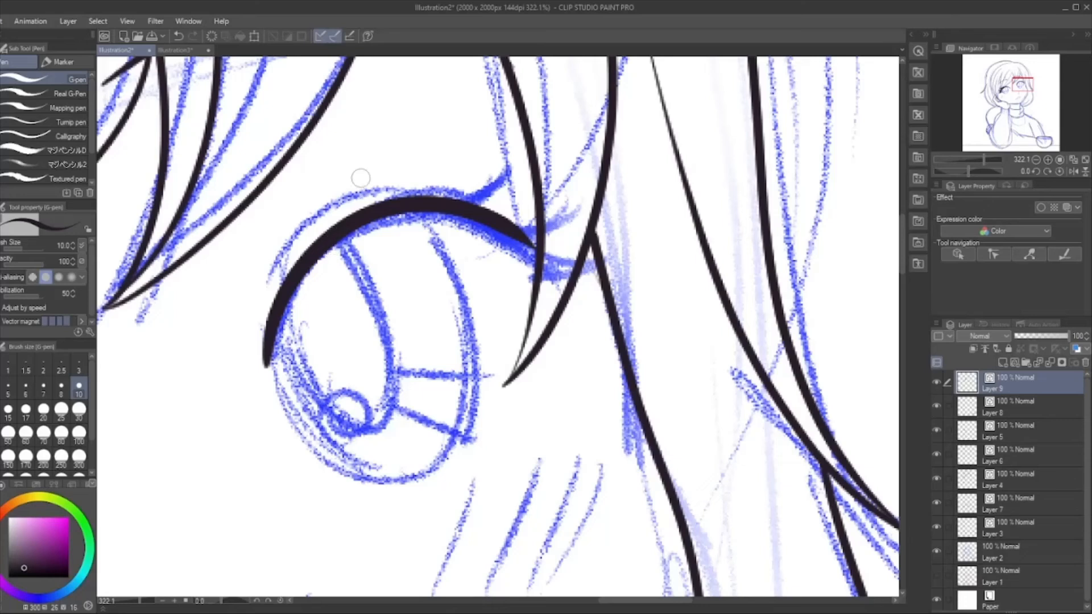
mouse_move(415, 214)
mouse_down()
mouse_move(535, 269)
mouse_move(506, 242)
mouse_move(526, 259)
mouse_move(511, 233)
mouse_move(536, 265)
mouse_move(523, 243)
mouse_move(534, 318)
mouse_up()
mouse_move(523, 251)
mouse_down()
mouse_move(539, 270)
mouse_move(535, 337)
mouse_up()
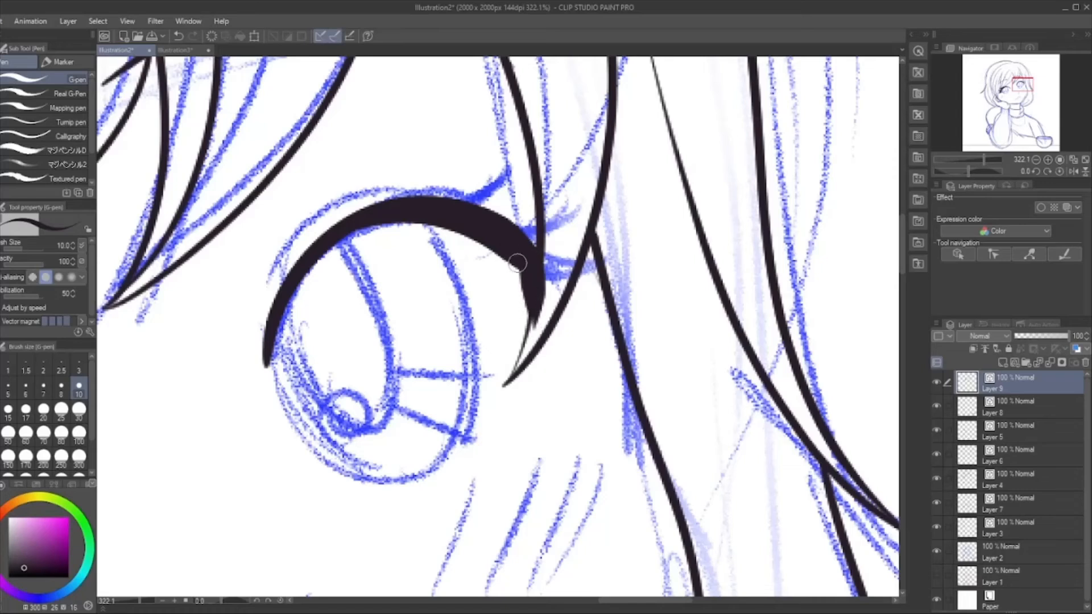
drag(517, 251, 532, 340)
Ink tapered eyelashes along the outer half of the farther eye's lash line and a thin eyelid crease above it.
mouse_move(424, 206)
mouse_down()
mouse_move(464, 186)
mouse_move(491, 149)
mouse_move(439, 214)
mouse_move(472, 183)
mouse_move(459, 197)
mouse_move(490, 205)
mouse_move(463, 206)
mouse_move(495, 215)
mouse_move(562, 187)
mouse_move(548, 211)
mouse_move(487, 232)
mouse_move(521, 219)
mouse_move(509, 234)
mouse_move(519, 246)
mouse_move(563, 255)
mouse_move(600, 241)
mouse_move(575, 266)
mouse_move(545, 257)
mouse_move(593, 215)
mouse_up()
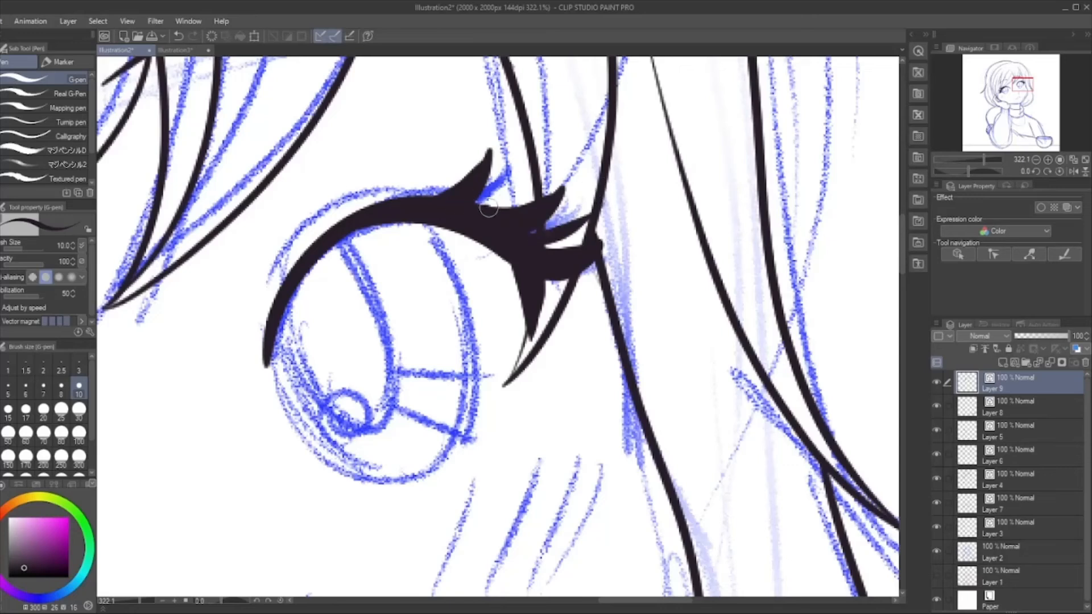
drag(489, 209, 525, 166)
drag(411, 200, 431, 153)
mouse_move(257, 288)
mouse_down()
mouse_move(270, 258)
mouse_move(324, 209)
mouse_move(446, 210)
mouse_up()
drag(279, 253, 277, 317)
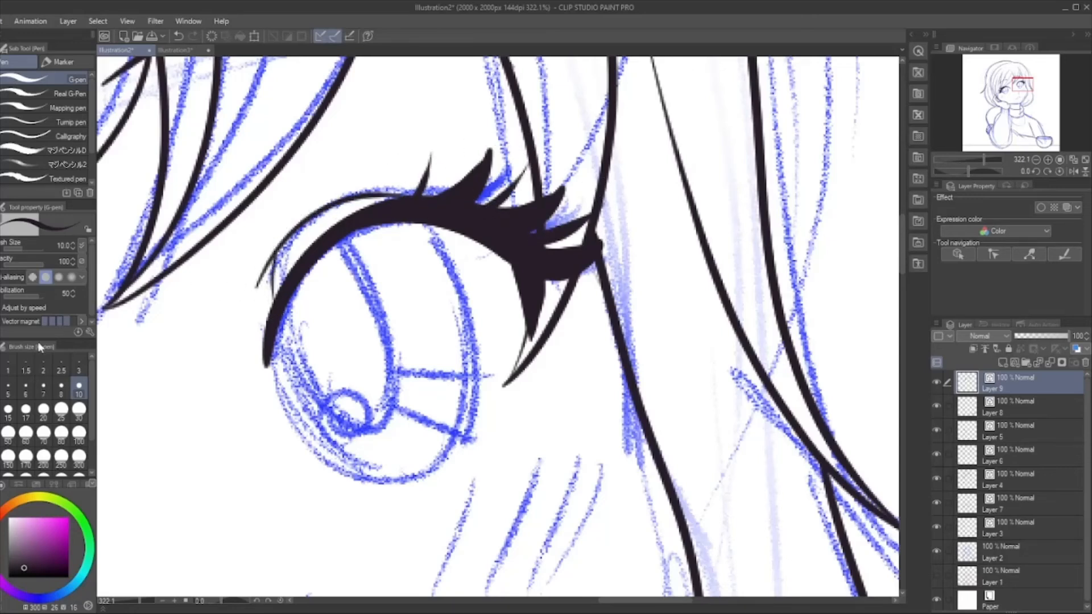
Set the brush size to 6 and ink a thin eyelid crease above the eye nearer the hand, redrawing it once.
click(26, 389)
scroll(401, 340, down, 13)
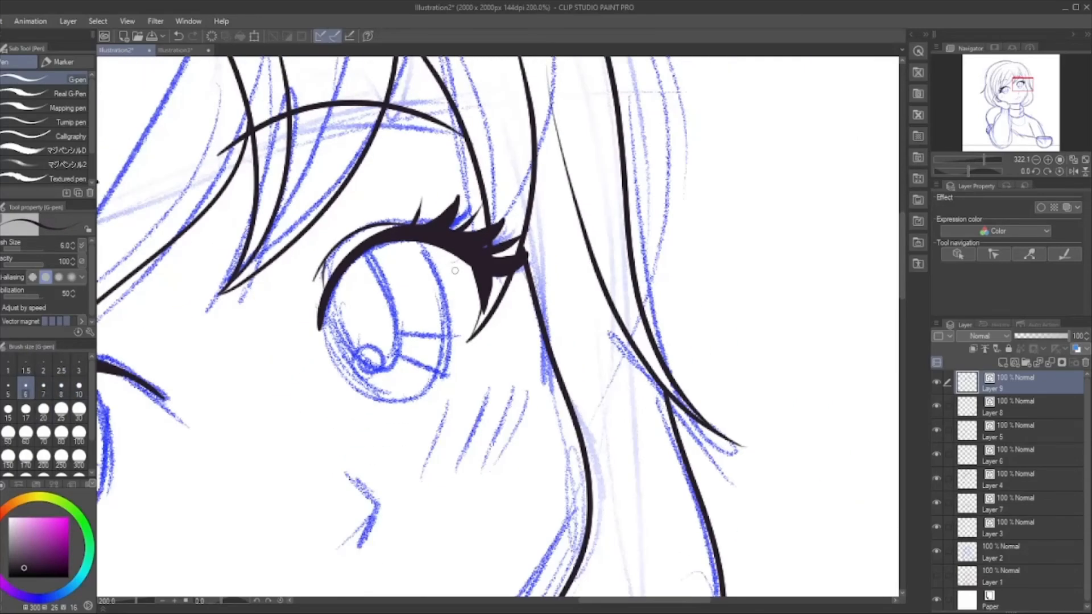
scroll(342, 256, up, 5)
scroll(296, 344, up, 3)
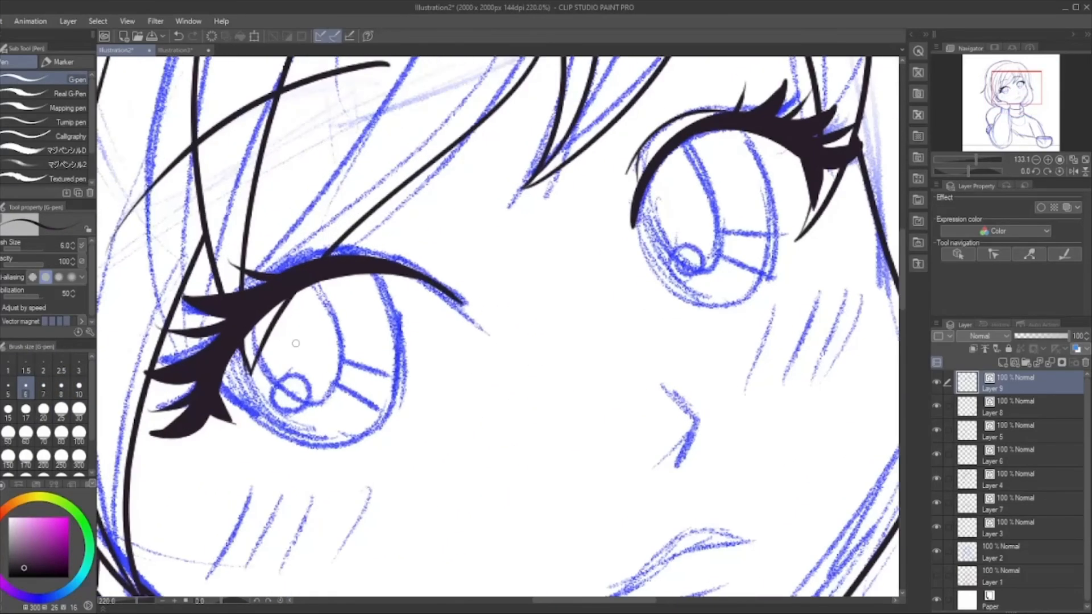
mouse_move(257, 272)
mouse_down()
mouse_move(325, 241)
mouse_move(408, 241)
mouse_up()
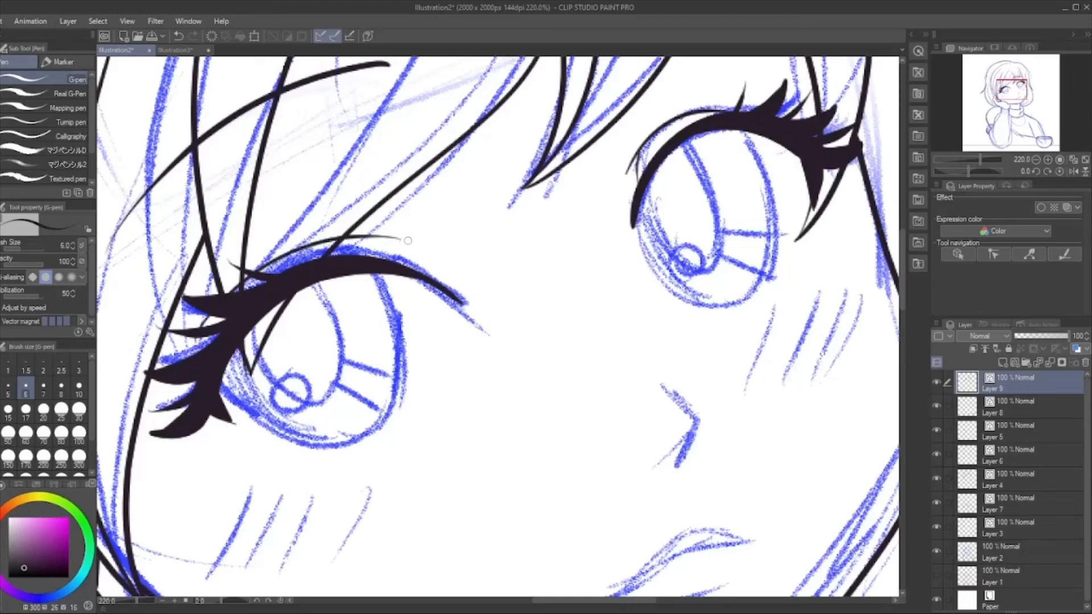
key(ctrl+z)
mouse_move(236, 280)
mouse_down()
mouse_move(328, 246)
mouse_move(397, 248)
mouse_up()
Ink the nose as a small, solid angular wedge over the sketch.
scroll(297, 204, down, 5)
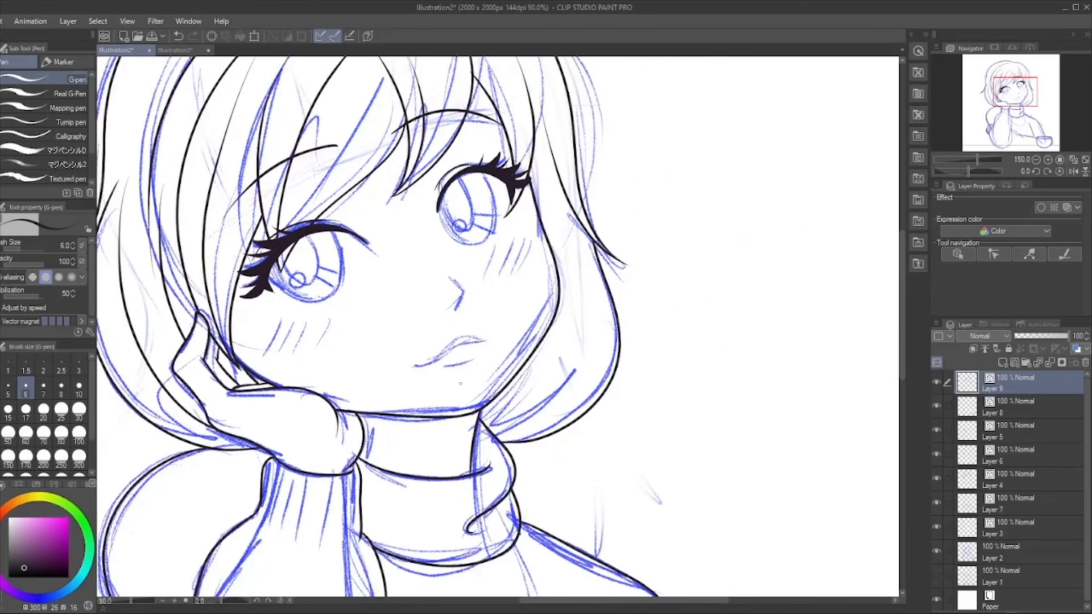
scroll(459, 387, up, 4)
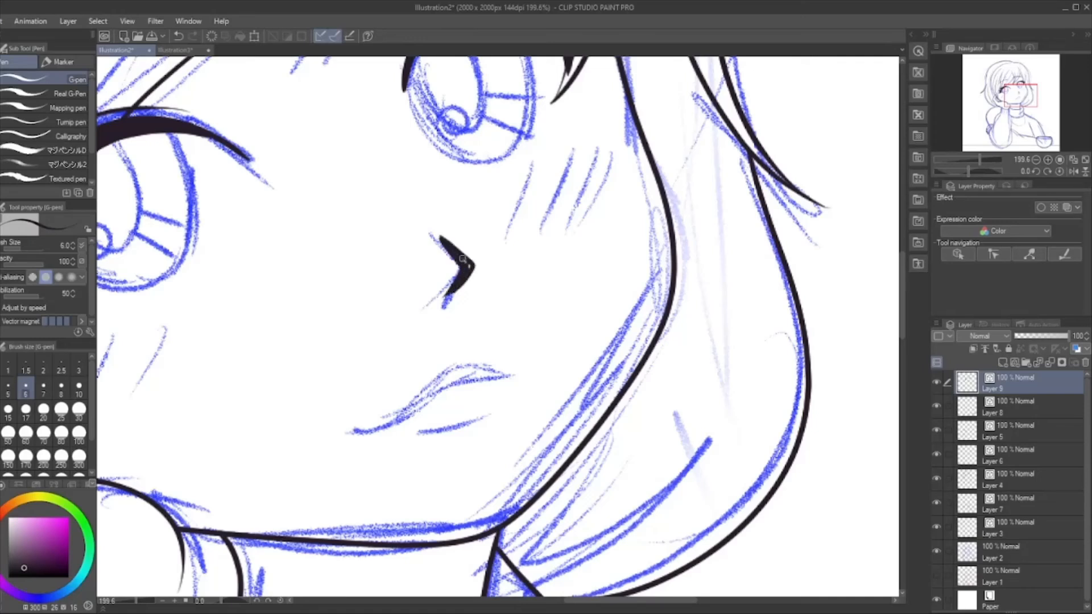
scroll(542, 260, down, 2)
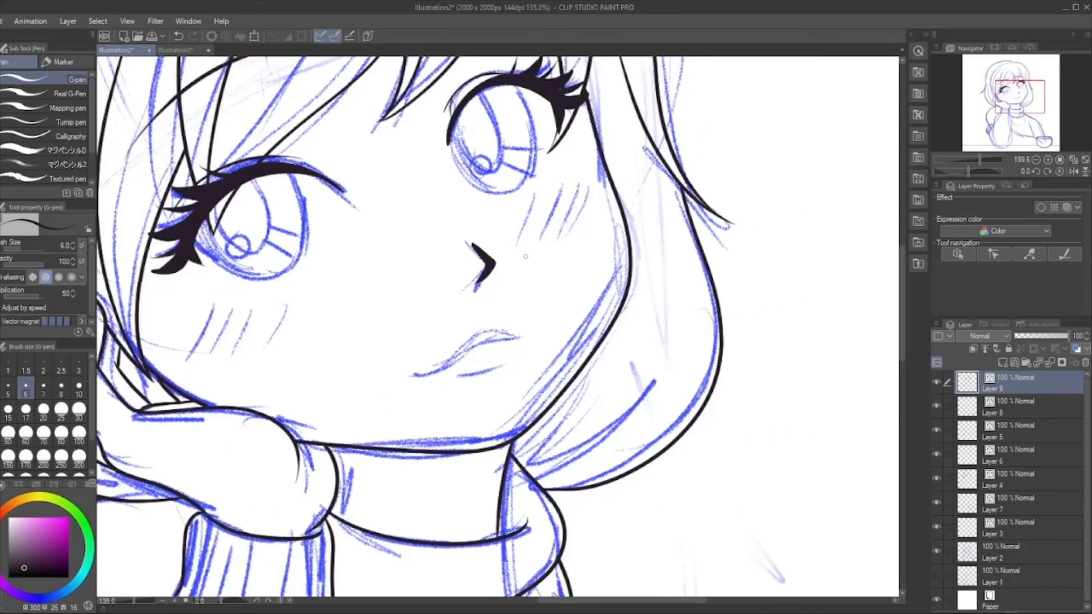
Ink the curved mouth line, the arched upper lip and a short stroke under the lower lip, redoing the unsatisfactory stroke.
scroll(468, 410, up, 3)
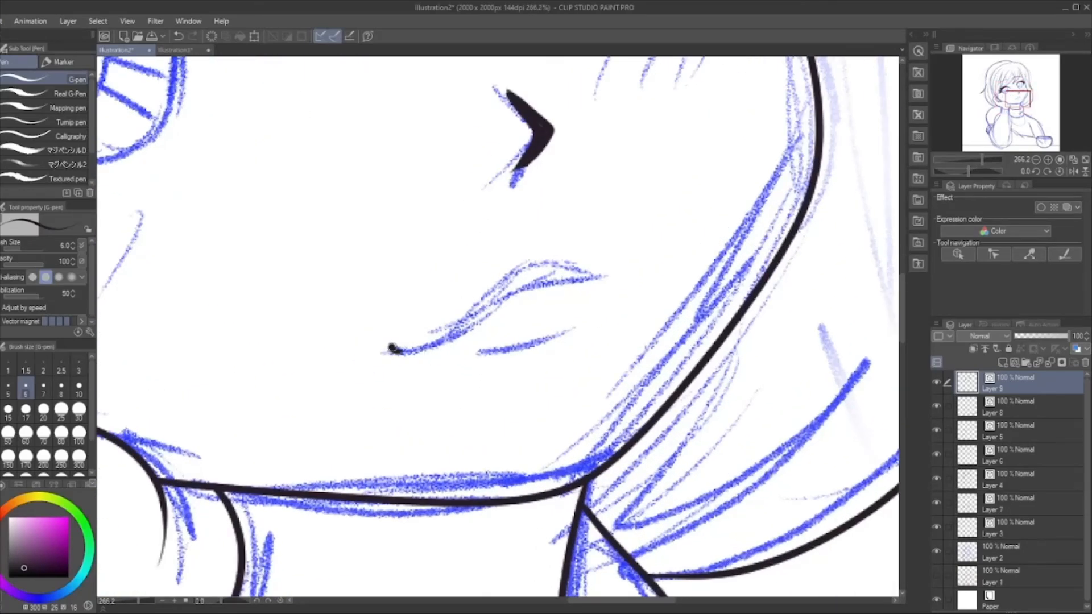
mouse_move(393, 349)
mouse_down()
mouse_move(449, 337)
mouse_move(513, 297)
mouse_move(594, 278)
mouse_move(624, 258)
mouse_up()
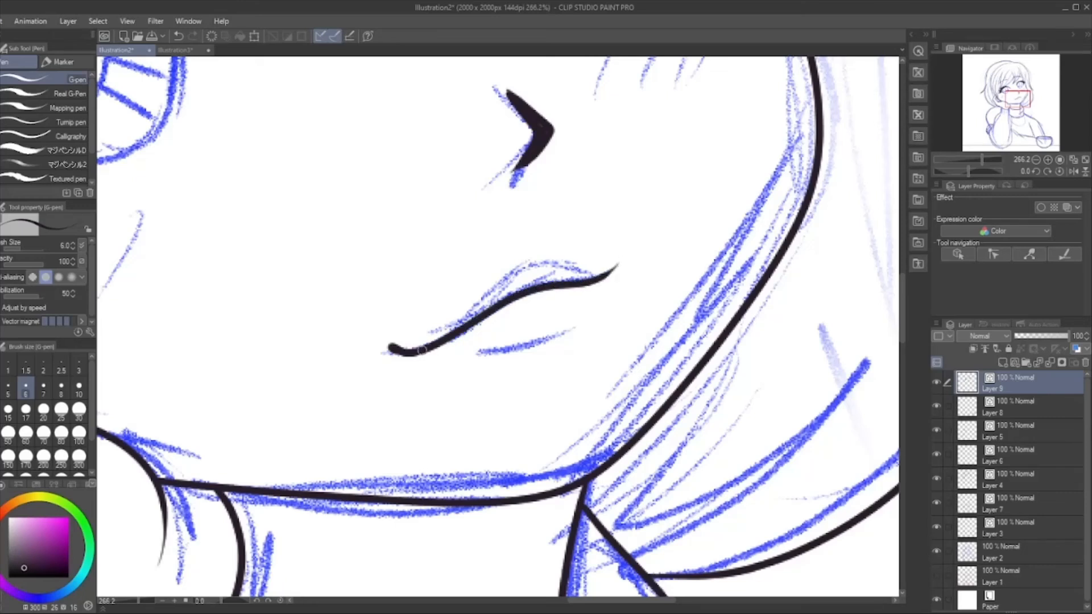
mouse_move(422, 350)
mouse_down()
mouse_move(509, 273)
mouse_move(556, 263)
mouse_move(597, 280)
mouse_up()
mouse_move(474, 365)
mouse_down()
mouse_move(524, 357)
mouse_move(566, 331)
mouse_move(502, 360)
mouse_move(534, 351)
mouse_up()
key(ctrl+z)
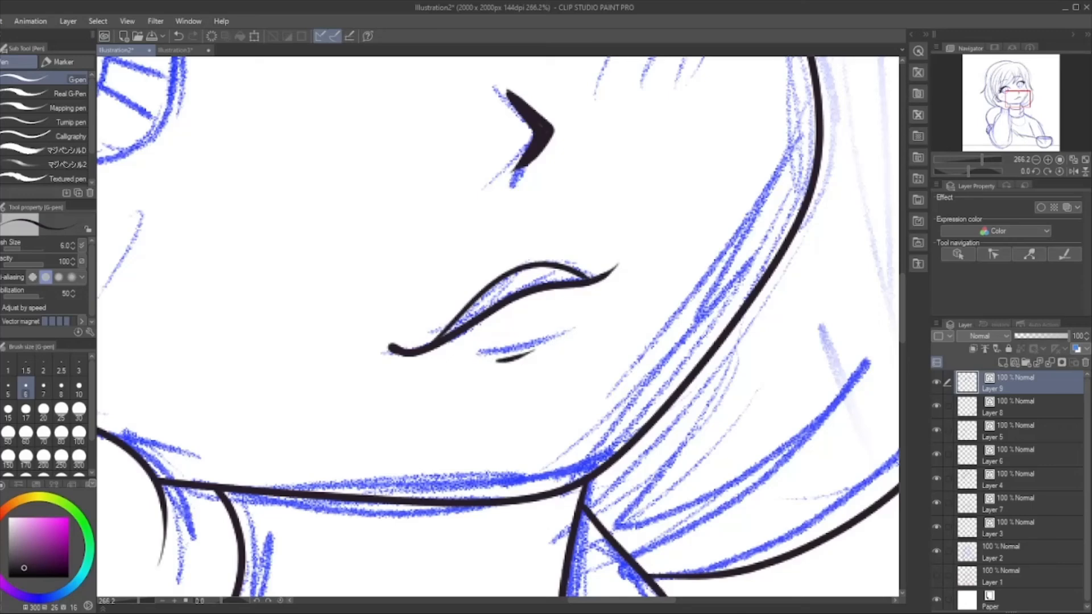
Ink three short diagonal blush strokes on each cheek below the eyes.
scroll(266, 362, down, 3)
scroll(266, 361, up, 2)
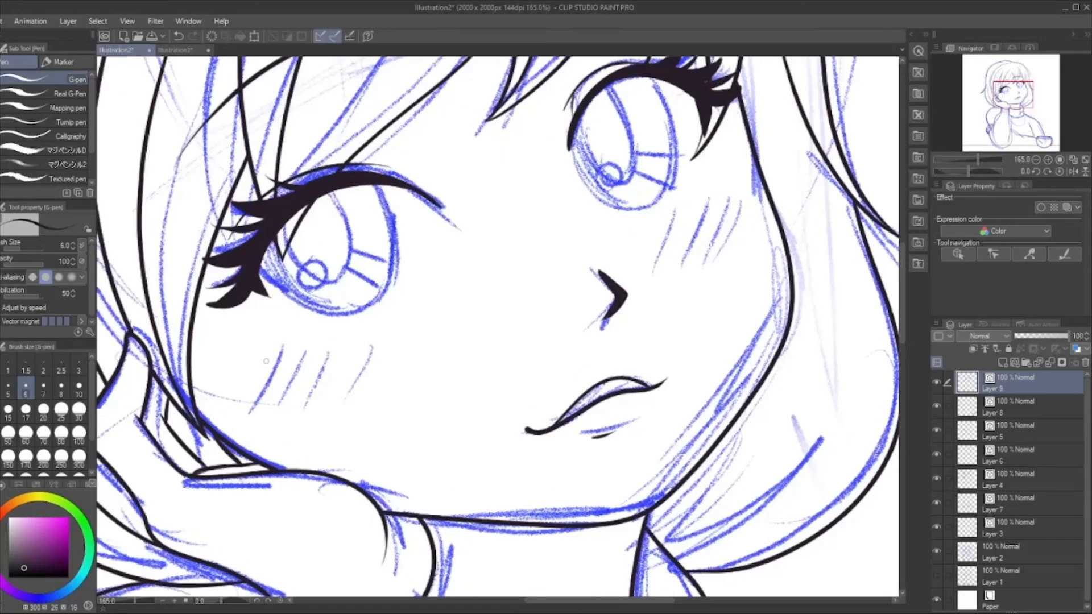
mouse_move(250, 405)
mouse_down()
mouse_move(282, 362)
mouse_move(313, 349)
mouse_up()
drag(298, 394, 347, 340)
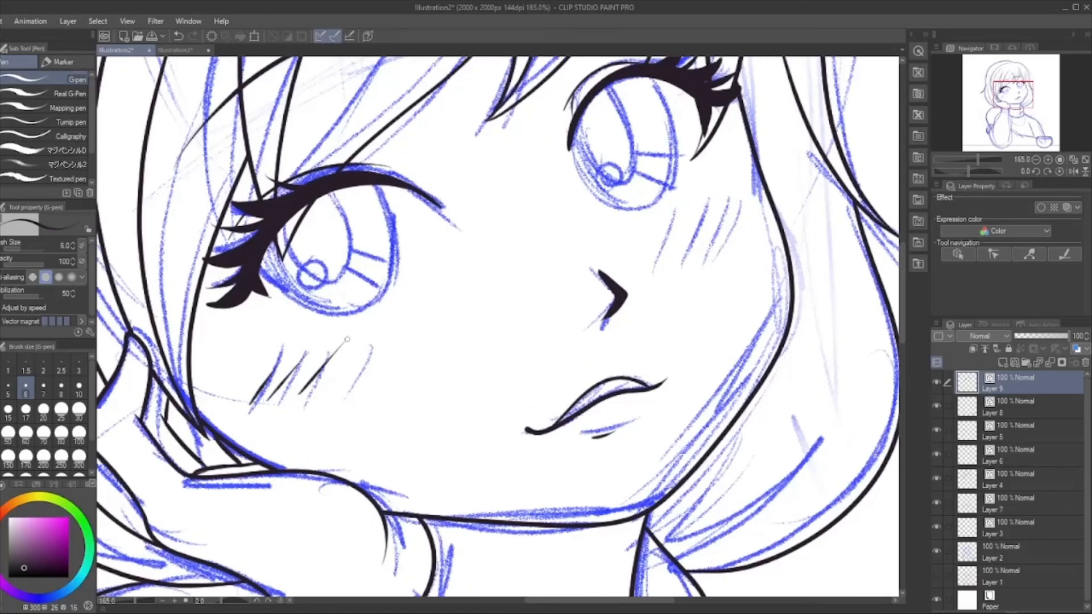
mouse_move(663, 256)
mouse_down()
mouse_move(688, 226)
mouse_move(737, 199)
mouse_up()
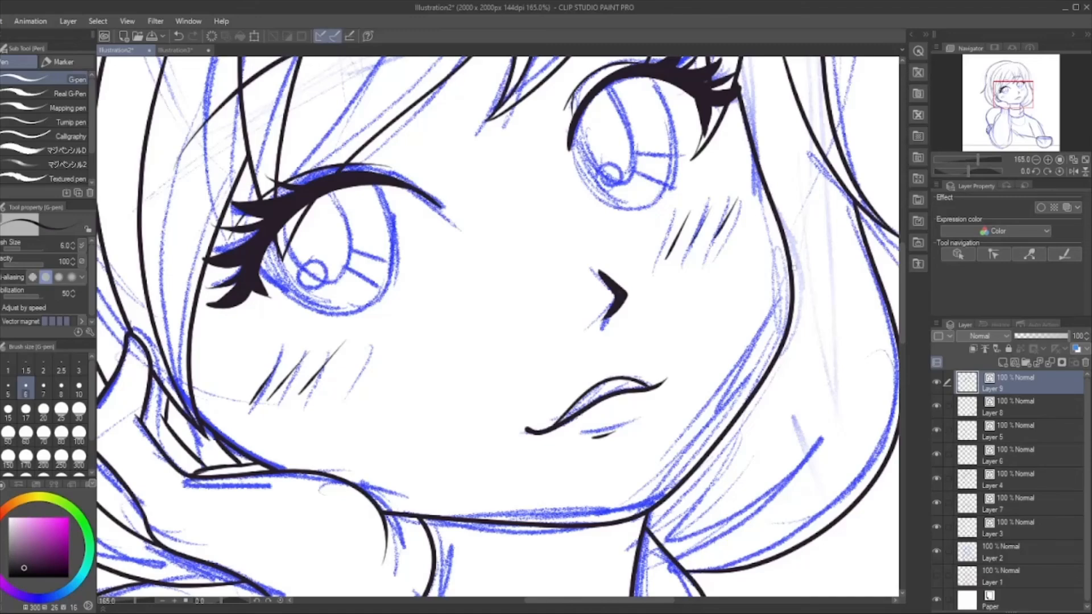
Ink the iris outline and the oval pupil inside the eye nearer the hand.
scroll(771, 249, down, 2)
scroll(478, 313, up, 4)
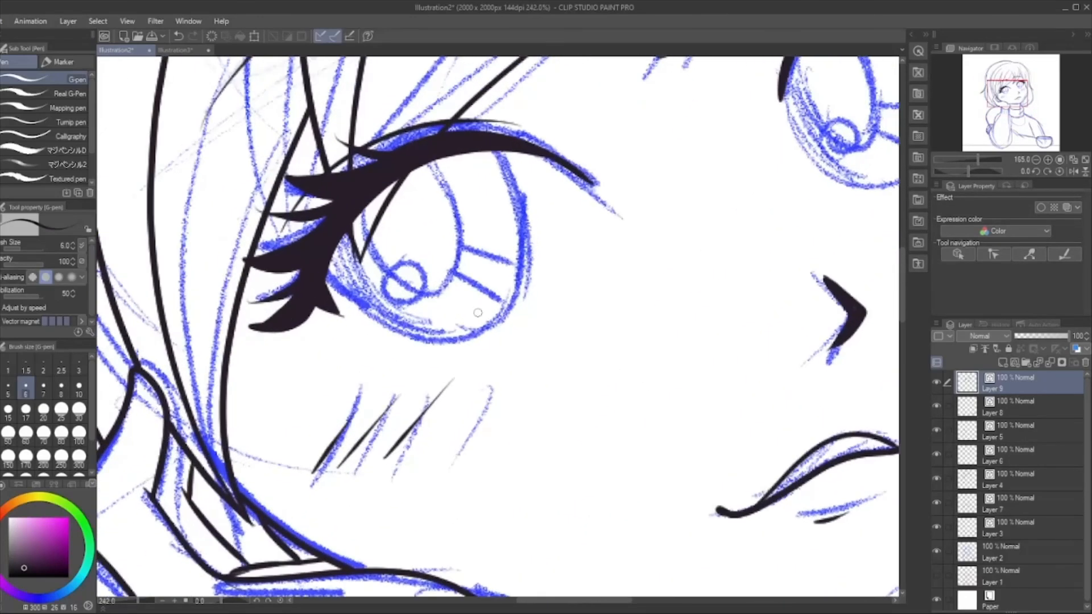
scroll(434, 203, up, 2)
mouse_move(304, 203)
mouse_down()
mouse_move(314, 280)
mouse_move(344, 326)
mouse_move(402, 359)
mouse_move(462, 364)
mouse_move(527, 328)
mouse_move(556, 268)
mouse_move(555, 188)
mouse_move(516, 106)
mouse_up()
mouse_move(339, 177)
mouse_down()
mouse_move(349, 242)
mouse_move(383, 286)
mouse_move(423, 295)
mouse_move(469, 260)
mouse_move(478, 210)
mouse_move(435, 122)
mouse_up()
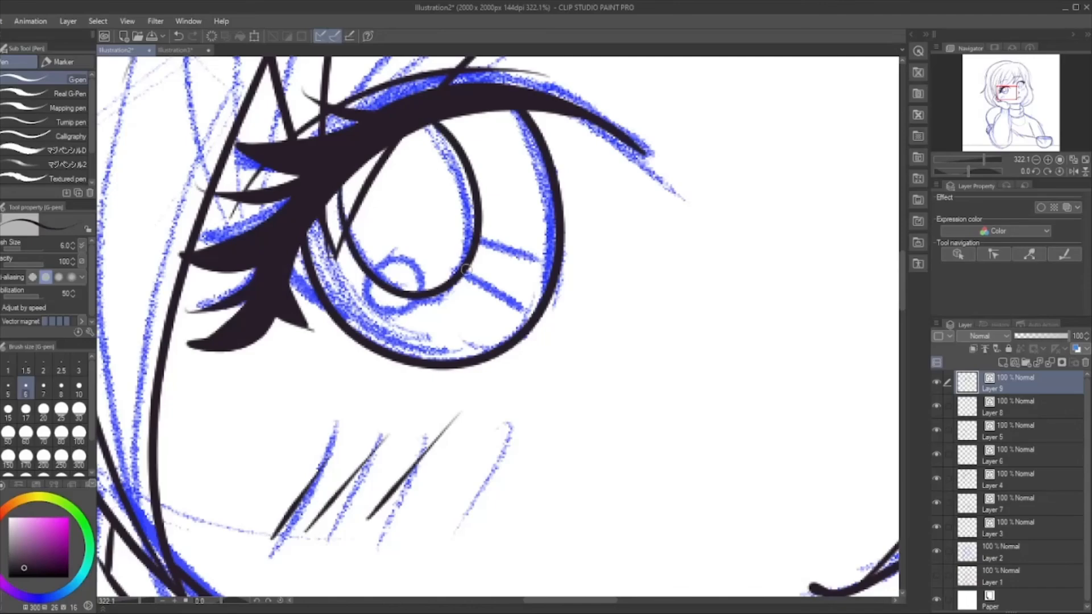
Ink the iris outline and the oval pupil inside the eye farther from the hand, undoing an unsatisfactory stroke.
scroll(585, 215, down, 6)
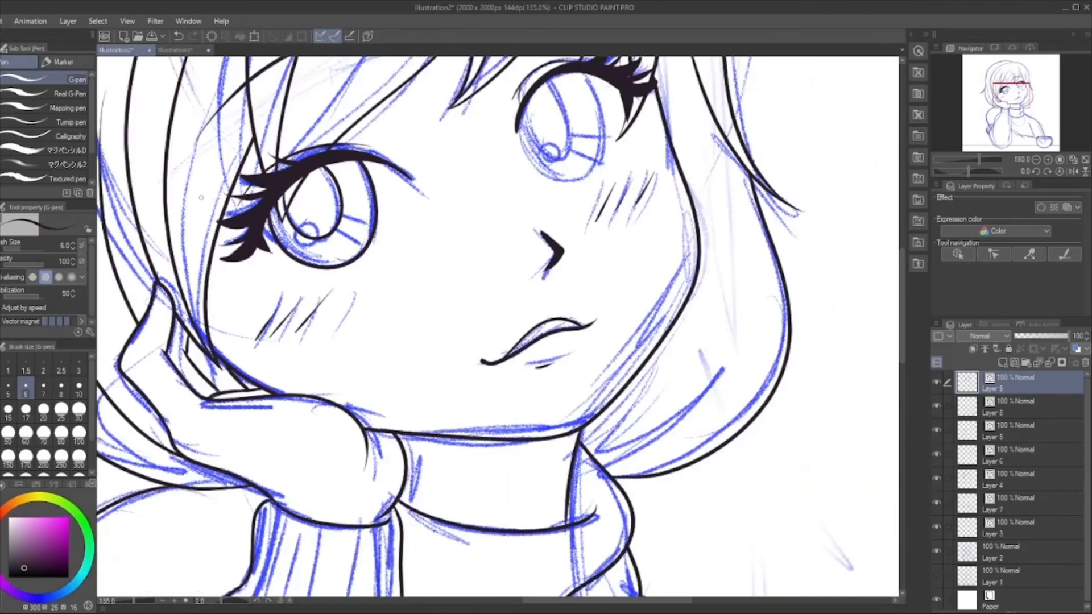
scroll(326, 210, up, 4)
scroll(313, 192, down, 3)
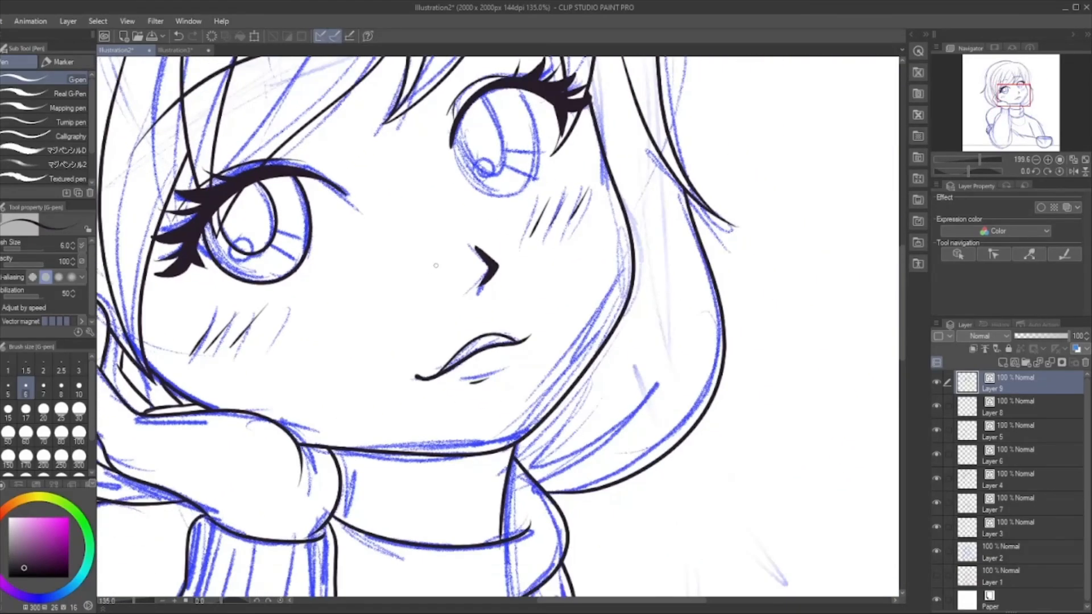
scroll(522, 177, up, 3)
scroll(522, 177, down, 3)
scroll(526, 133, up, 3)
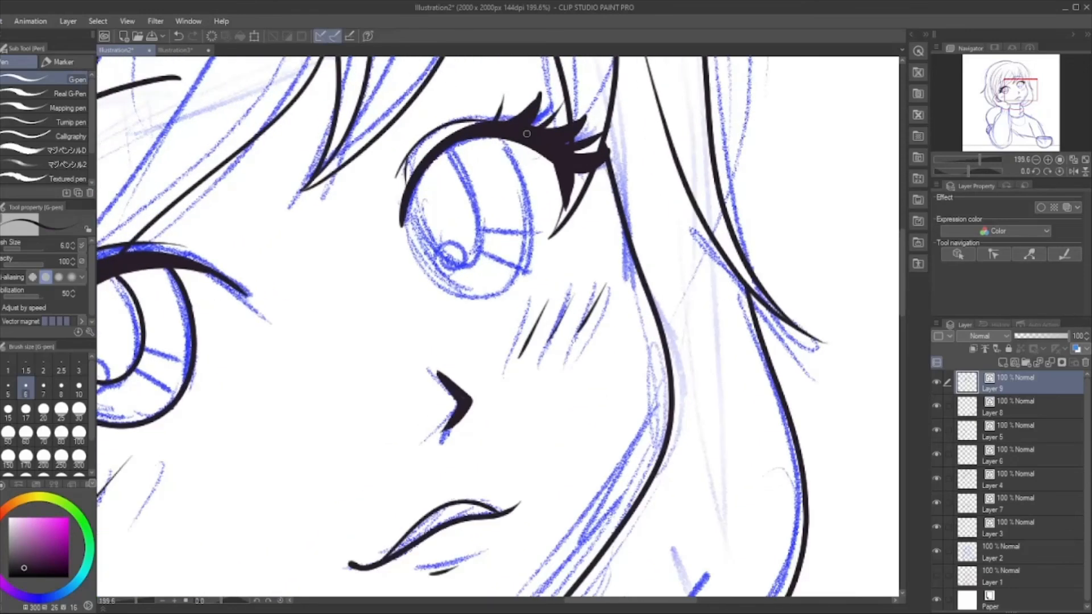
mouse_move(403, 198)
mouse_down()
mouse_move(409, 239)
mouse_move(436, 281)
mouse_move(457, 294)
mouse_move(510, 285)
mouse_move(535, 227)
mouse_move(499, 143)
mouse_up()
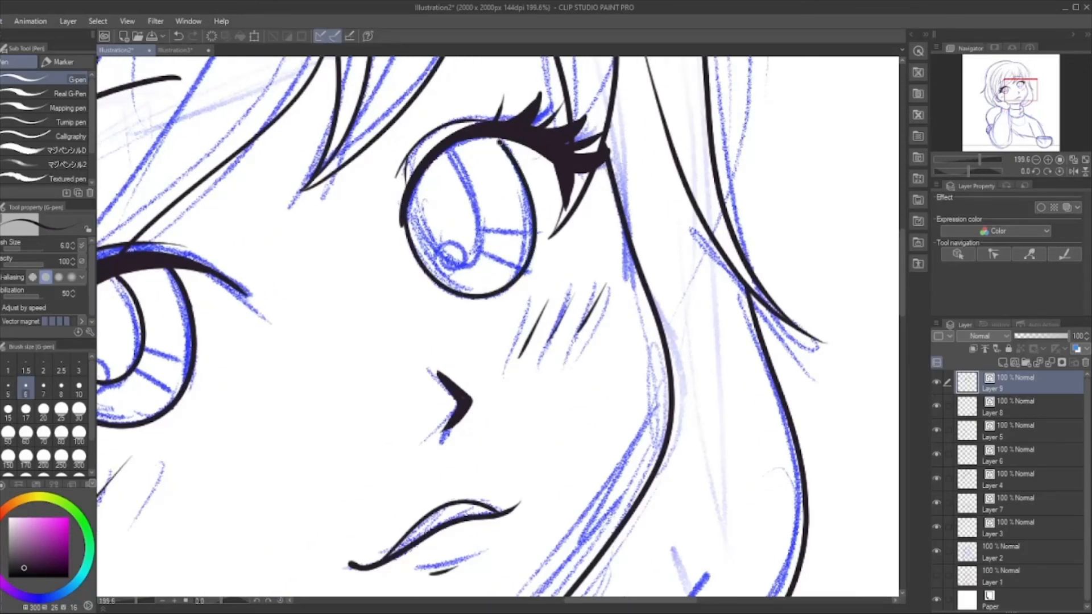
mouse_move(417, 186)
mouse_down()
mouse_move(427, 236)
mouse_move(445, 257)
mouse_move(466, 259)
mouse_move(478, 211)
mouse_move(455, 159)
mouse_move(418, 195)
mouse_move(439, 255)
mouse_move(464, 256)
mouse_move(478, 239)
mouse_move(478, 195)
mouse_move(452, 130)
mouse_up()
key(ctrl+z)
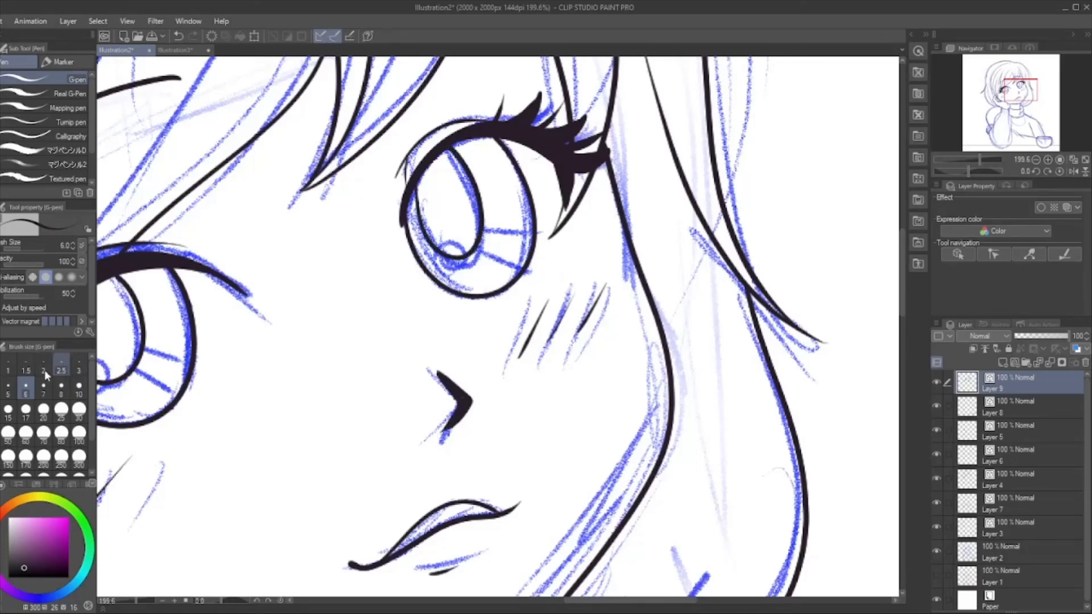
Set the brush size to 3 and ink a small highlight circle and three radiating lines in the farther eye's iris.
click(79, 367)
scroll(472, 269, up, 3)
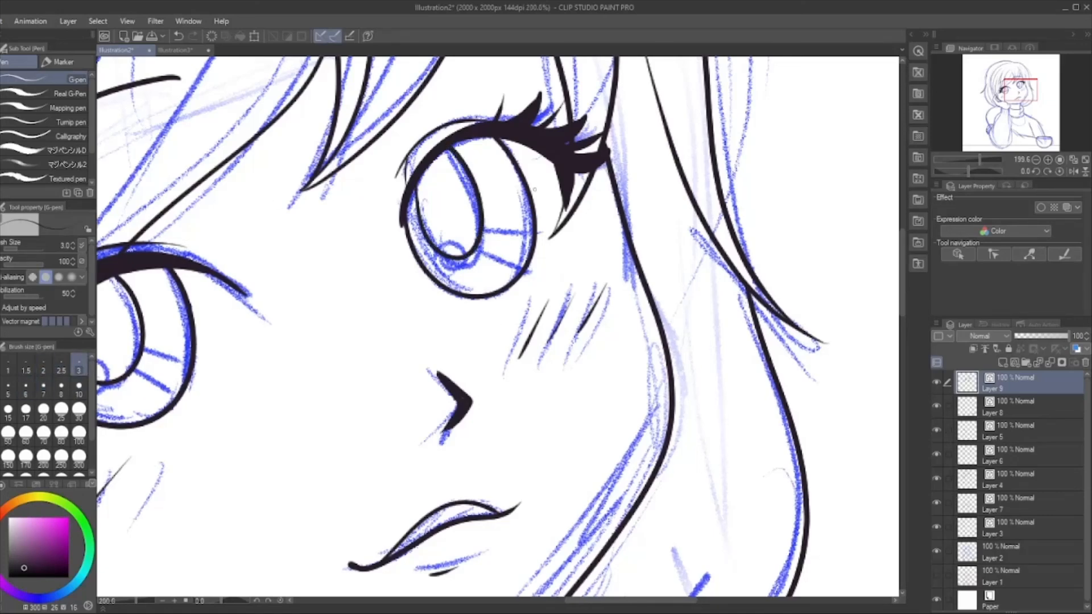
mouse_move(445, 219)
mouse_down()
mouse_move(411, 222)
mouse_move(426, 272)
mouse_move(463, 245)
mouse_move(447, 216)
mouse_move(420, 218)
mouse_up()
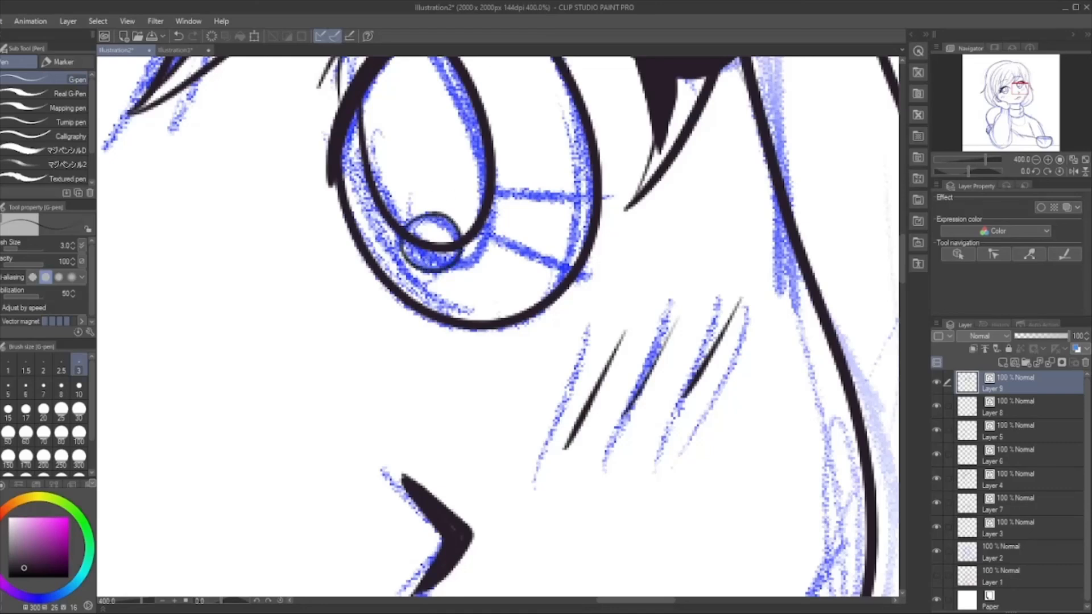
drag(487, 223, 568, 264)
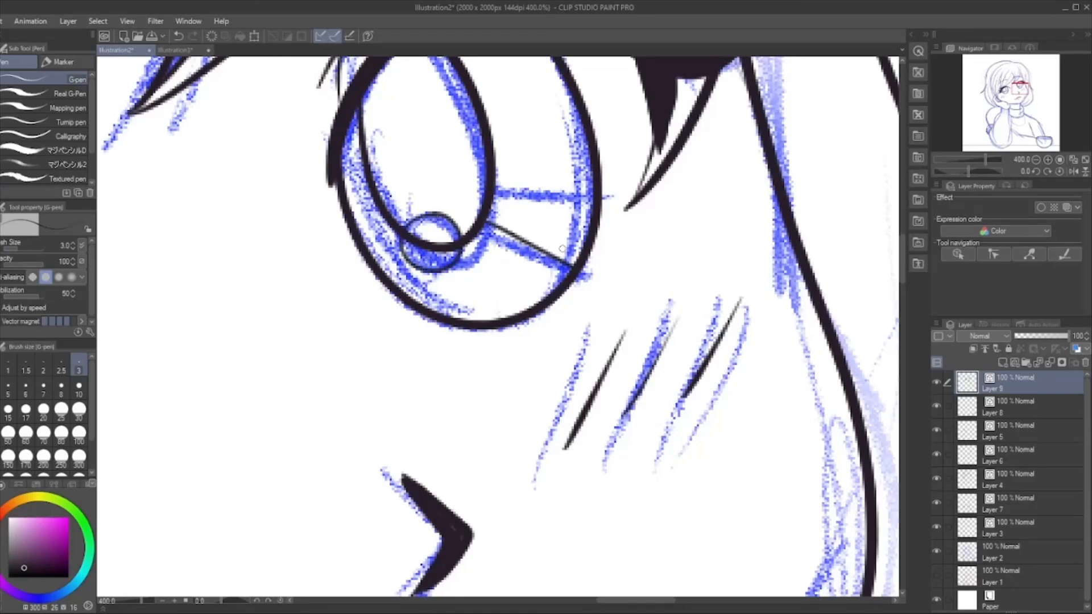
drag(488, 201, 594, 225)
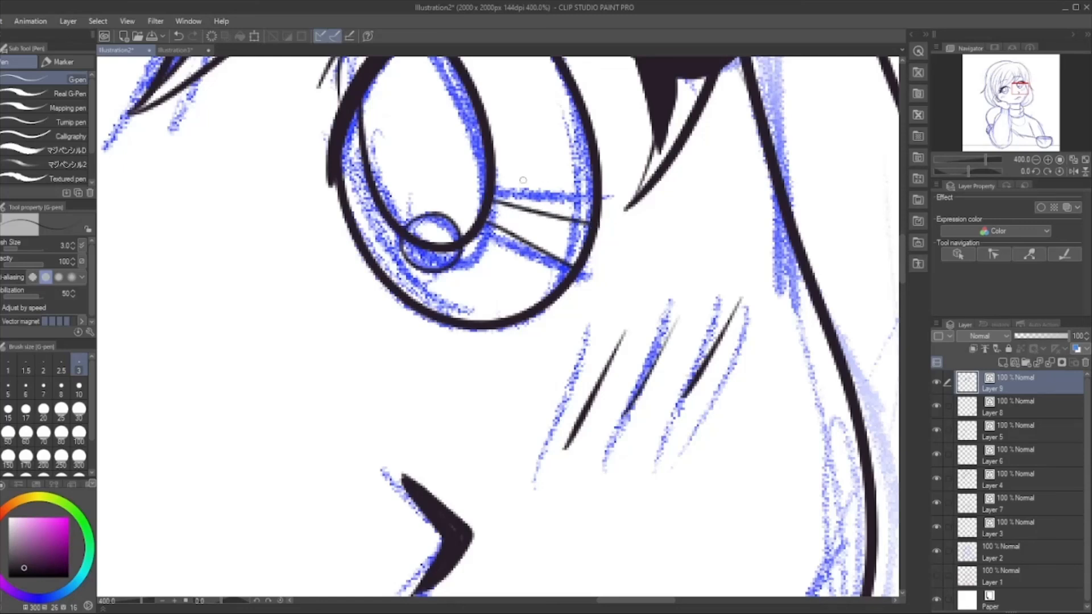
drag(495, 176, 588, 183)
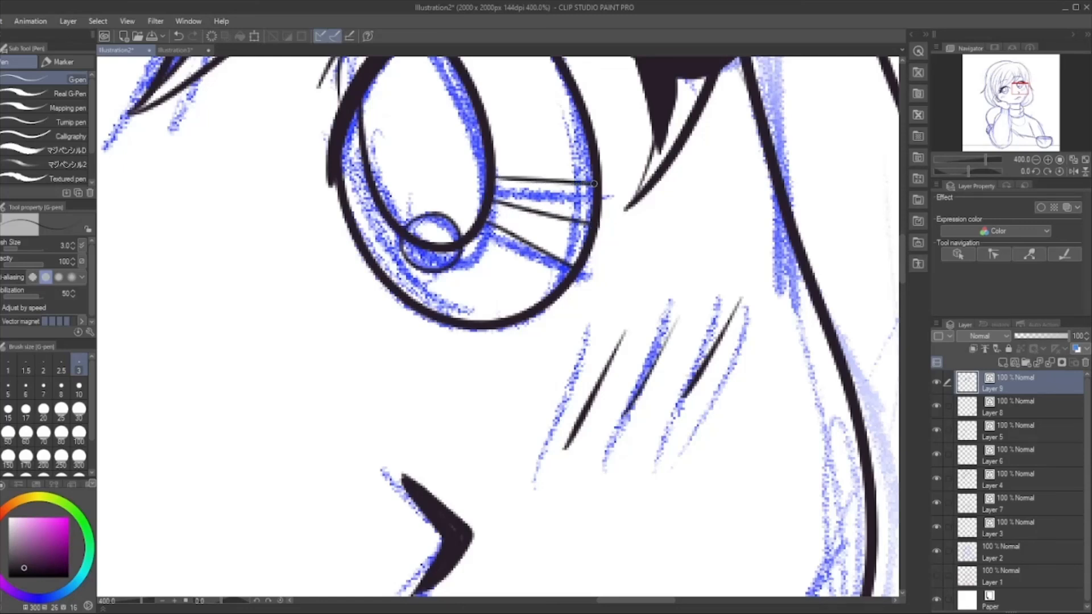
Erase the part of the pupil outline crossing the farther eye's highlight circle with the Hard eraser.
click(0, 243)
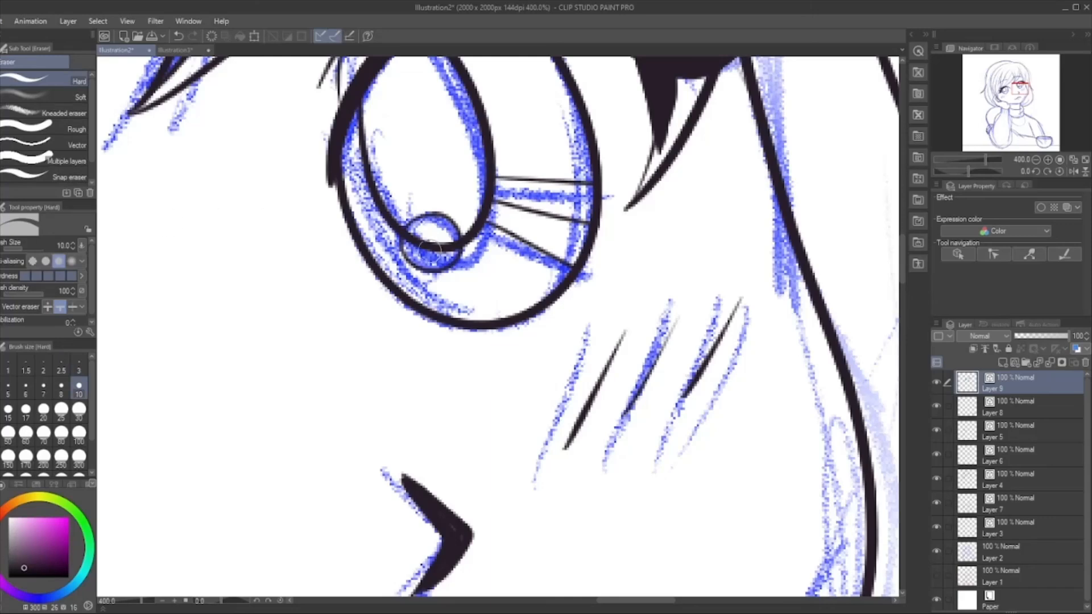
drag(430, 251, 433, 234)
scroll(463, 213, down, 11)
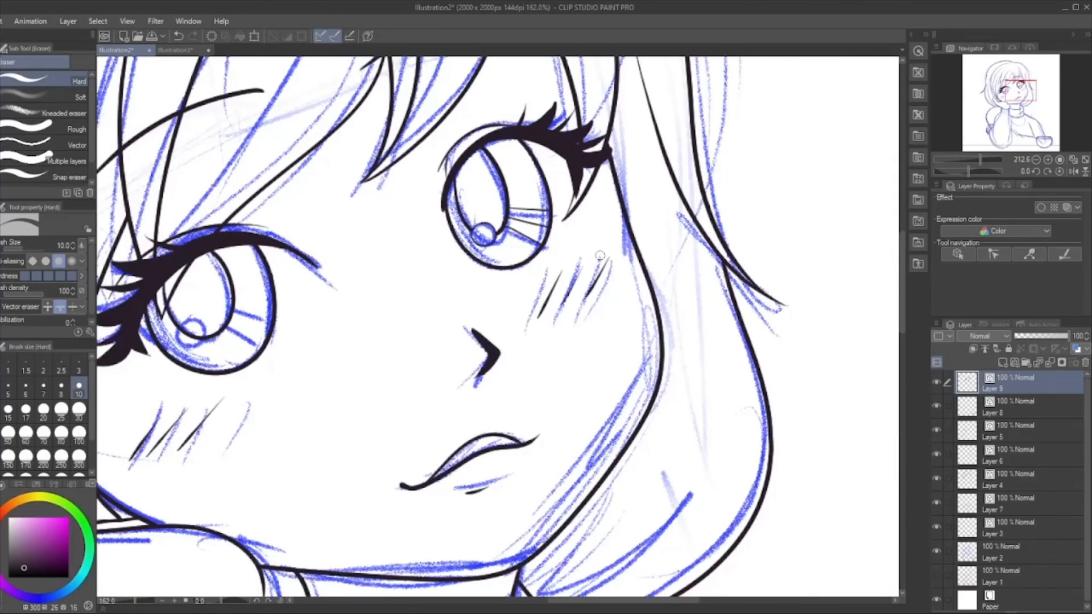
Ink a small highlight circle and three radiating lines in the iris of the eye nearer the hand with the G-pen, redoing the middle line.
scroll(164, 336, up, 3)
scroll(300, 360, up, 8)
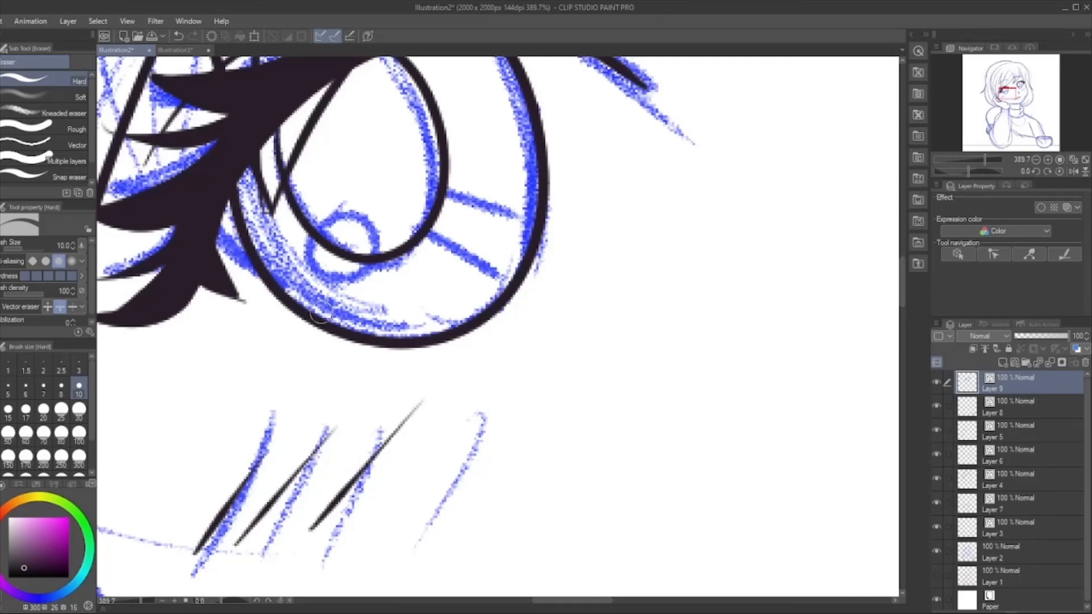
key(p)
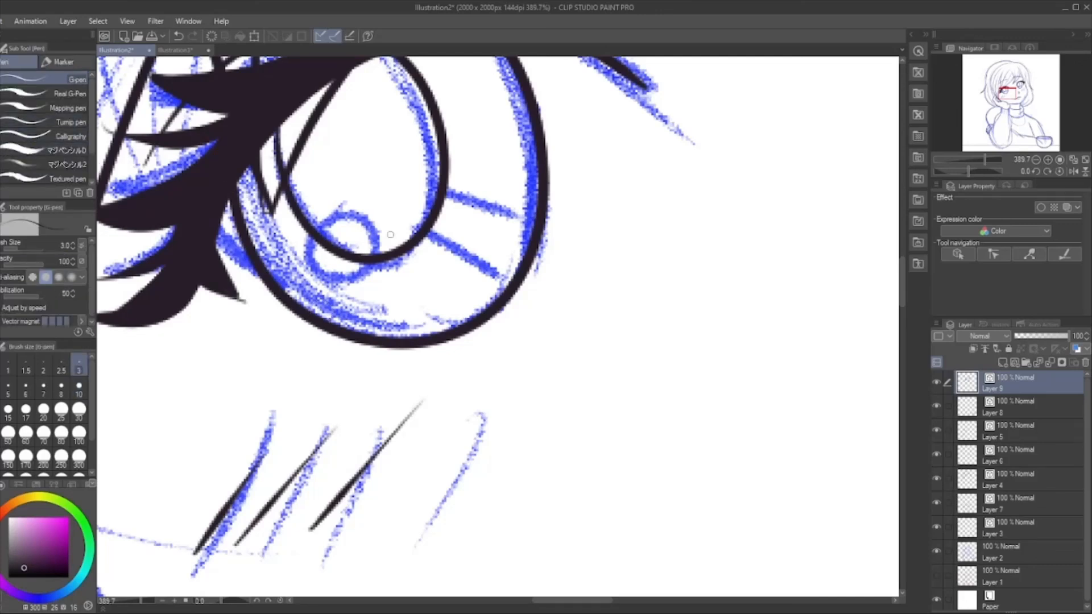
mouse_move(362, 211)
mouse_down()
mouse_move(330, 216)
mouse_move(317, 274)
mouse_move(380, 263)
mouse_move(374, 218)
mouse_move(329, 211)
mouse_up()
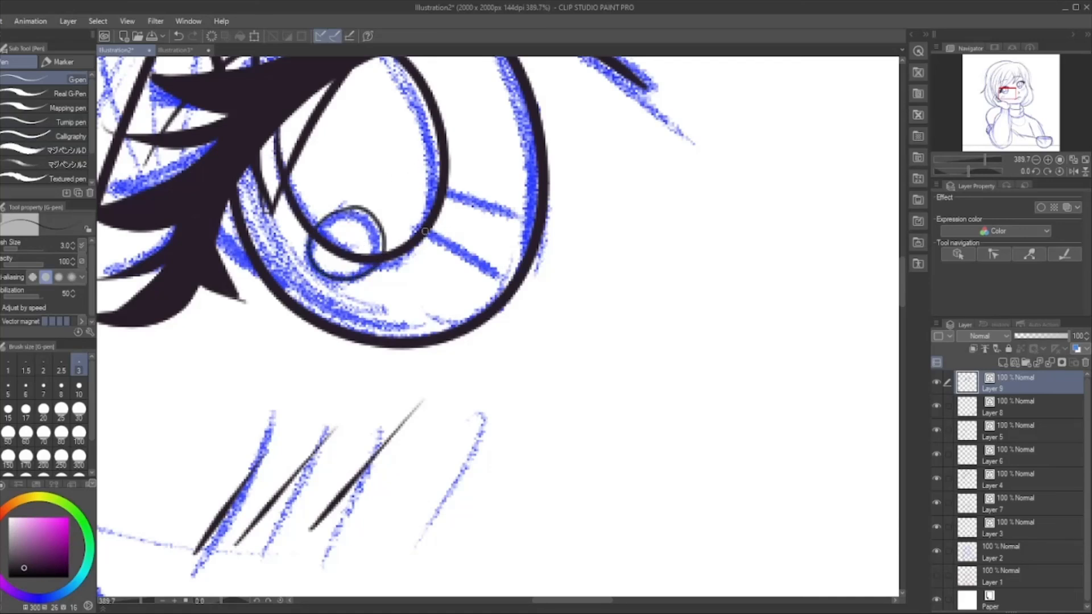
drag(425, 232, 501, 292)
drag(441, 209, 519, 249)
key(ctrl+z)
drag(442, 214, 526, 251)
drag(446, 185, 533, 205)
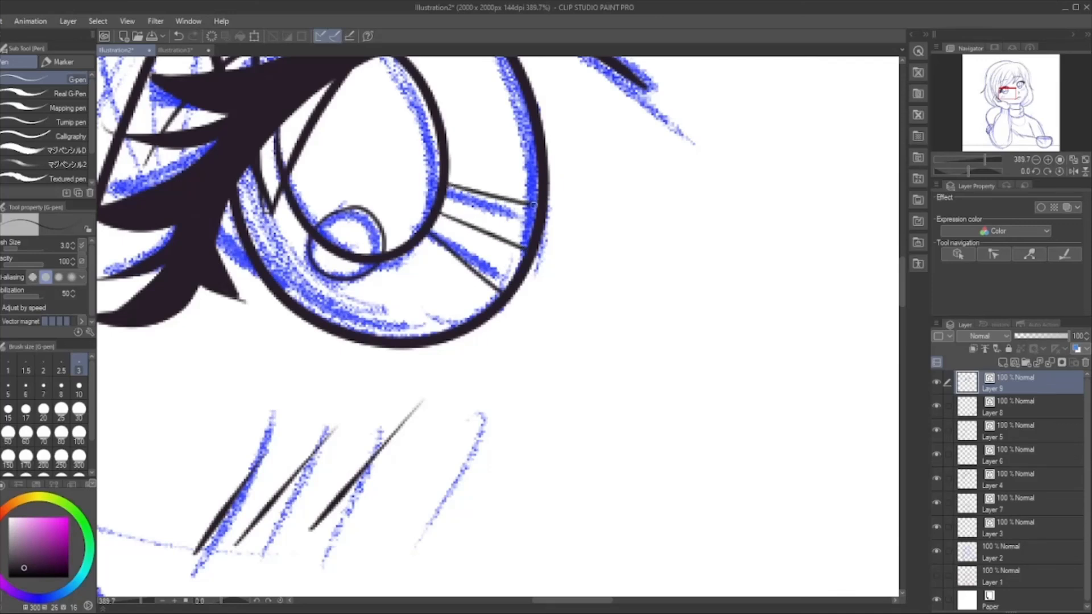
Erase the part of the pupil outline crossing the nearer eye's highlight circle with the Hard eraser.
key(e)
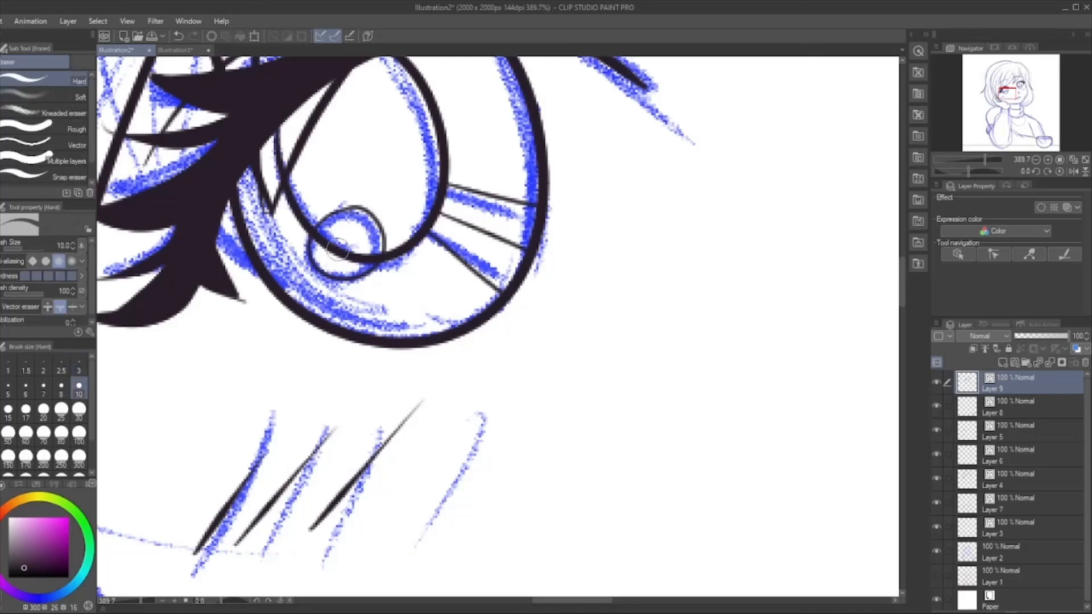
drag(321, 248, 369, 241)
scroll(368, 240, down, 5)
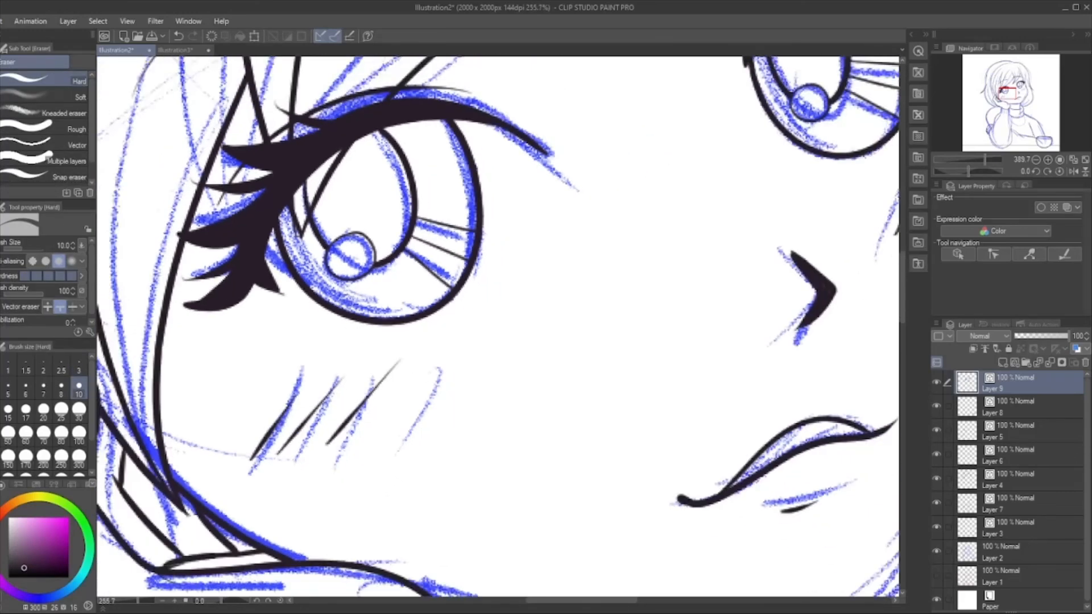
Hide the blue sketch on Layer 2 to leave only the inked line art showing.
scroll(449, 354, down, 6)
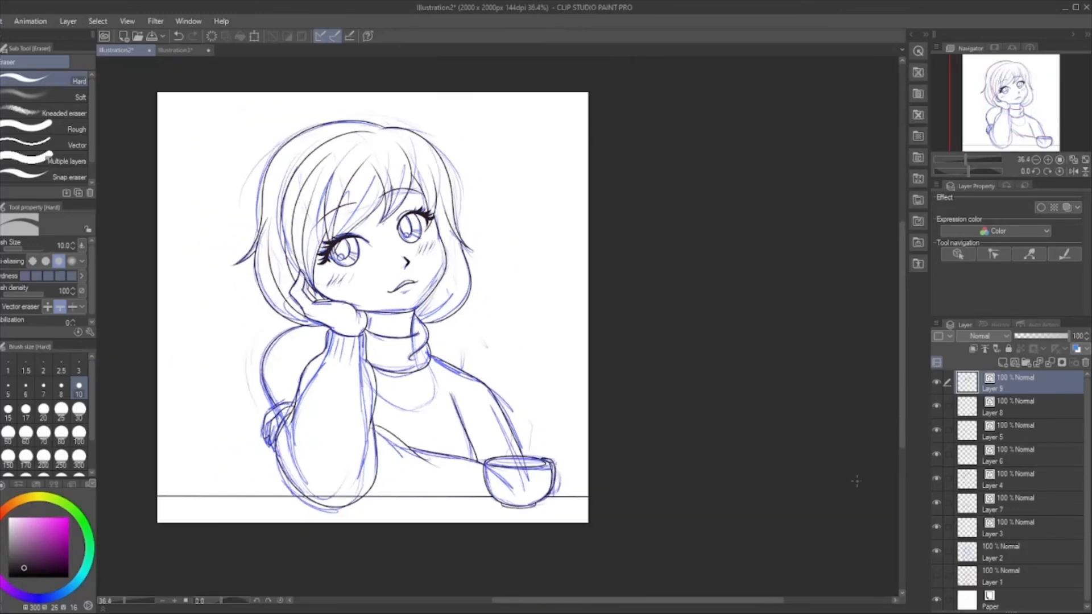
scroll(963, 522, down, 1)
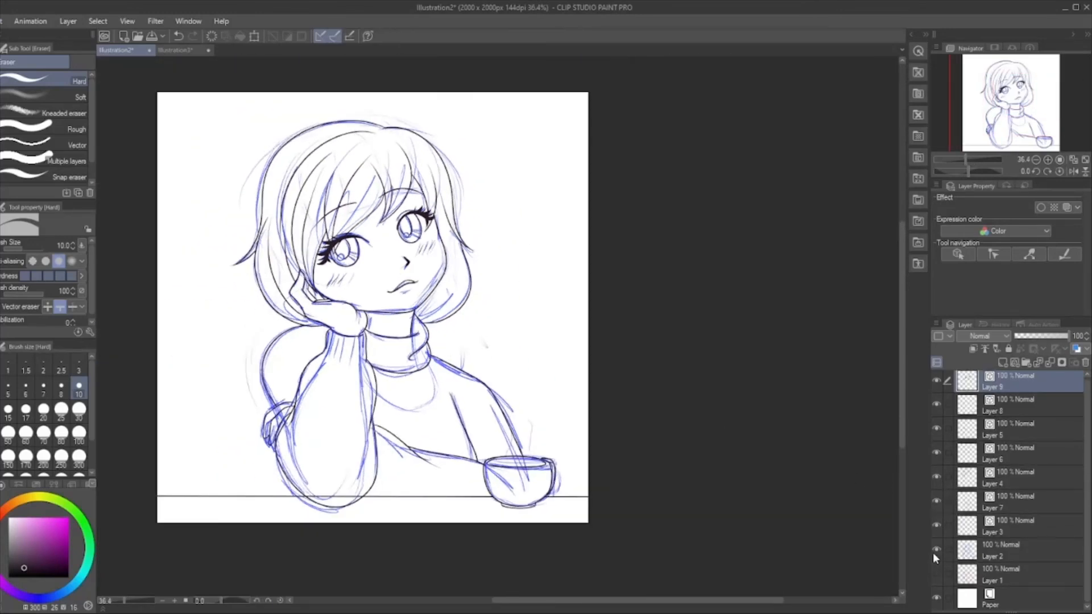
click(935, 551)
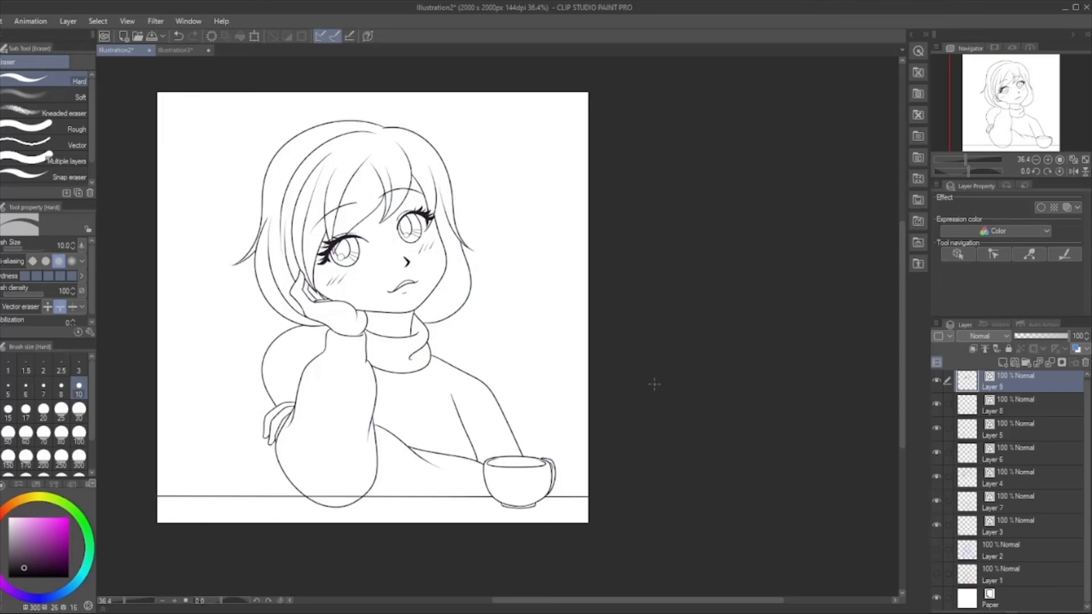
Erase the table line running through the propped elbow on Layer 3.
scroll(369, 435, up, 2)
scroll(450, 250, down, 2)
scroll(368, 439, up, 4)
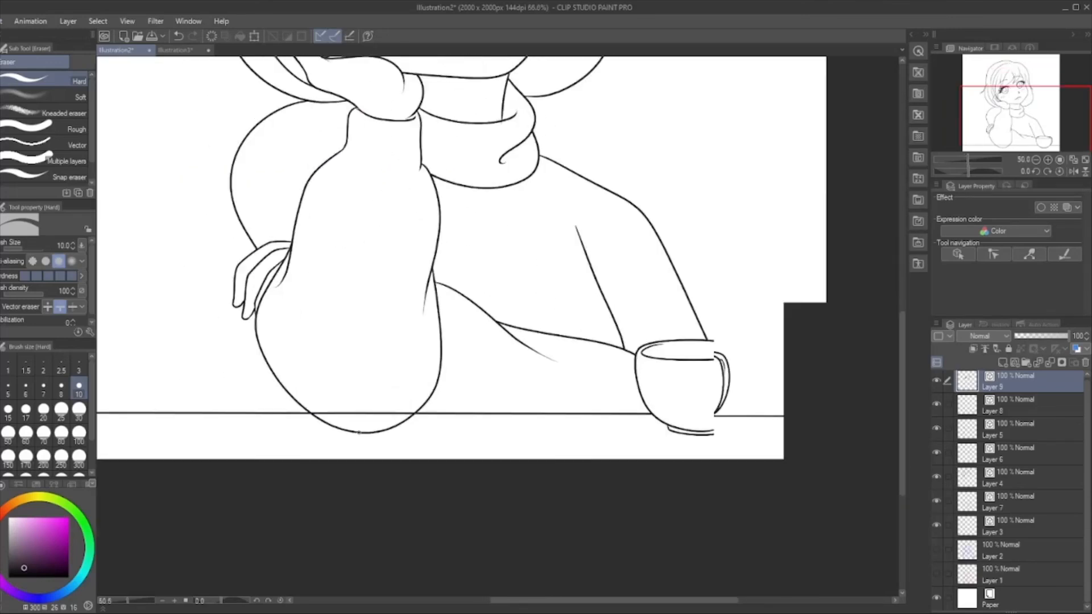
click(1039, 529)
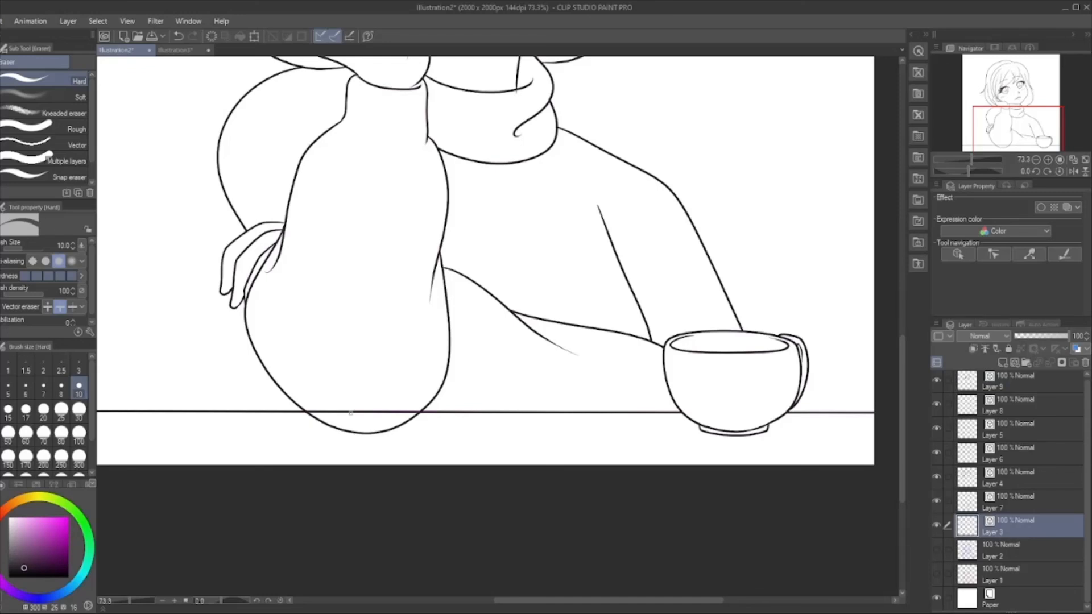
drag(351, 413, 420, 412)
scroll(353, 444, down, 4)
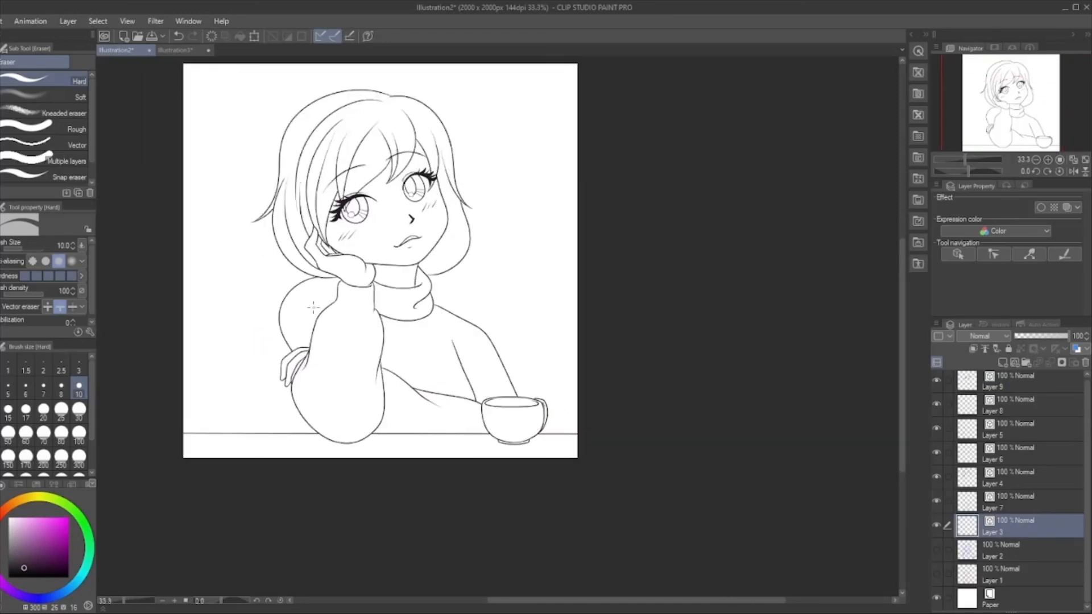
scroll(257, 215, up, 1)
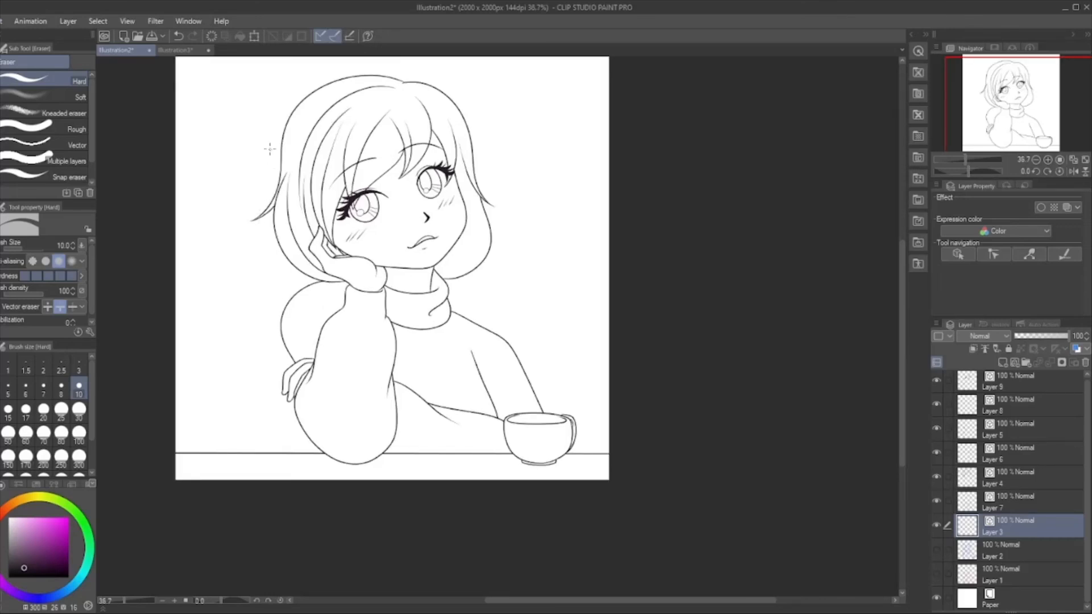
scroll(270, 149, up, 1)
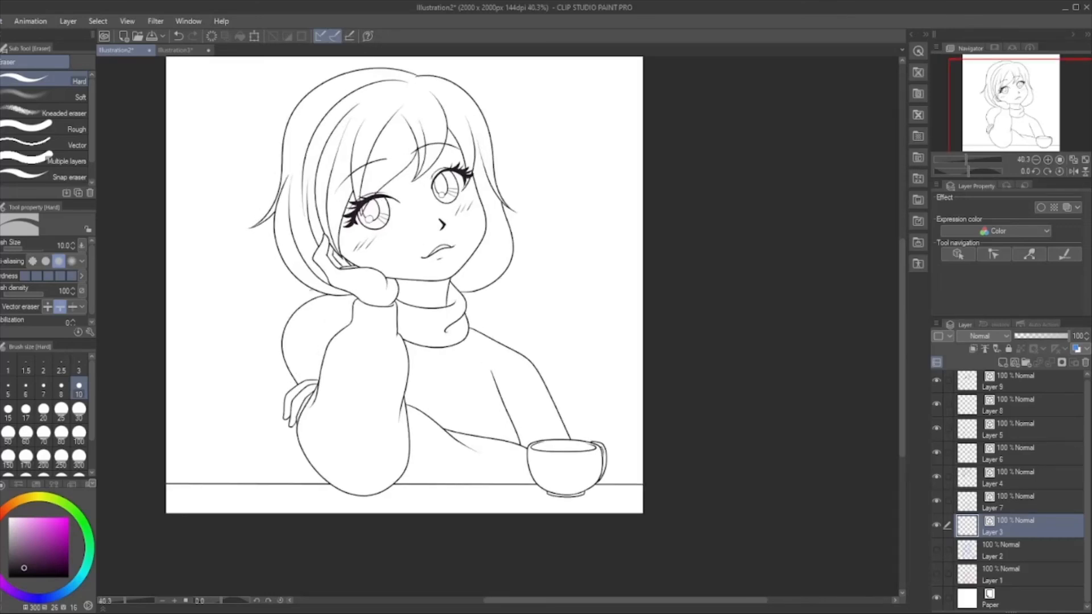
scroll(492, 430, down, 1)
scroll(325, 227, up, 2)
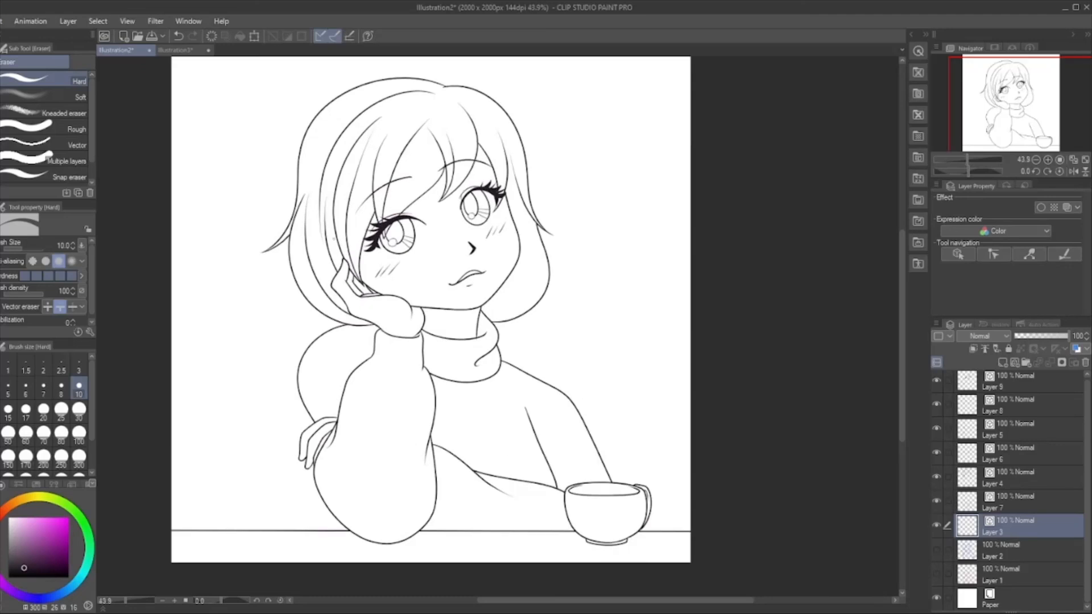